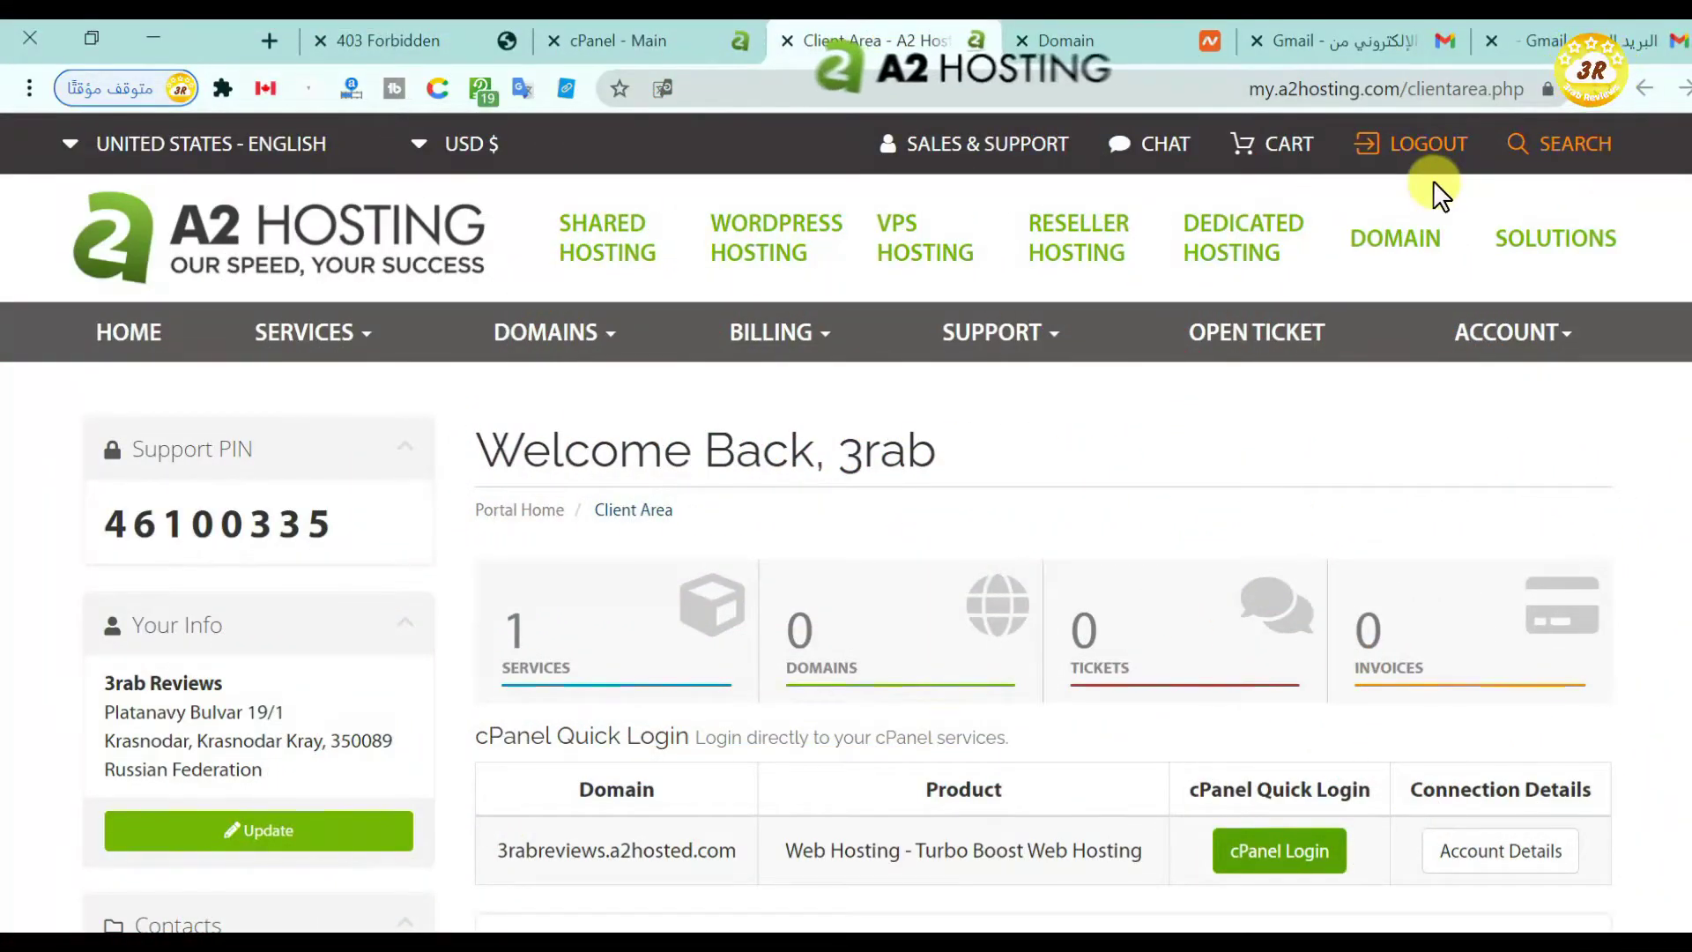
- Examine the nameserver type options and nameserver entries for the arabchecker.com domain in Namecheap
{"action": "scroll", "coordinate": [1687, 211], "scroll_direction": "down", "scroll_amount": 1}
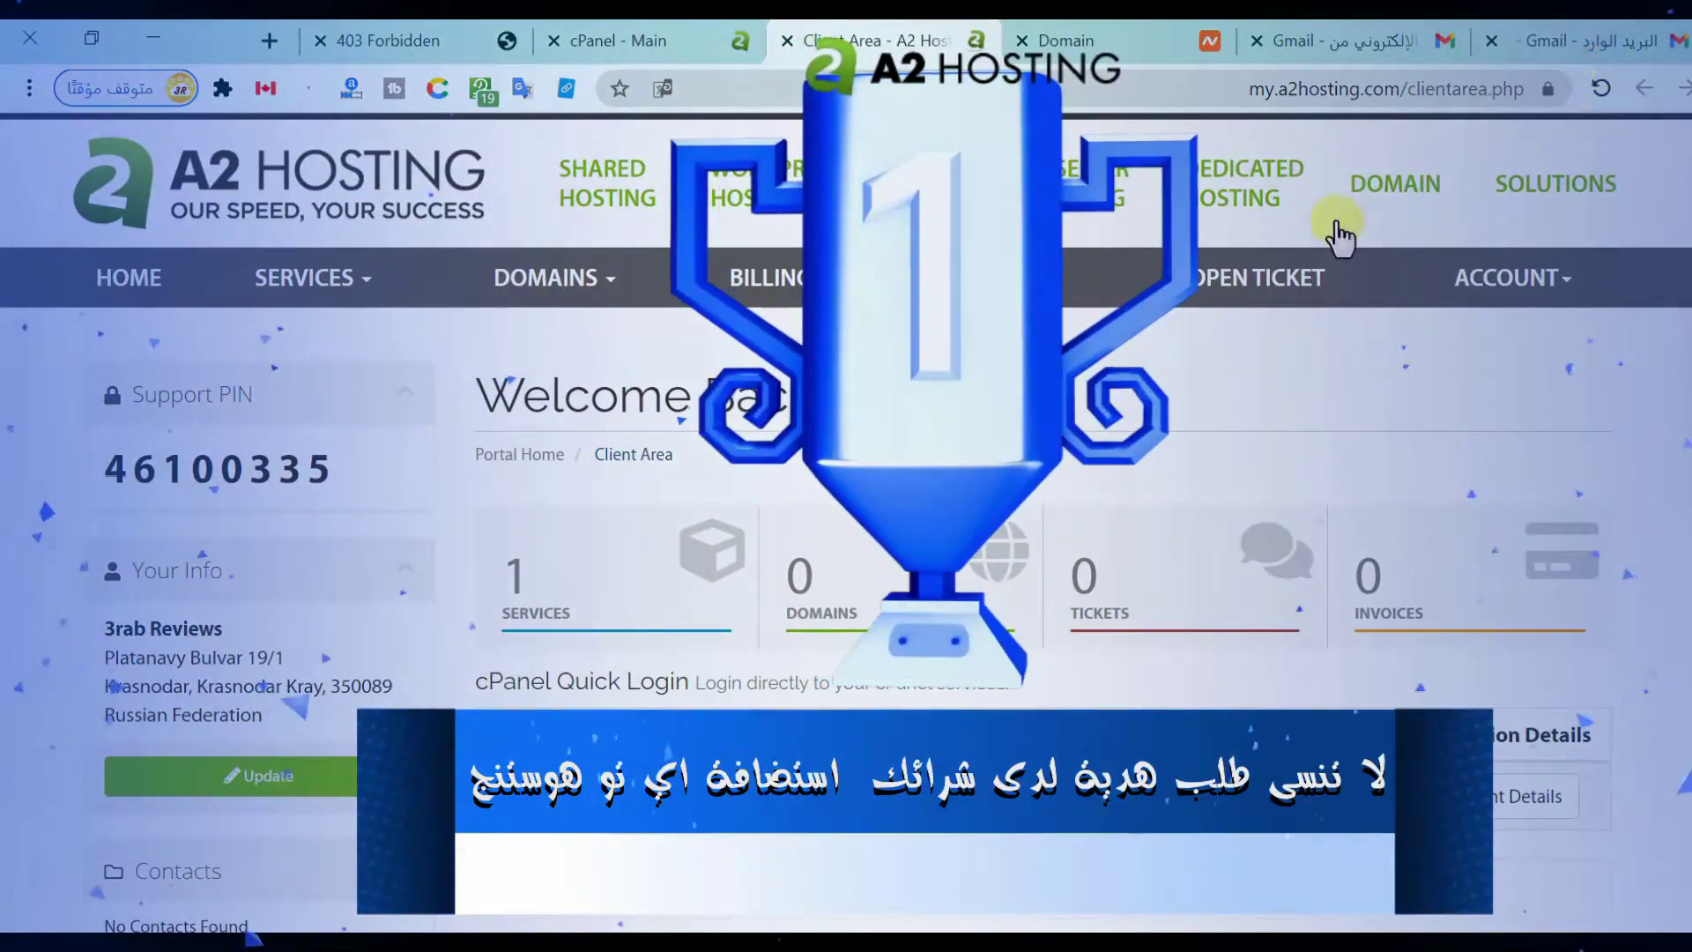
{"action": "left_click", "coordinate": [1131, 49]}
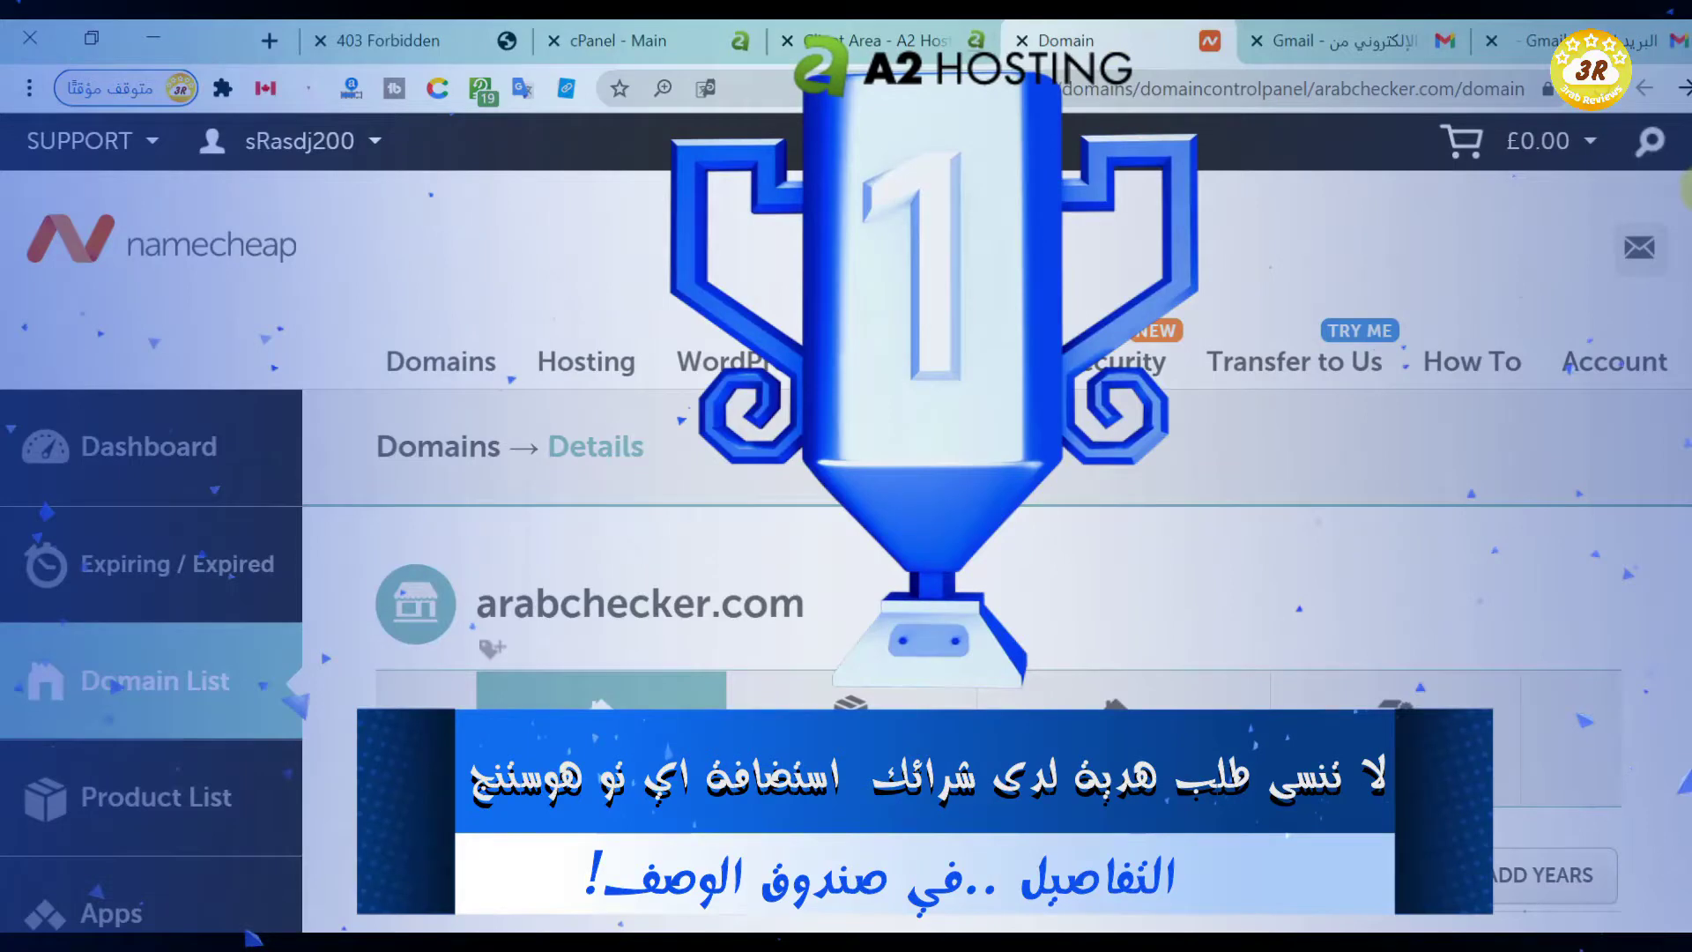
{"action": "scroll", "coordinate": [1685, 187], "scroll_direction": "down", "scroll_amount": 8}
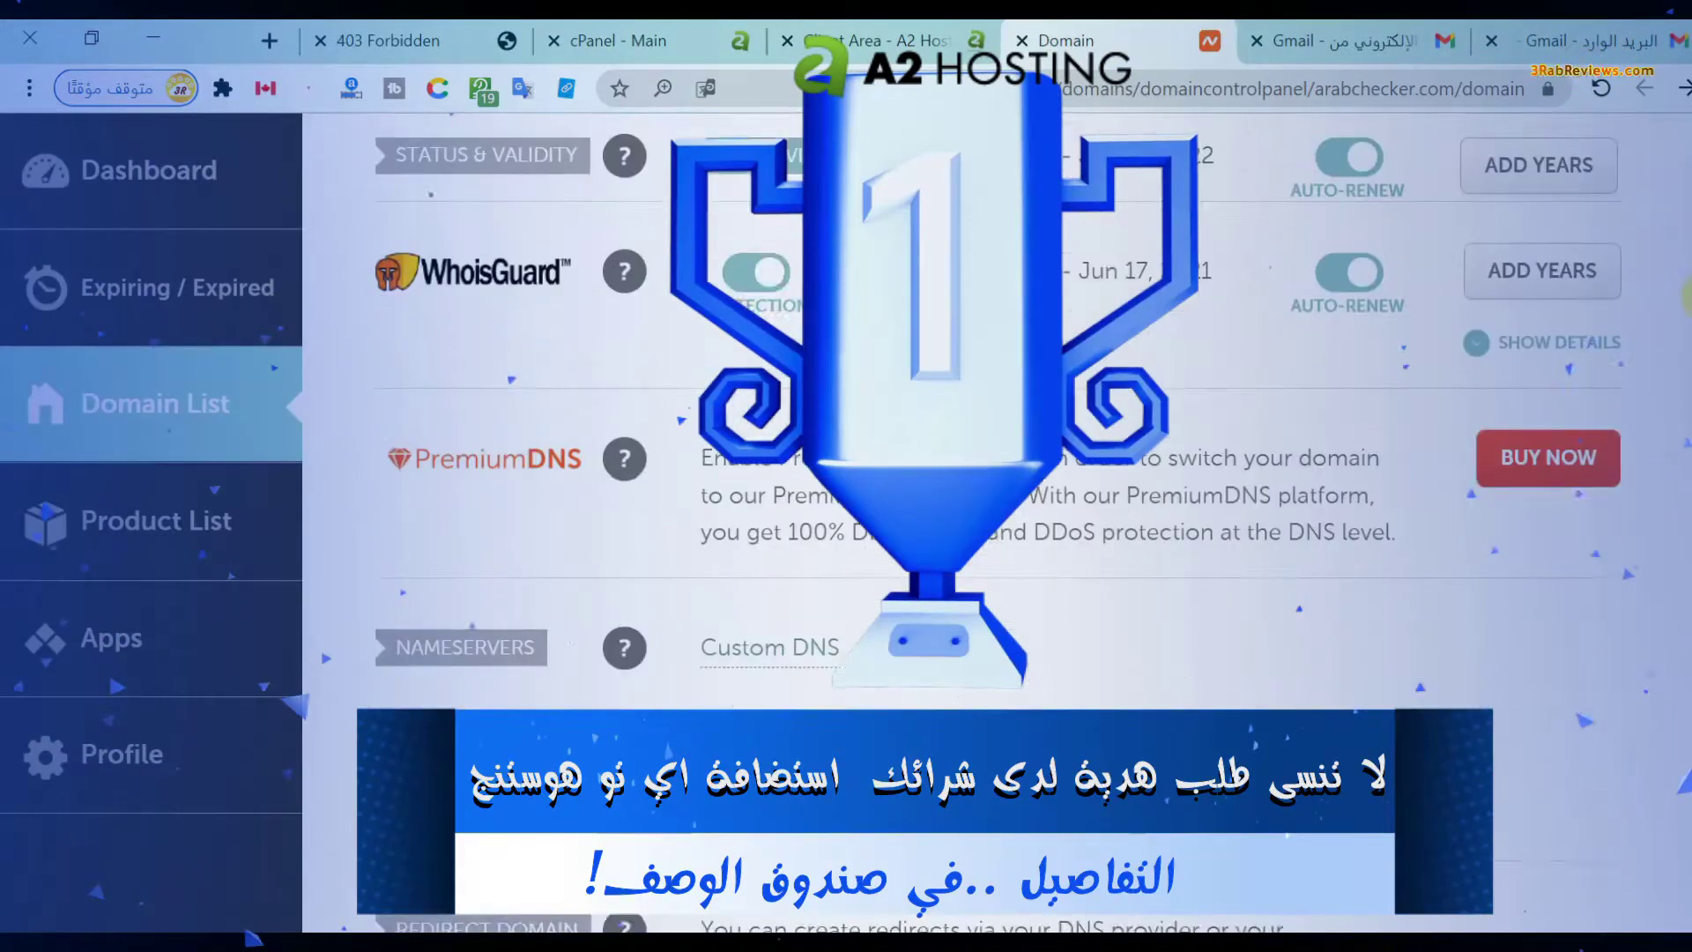
{"action": "scroll", "coordinate": [996, 520], "scroll_direction": "down", "scroll_amount": 1}
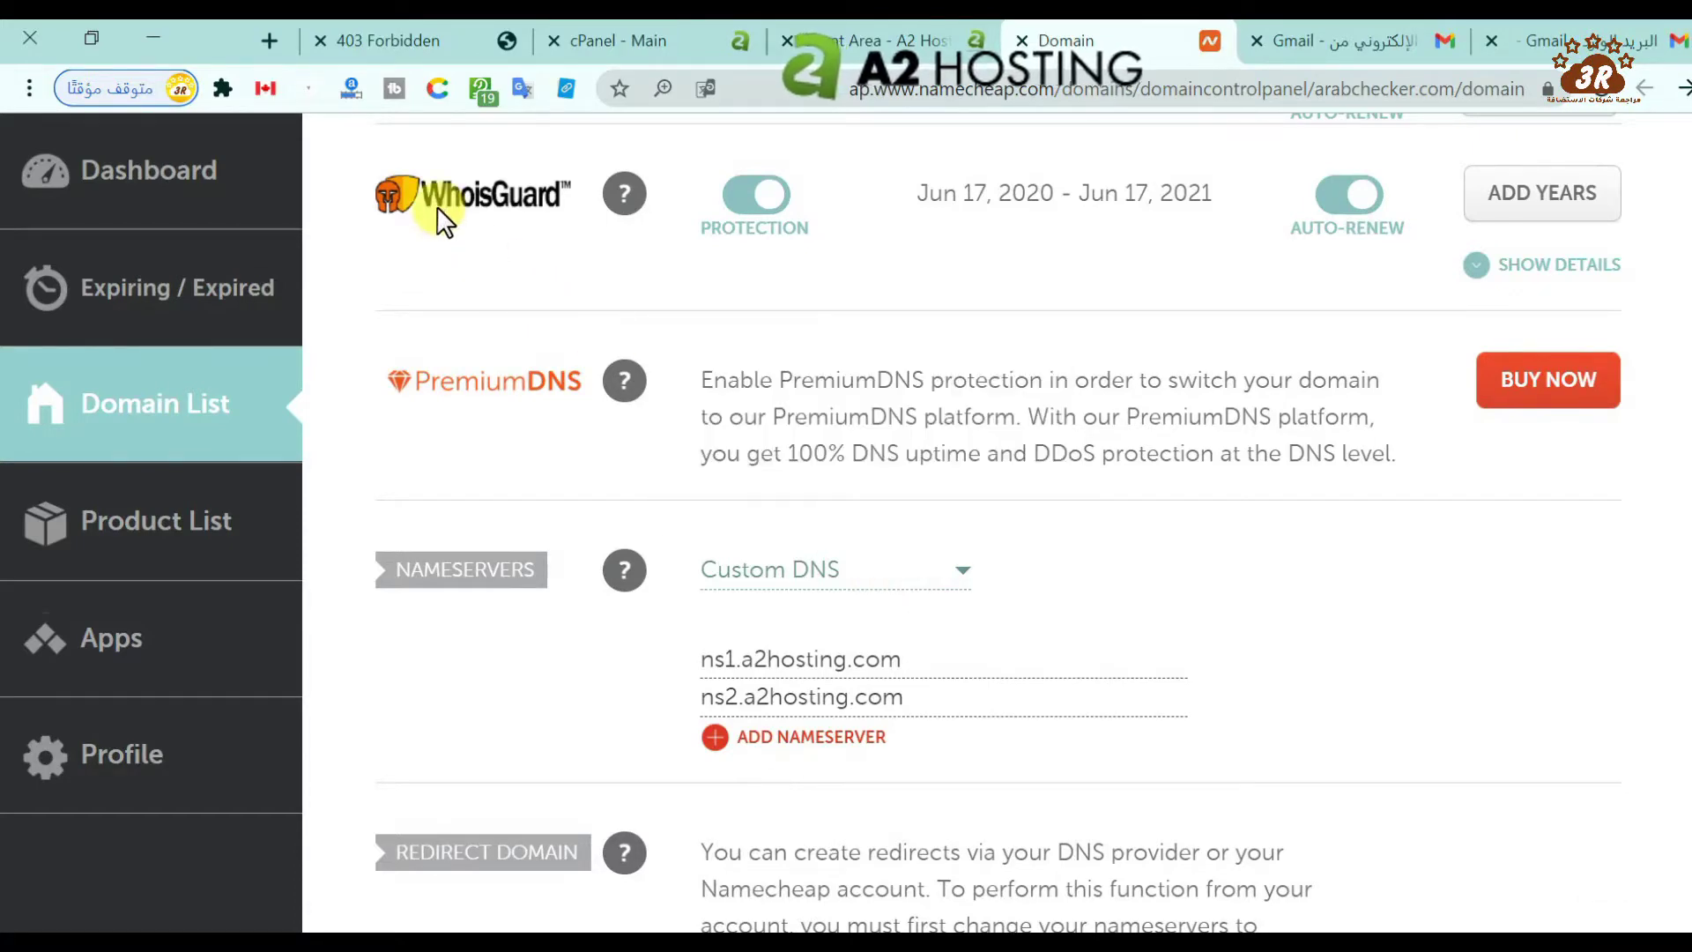
{"action": "scroll", "coordinate": [1688, 300], "scroll_direction": "up", "scroll_amount": 6}
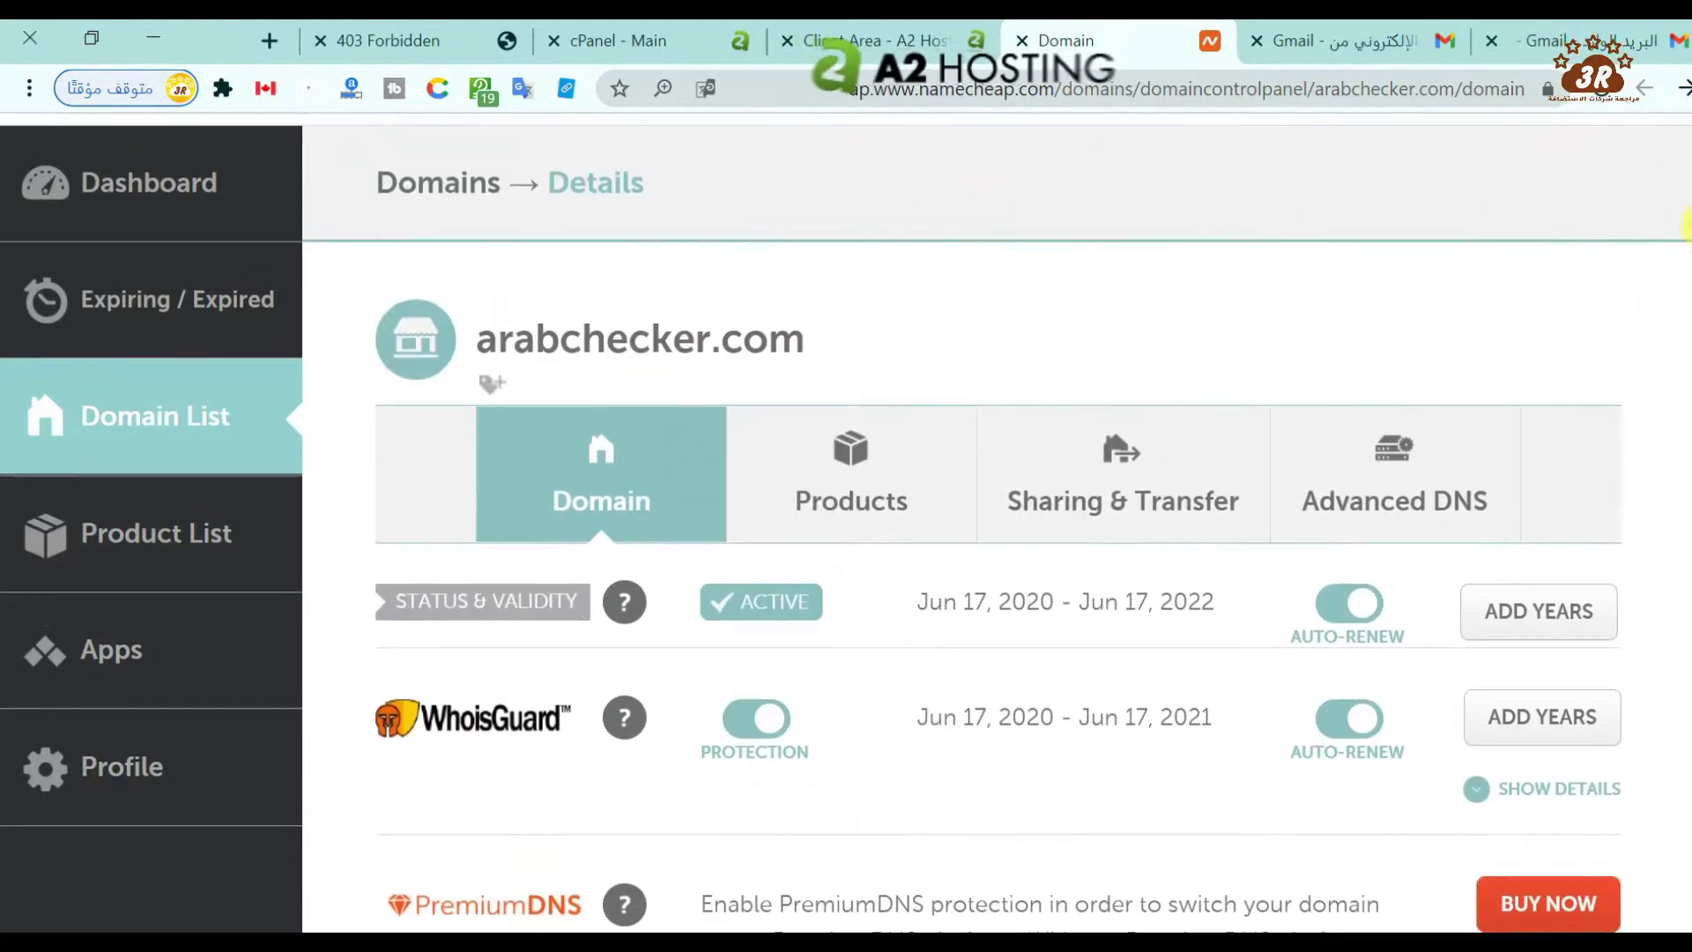
{"action": "scroll", "coordinate": [1688, 264], "scroll_direction": "down", "scroll_amount": 2}
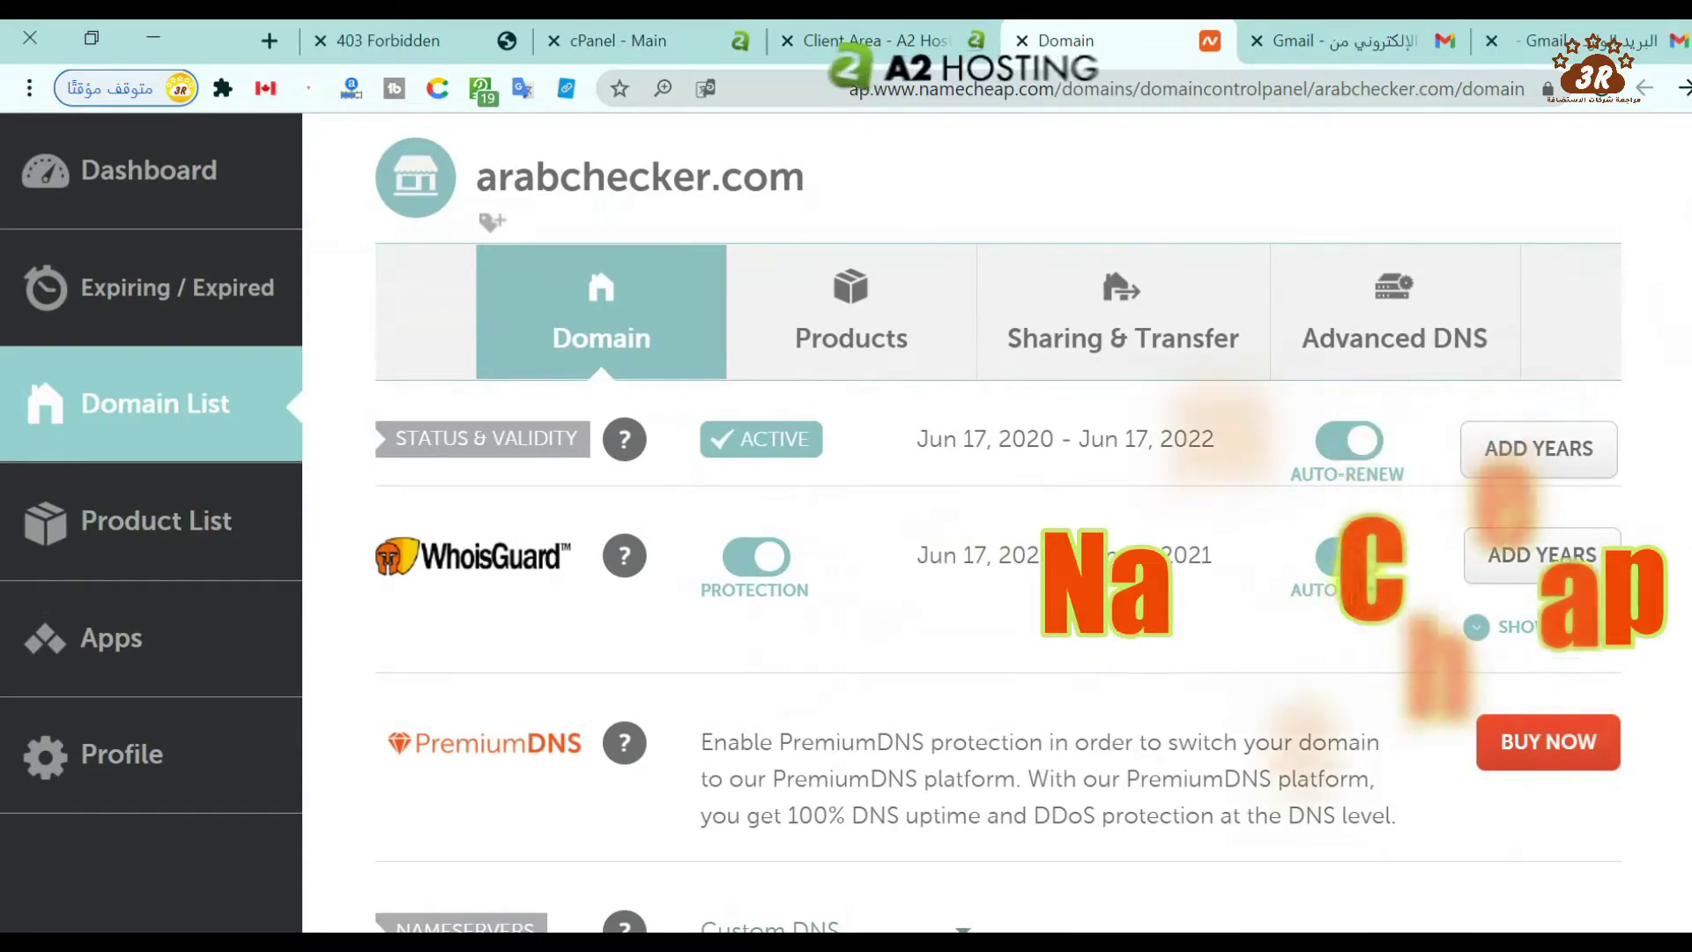
{"action": "scroll", "coordinate": [1689, 298], "scroll_direction": "down", "scroll_amount": 1}
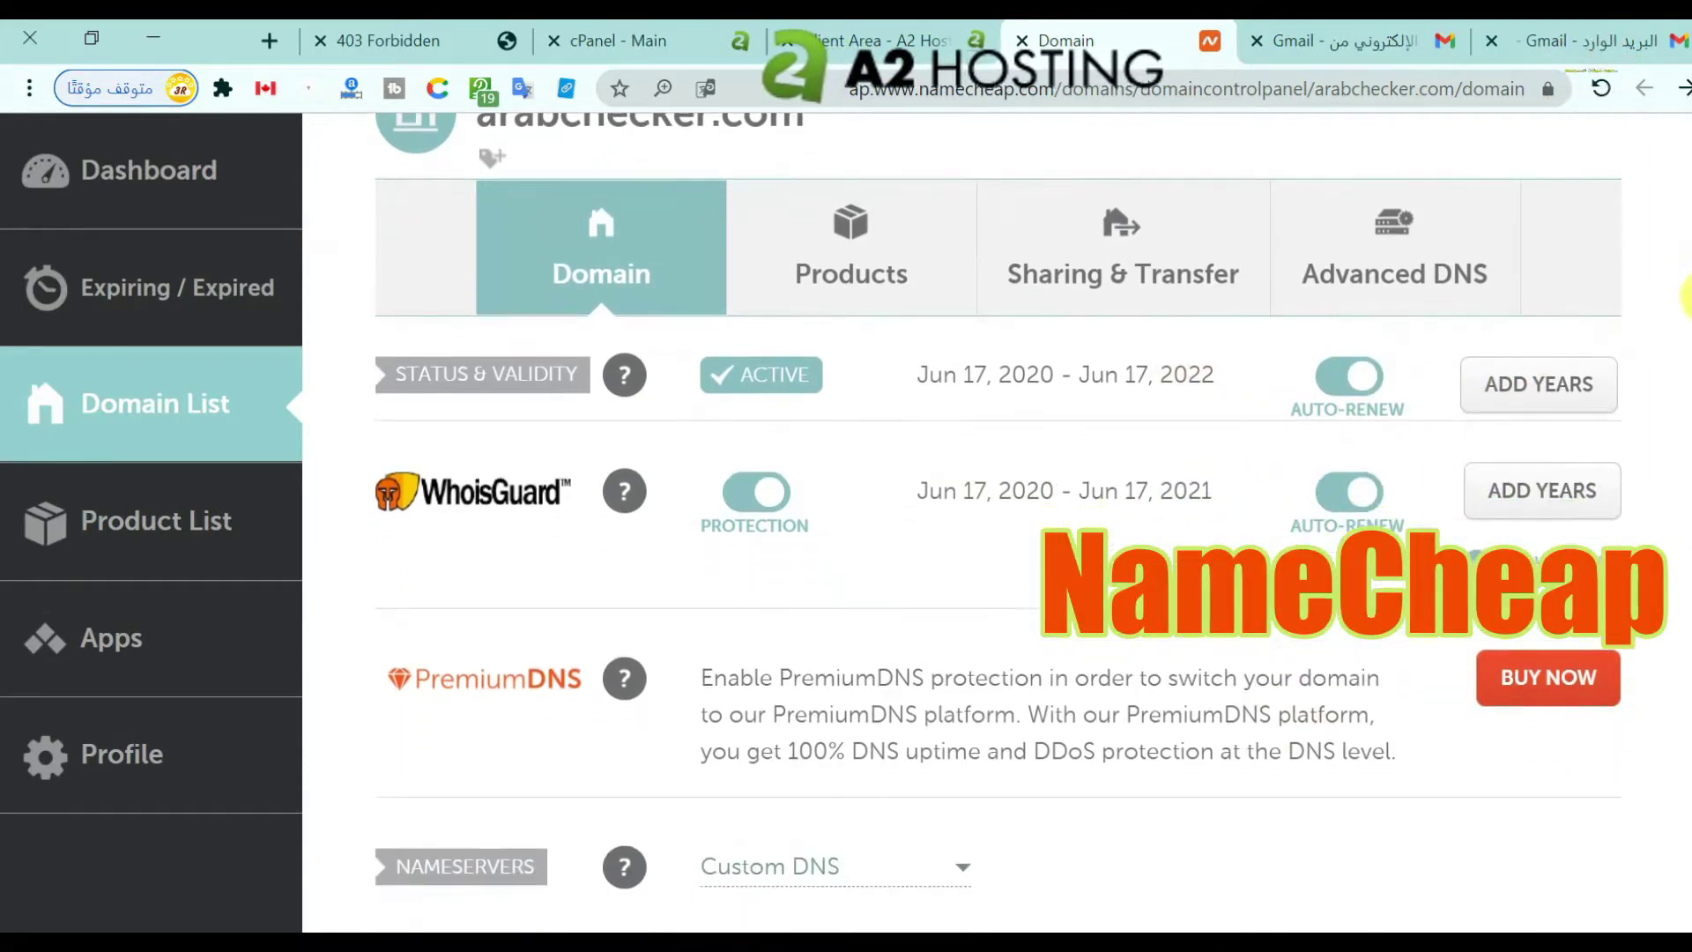
{"action": "scroll", "coordinate": [1688, 300], "scroll_direction": "down", "scroll_amount": 5}
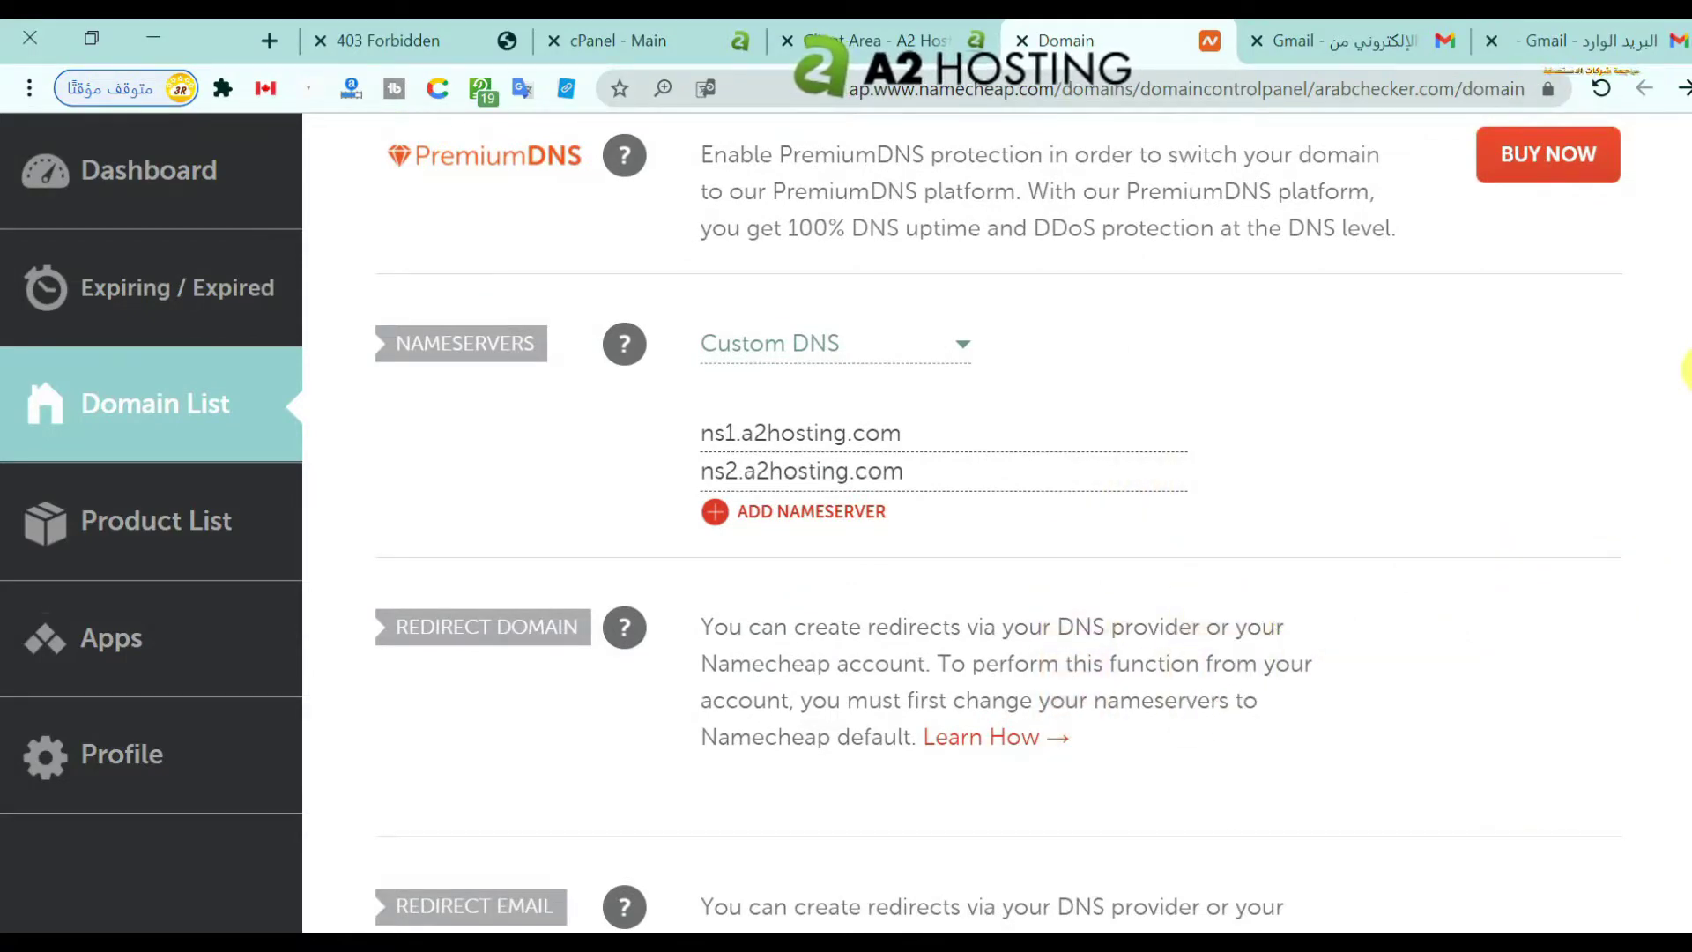
{"action": "left_click", "coordinate": [885, 355]}
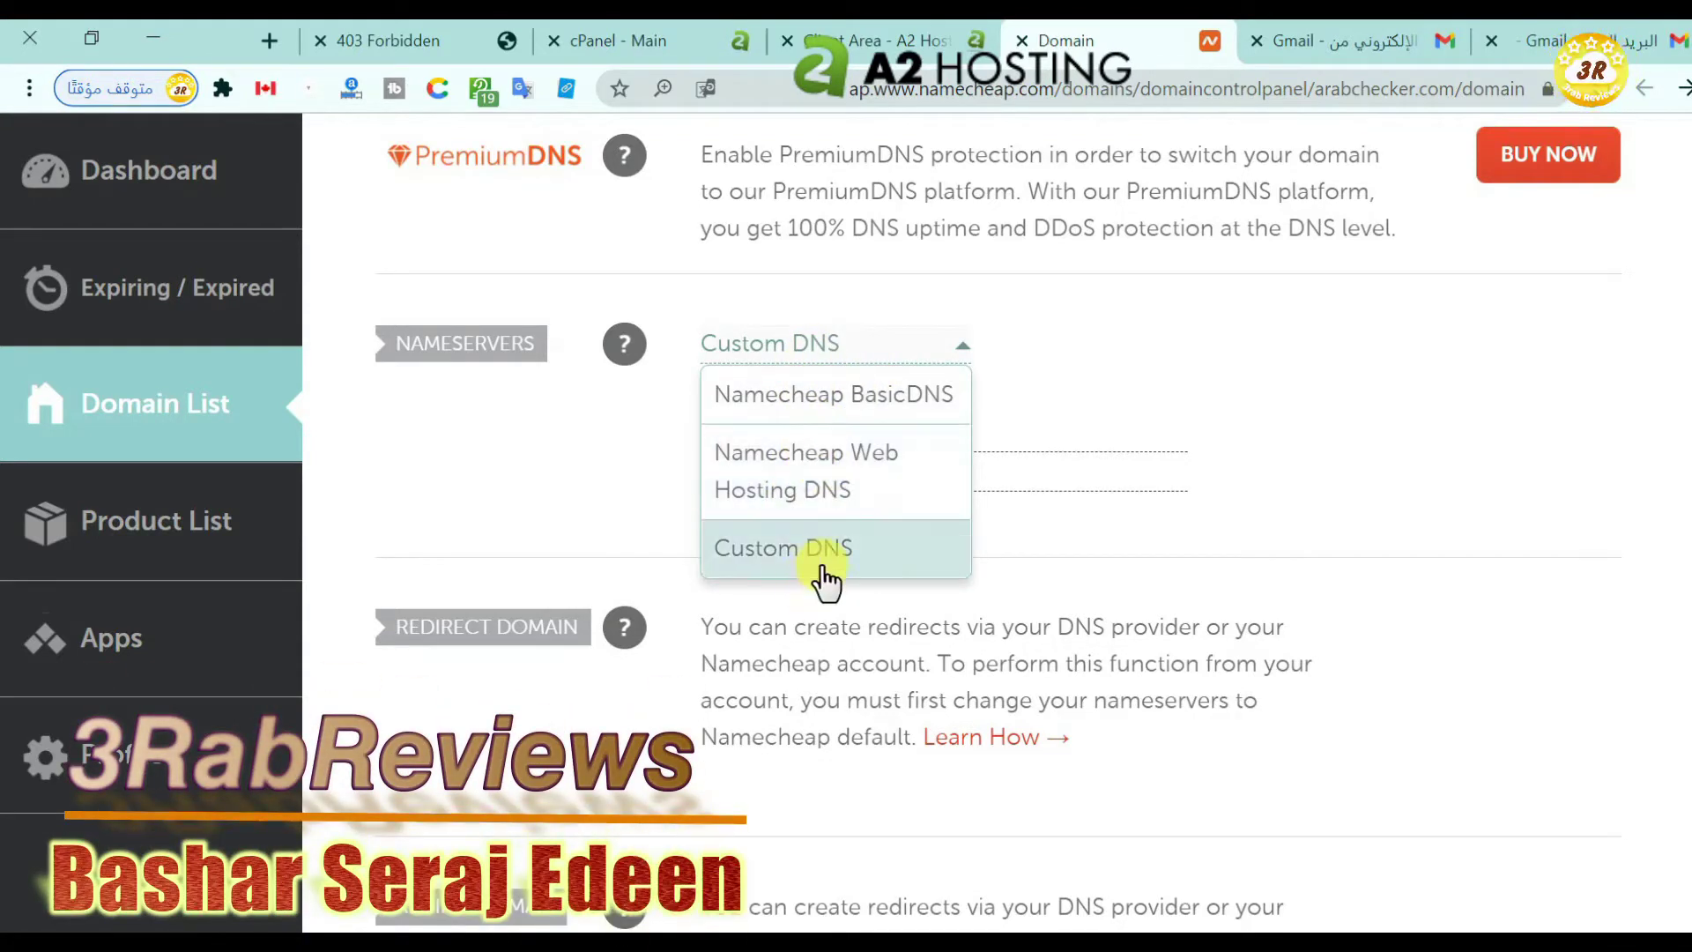
{"action": "left_click", "coordinate": [1370, 513]}
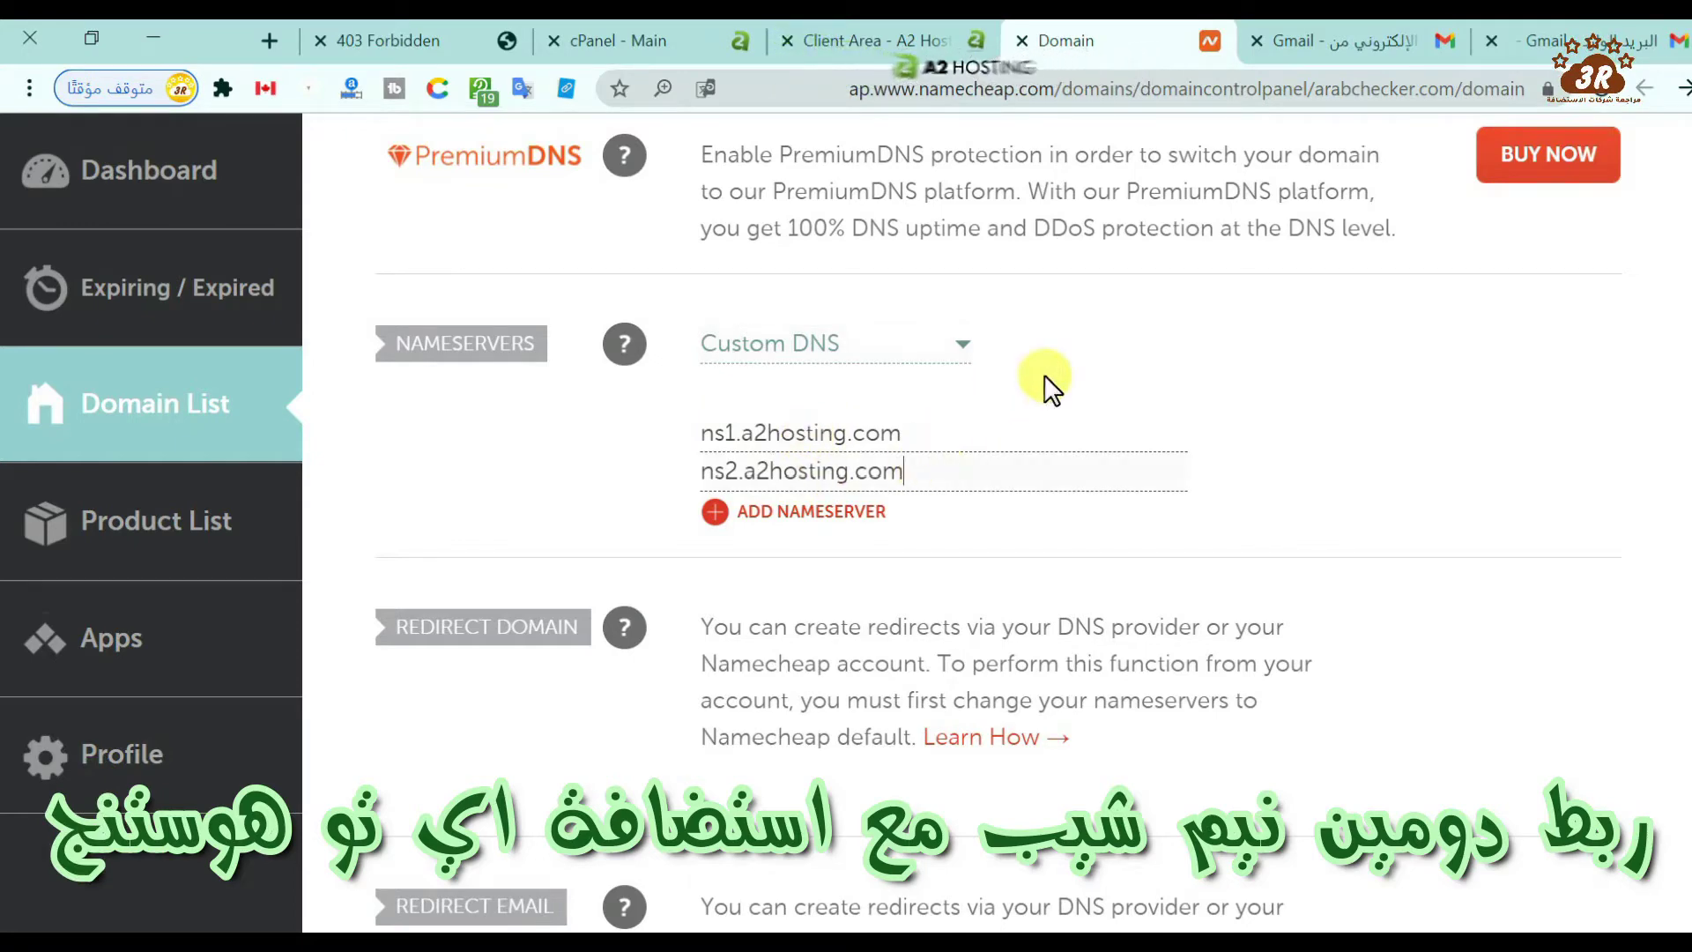
- Return to the A2 Hosting client area and look through the tool sections on the cPanel main page
{"action": "left_click", "coordinate": [850, 40]}
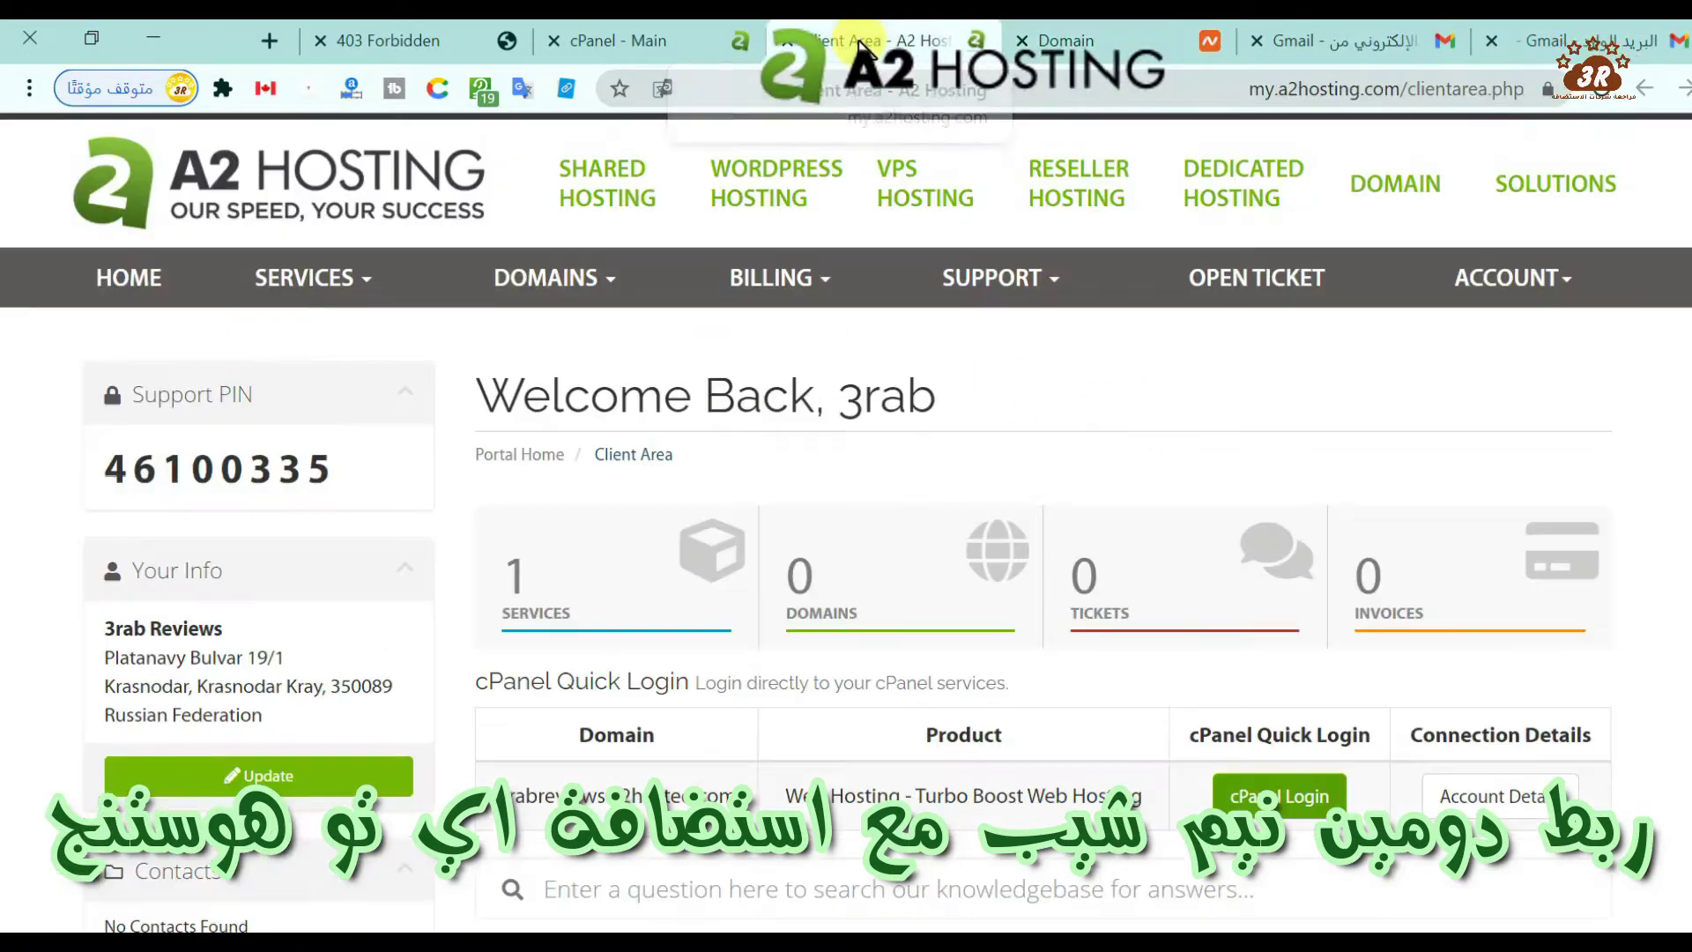
{"action": "left_click", "coordinate": [647, 37]}
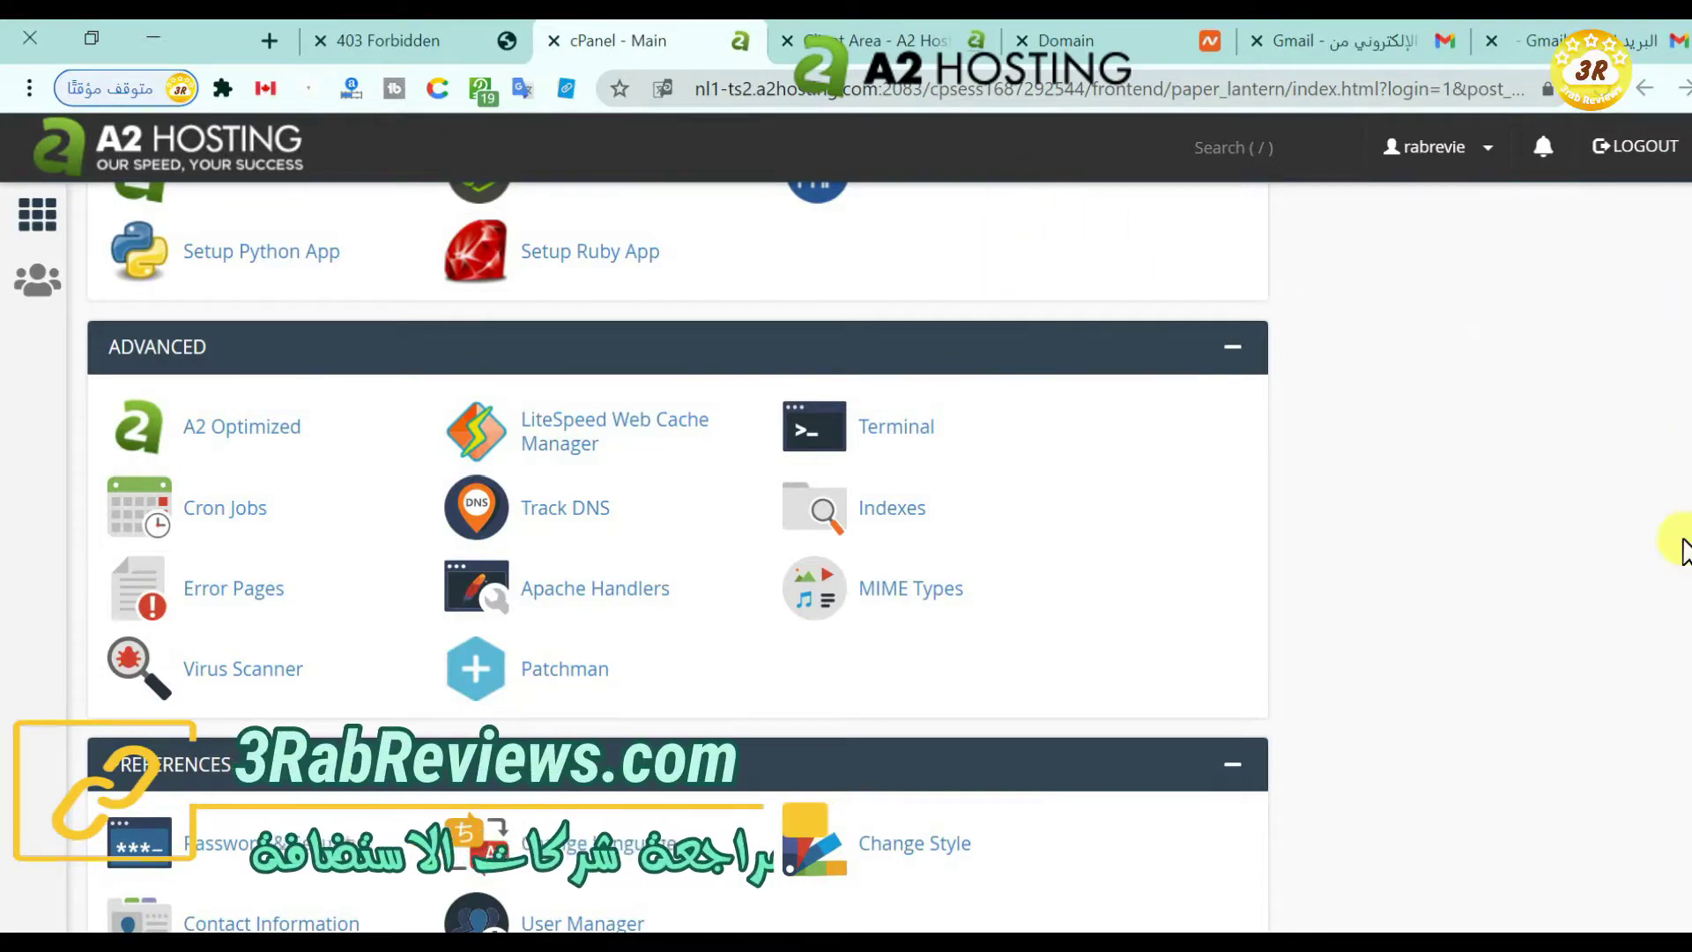
{"action": "left_click_drag", "start_coordinate": [1688, 815], "coordinate": [1688, 186]}
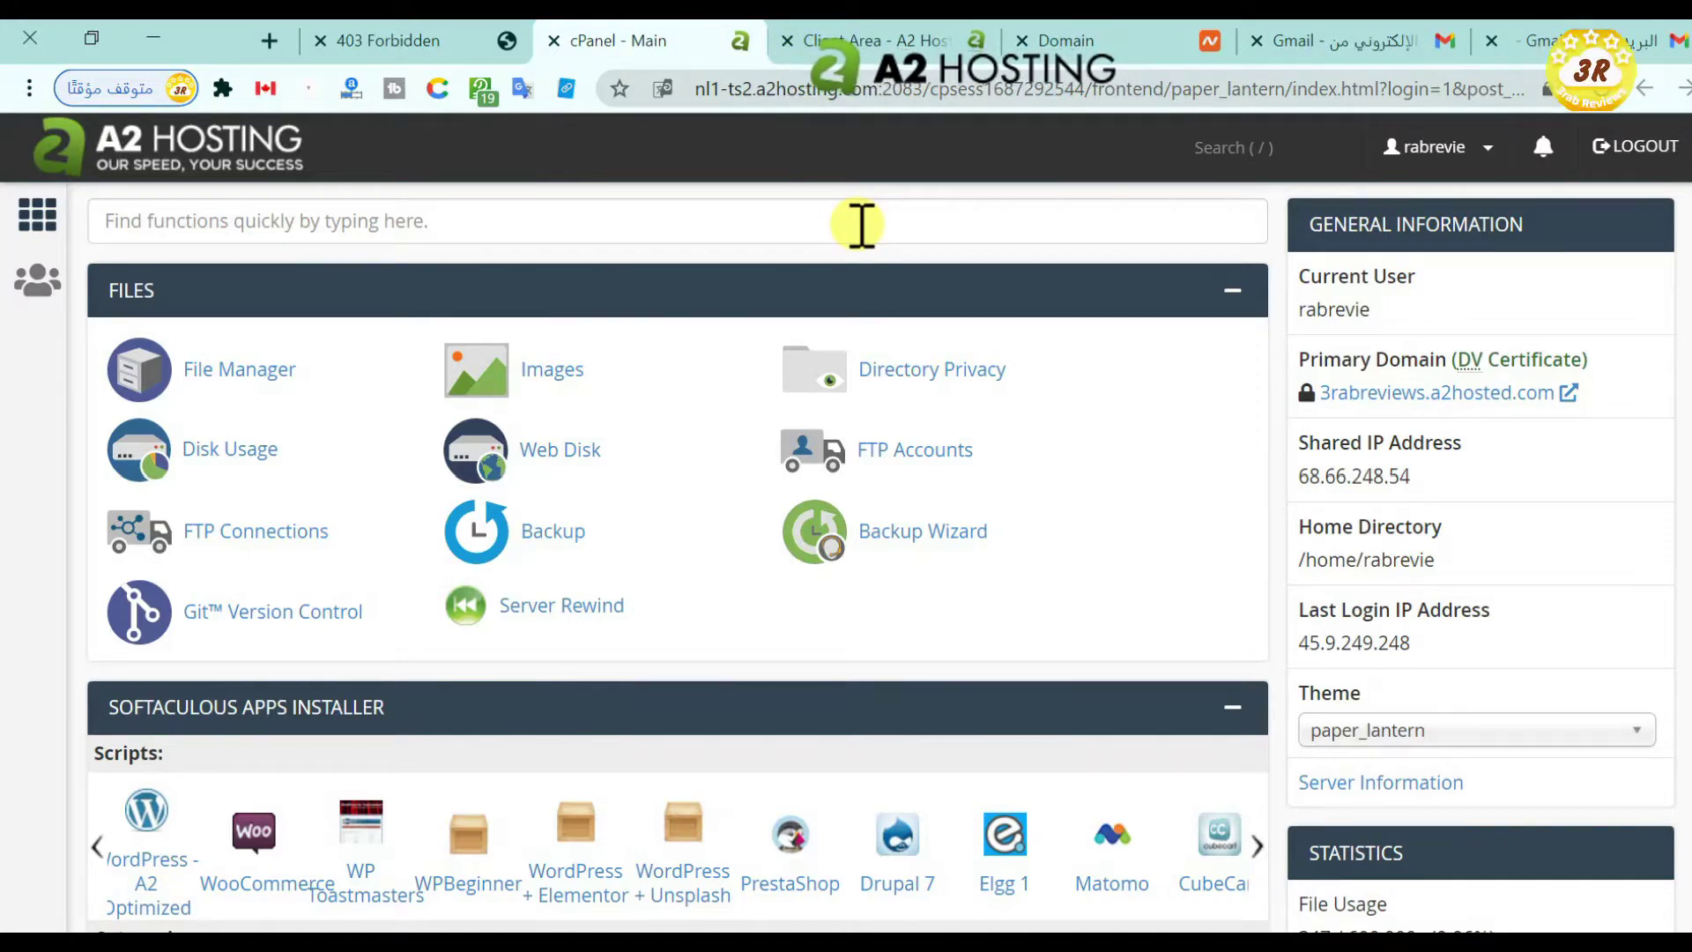
- Log in to cPanel for 3rabreviews.a2hosted.com from the A2 Hosting client area and close the old cPanel tab
{"action": "left_click", "coordinate": [890, 40]}
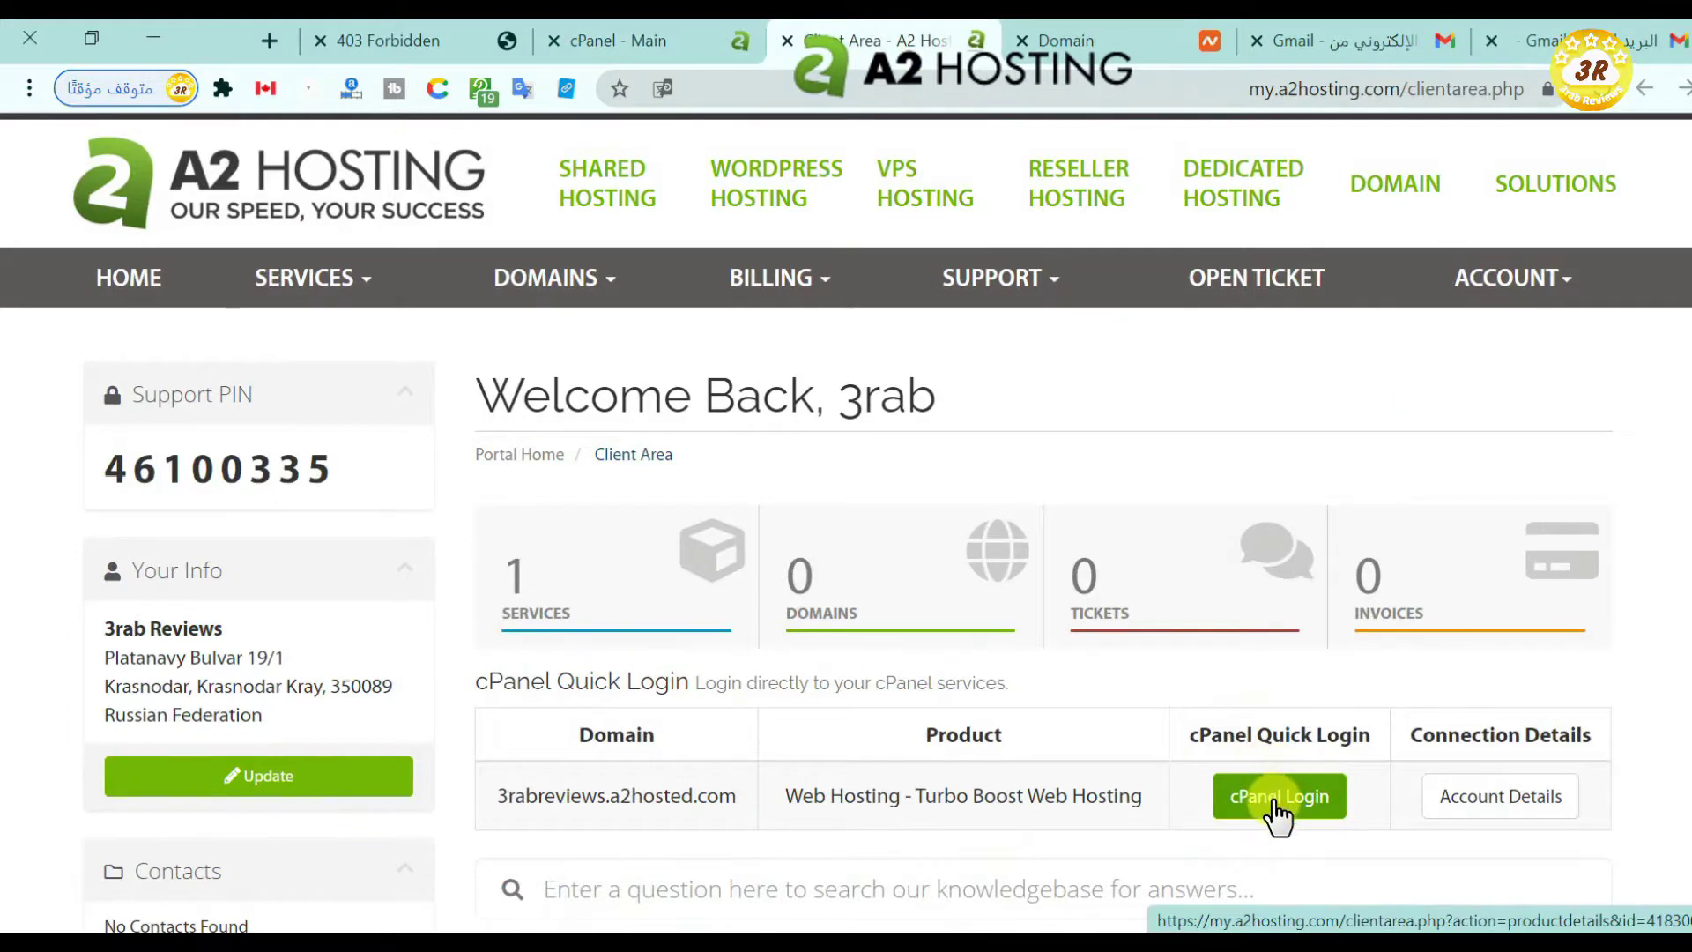
{"action": "scroll", "coordinate": [1445, 265], "scroll_direction": "up", "scroll_amount": 1}
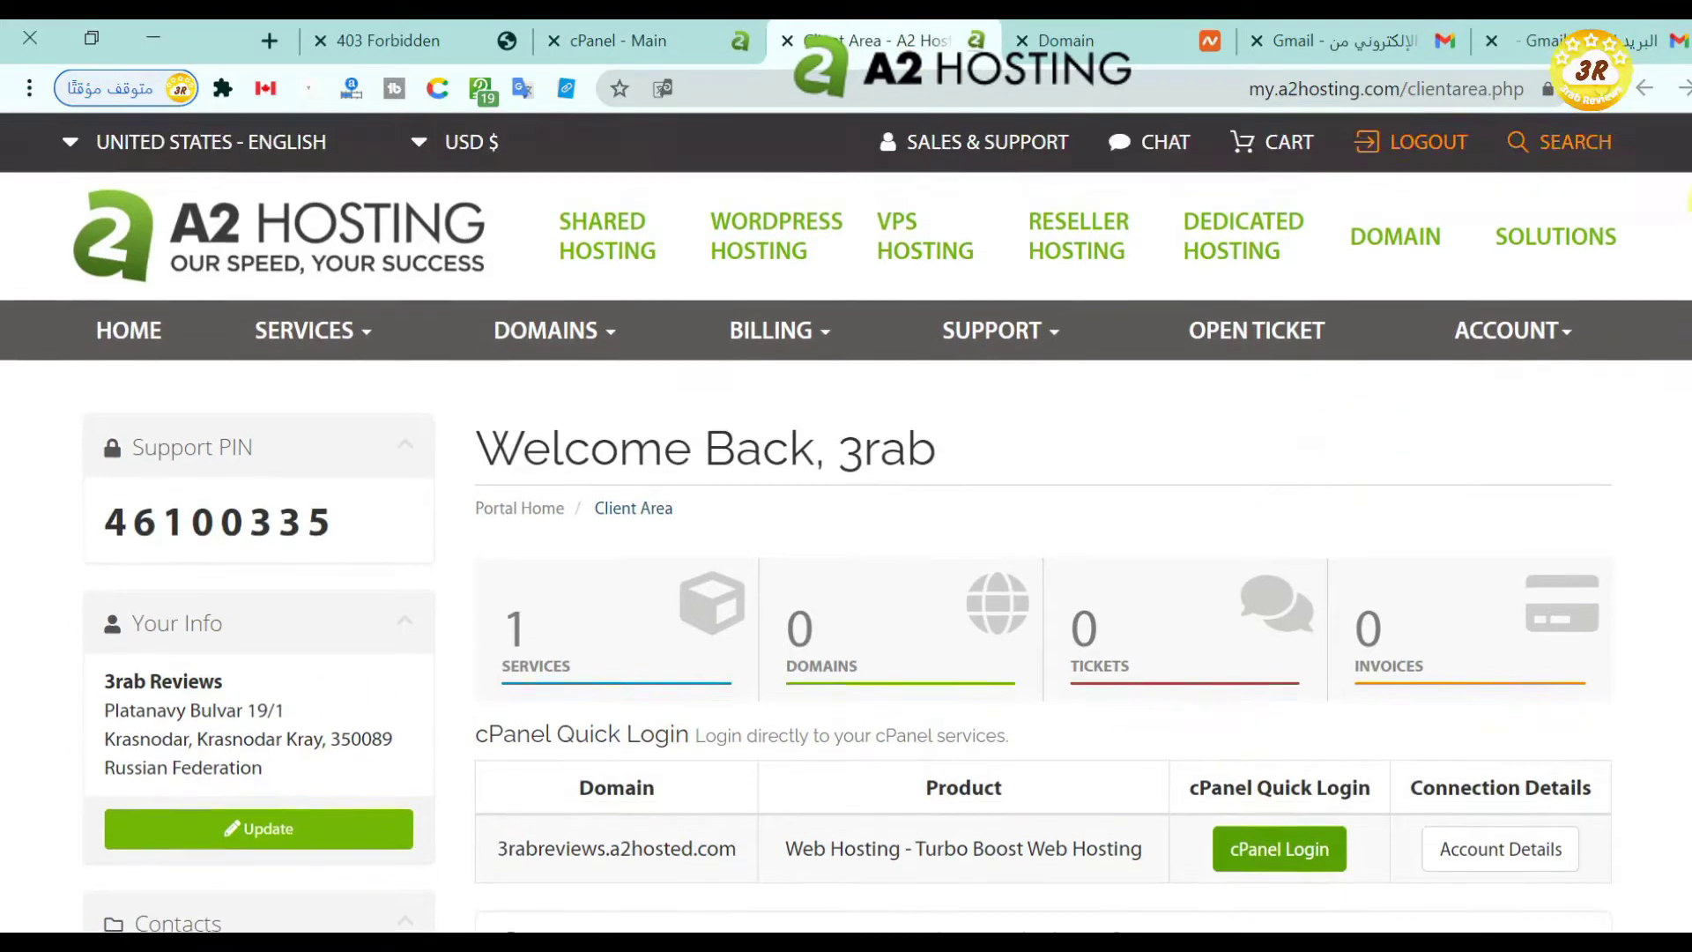
{"action": "scroll", "coordinate": [1463, 440], "scroll_direction": "down", "scroll_amount": 3}
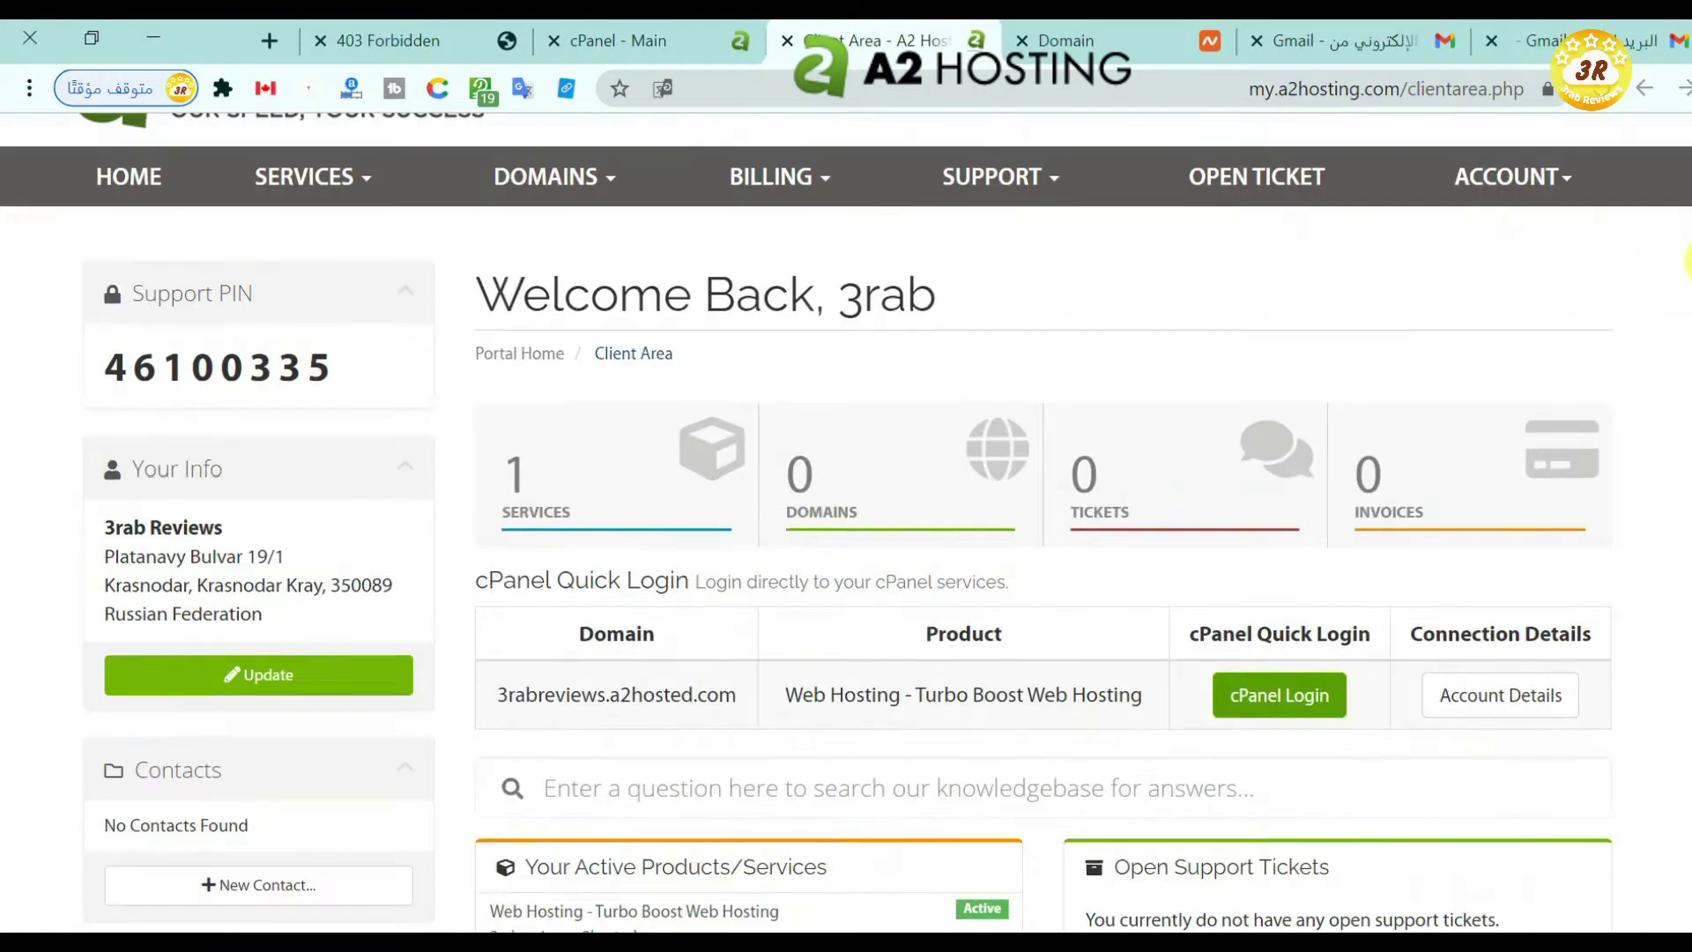
{"action": "left_click", "coordinate": [1286, 652]}
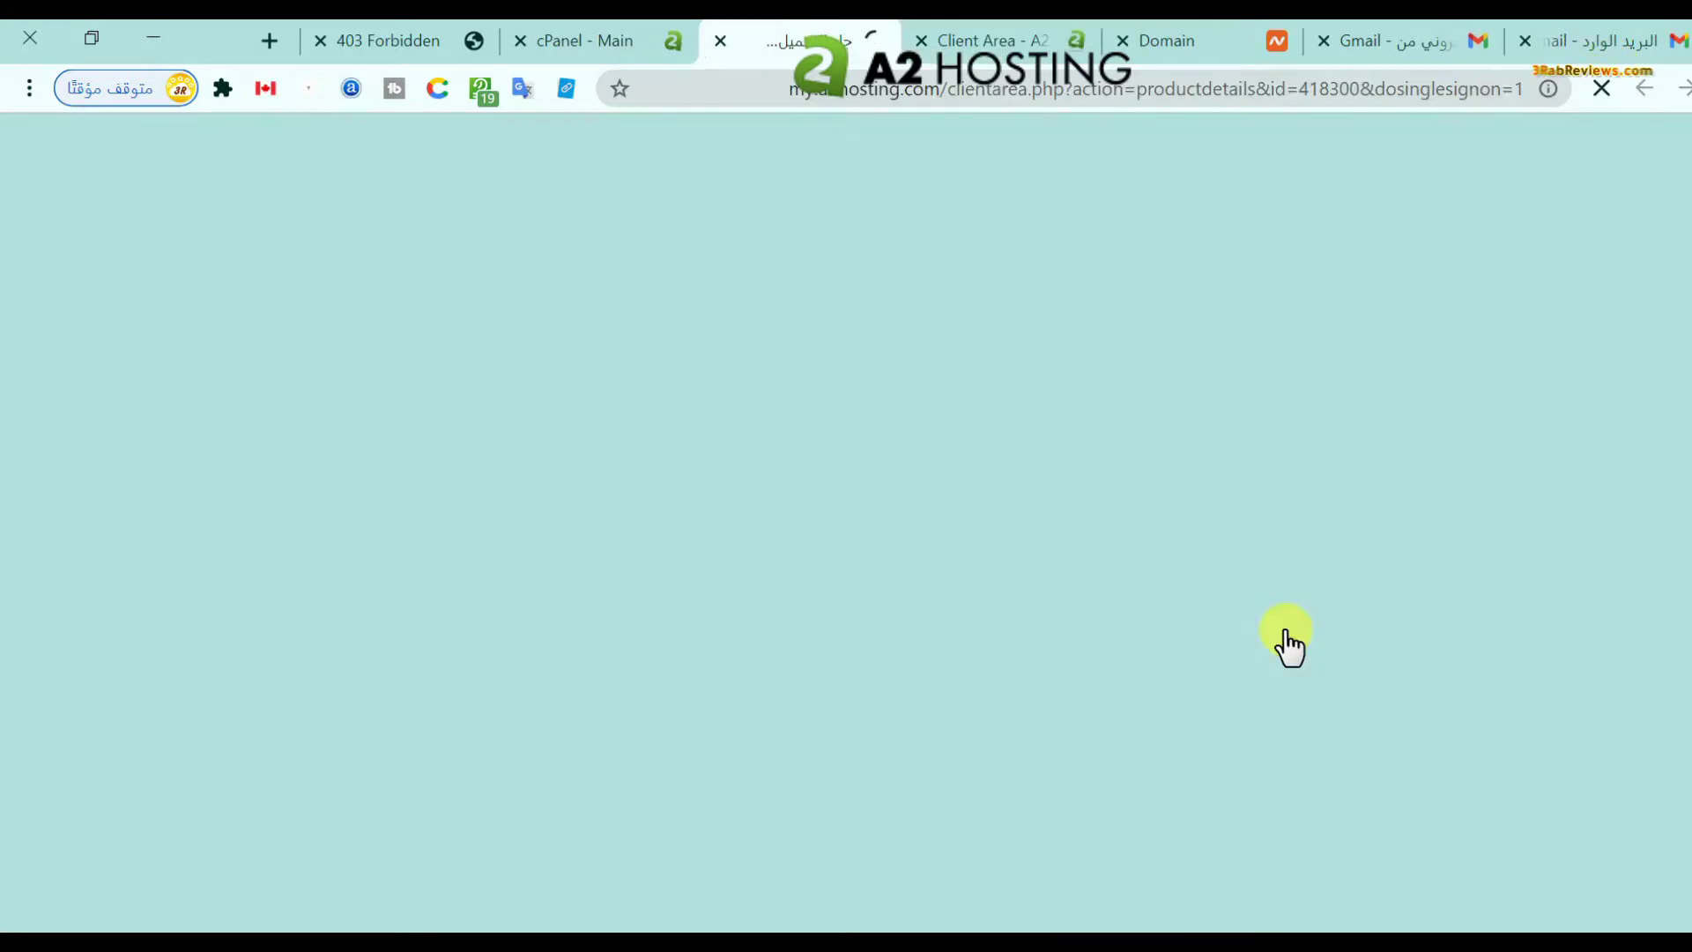
{"action": "left_click", "coordinate": [520, 41]}
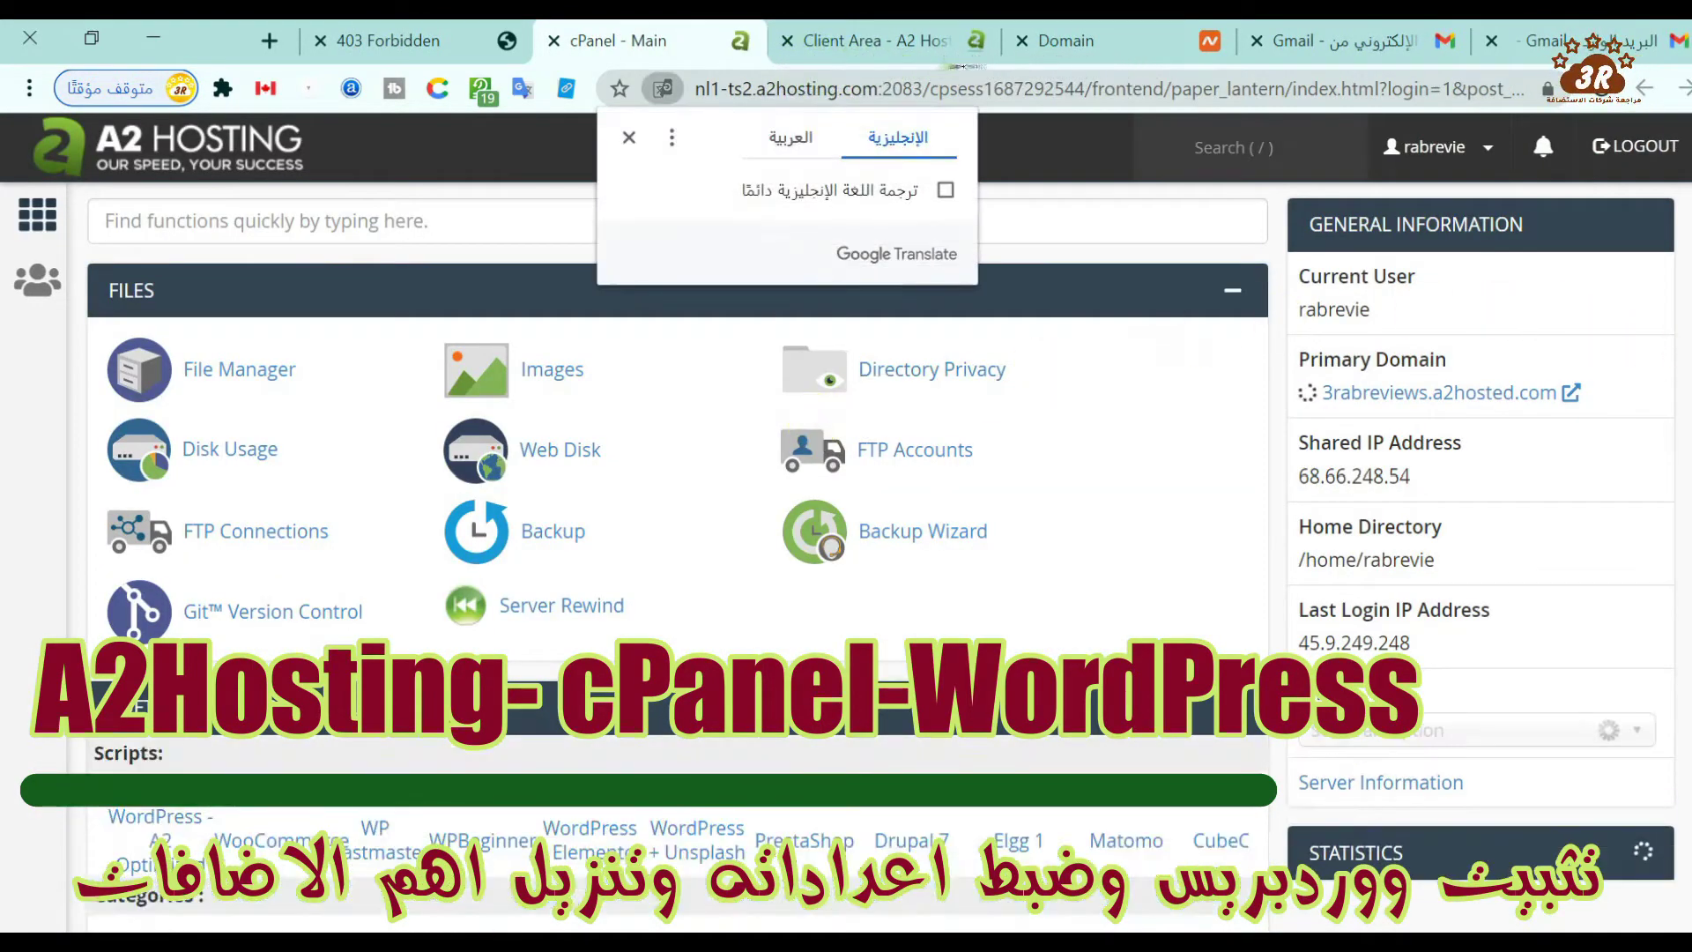
- Search the cPanel functions for "wordpre" and open WordPress Manager by Softaculous
{"action": "scroll", "coordinate": [1688, 251], "scroll_direction": "down", "scroll_amount": 2}
{"action": "scroll", "coordinate": [1688, 252], "scroll_direction": "up", "scroll_amount": 2}
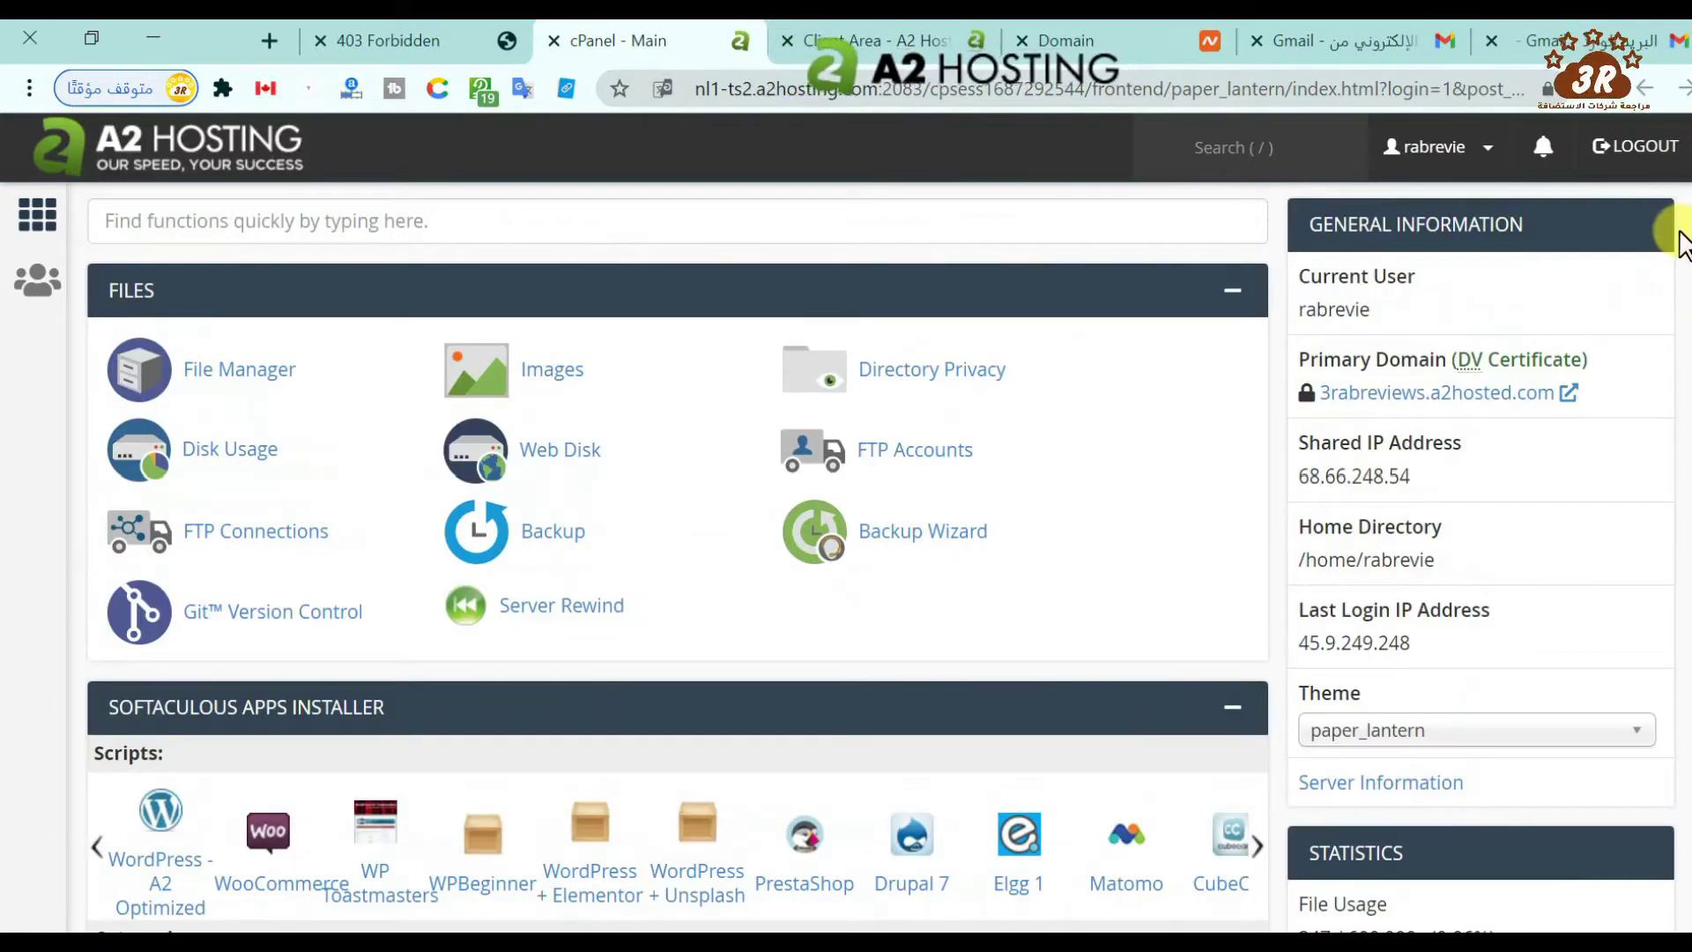
{"action": "scroll", "coordinate": [1688, 252], "scroll_direction": "down", "scroll_amount": 2}
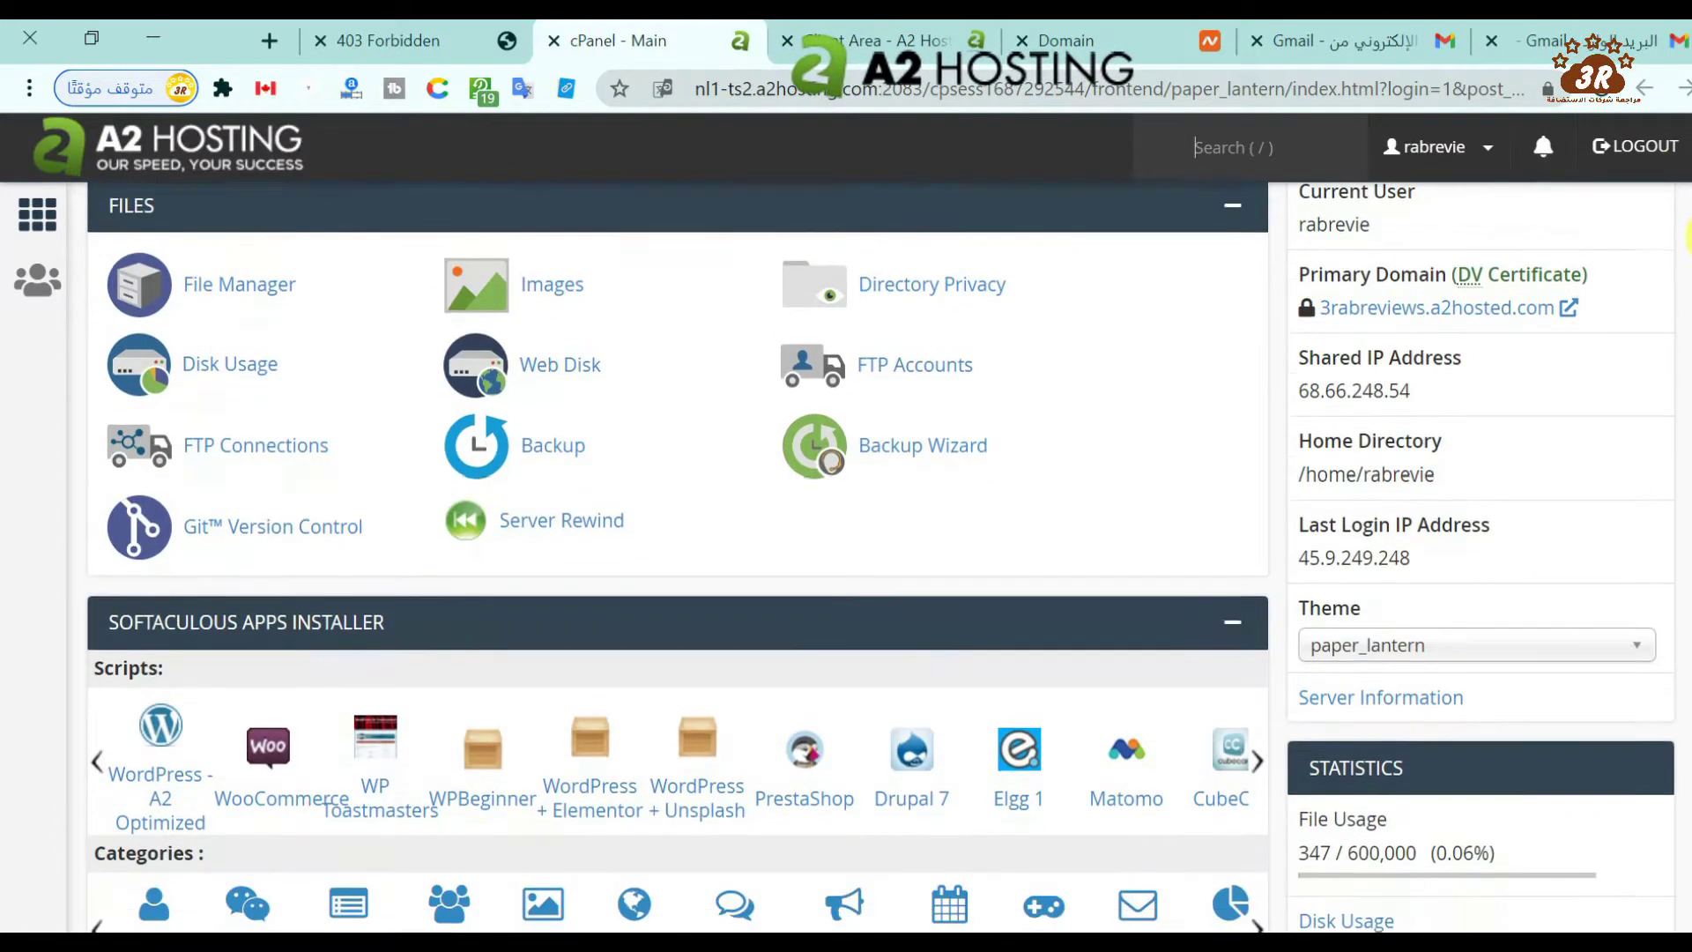
{"action": "scroll", "coordinate": [1688, 251], "scroll_direction": "up", "scroll_amount": 2}
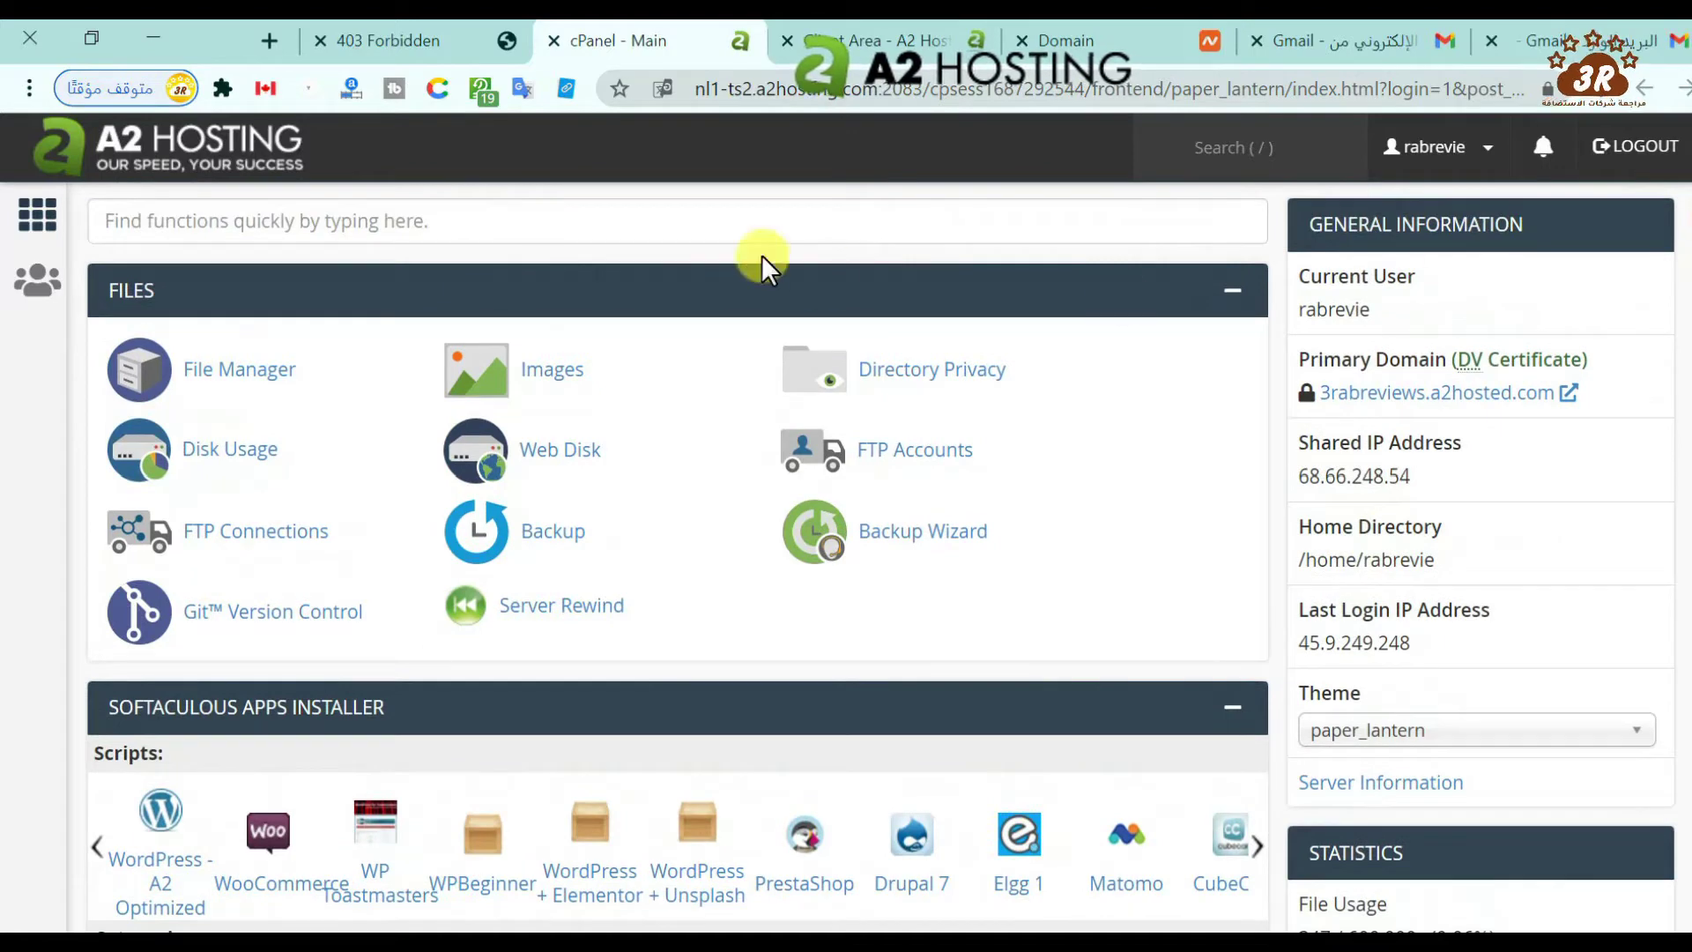
{"action": "left_click", "coordinate": [557, 220]}
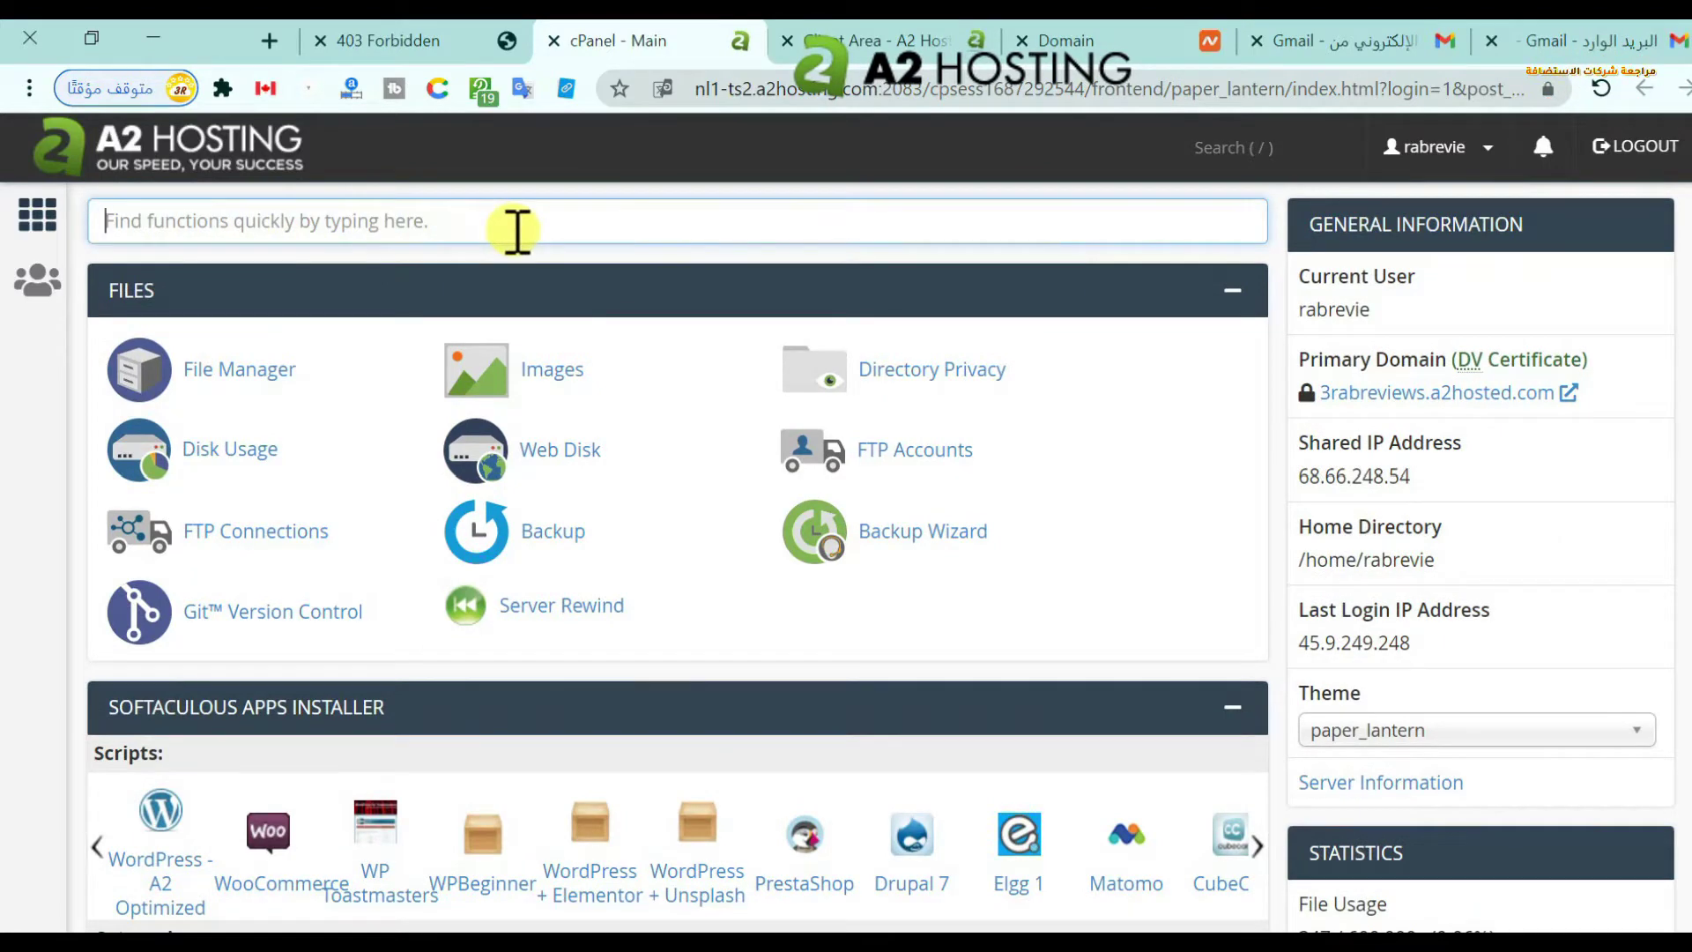
{"action": "type", "text": "wo"}
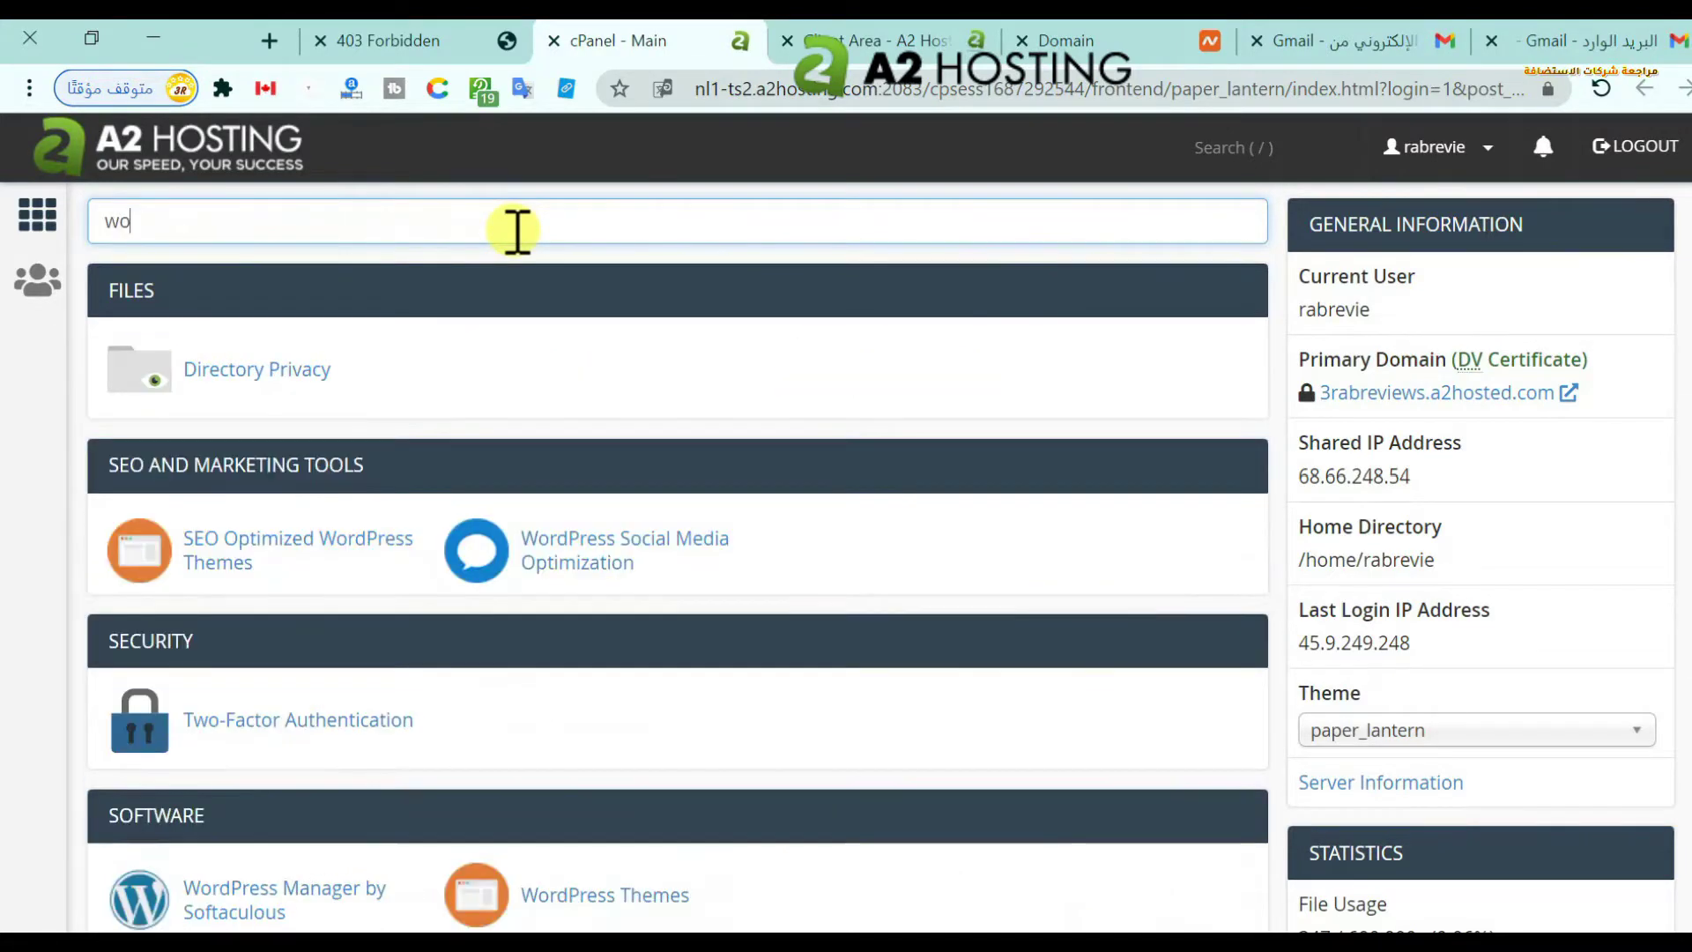
{"action": "type", "text": "rdp"}
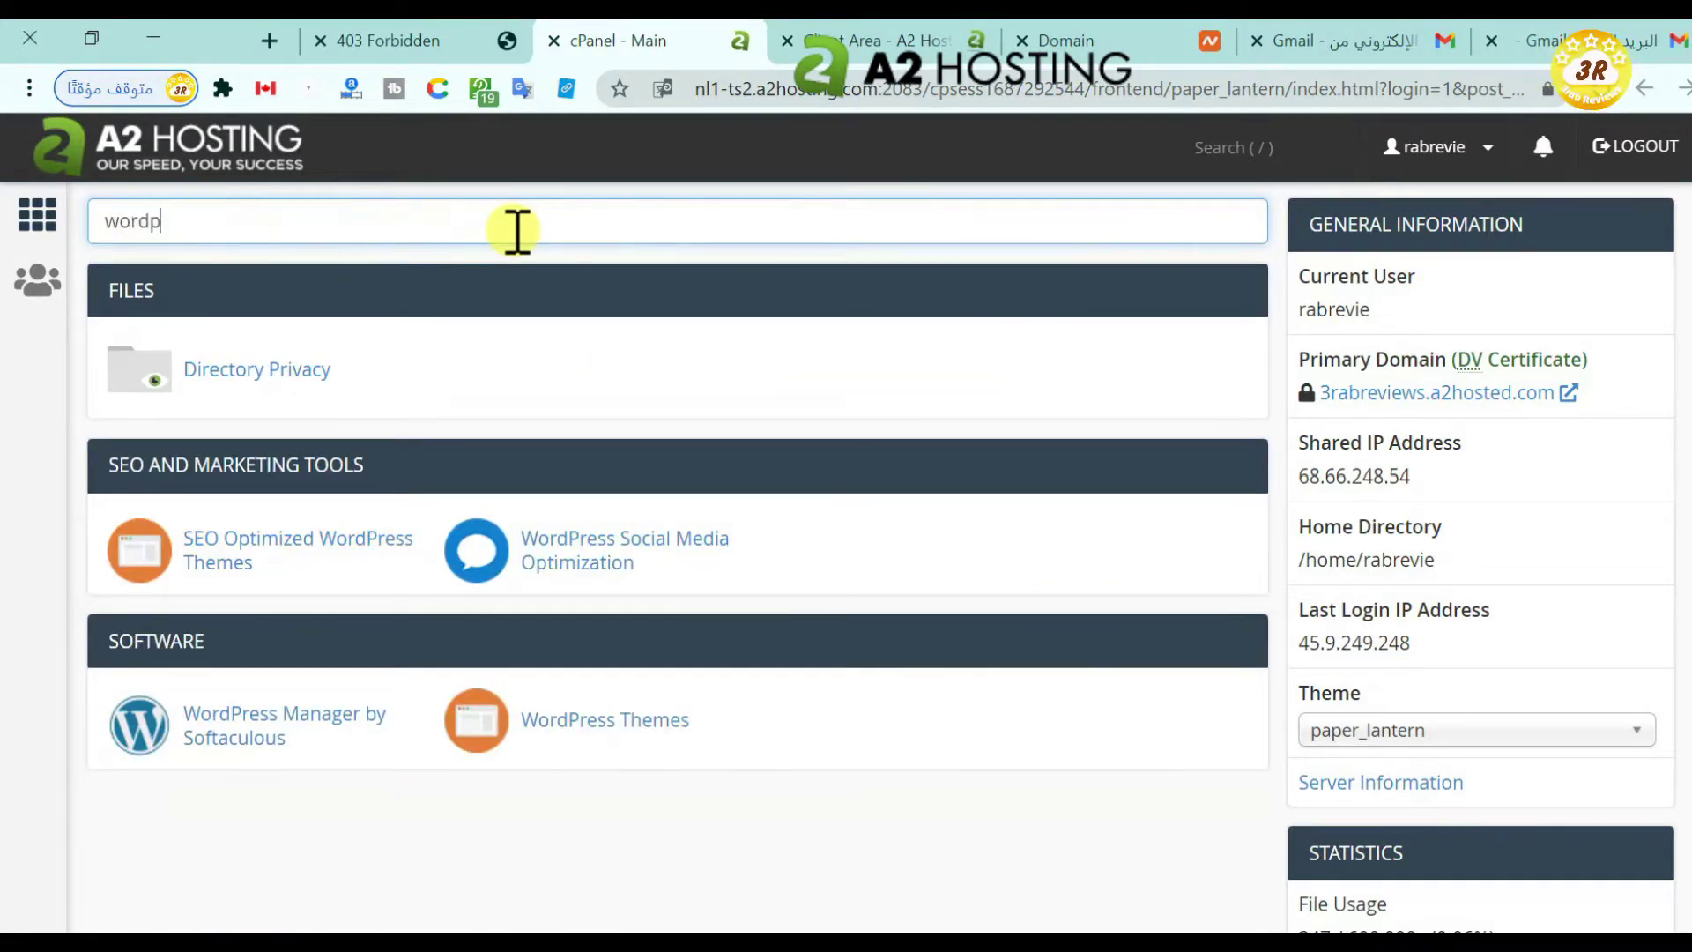
{"action": "type", "text": "re"}
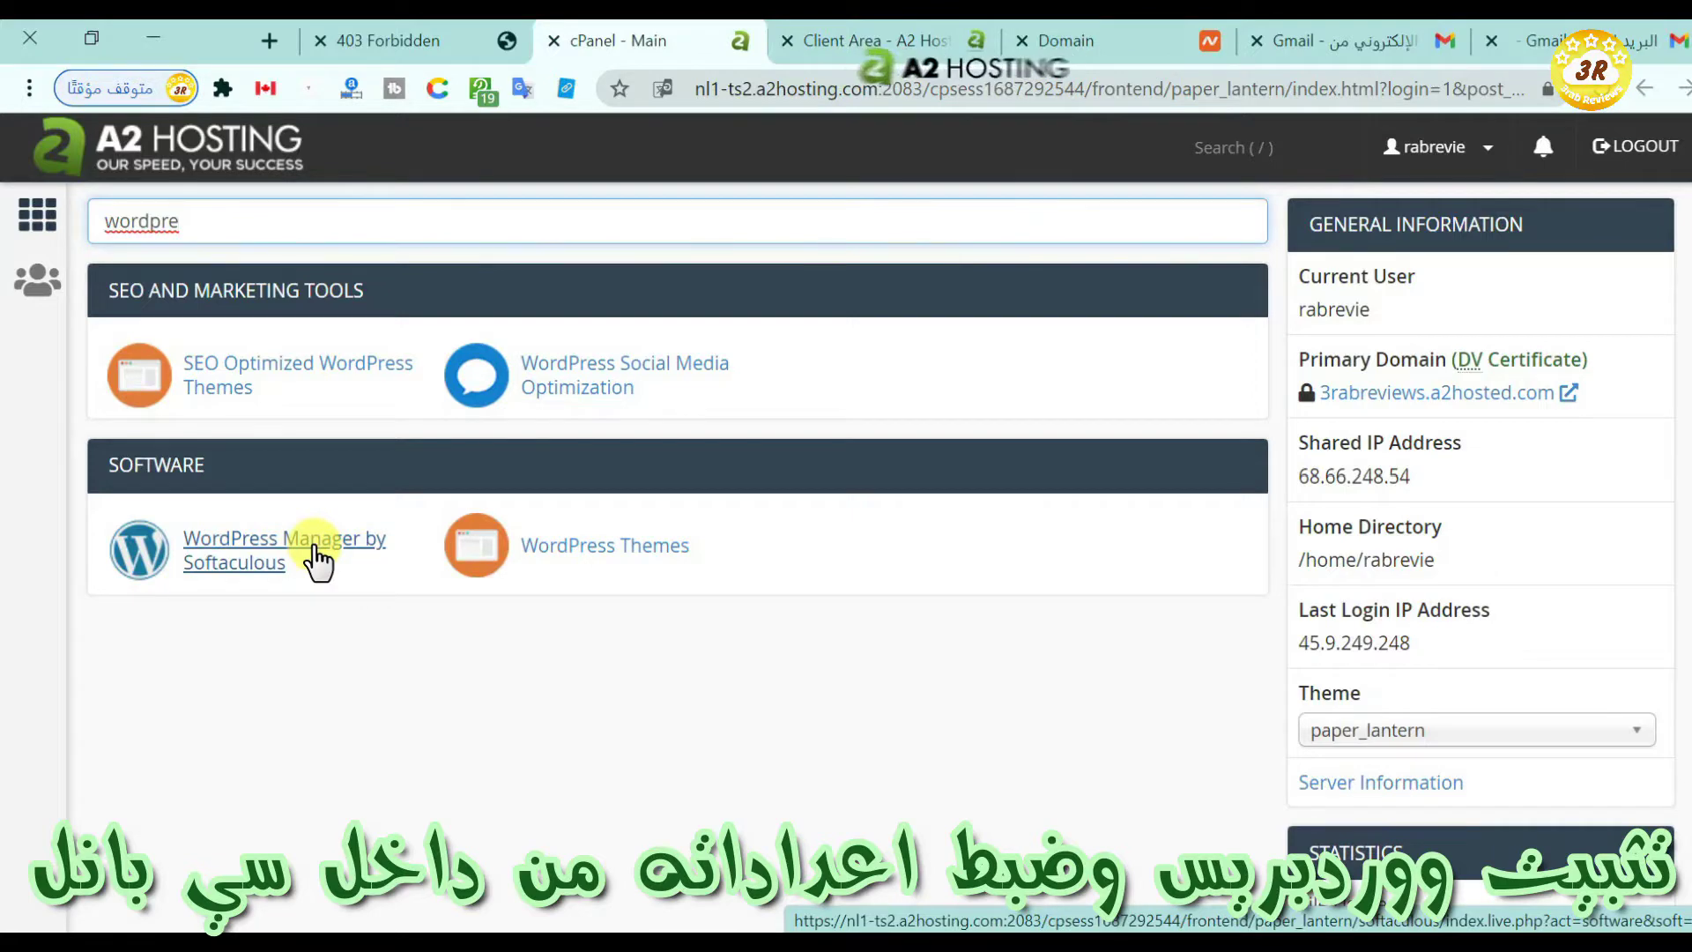
{"action": "left_click", "coordinate": [317, 560]}
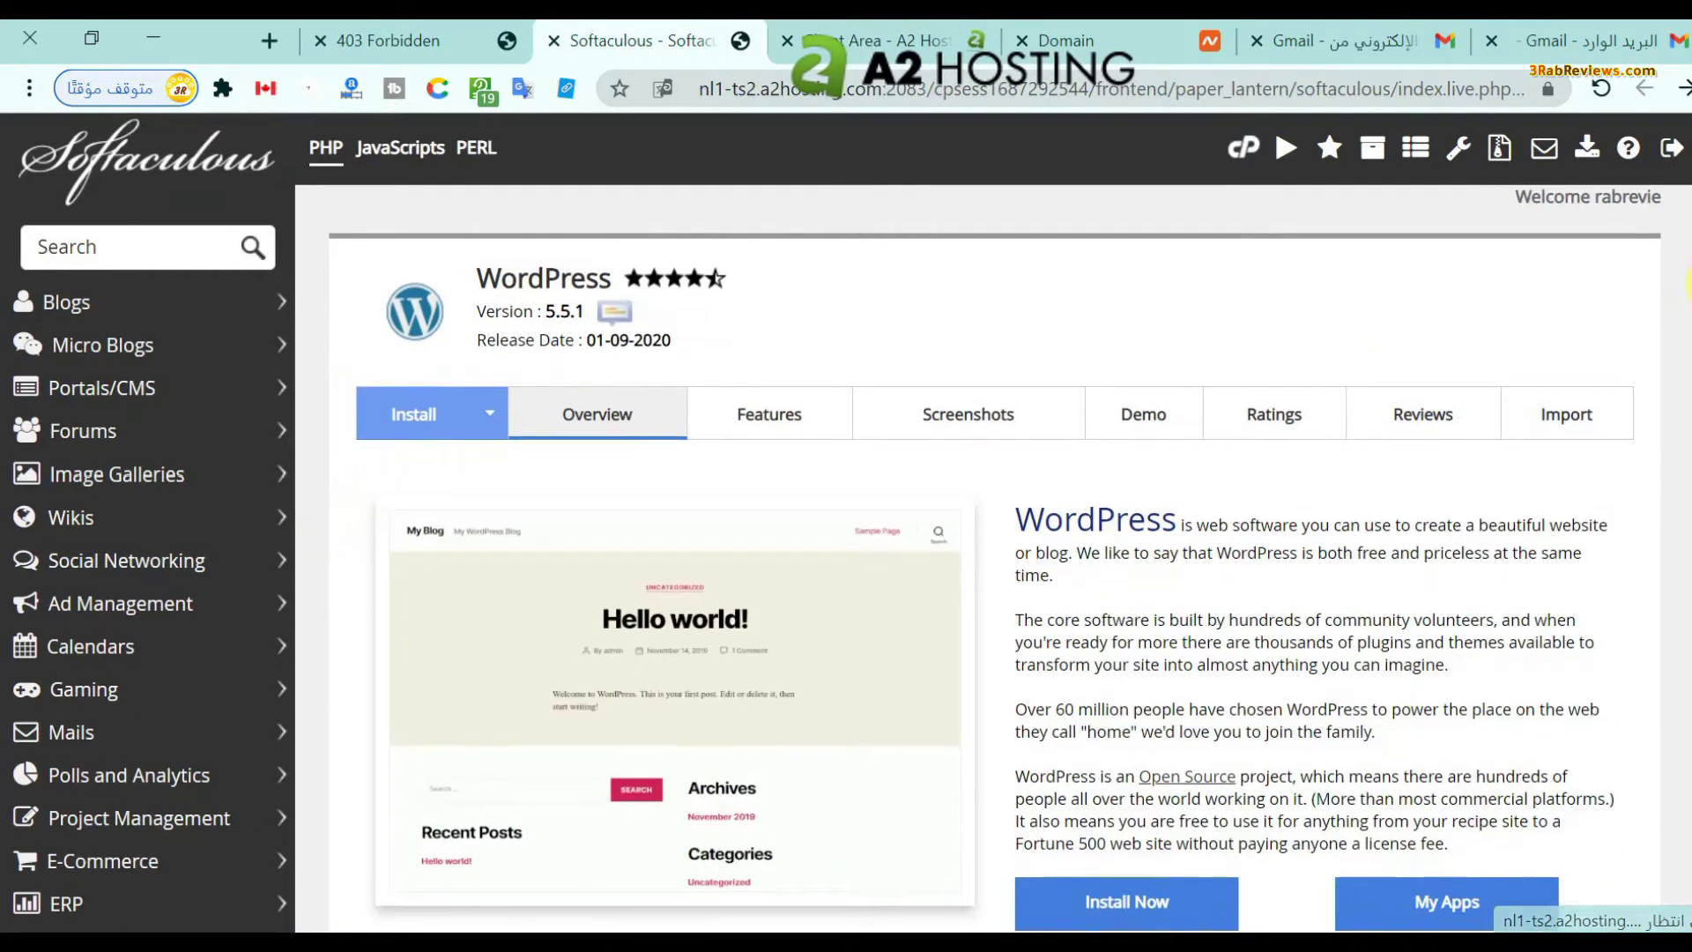
{"action": "scroll", "coordinate": [993, 520], "scroll_direction": "down", "scroll_amount": 7}
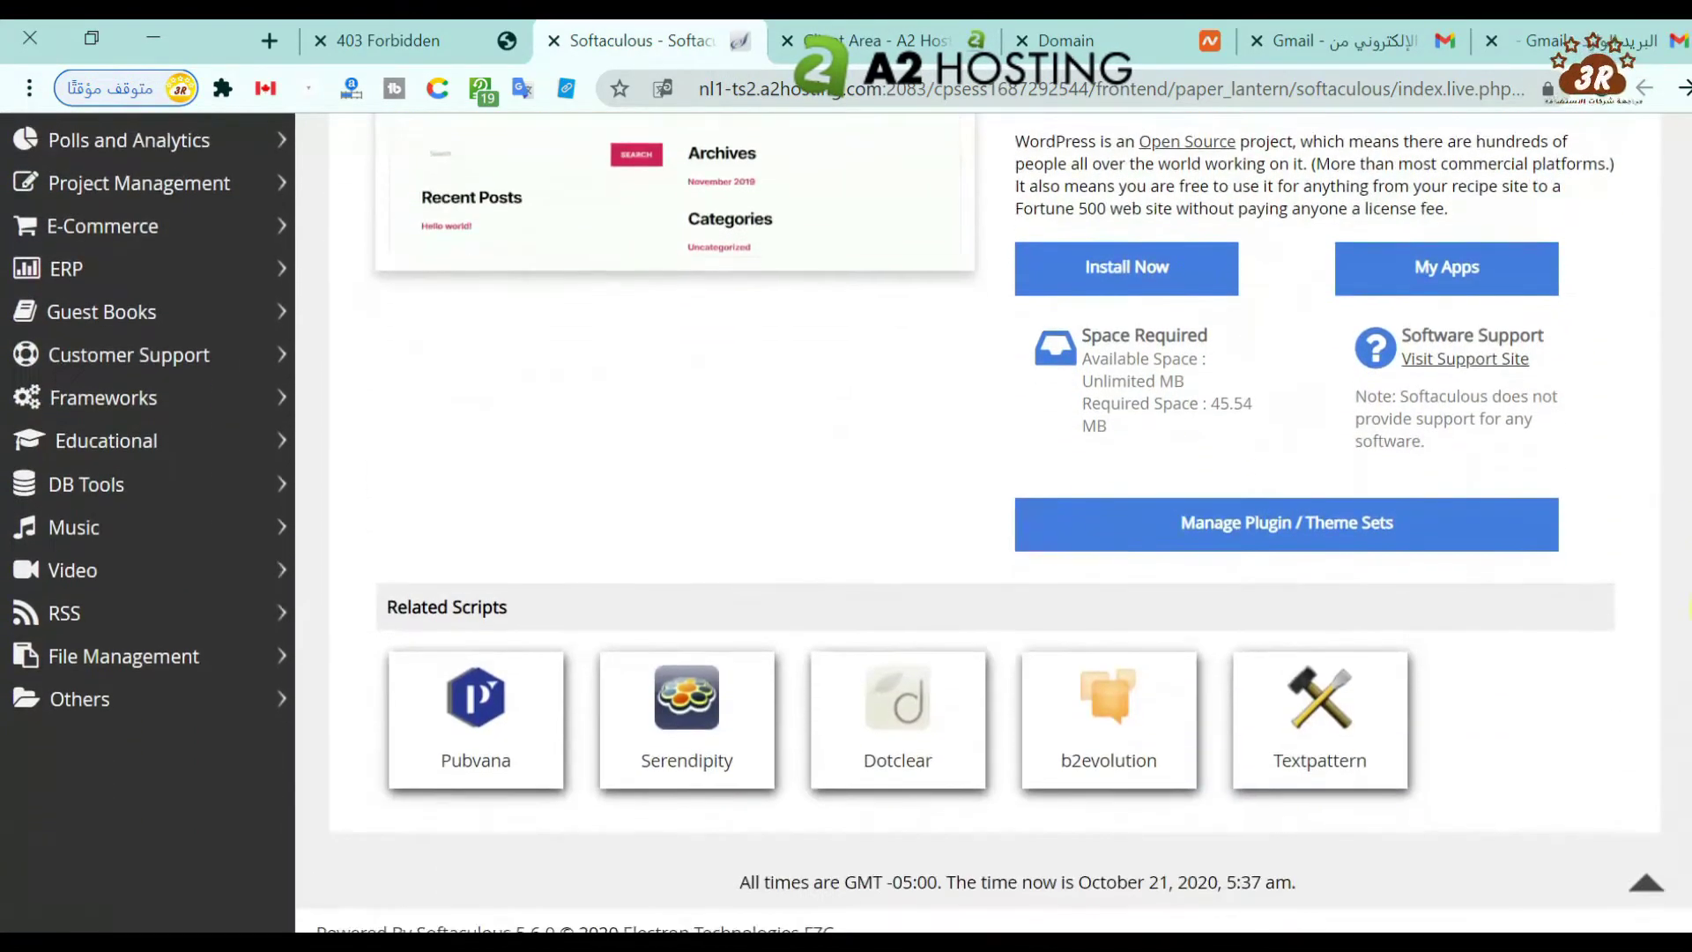
{"action": "scroll", "coordinate": [1687, 608], "scroll_direction": "up", "scroll_amount": 3}
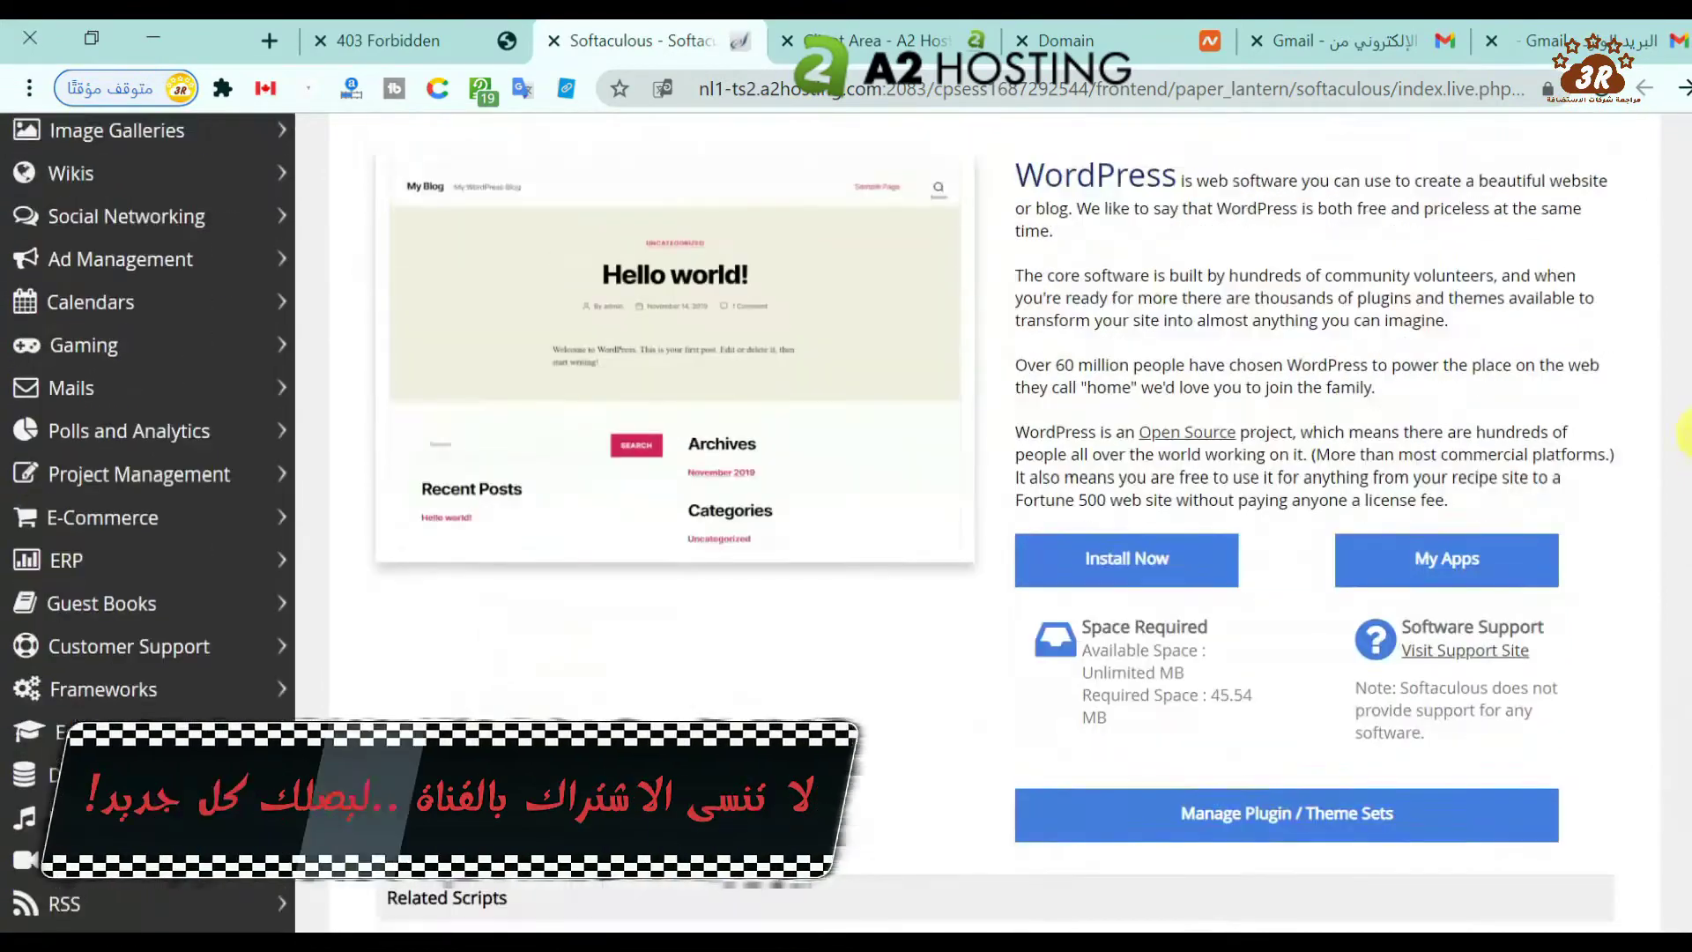
{"action": "scroll", "coordinate": [1685, 432], "scroll_direction": "up", "scroll_amount": 3}
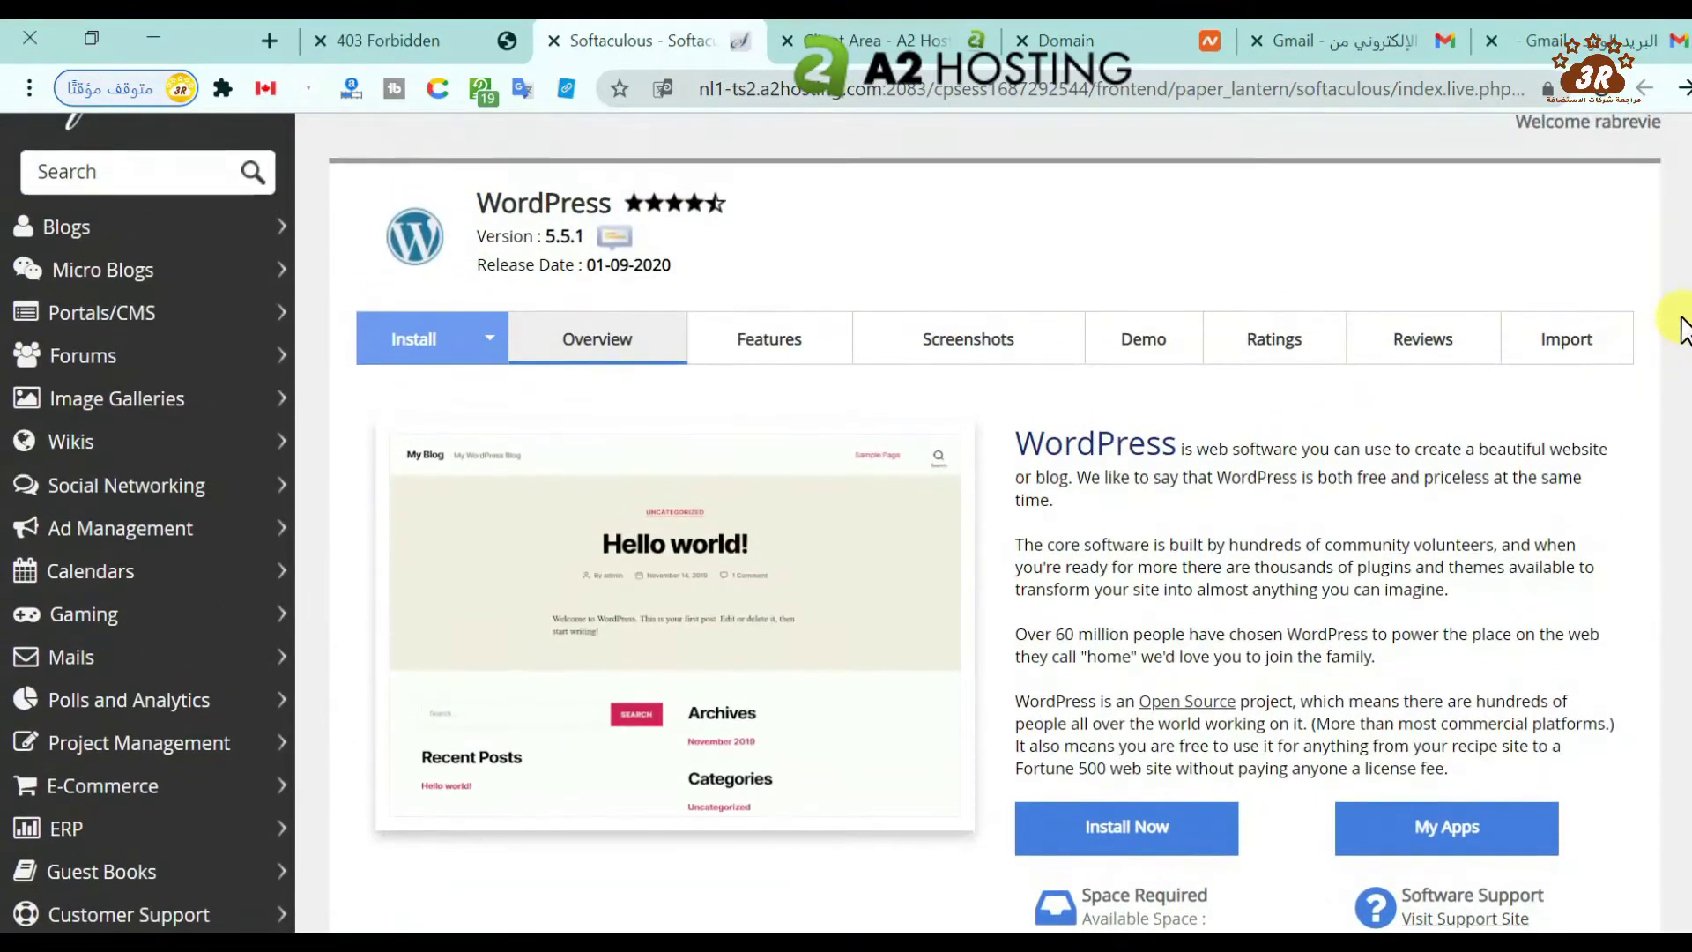
{"action": "scroll", "coordinate": [1679, 335], "scroll_direction": "down", "scroll_amount": 2}
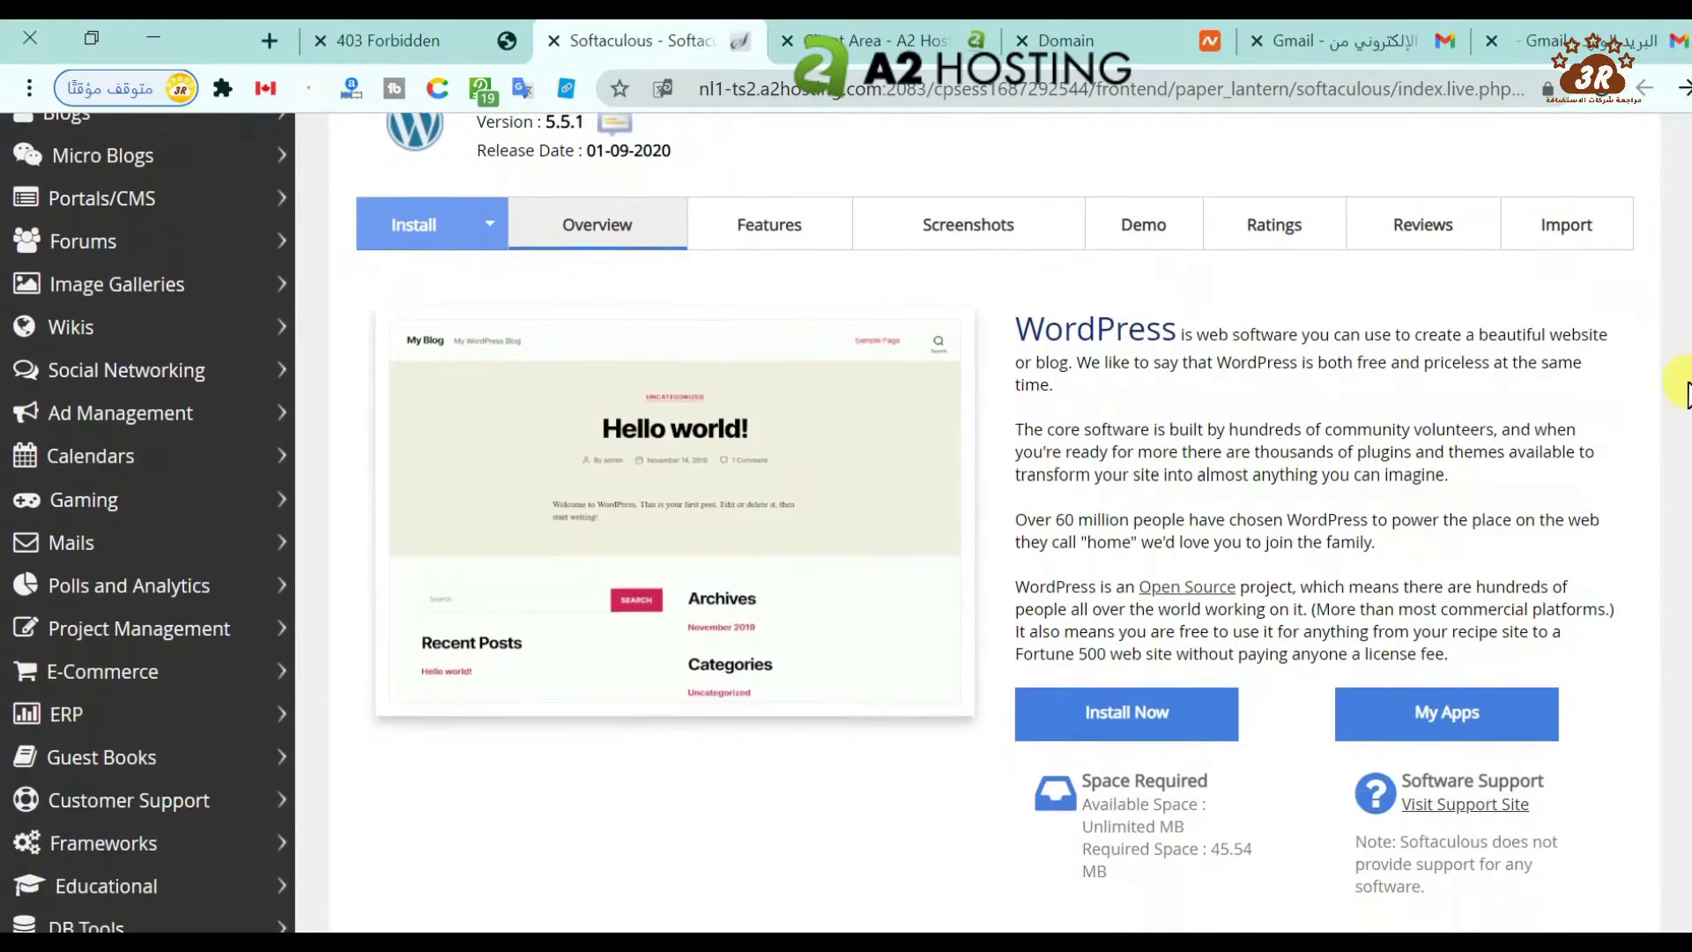
{"action": "scroll", "coordinate": [1687, 387], "scroll_direction": "up", "scroll_amount": 1}
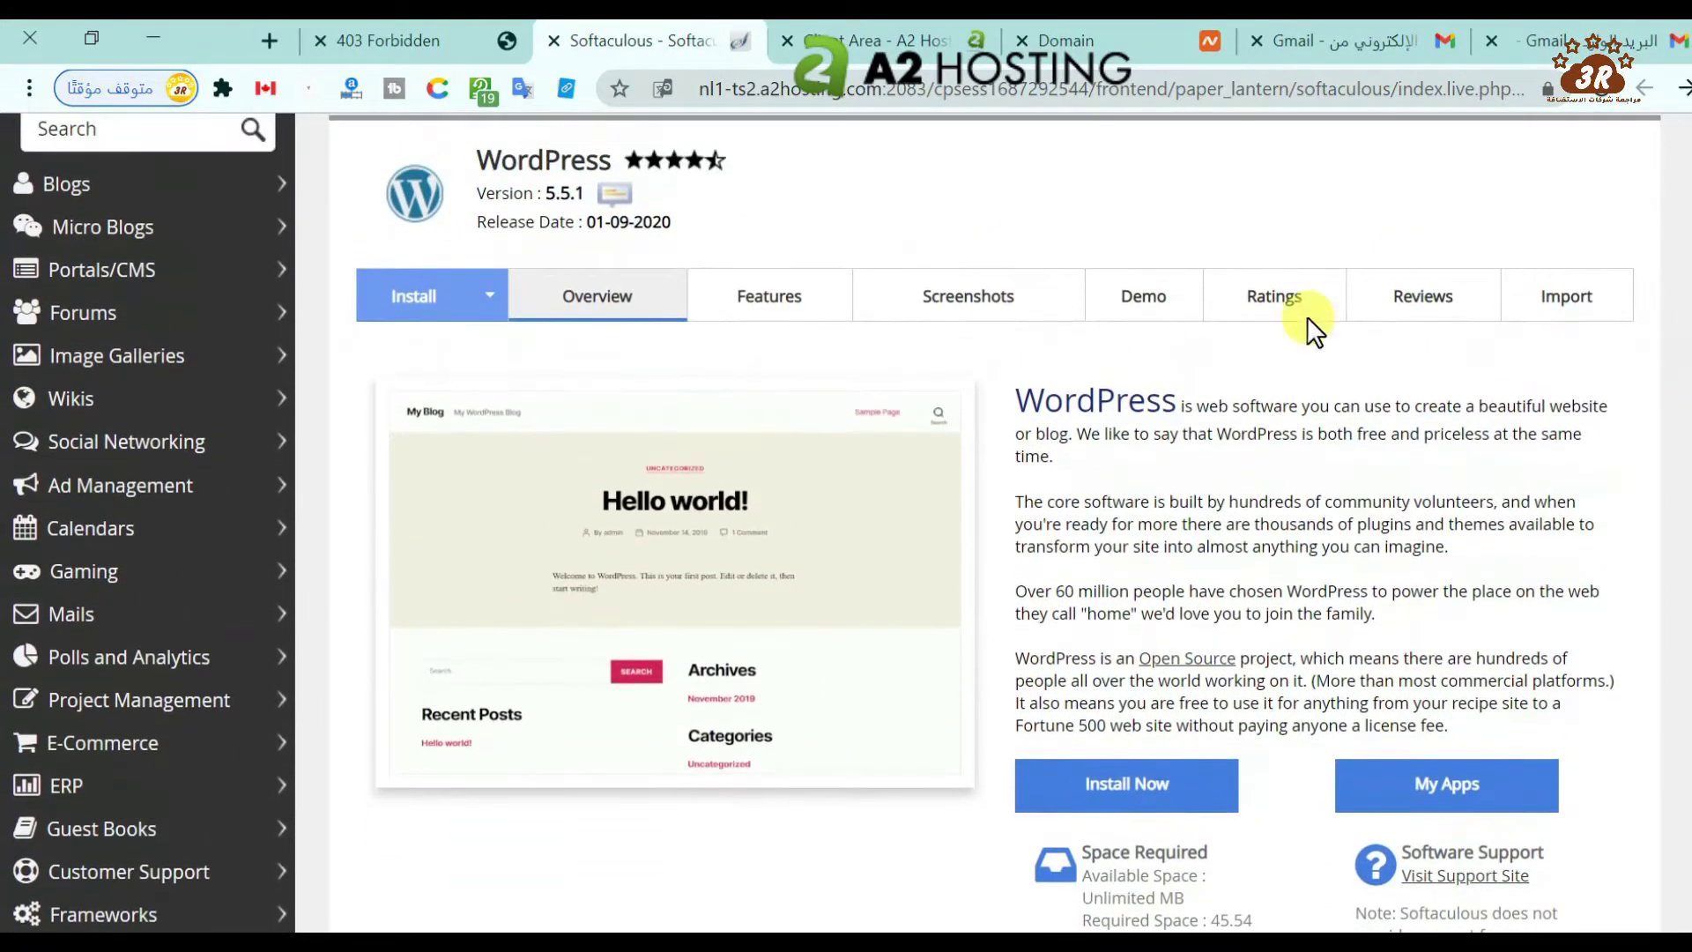
{"action": "left_click", "coordinate": [488, 300]}
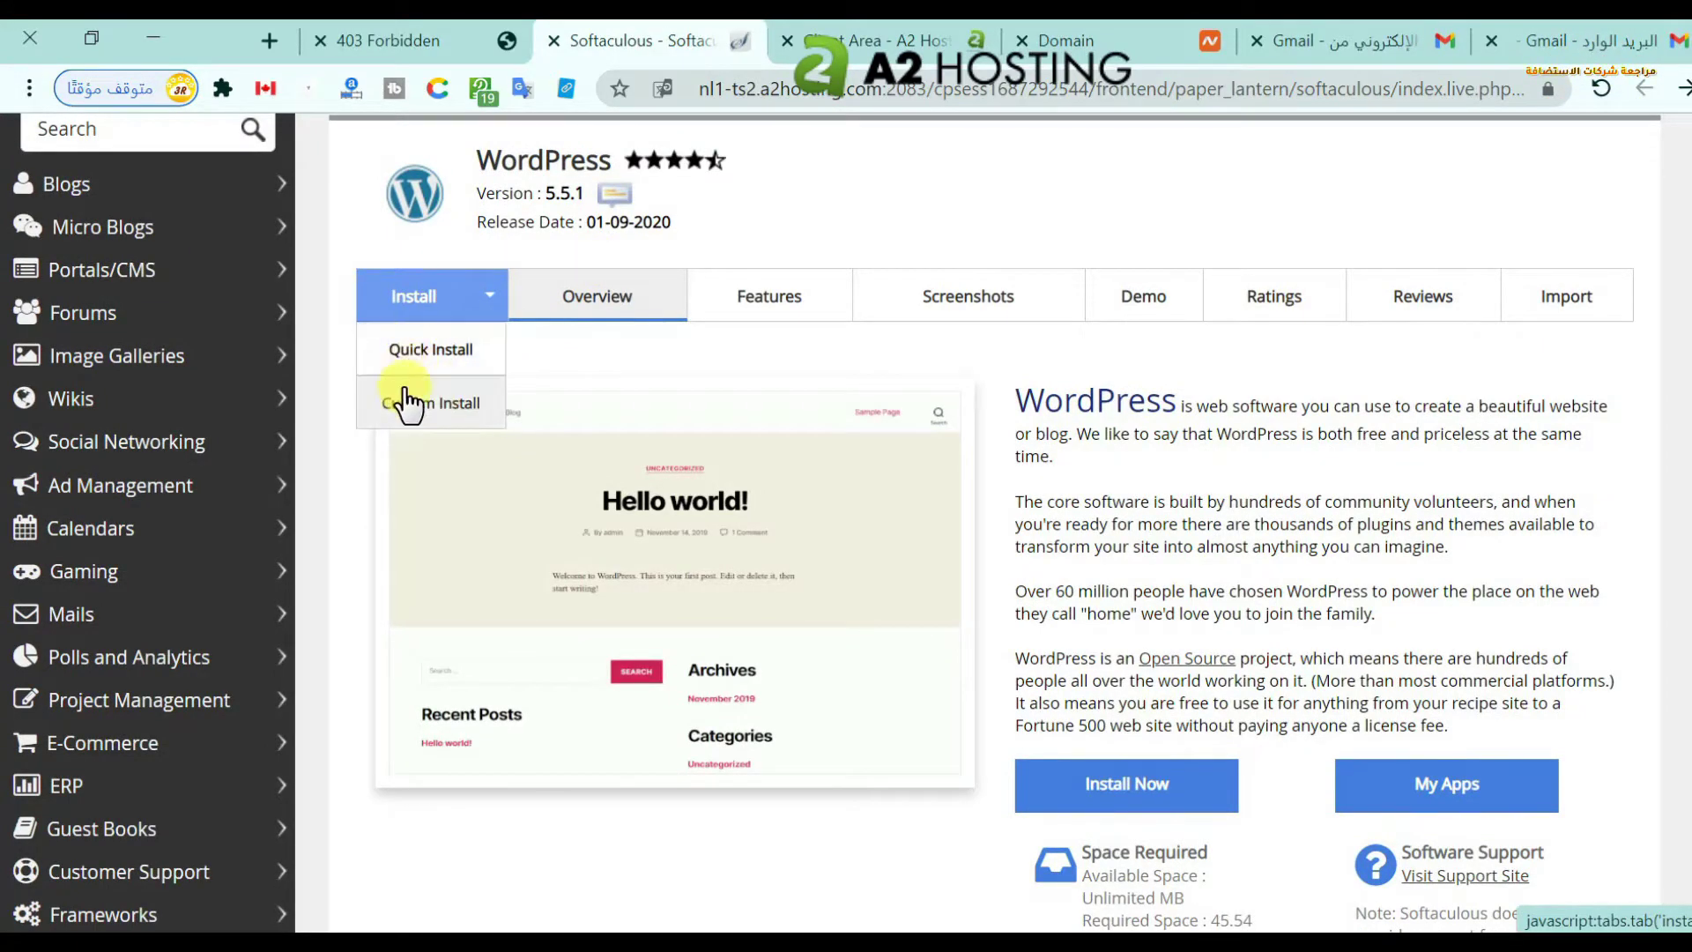
{"action": "left_click", "coordinate": [430, 404]}
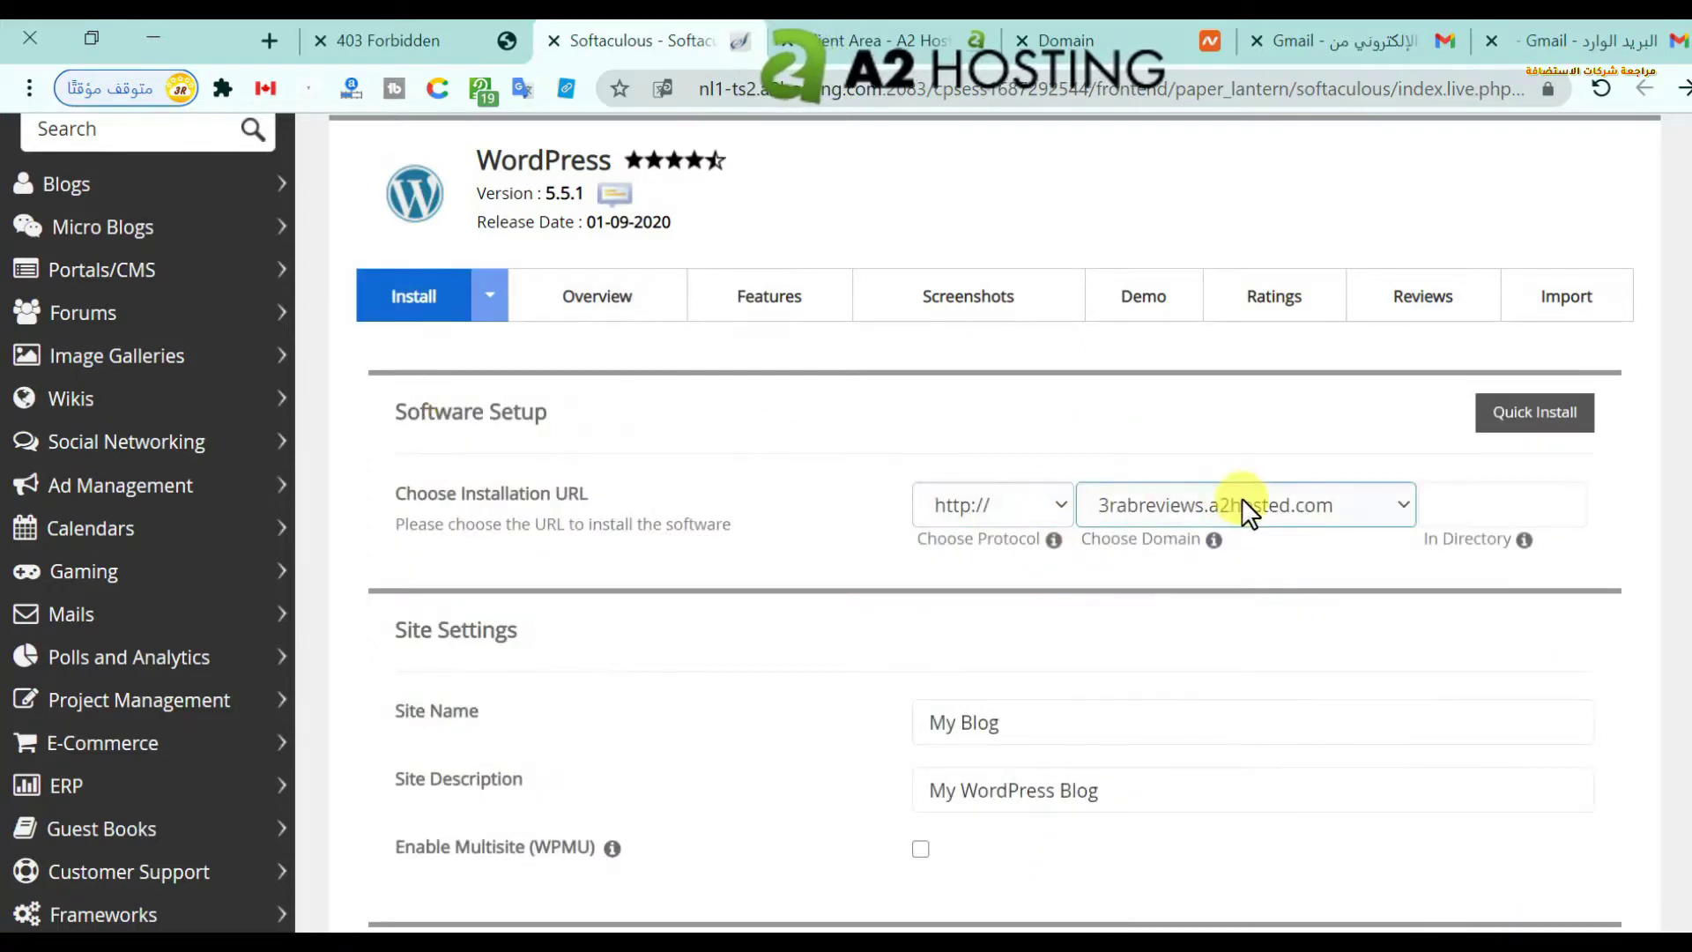
{"action": "left_click", "coordinate": [1038, 506]}
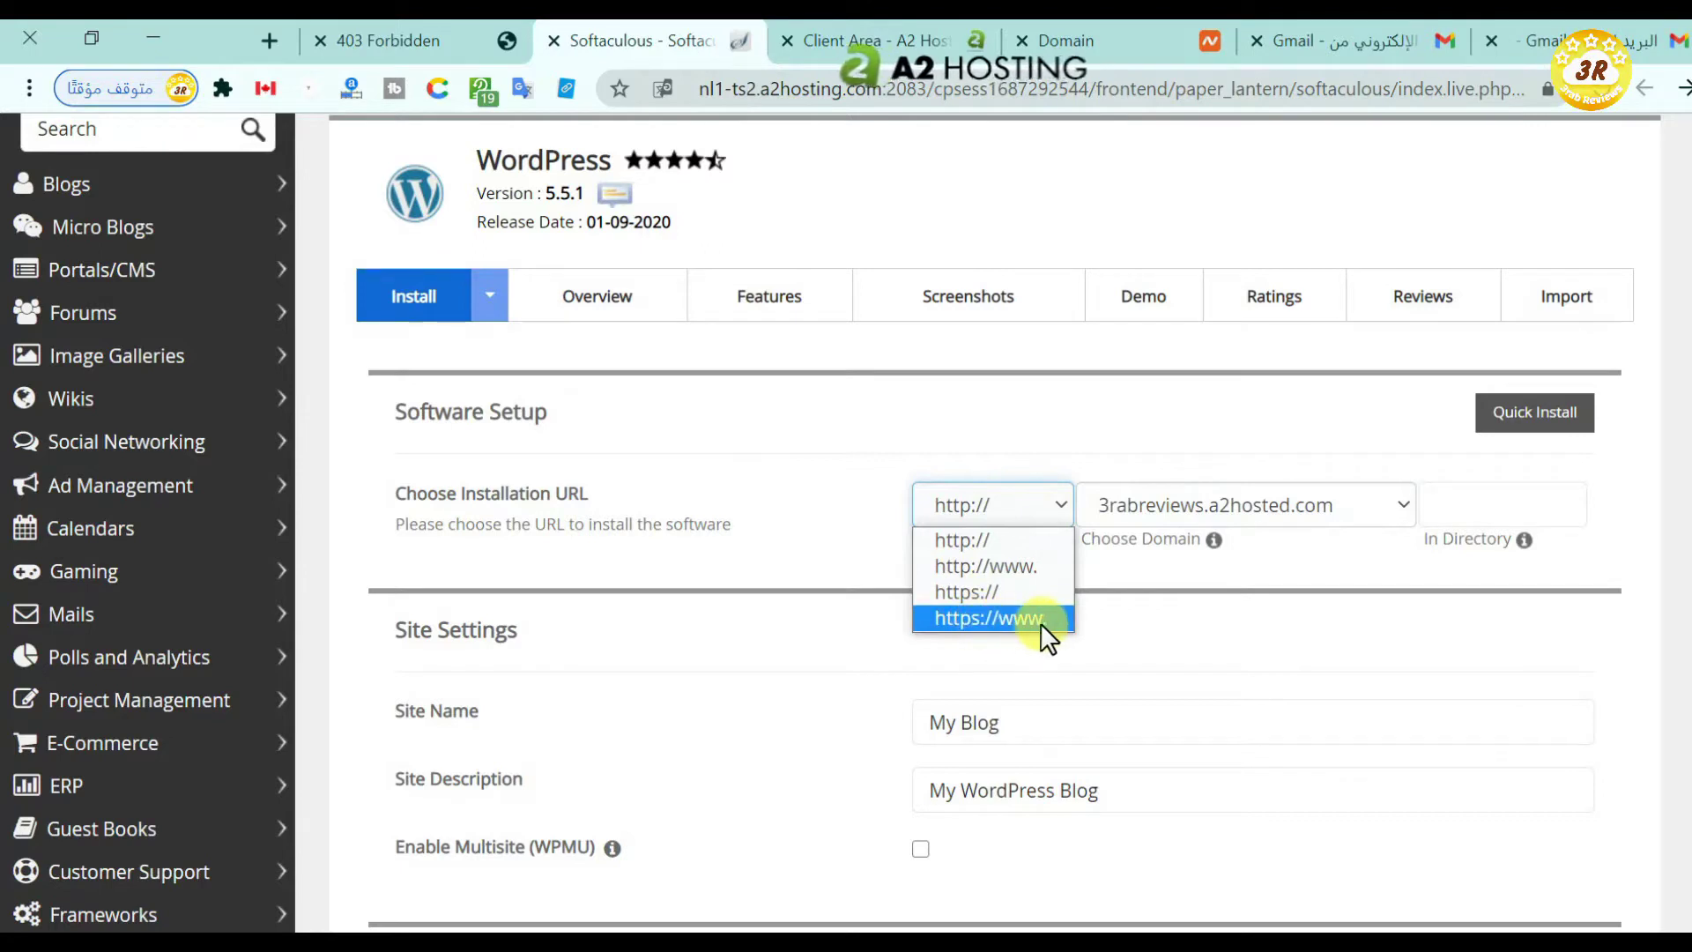
{"action": "left_click", "coordinate": [1001, 592]}
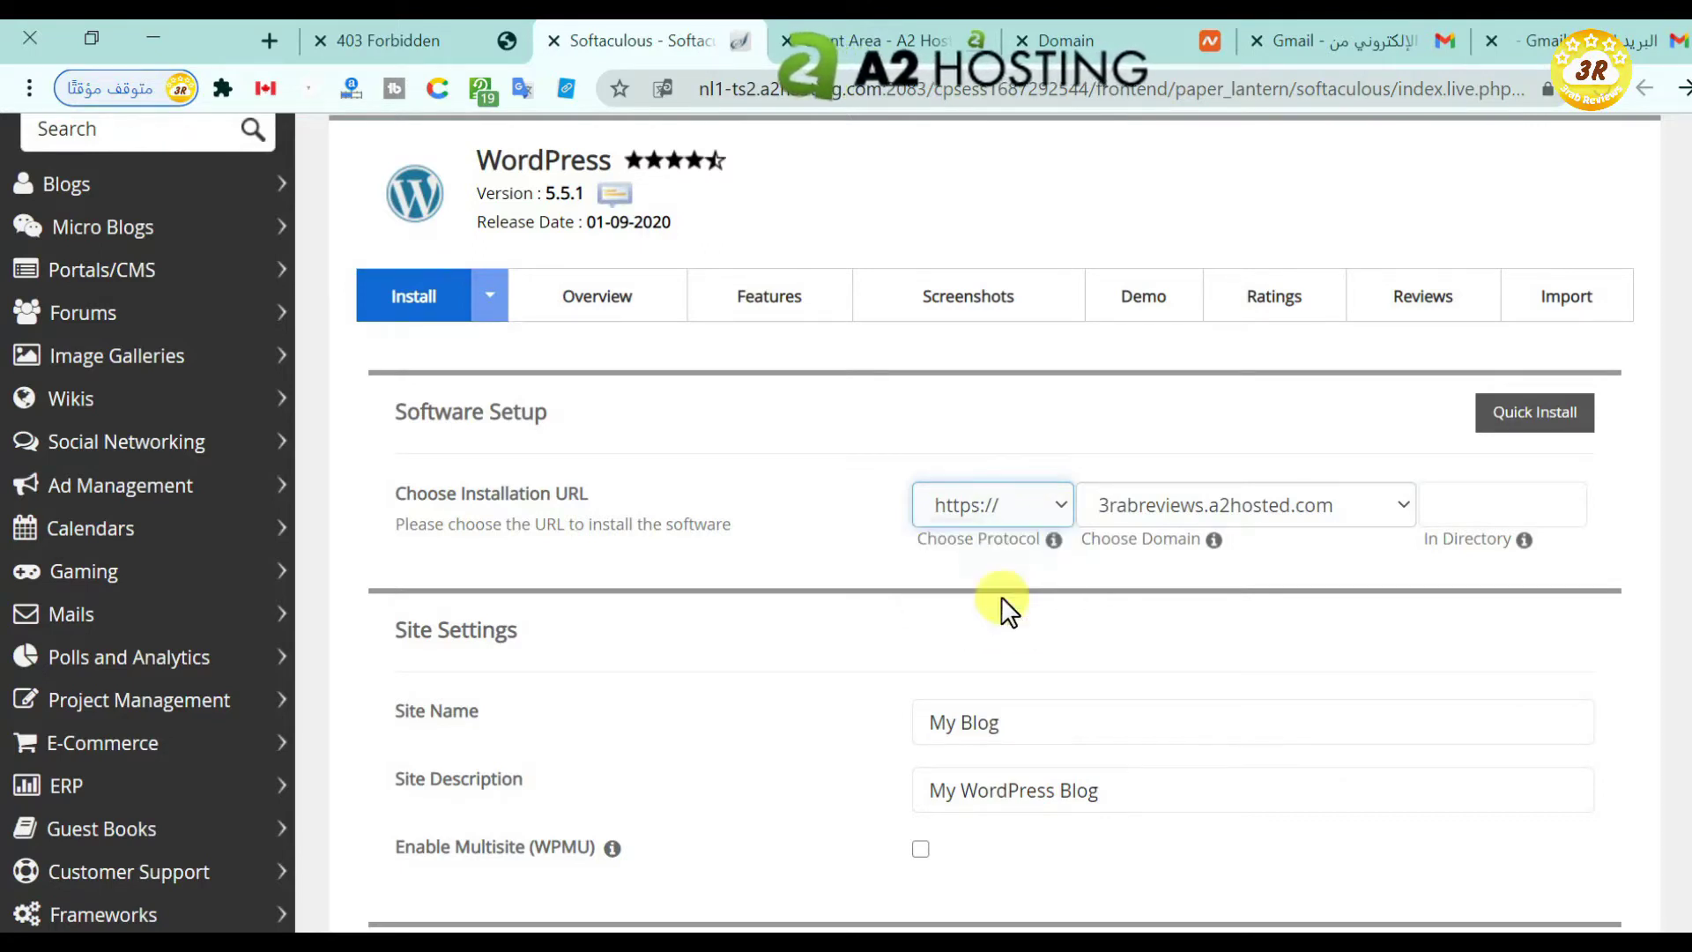
- Choose arabchecker.com as the installation domain and set the site name to Arab Checker
{"action": "left_click", "coordinate": [1368, 513]}
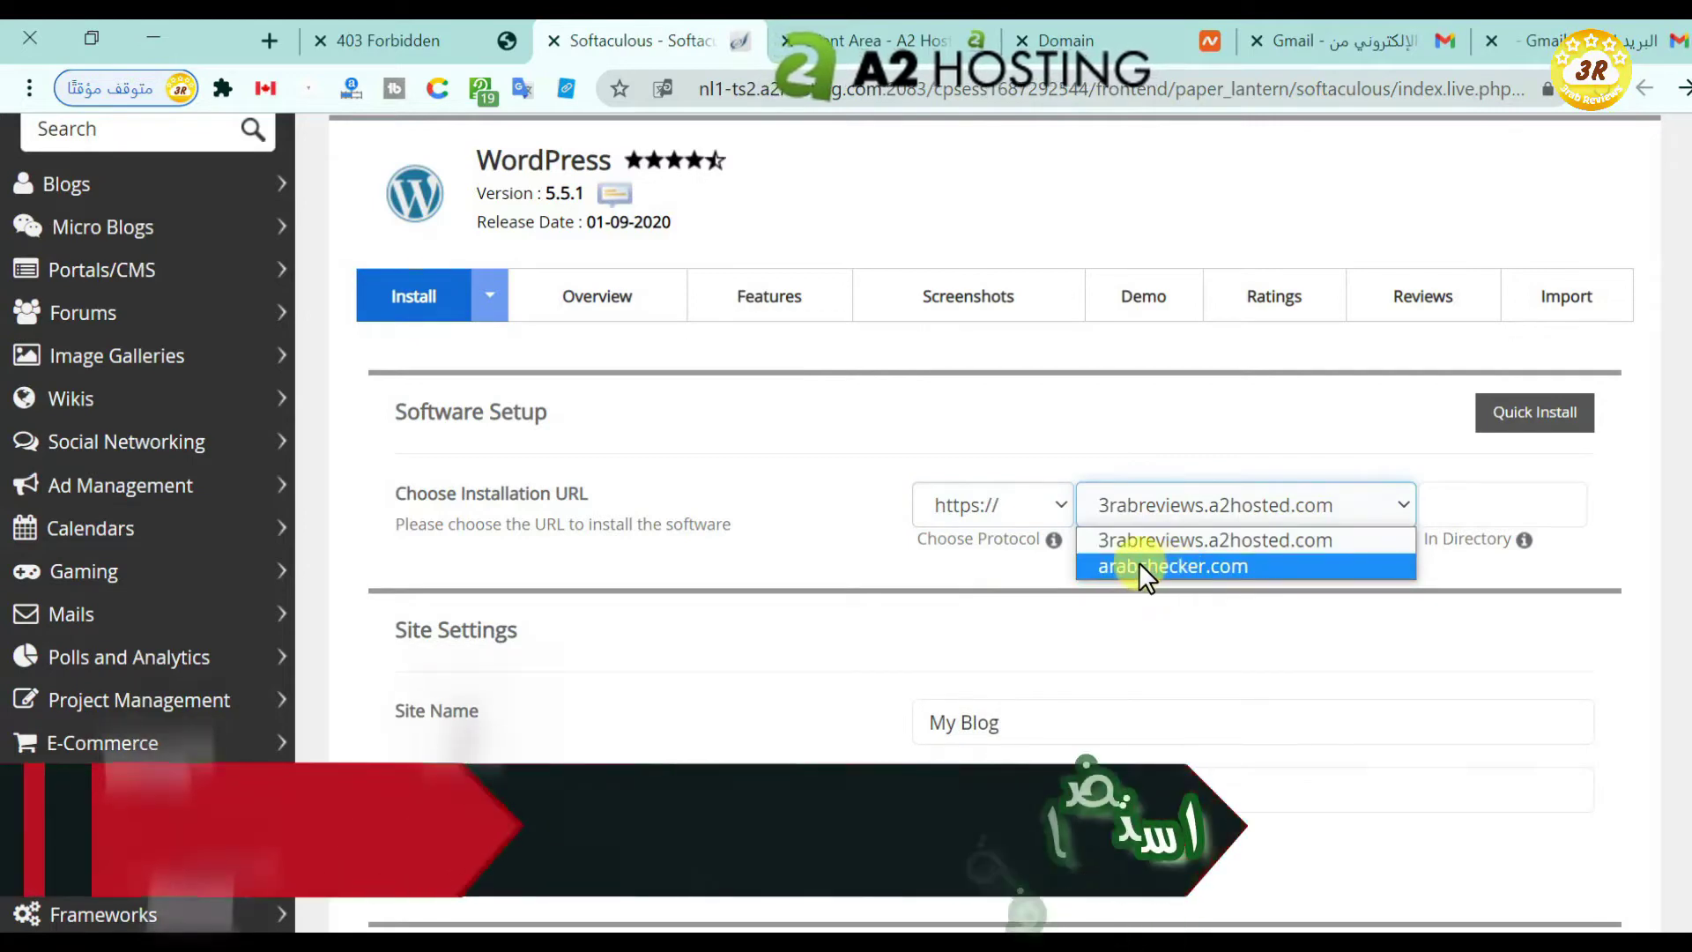
{"action": "left_click", "coordinate": [1107, 564]}
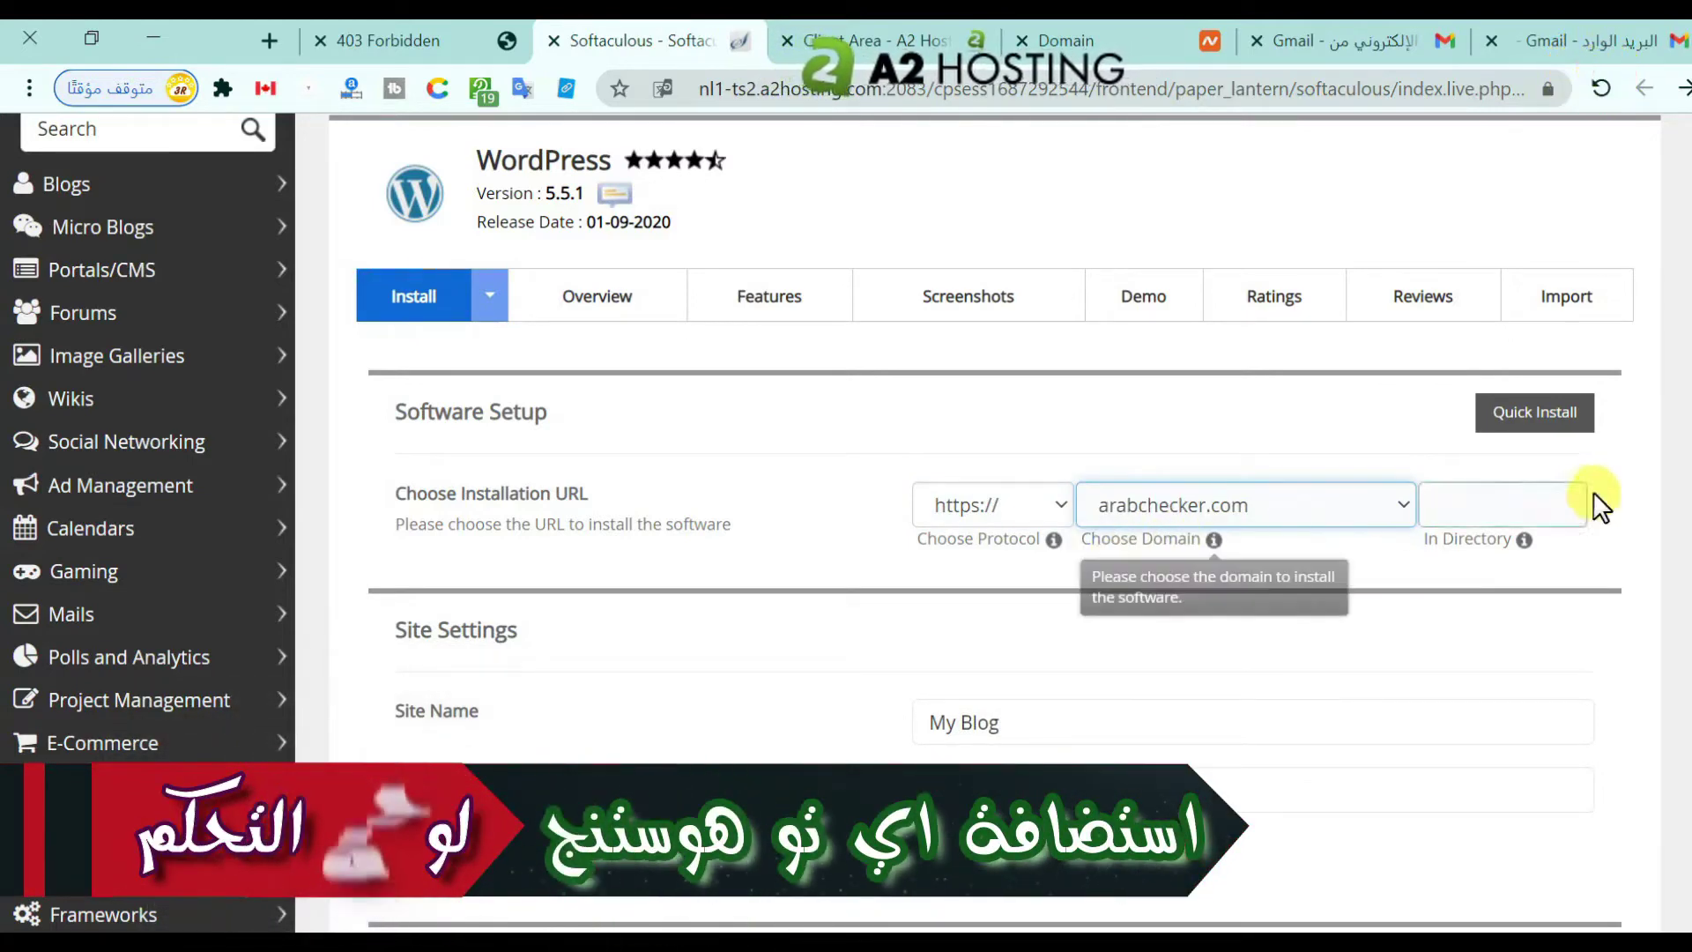
{"action": "scroll", "coordinate": [1683, 388], "scroll_direction": "down", "scroll_amount": 3}
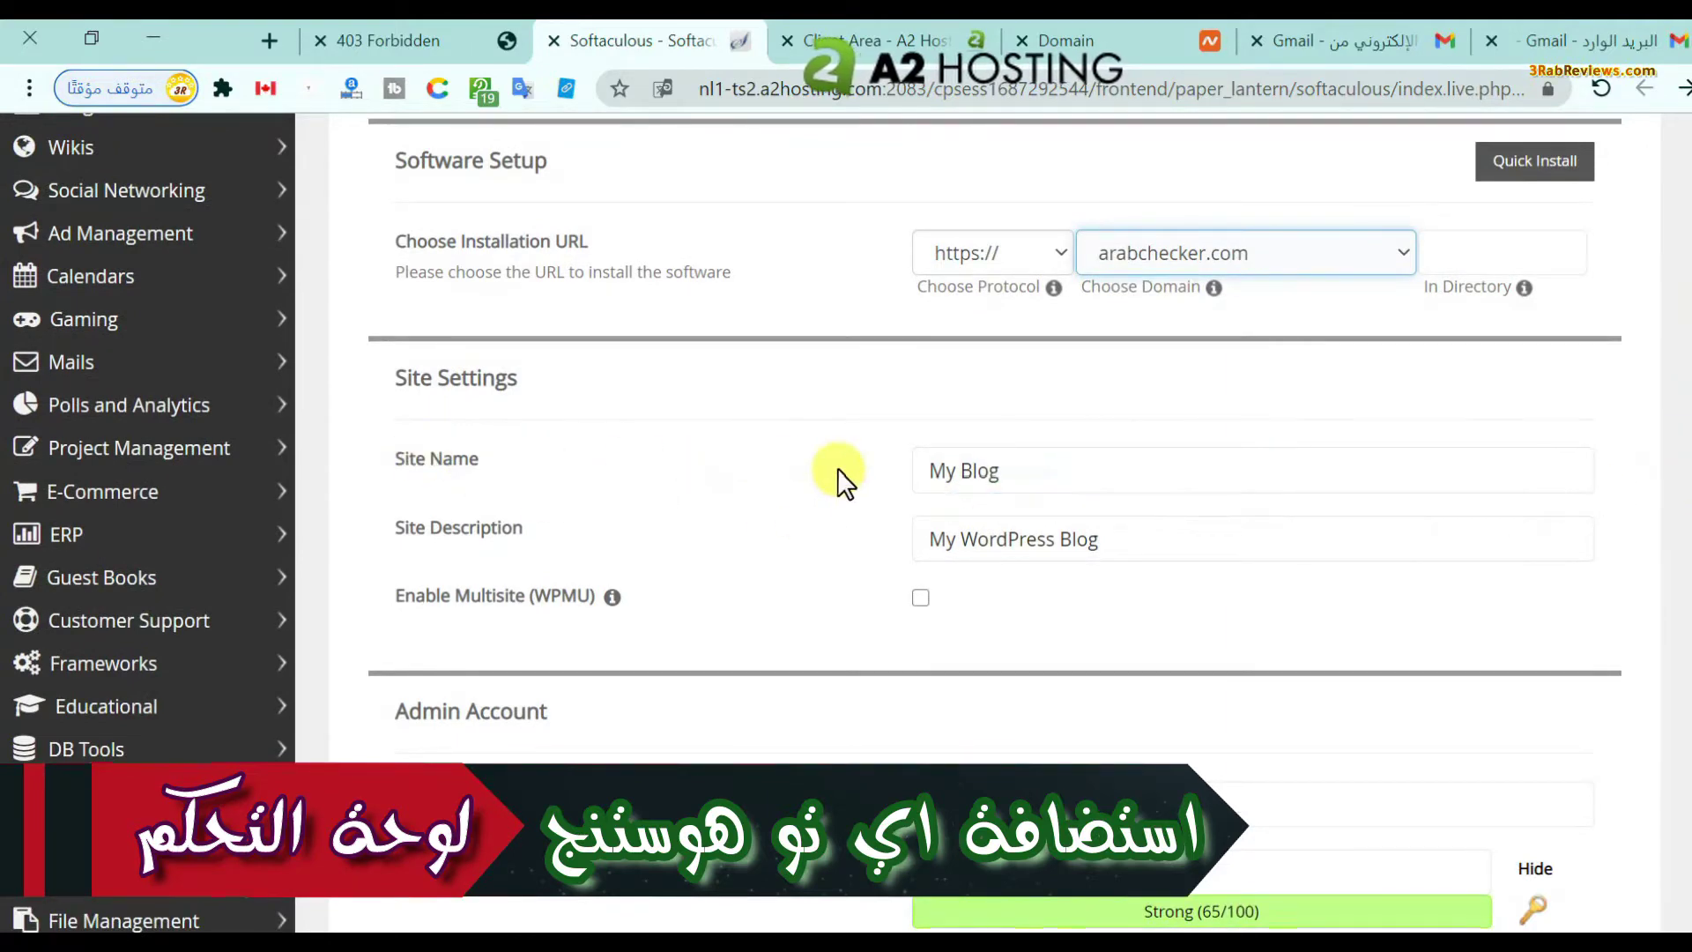
{"action": "left_click", "coordinate": [1051, 474]}
{"action": "left_click_drag", "start_coordinate": [1006, 479], "coordinate": [918, 484]}
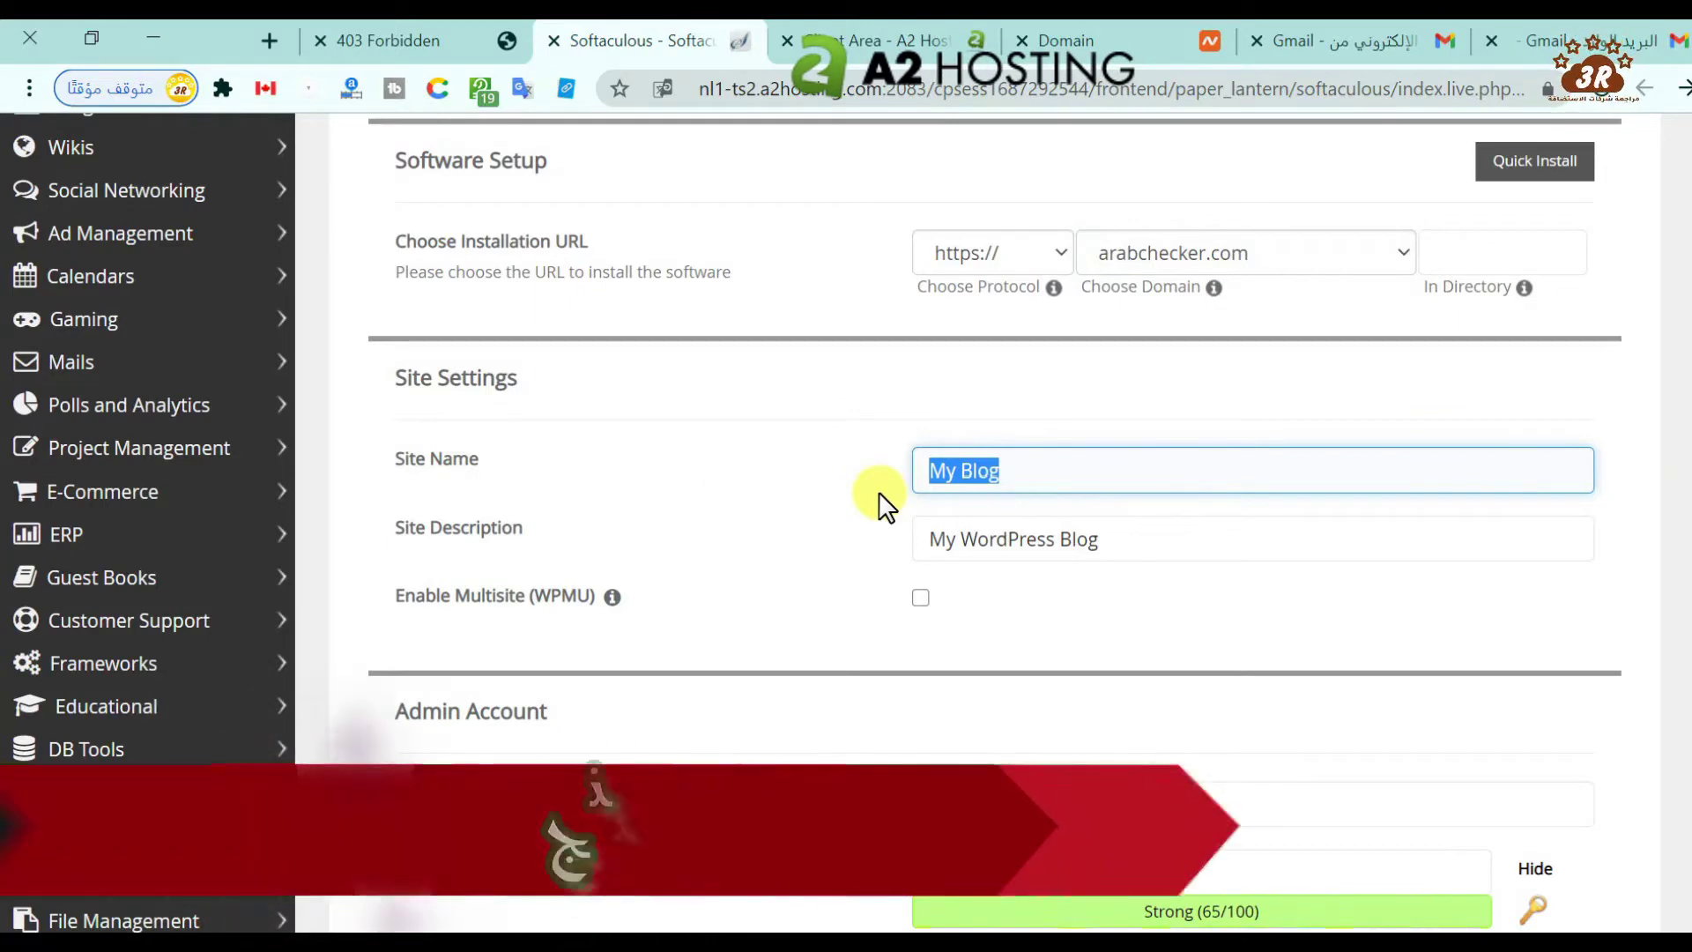
{"action": "type", "text": "A"}
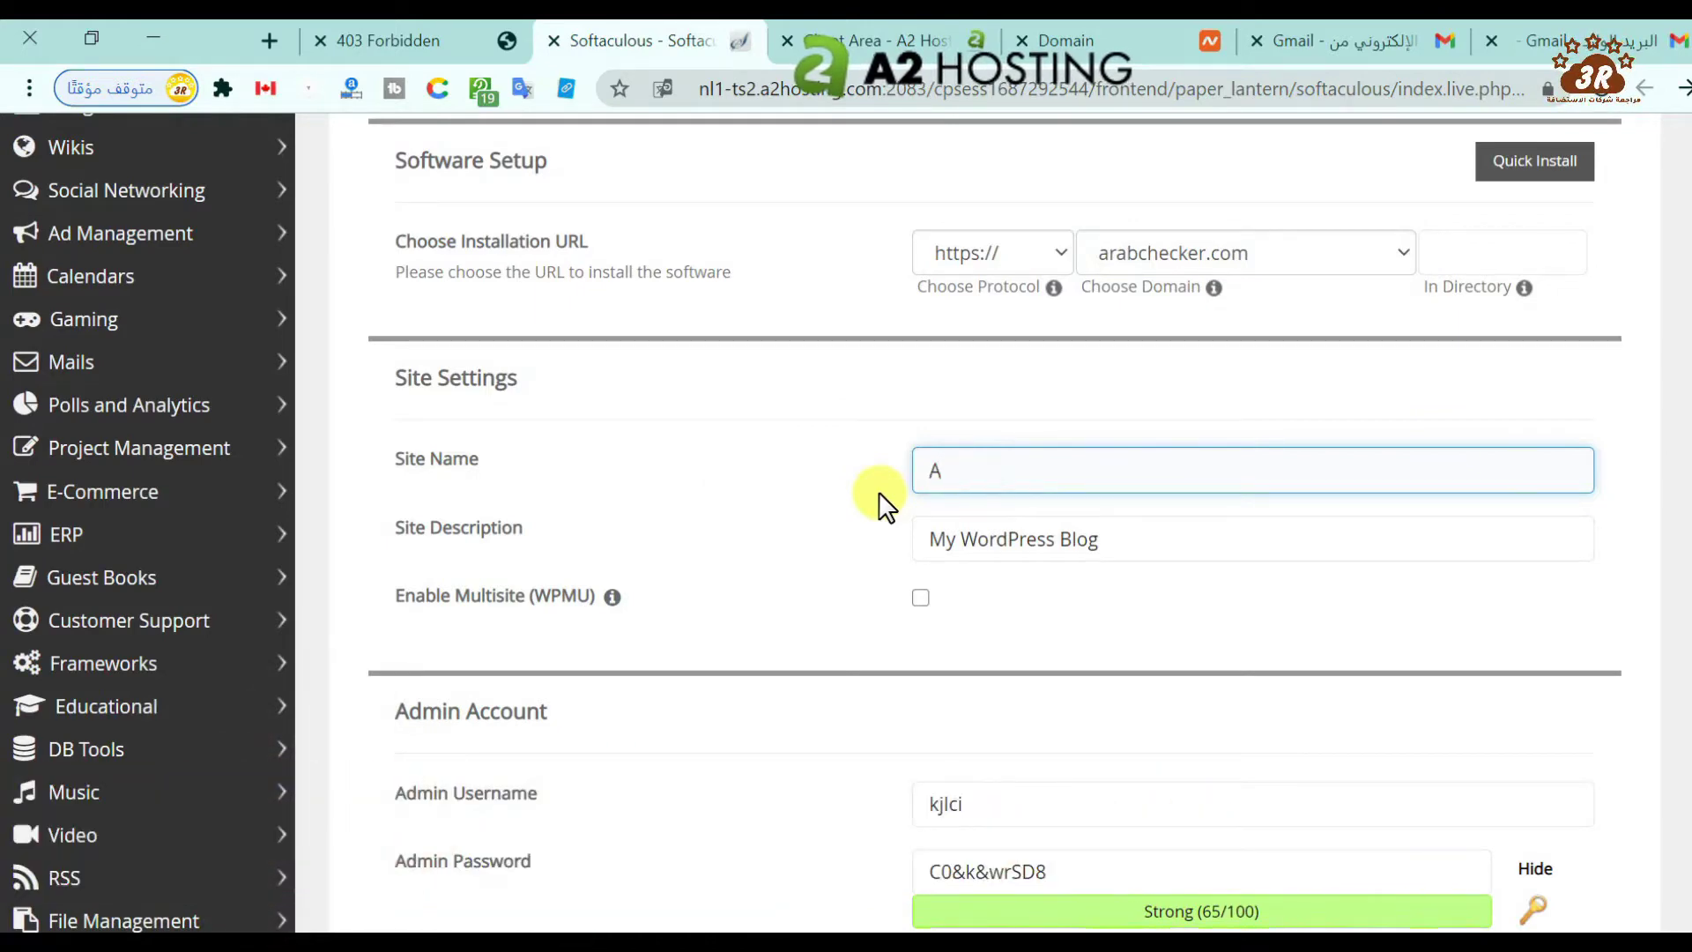
{"action": "type", "text": "rab"}
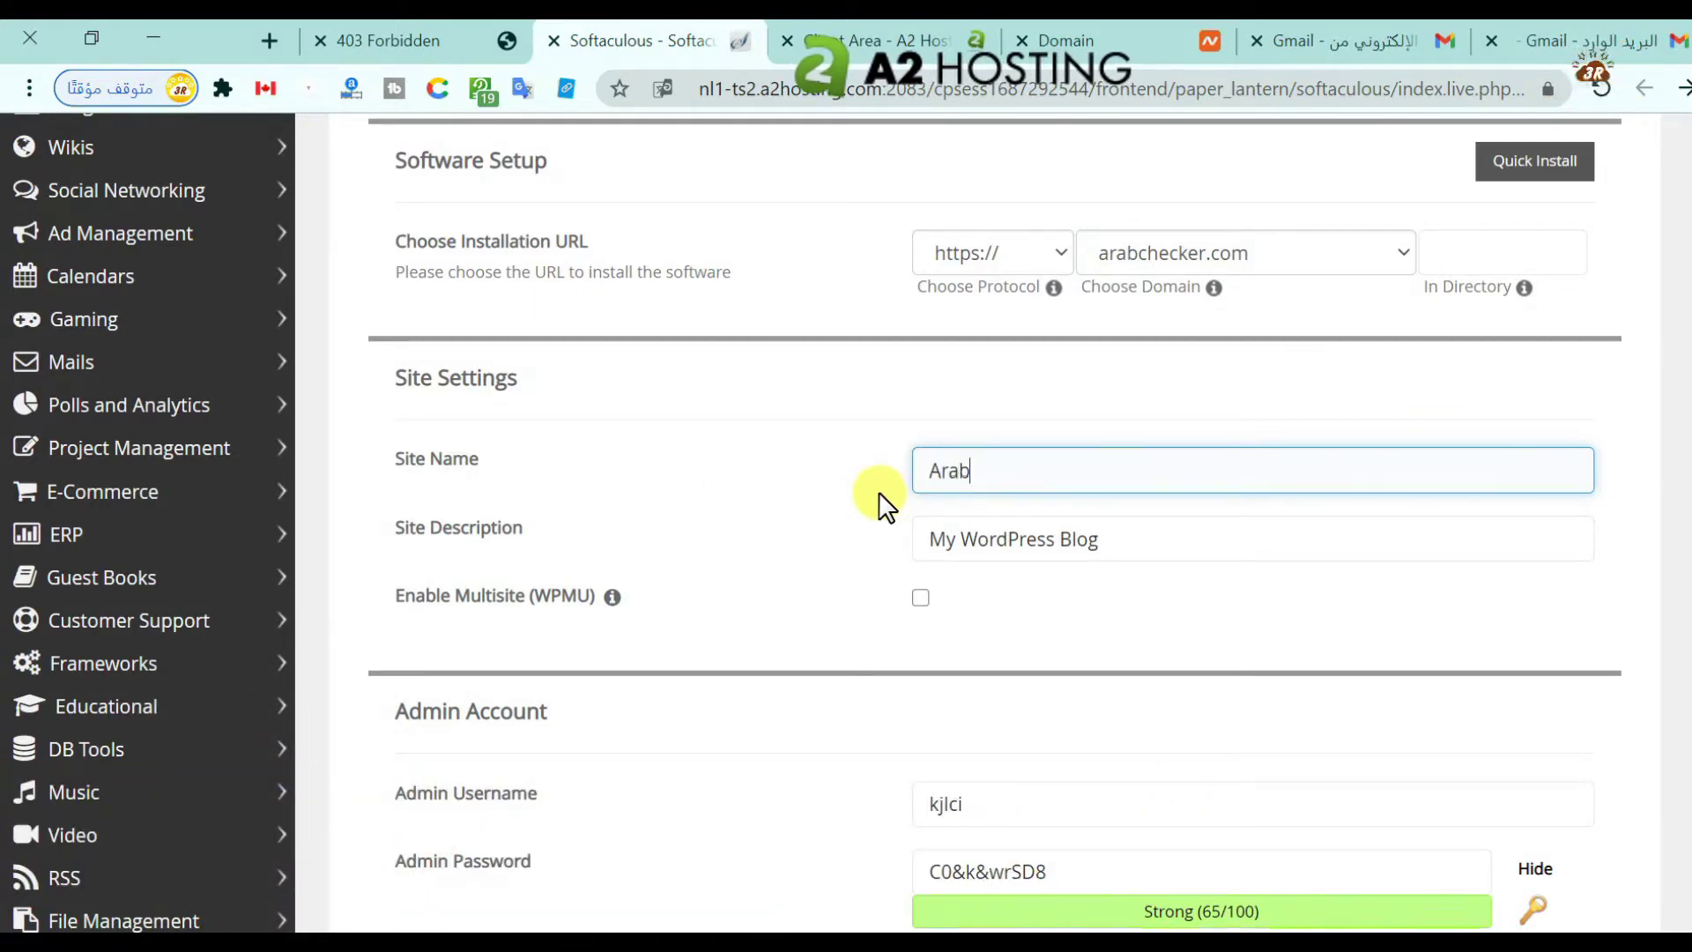
{"action": "type", "text": " Ch"}
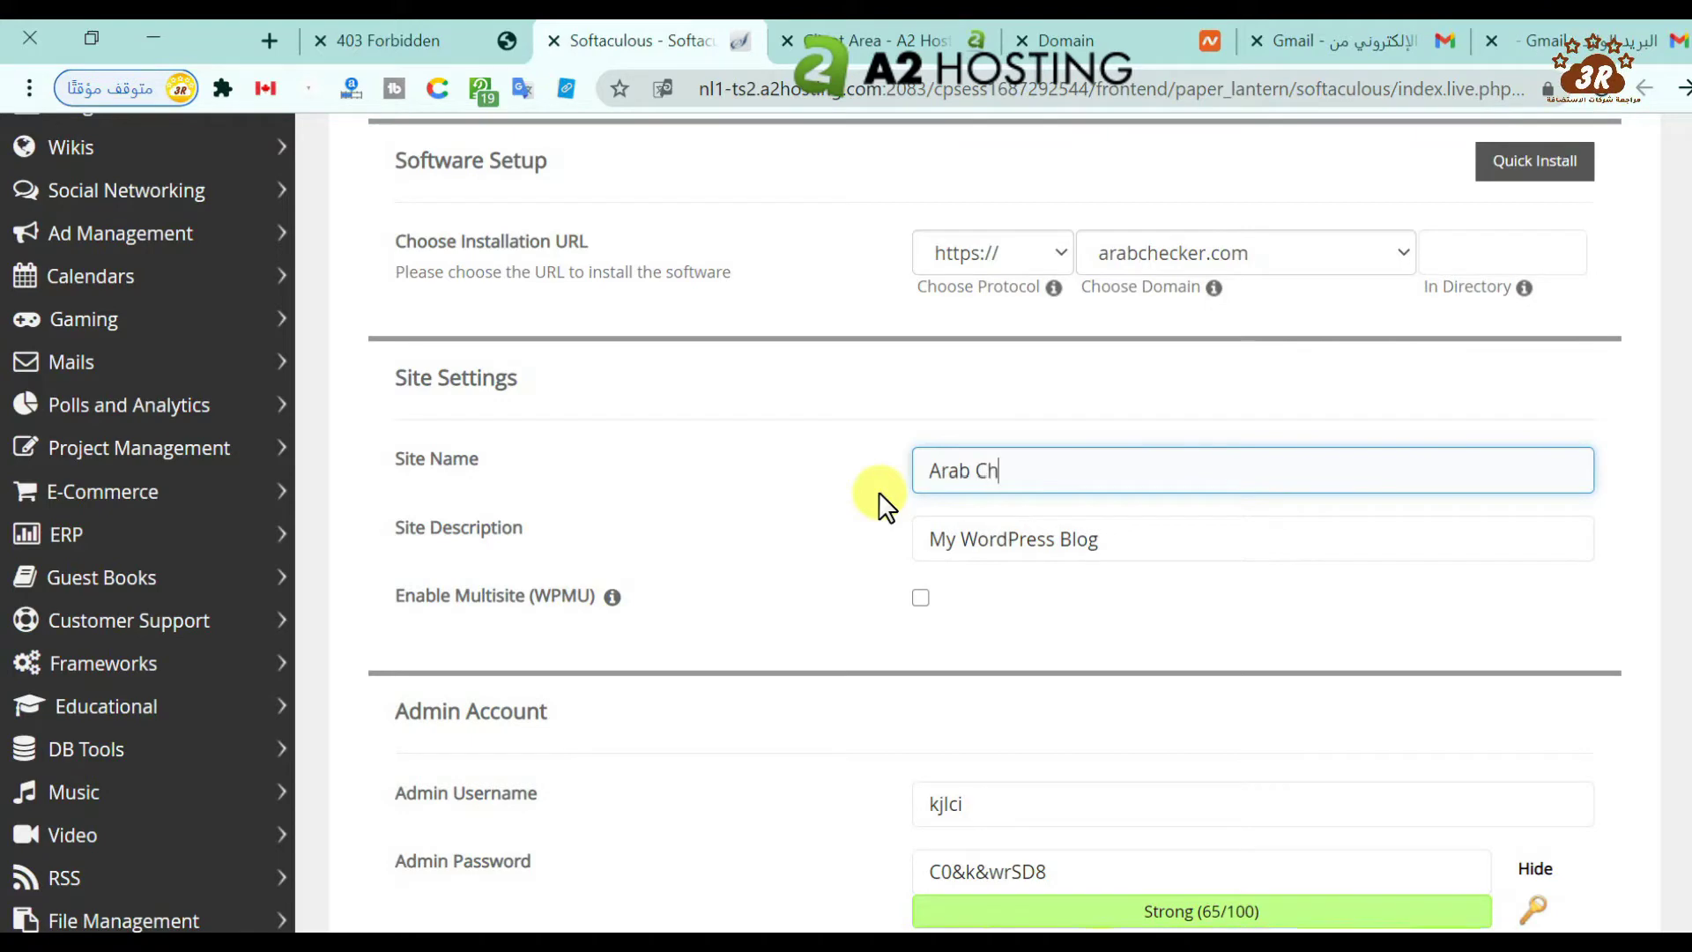
{"action": "type", "text": "ecker"}
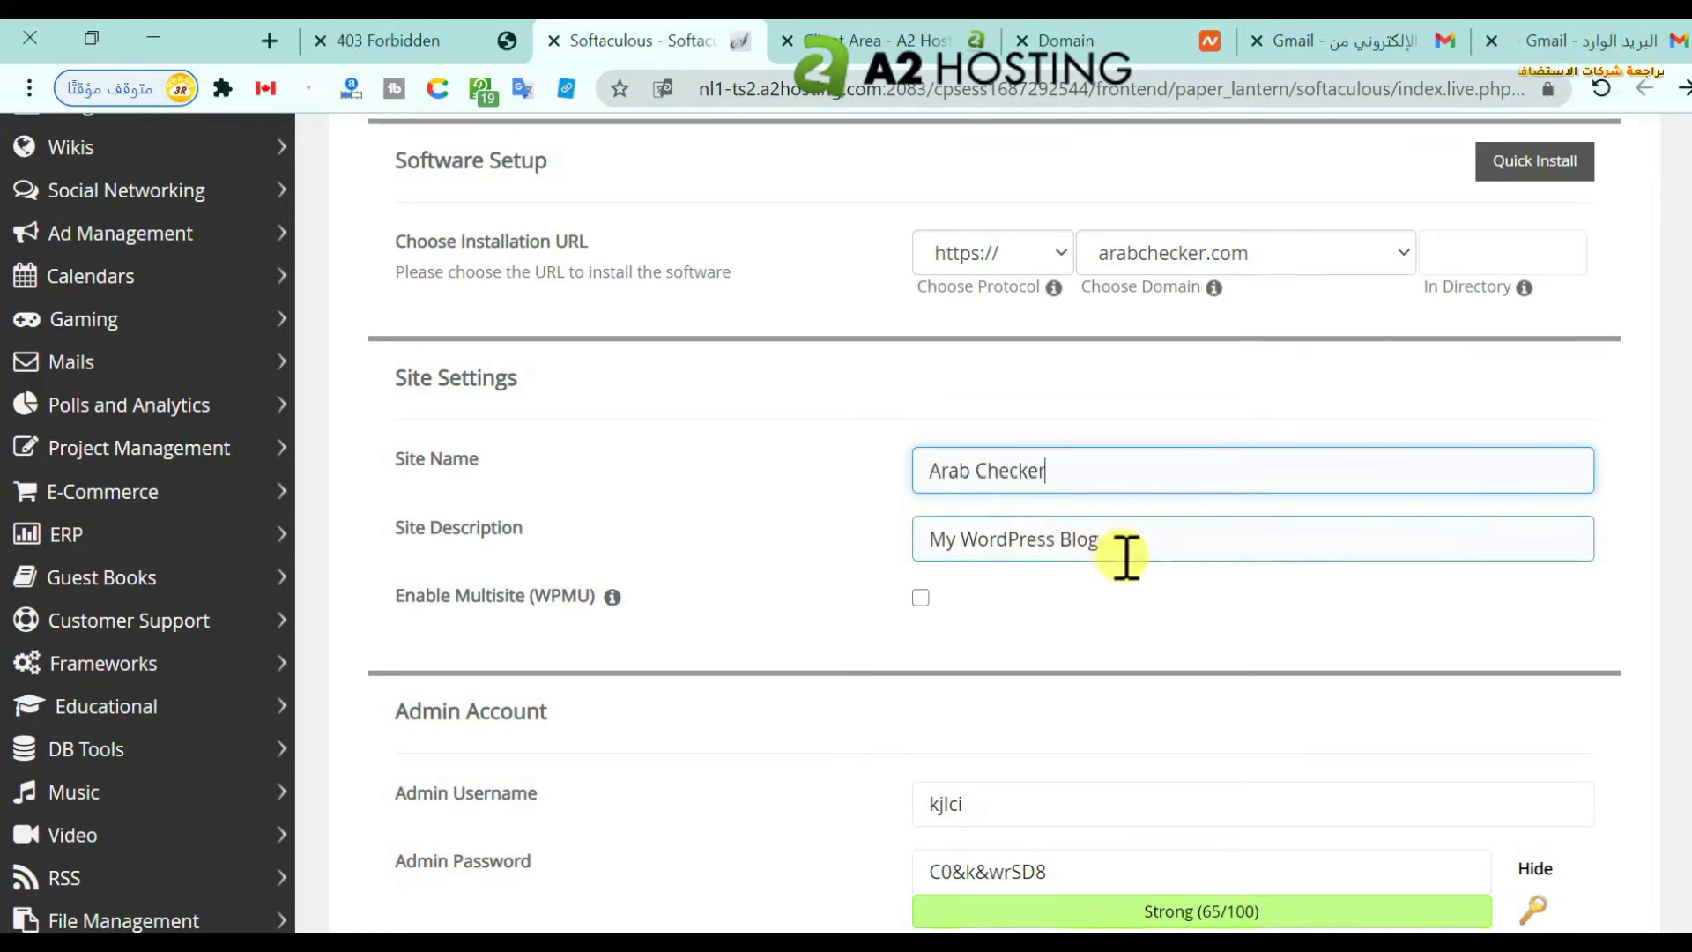
- Replace the site description with "دليلك الى عالم التقنية"
{"action": "left_click_drag", "start_coordinate": [1126, 555], "coordinate": [775, 518]}
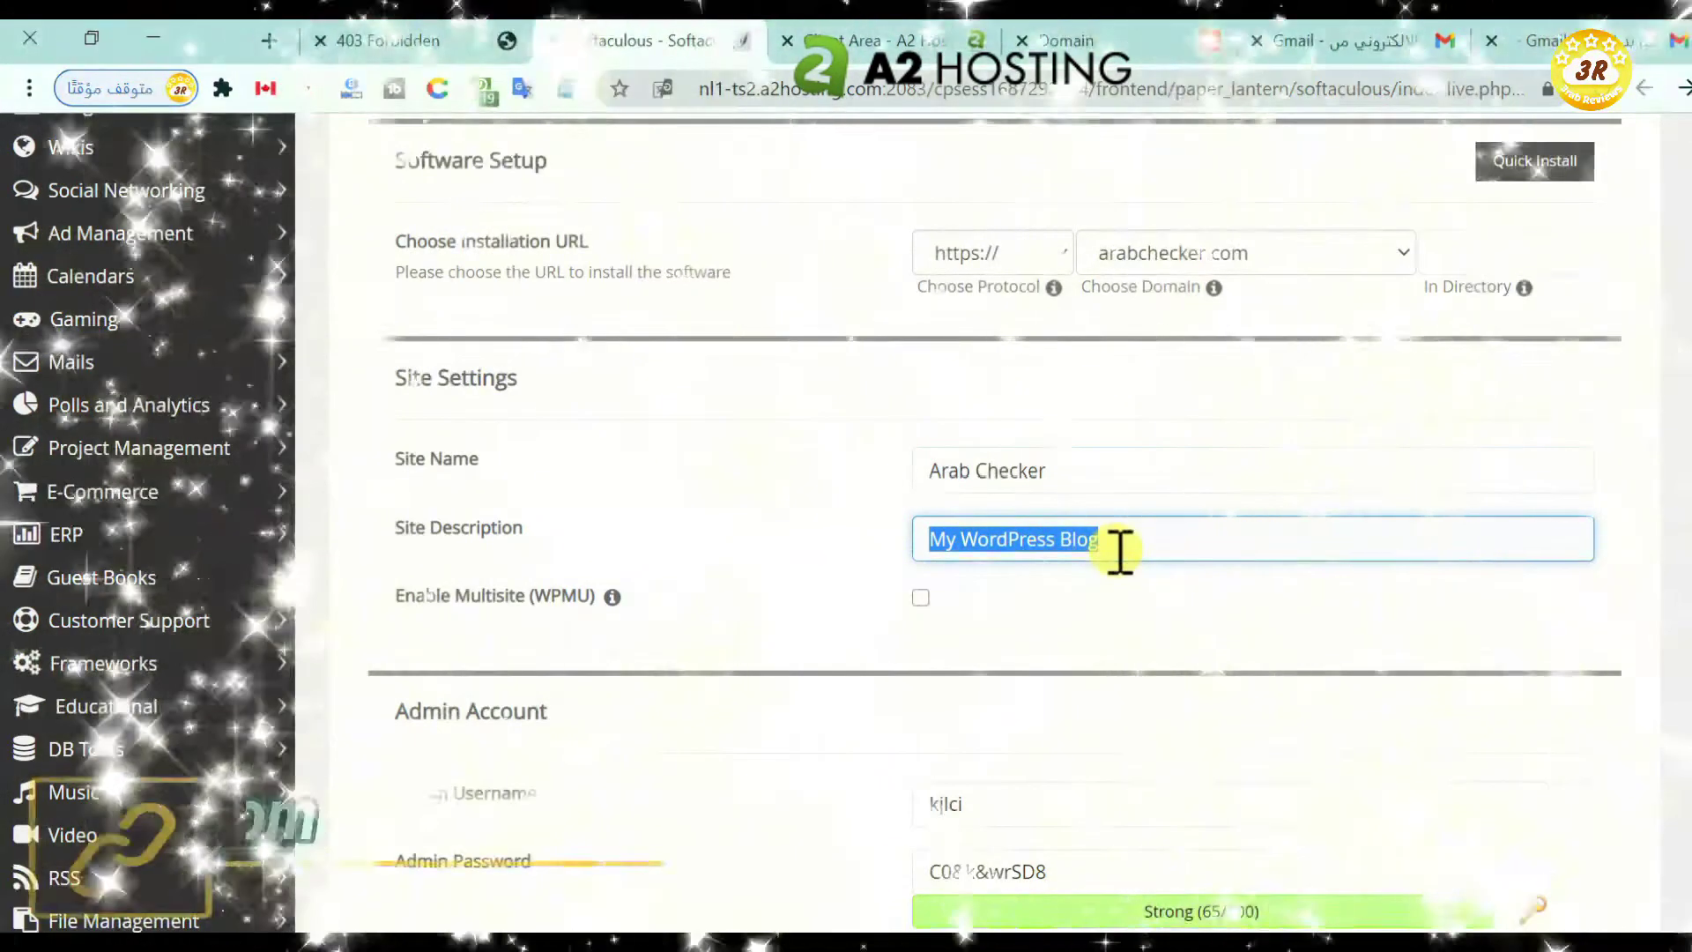
{"action": "type", "text": "ل"}
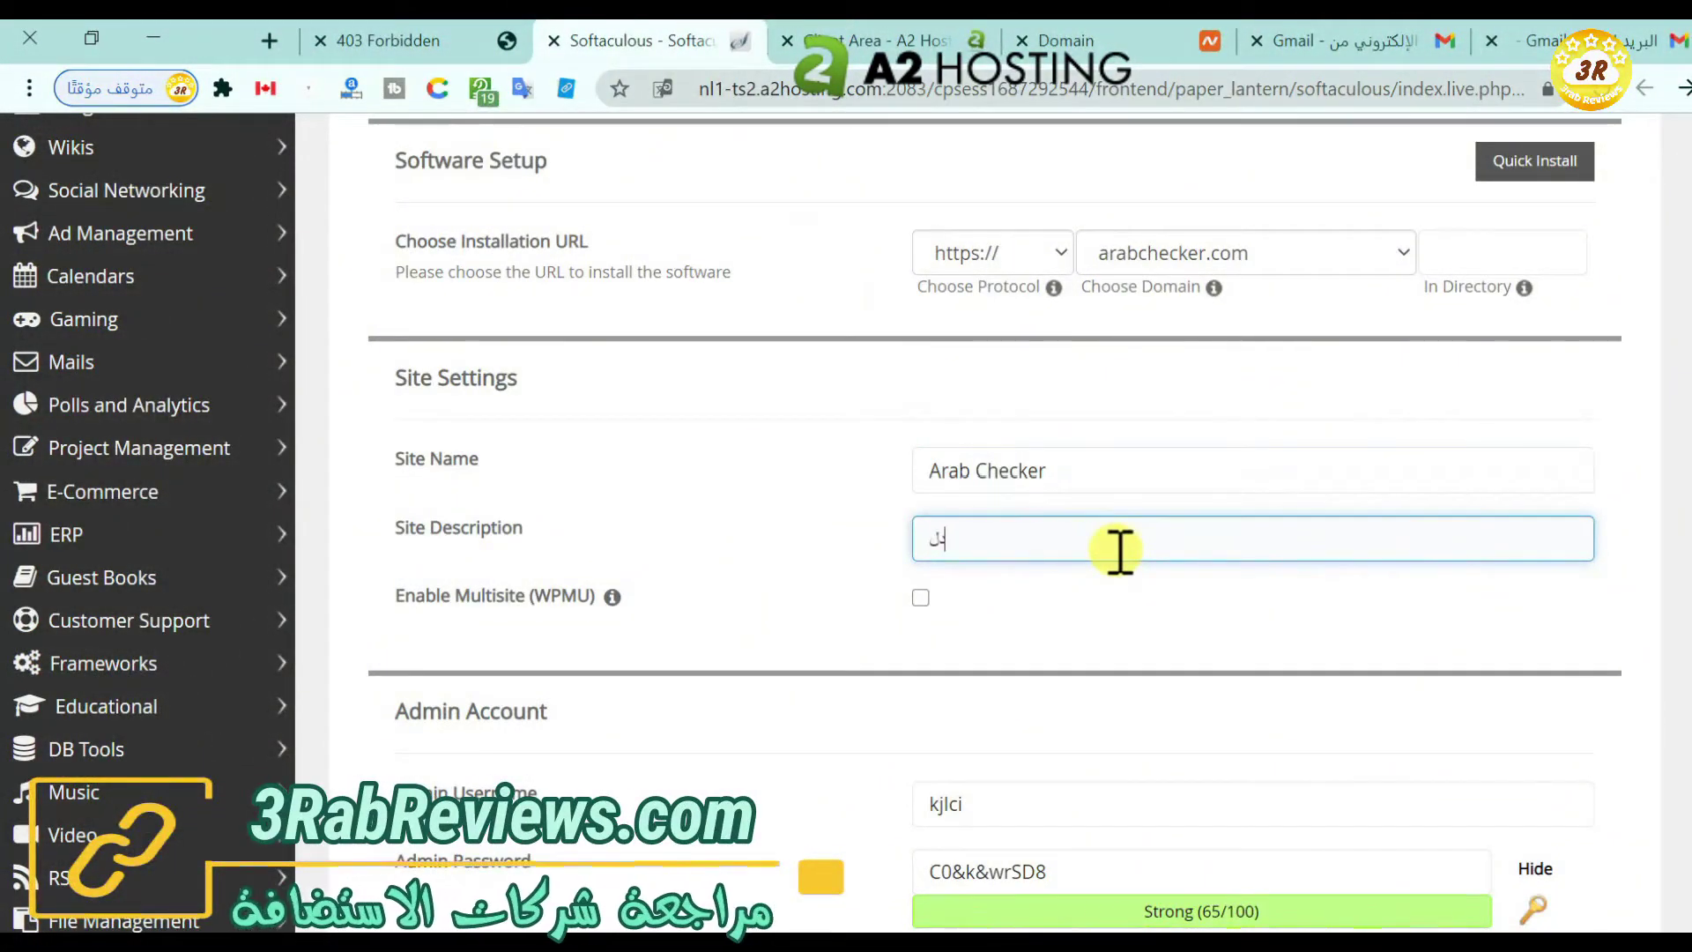
{"action": "type", "text": "ليلك ا"}
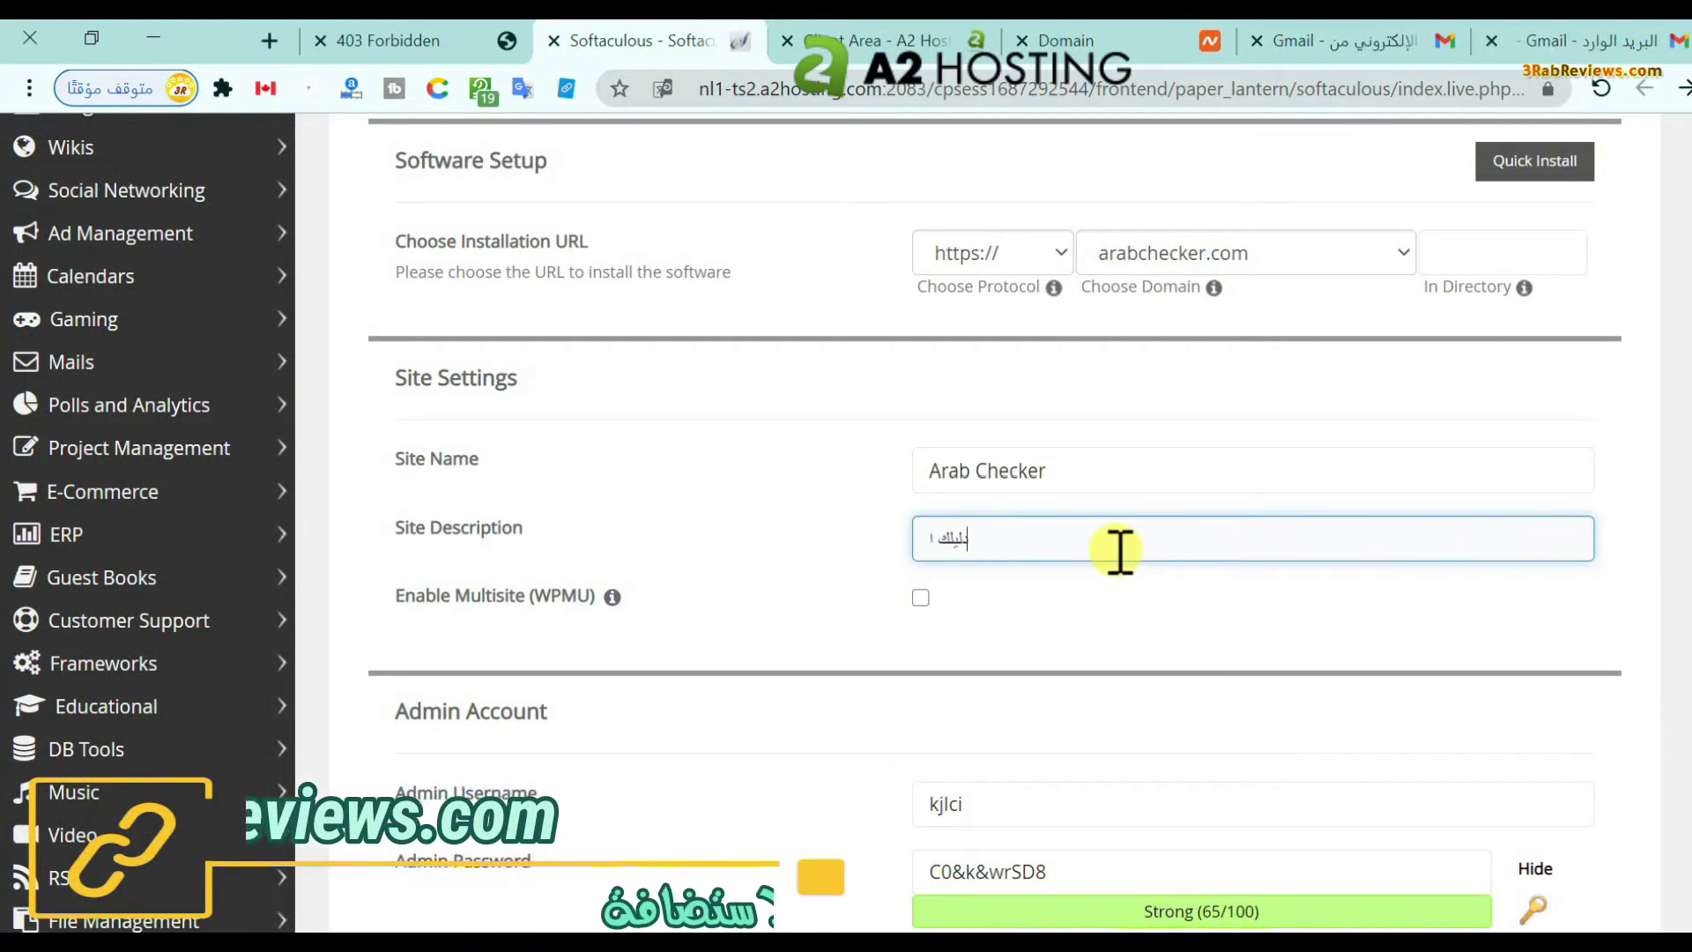
{"action": "type", "text": "لى عالم"}
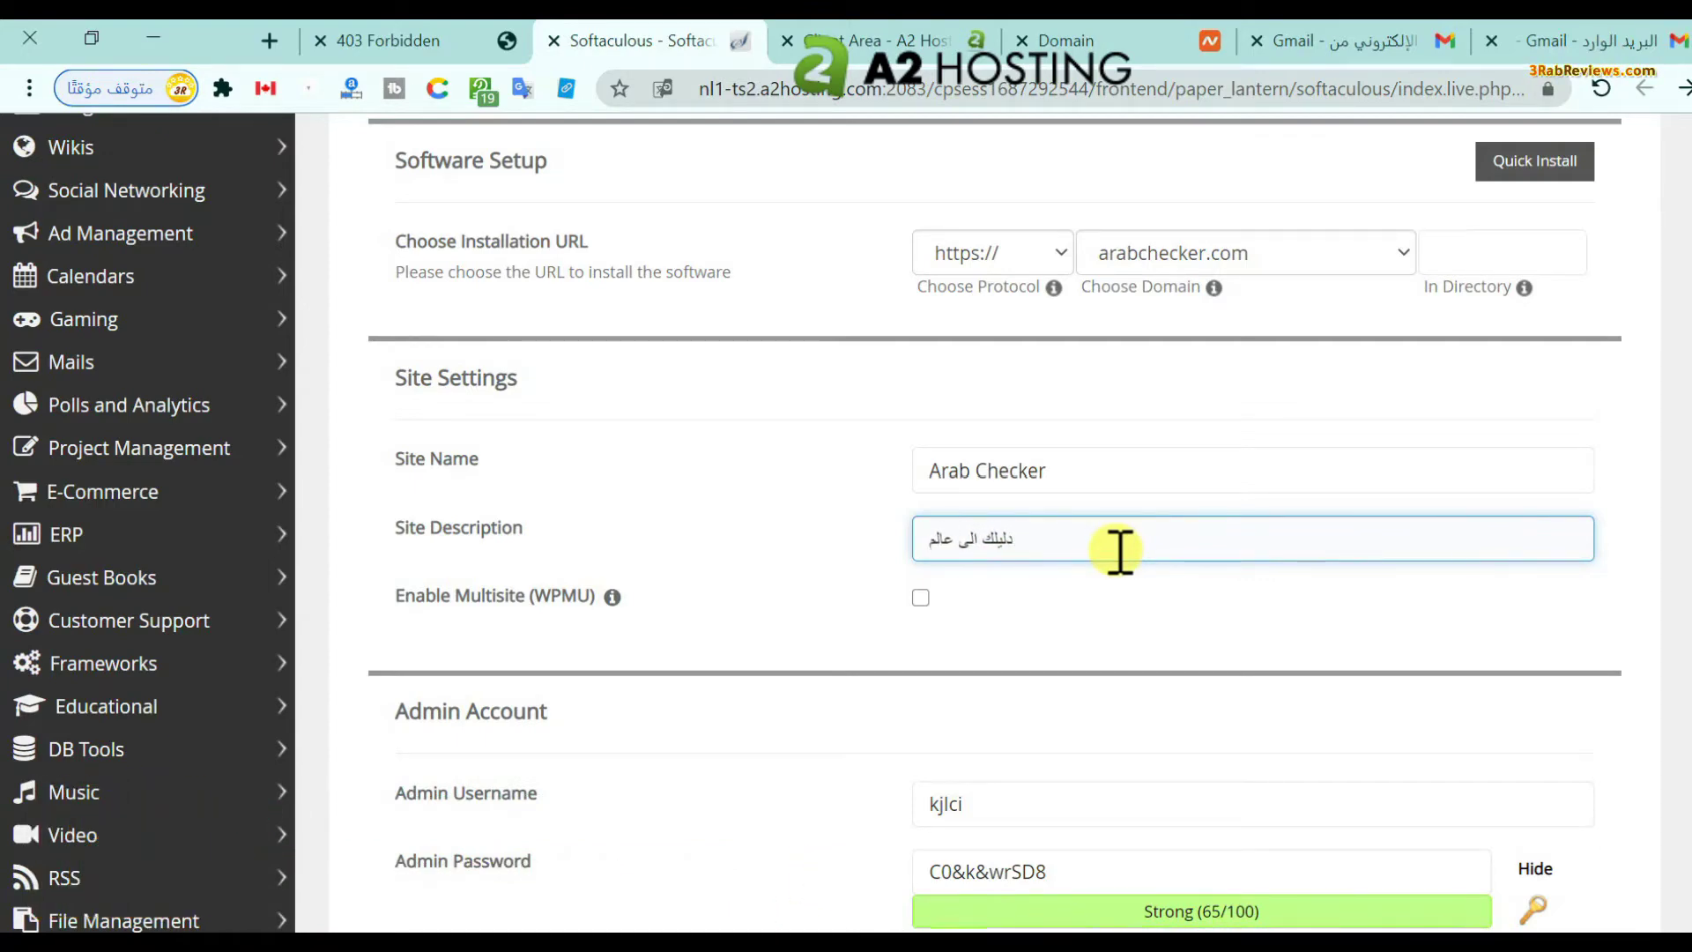
{"action": "type", "text": " التق"}
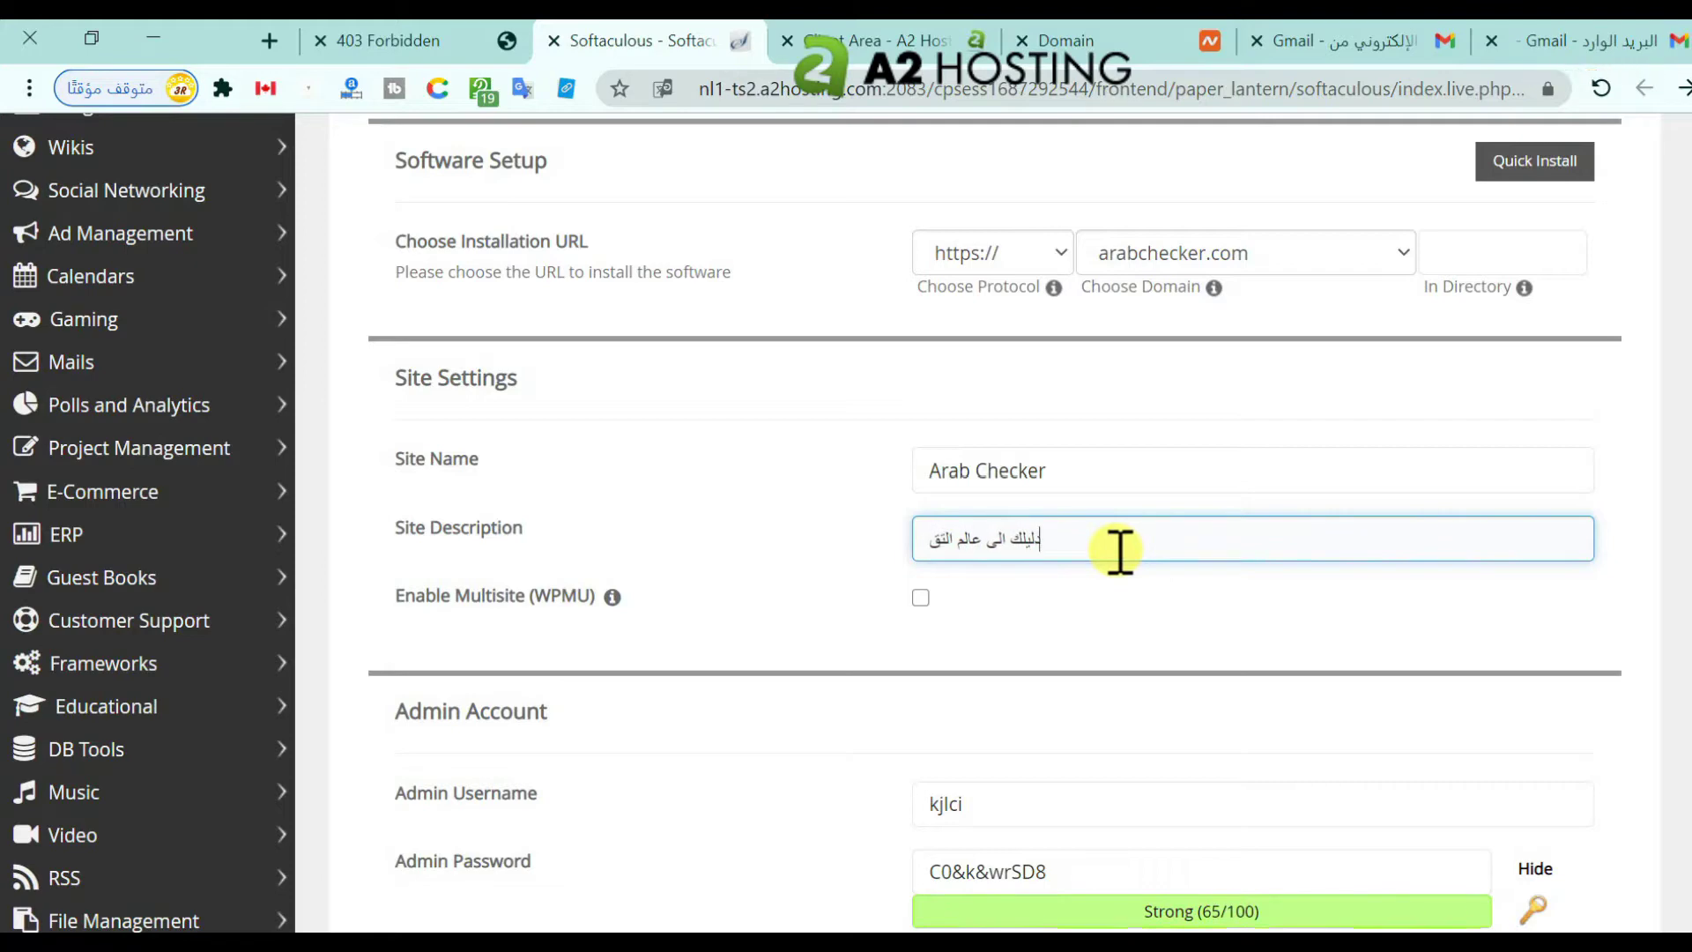
{"action": "type", "text": "نية"}
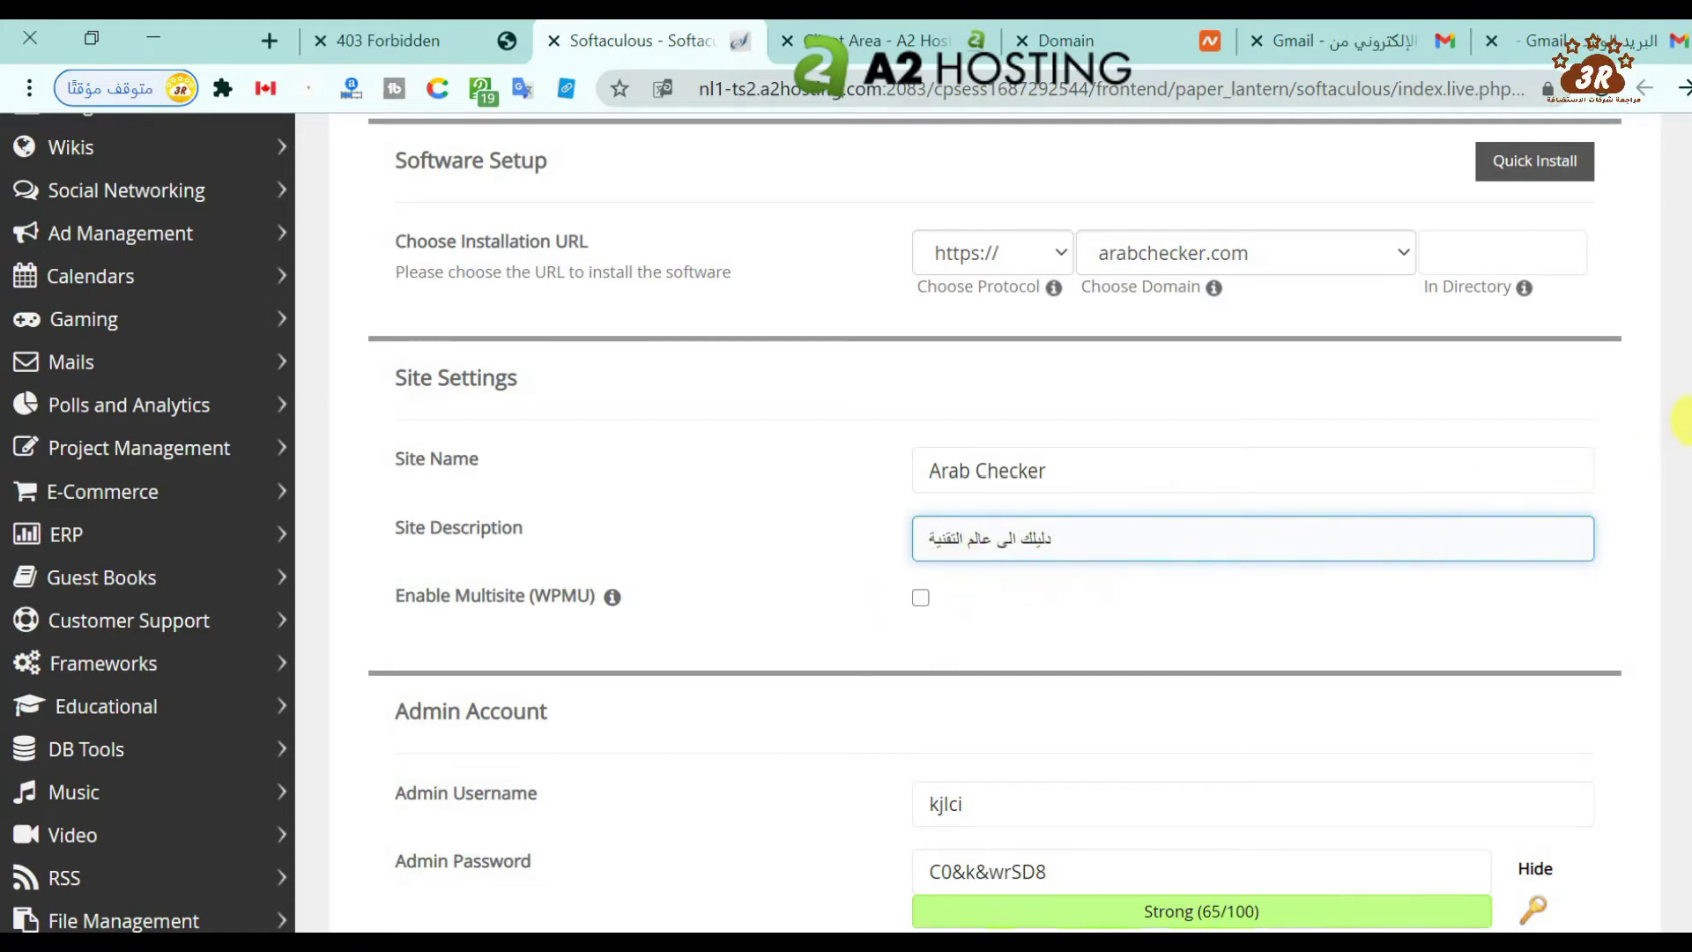
- Enter the admin username for the WordPress admin account and generate a new random admin password
{"action": "scroll", "coordinate": [828, 582], "scroll_direction": "down", "scroll_amount": 4}
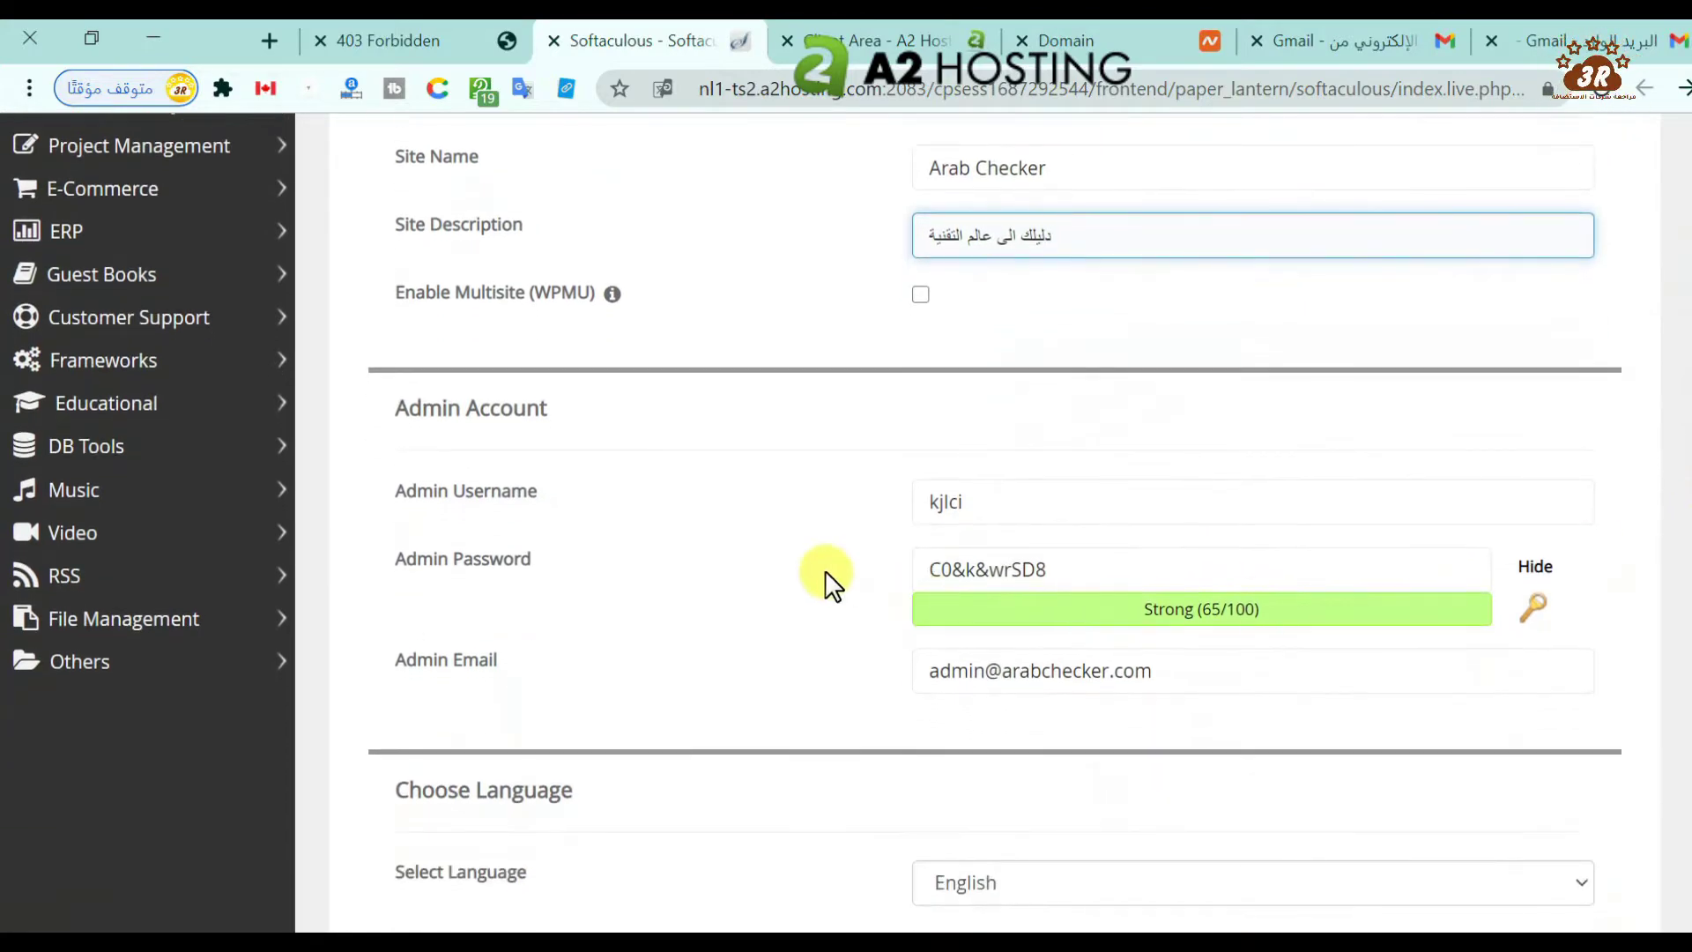
{"action": "left_click_drag", "start_coordinate": [1047, 514], "coordinate": [839, 484]}
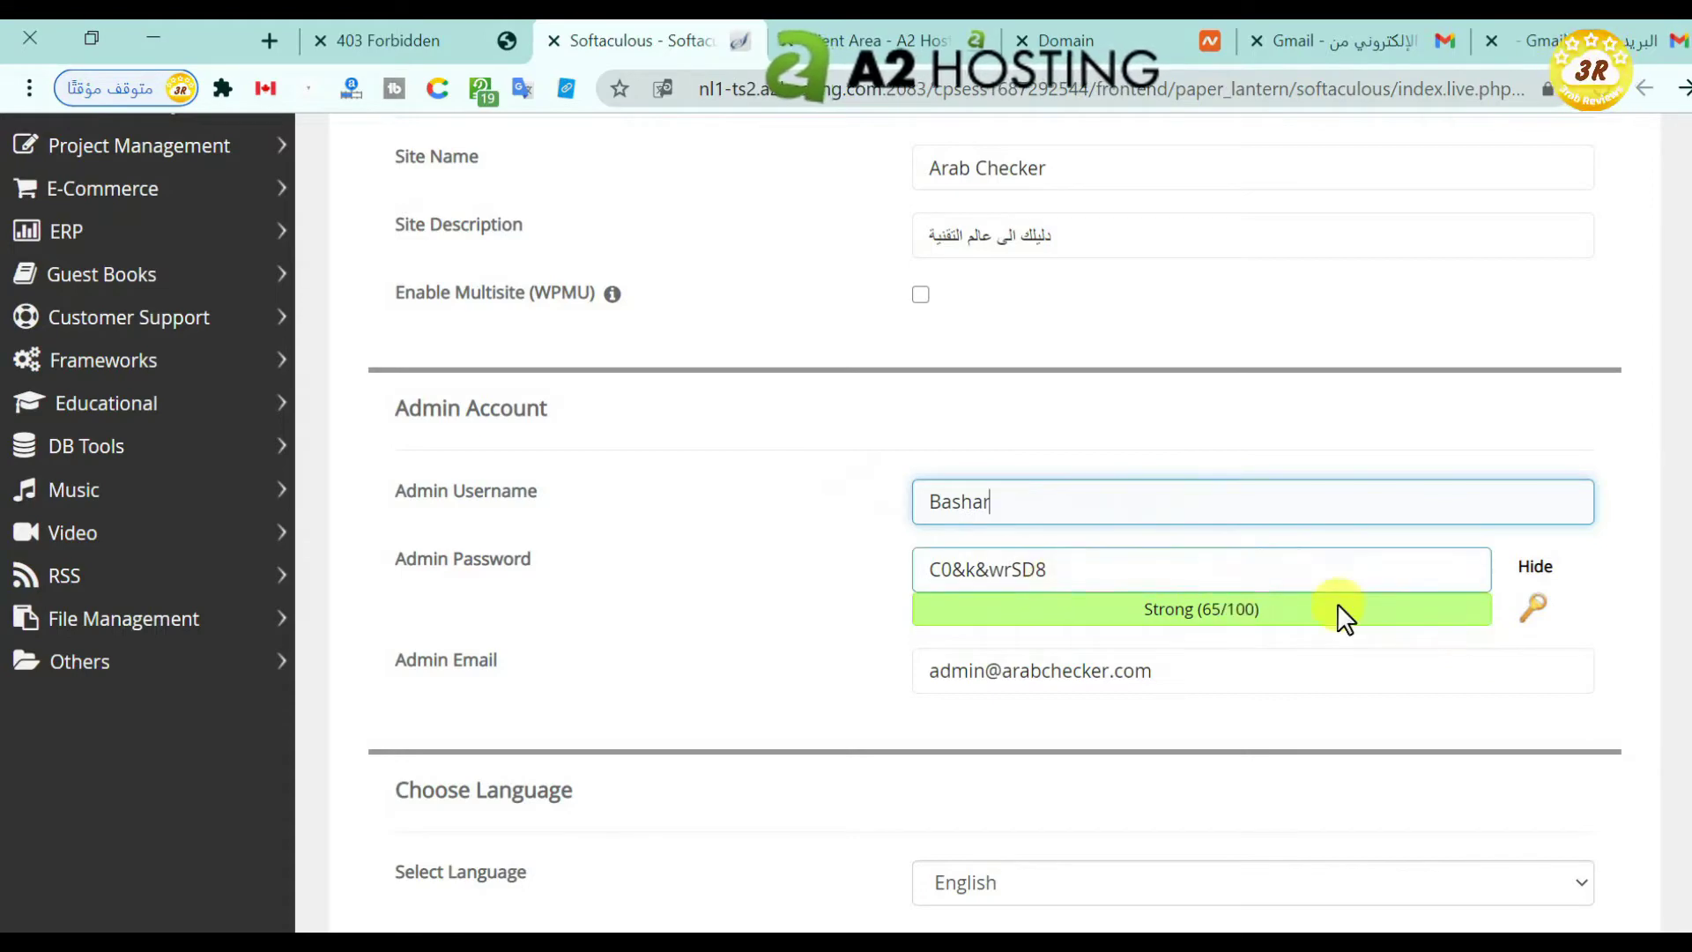
{"action": "left_click", "coordinate": [1536, 627]}
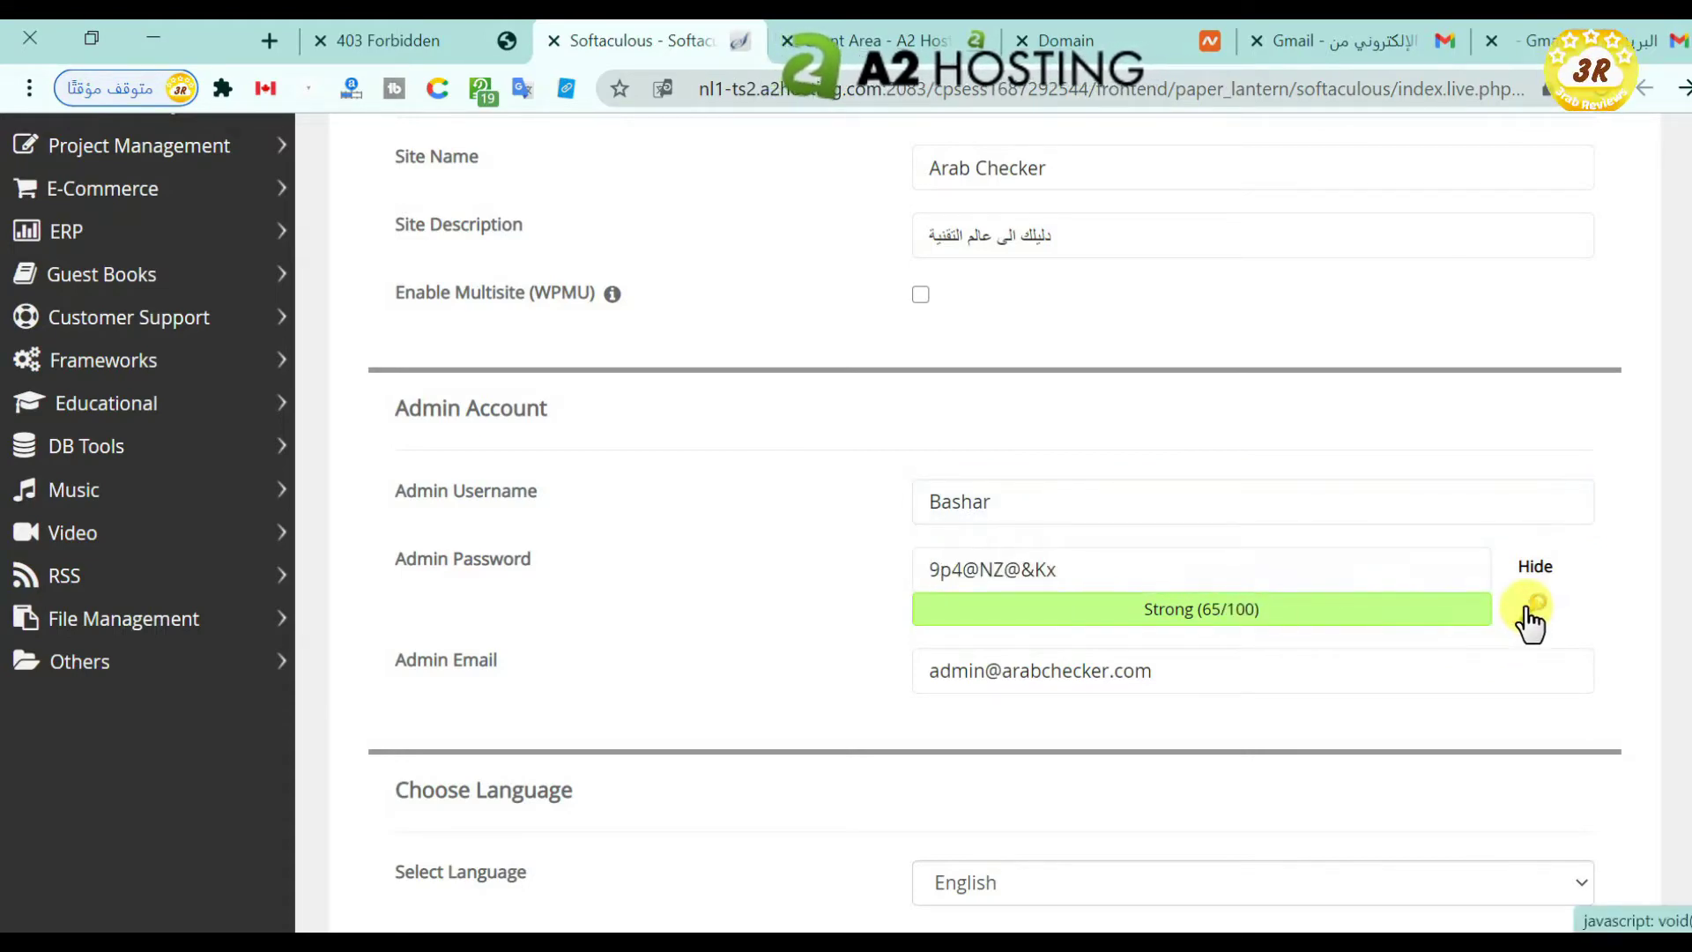
{"action": "left_click", "coordinate": [1065, 574]}
{"action": "left_click_drag", "start_coordinate": [1072, 574], "coordinate": [896, 557]}
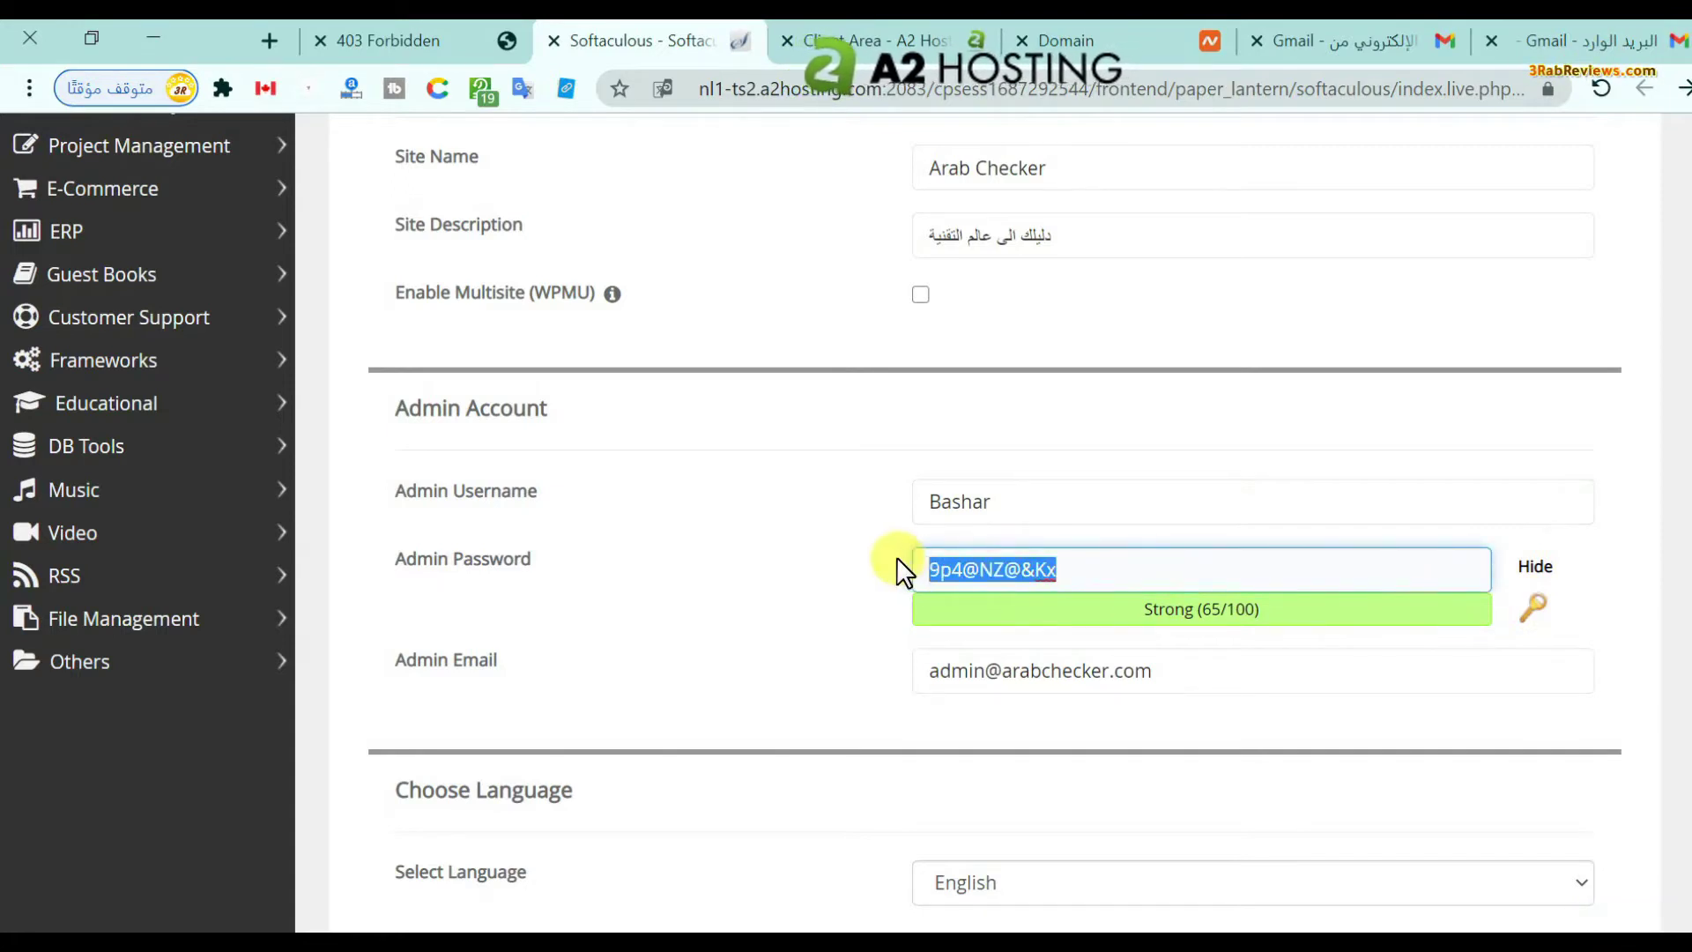
{"action": "left_click_drag", "start_coordinate": [1031, 494], "coordinate": [870, 499]}
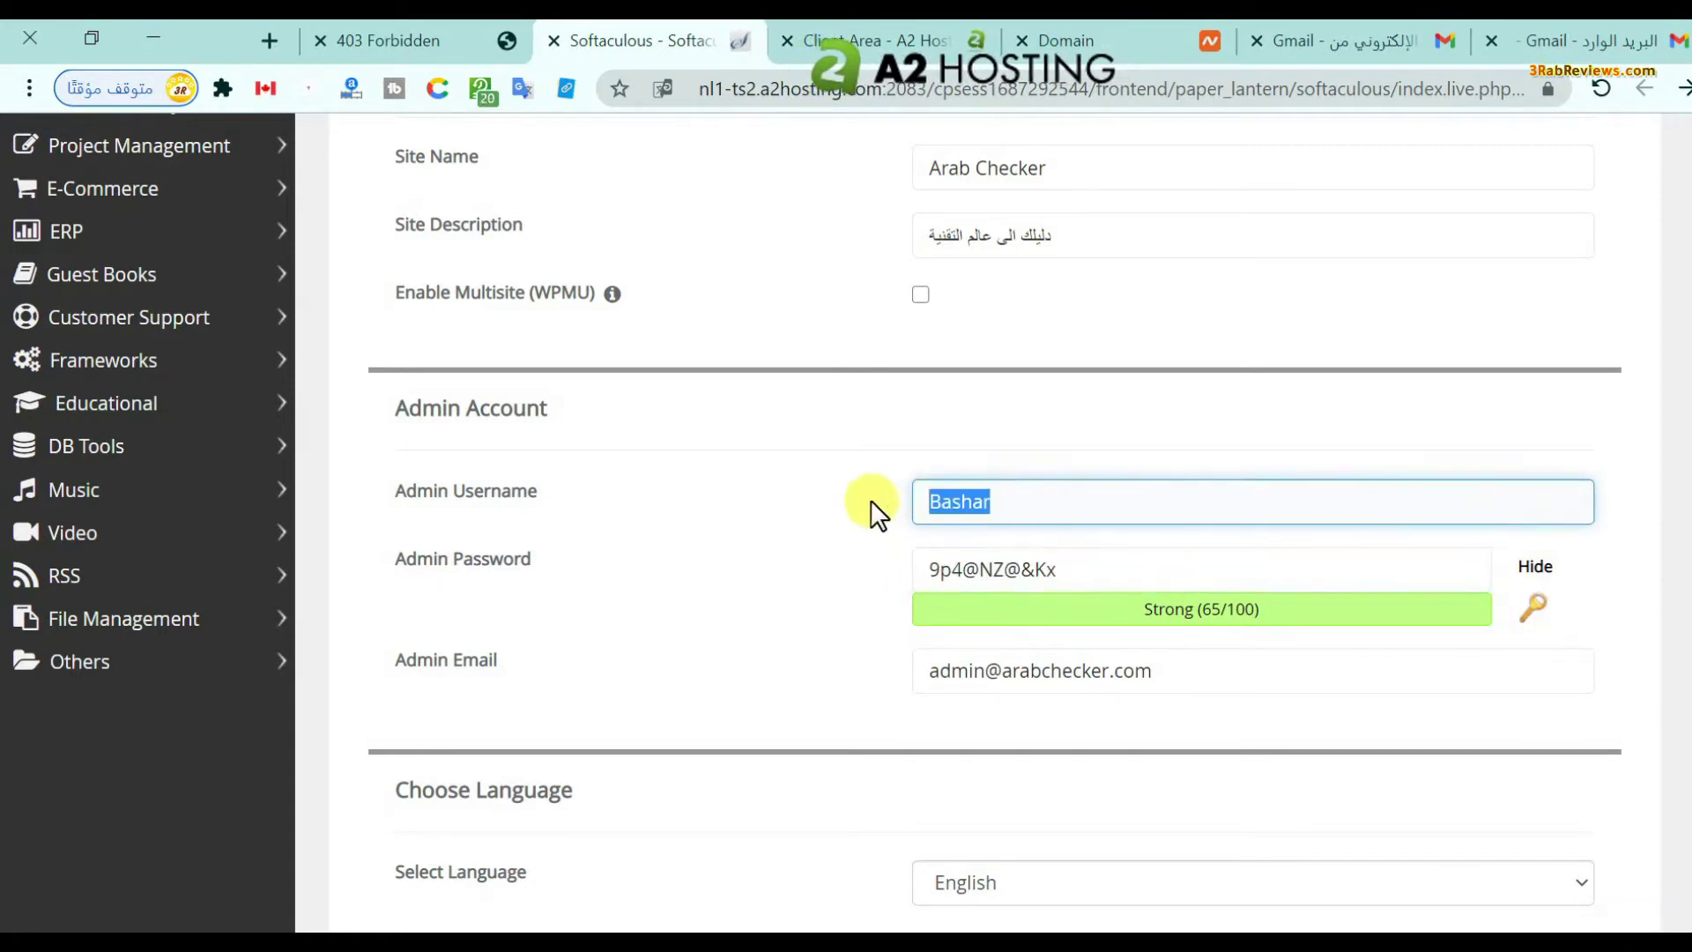
- Review the prefilled admin email and the languages available for the WordPress installation
{"action": "left_click", "coordinate": [1177, 675]}
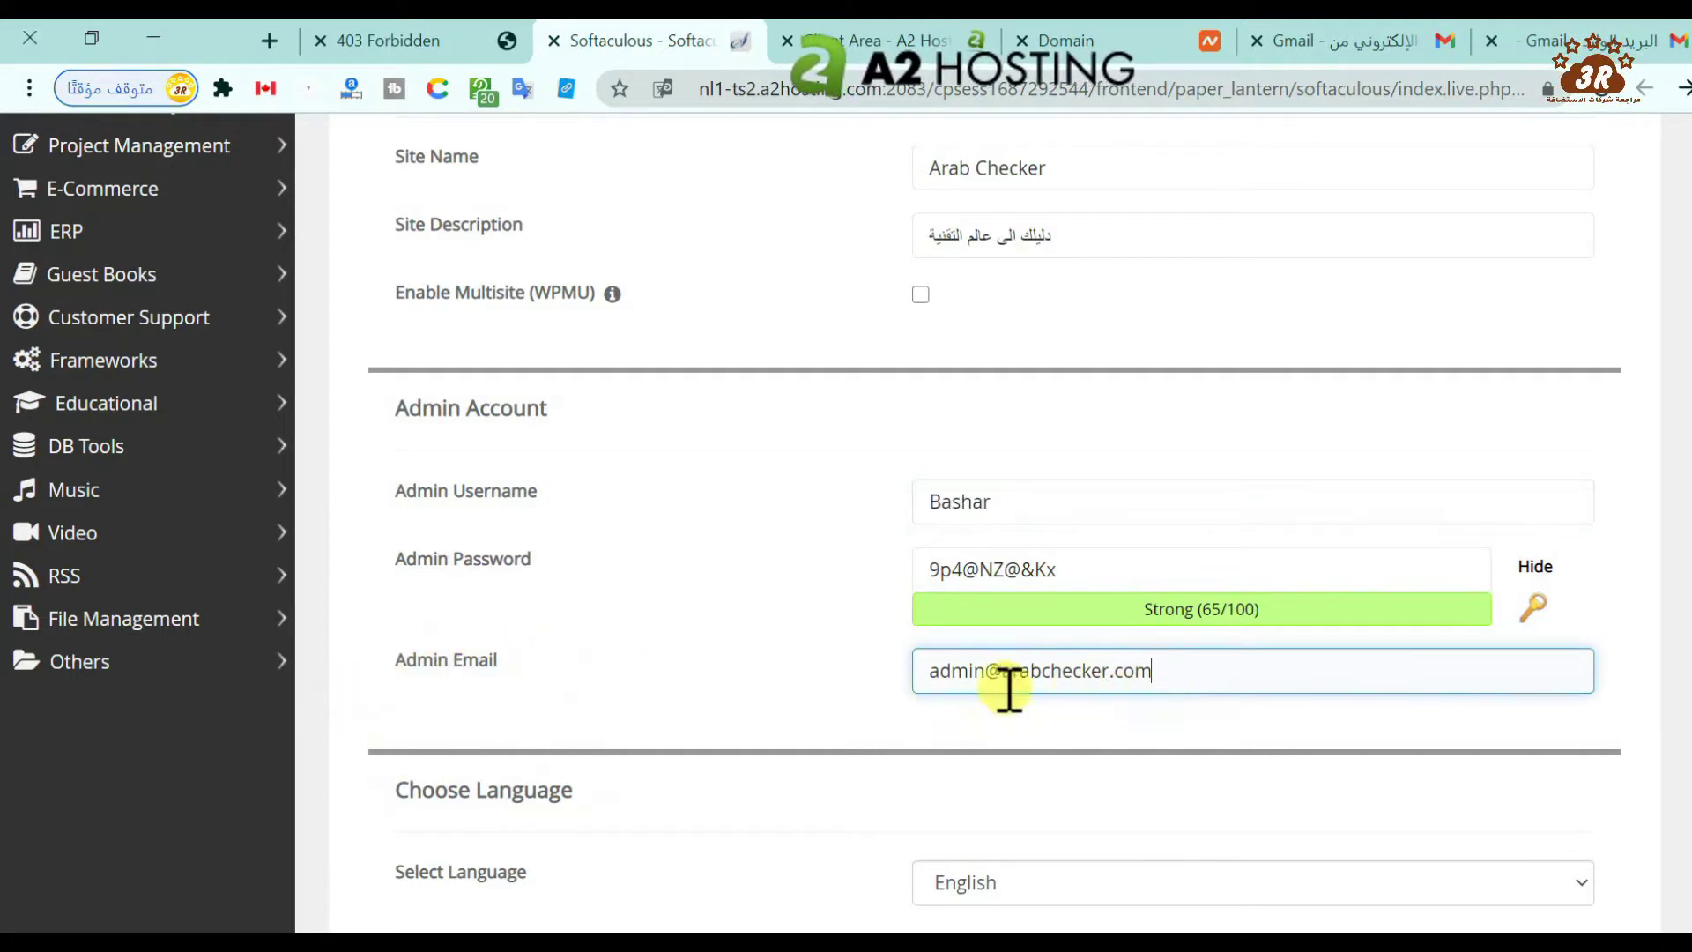
{"action": "left_click_drag", "start_coordinate": [1166, 675], "coordinate": [933, 672]}
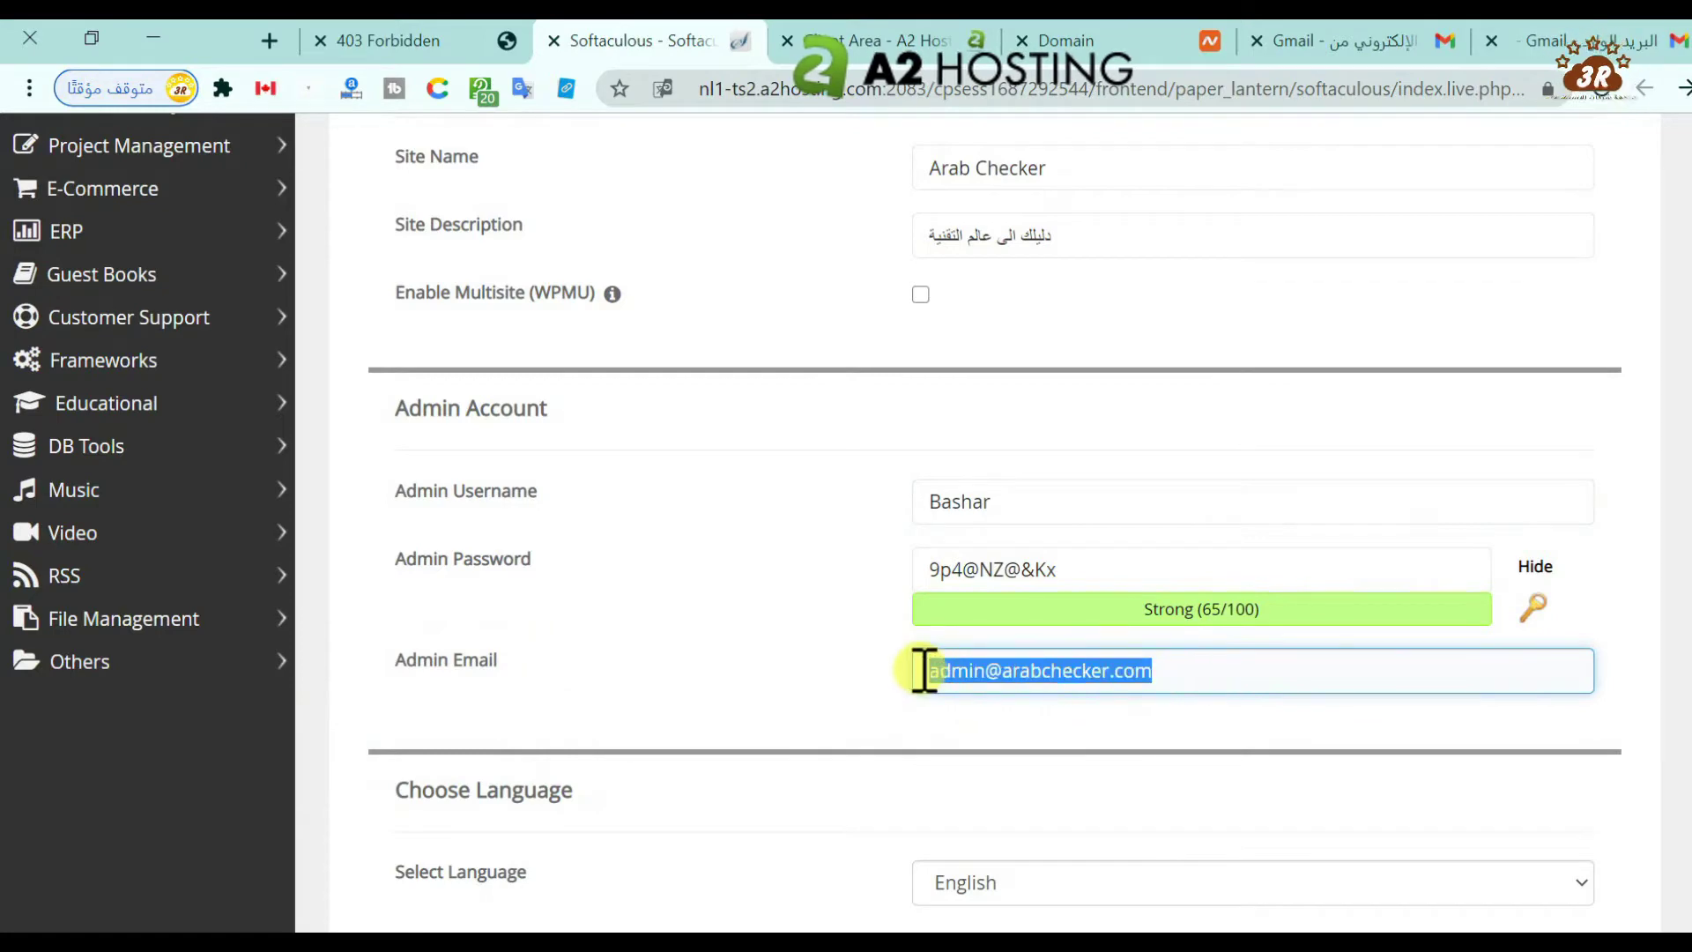
{"action": "left_click", "coordinate": [1174, 667]}
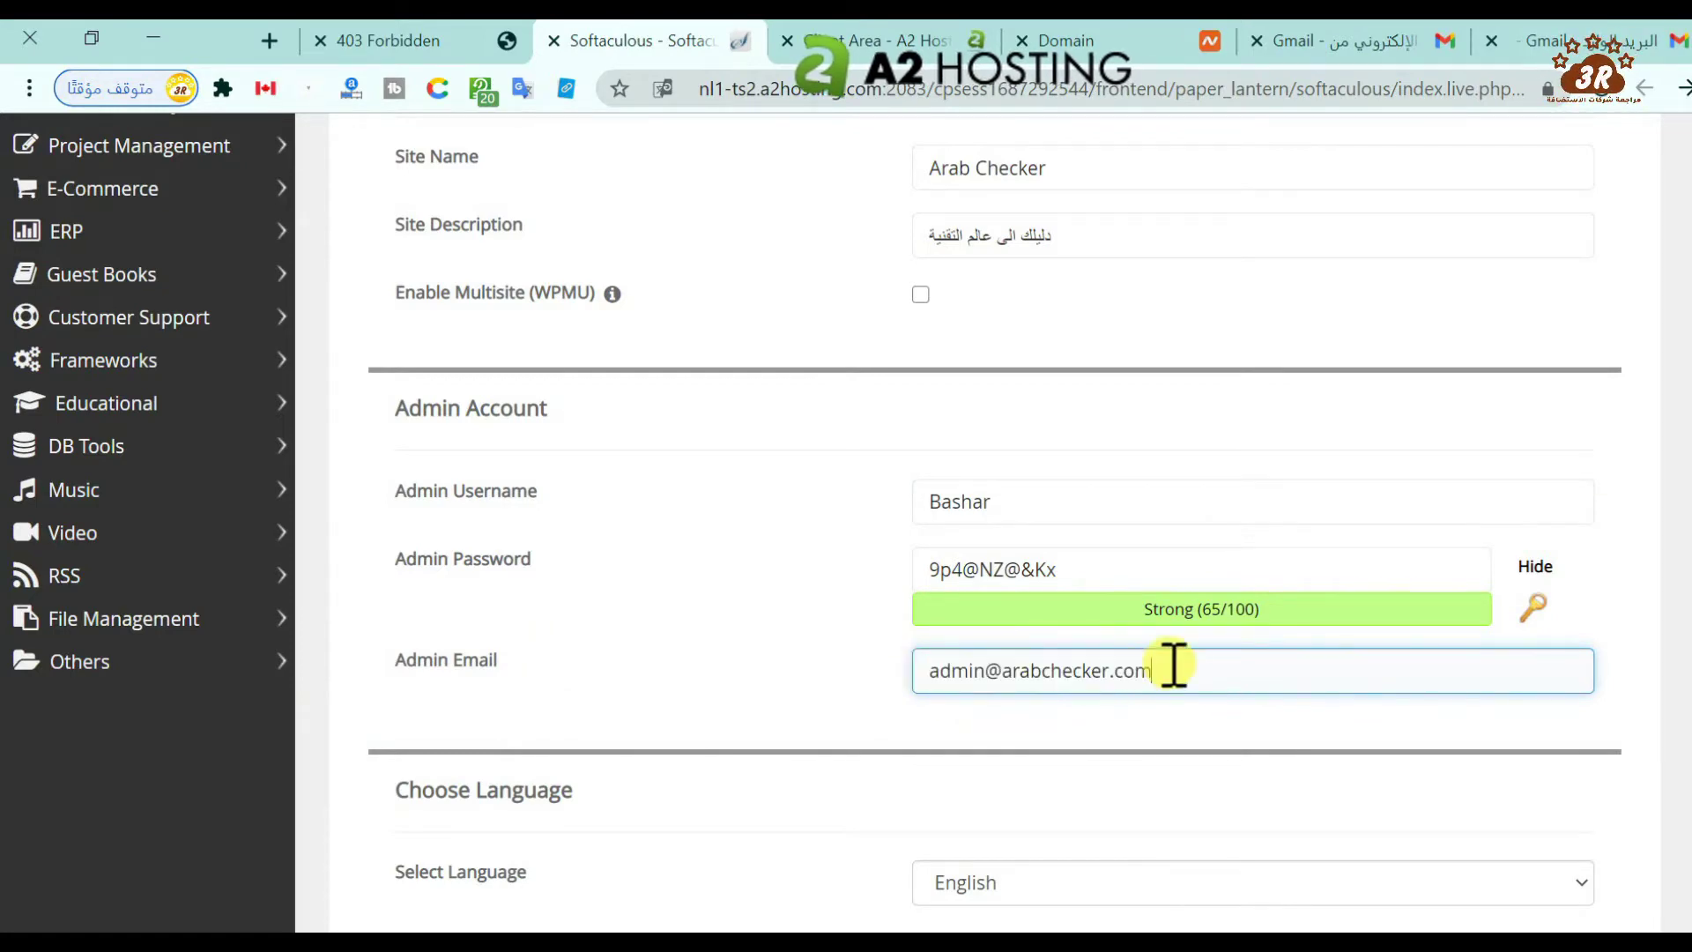
{"action": "scroll", "coordinate": [1688, 496], "scroll_direction": "down", "scroll_amount": 3}
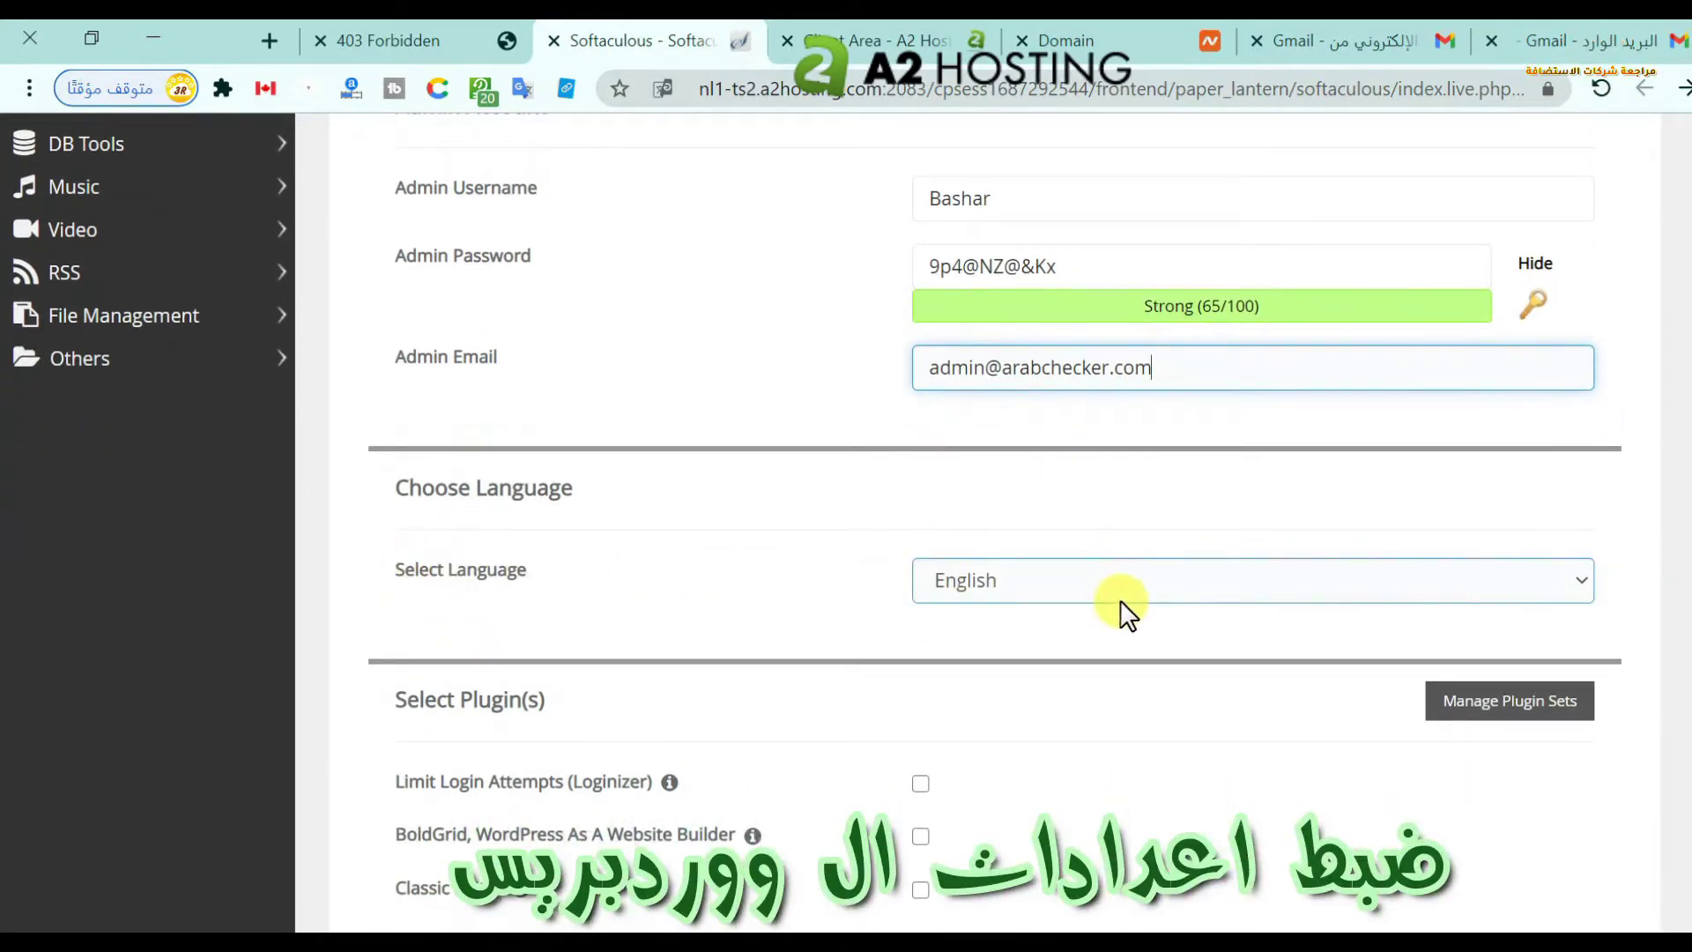
{"action": "scroll", "coordinate": [1611, 578], "scroll_direction": "down", "scroll_amount": 1}
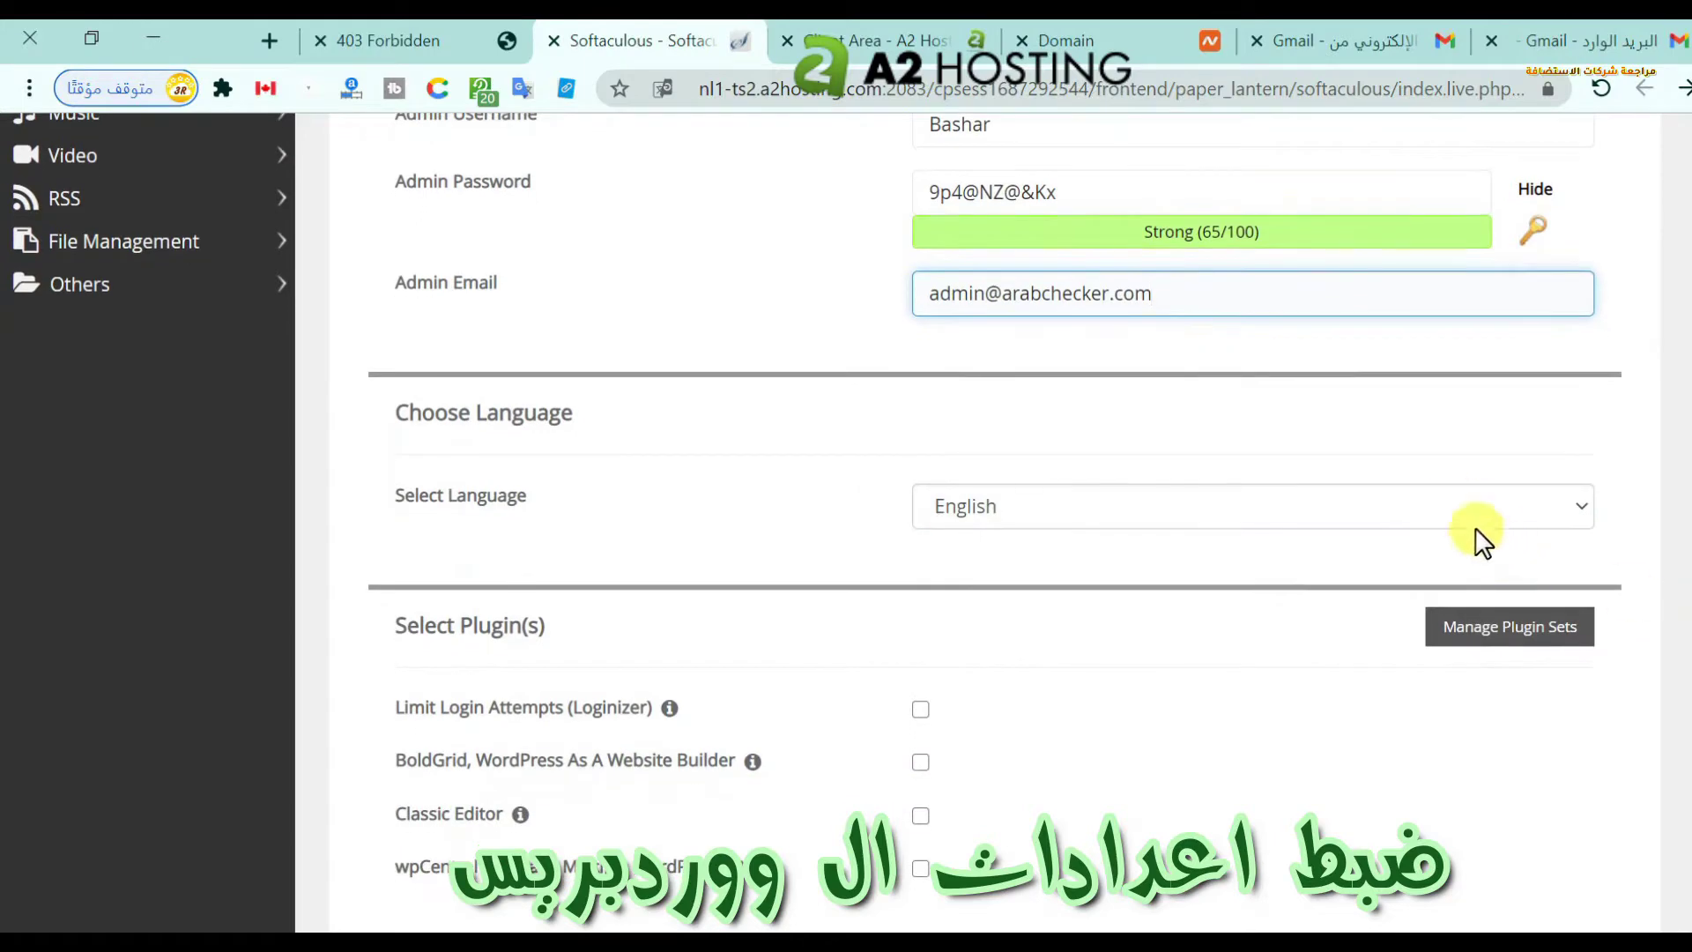
{"action": "left_click", "coordinate": [1456, 504]}
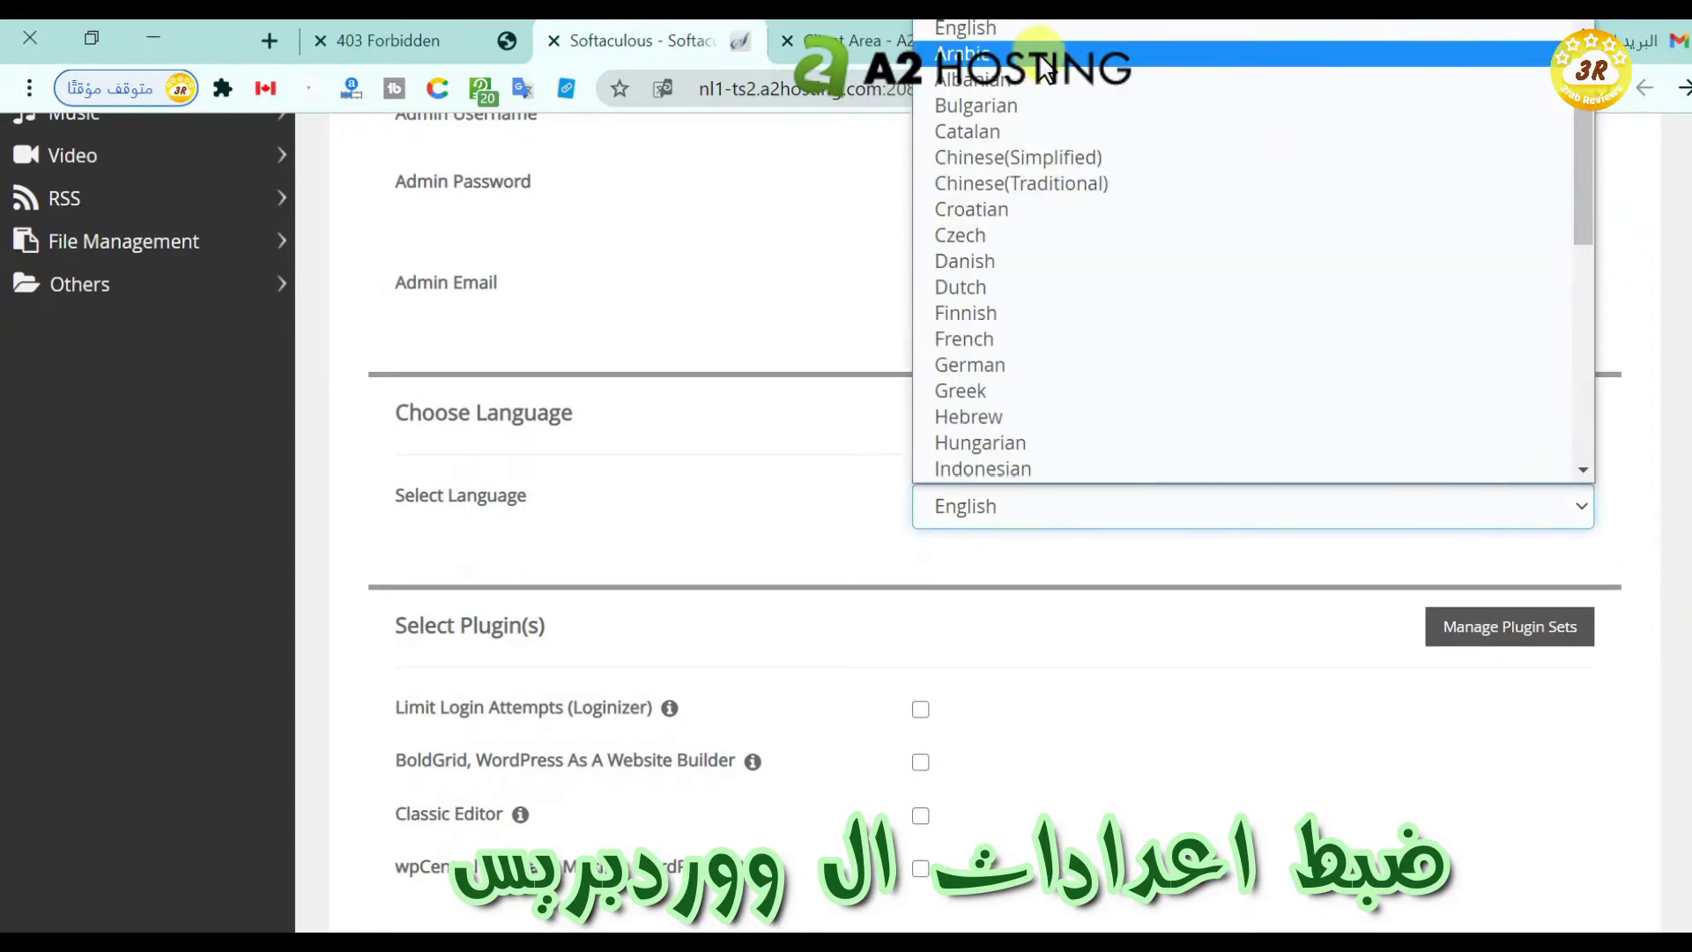
{"action": "left_click", "coordinate": [1058, 632]}
- Leave the optional plugins unselected and install WordPress
{"action": "scroll", "coordinate": [1057, 633], "scroll_direction": "down", "scroll_amount": 2}
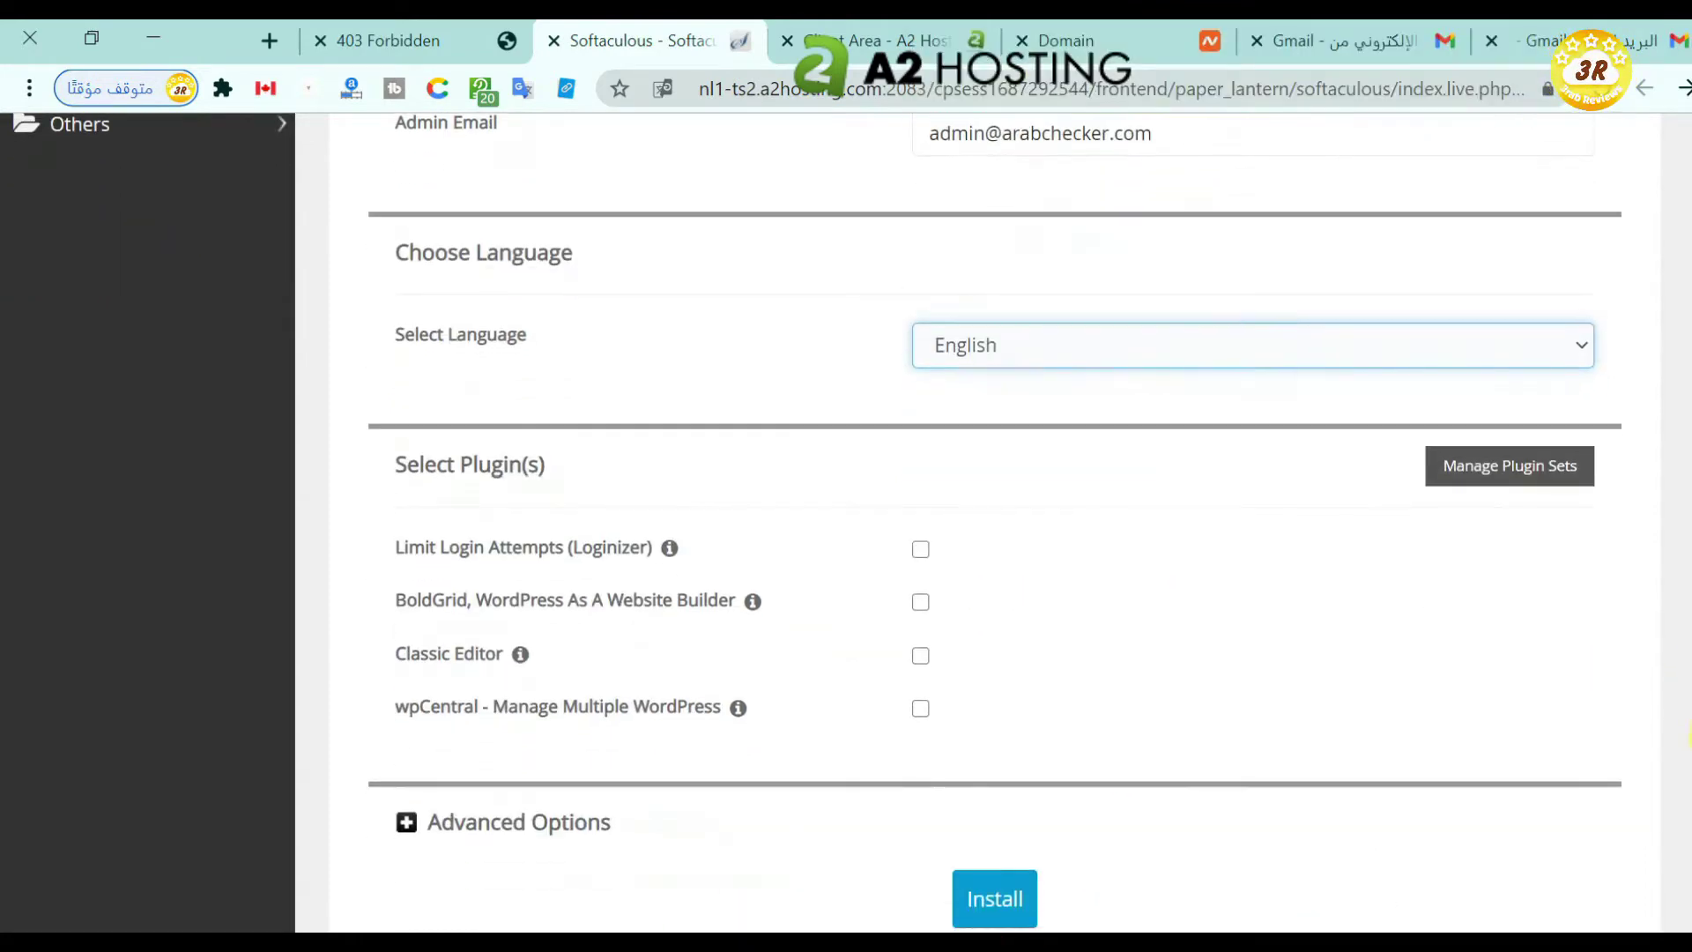
{"action": "scroll", "coordinate": [817, 521], "scroll_direction": "down", "scroll_amount": 2}
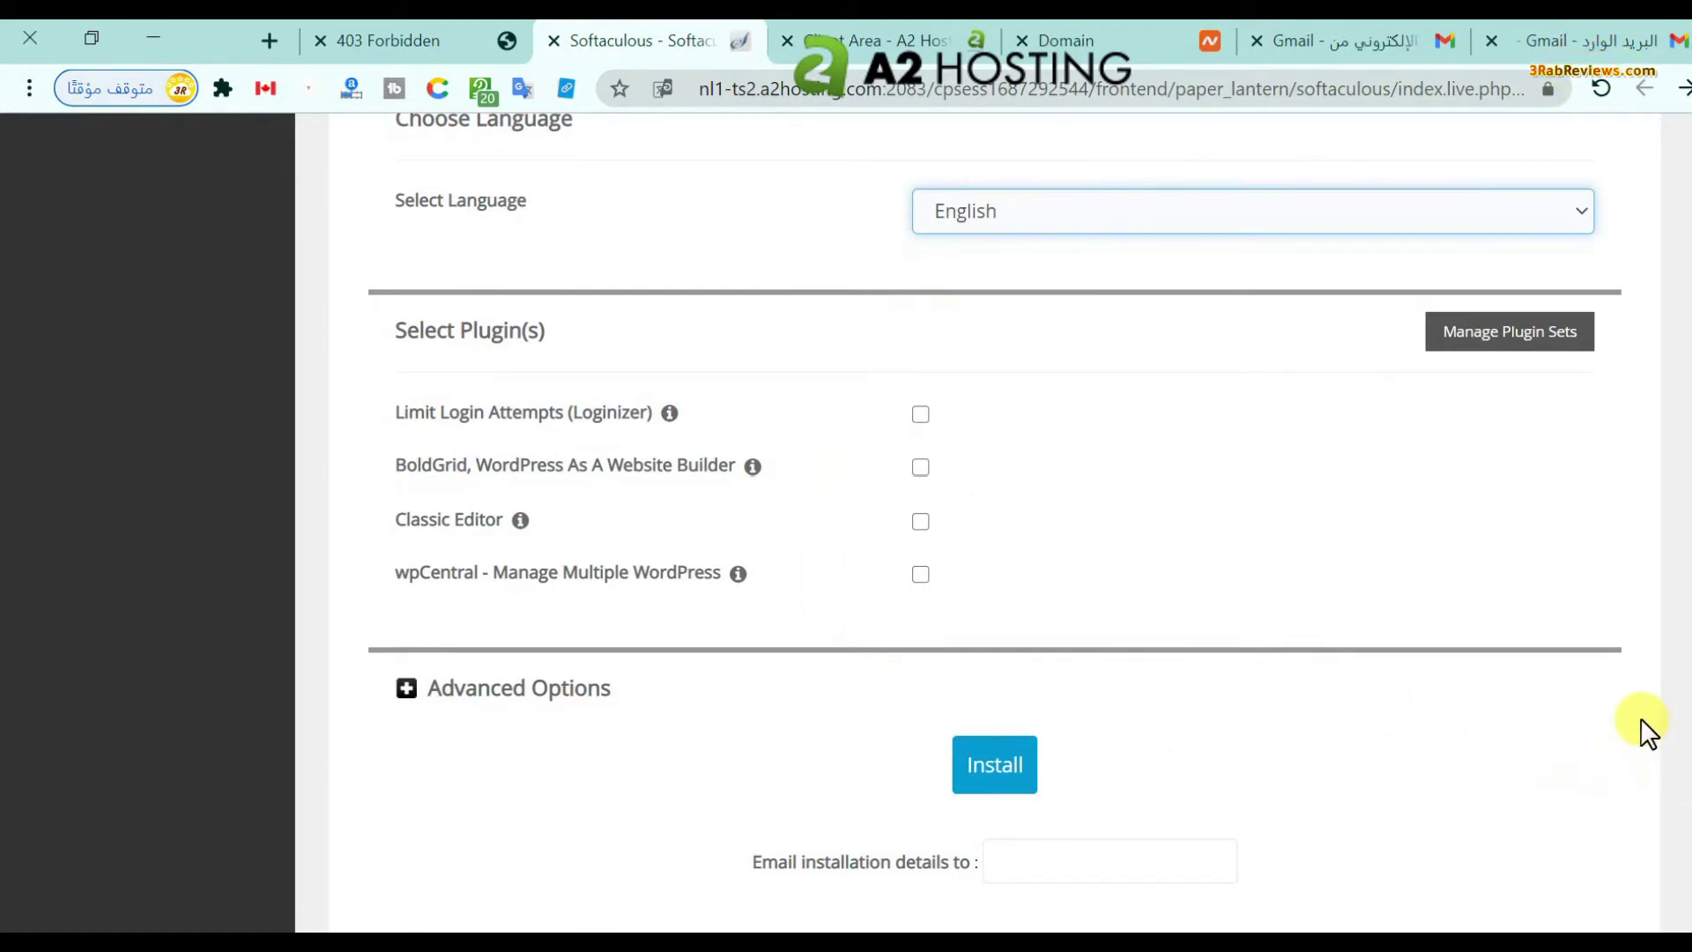
{"action": "scroll", "coordinate": [1679, 731], "scroll_direction": "down", "scroll_amount": 2}
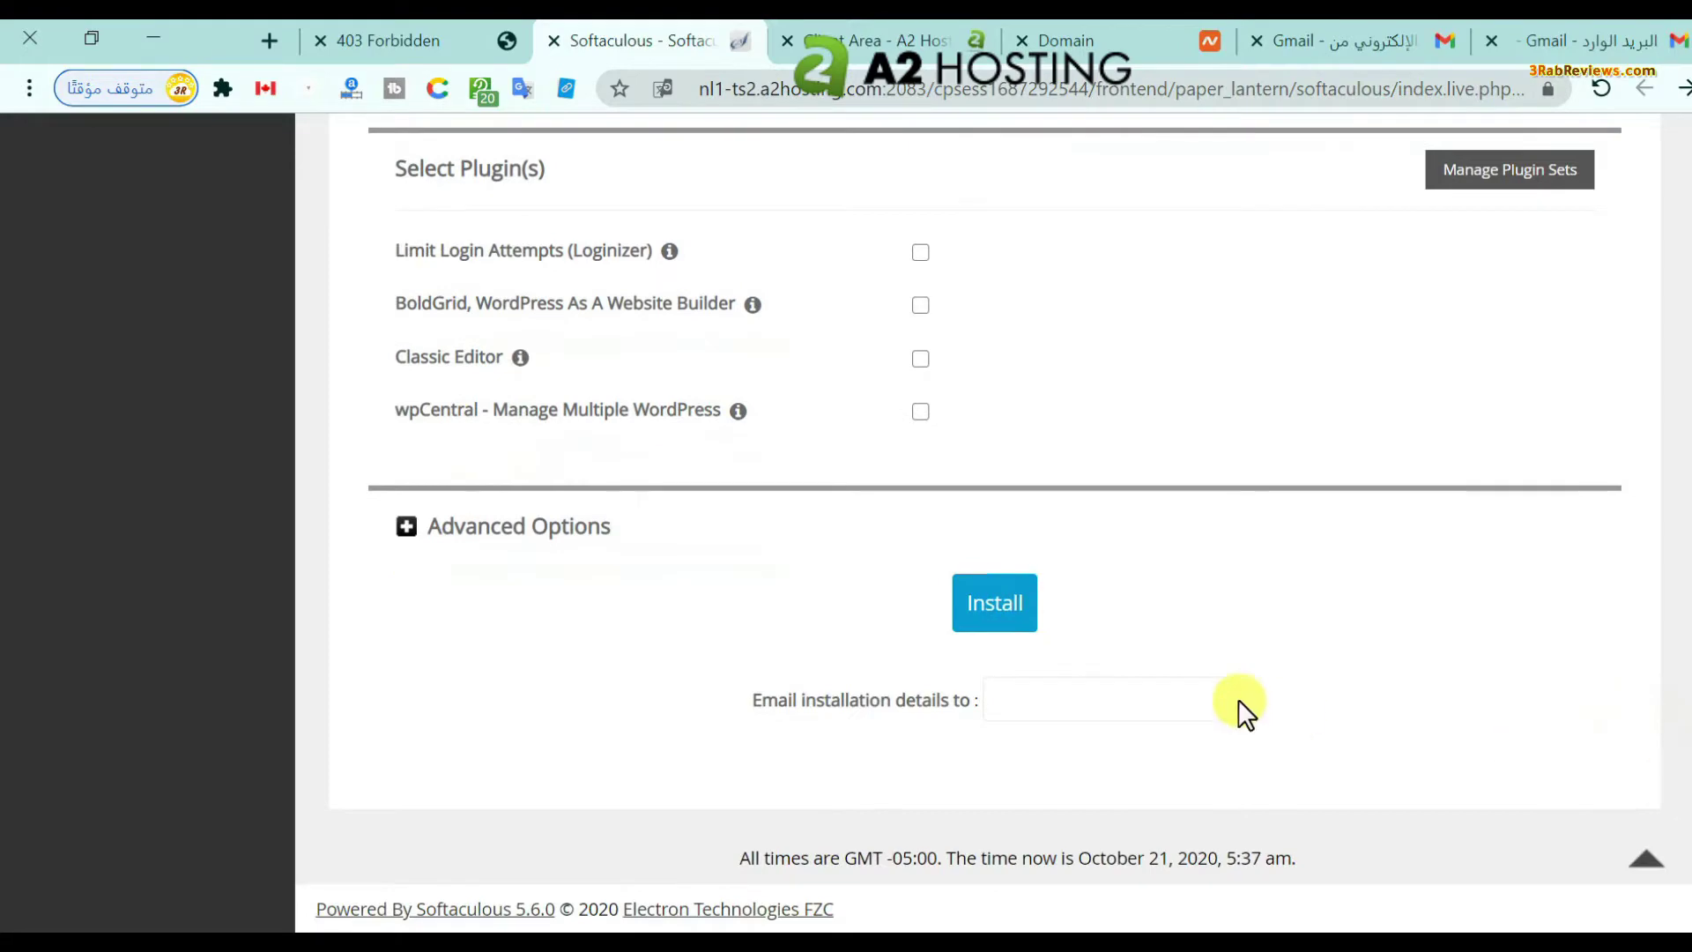
{"action": "left_click", "coordinate": [992, 619]}
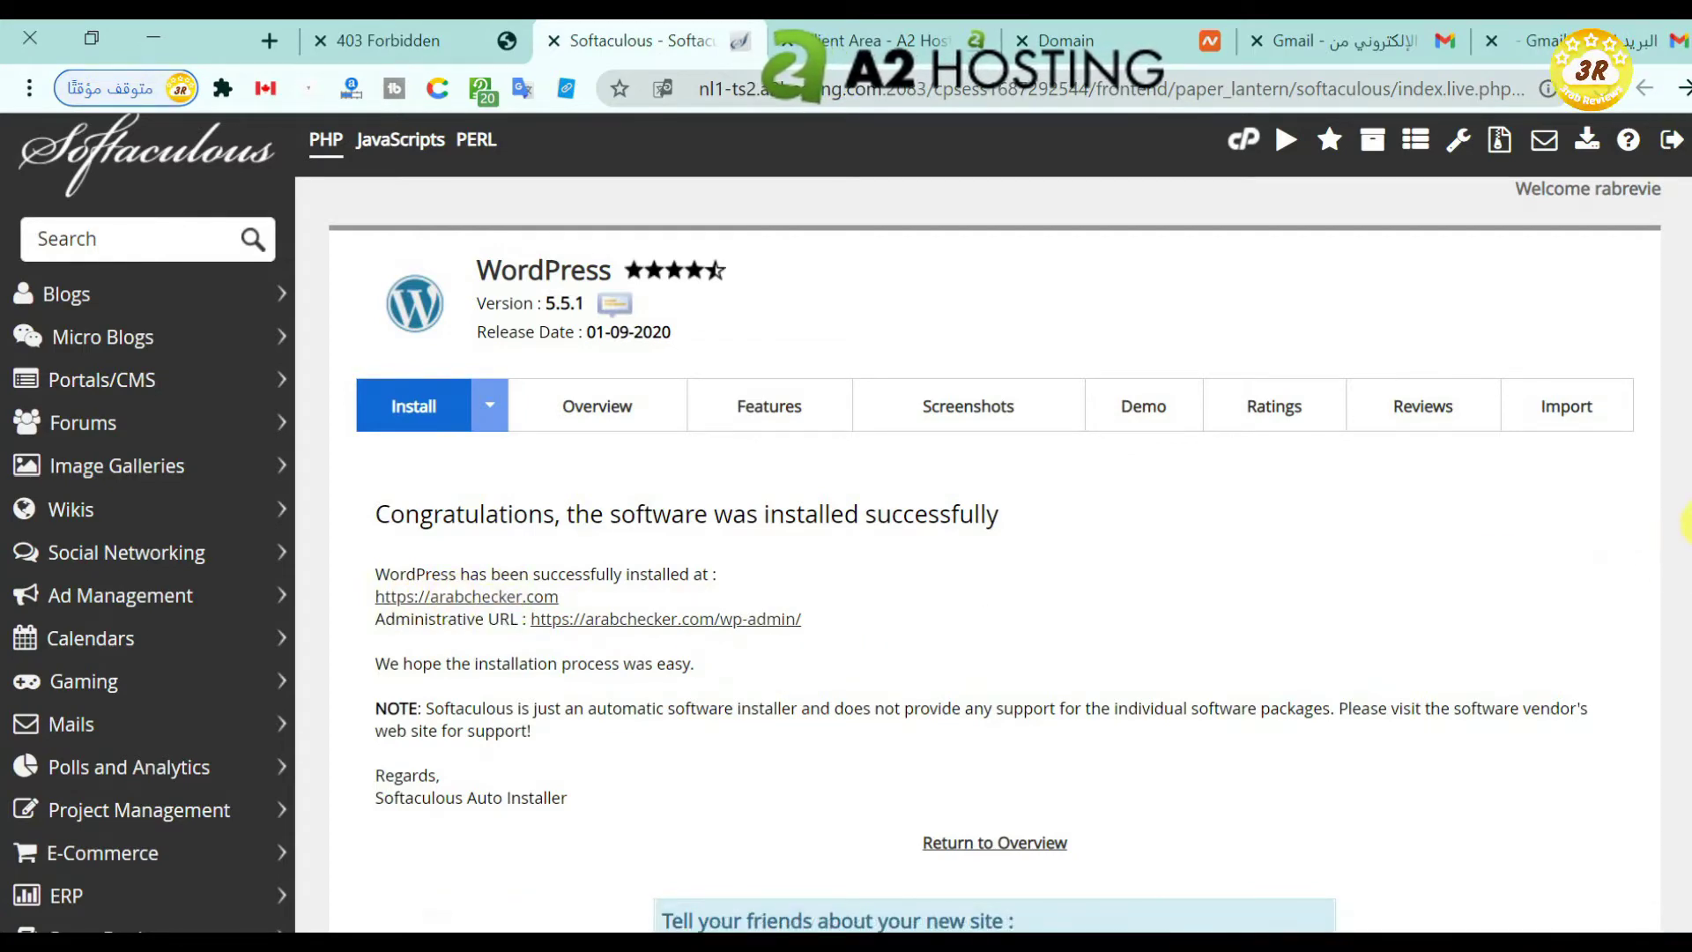
- Open the administrative URL and the home page of arabchecker.com in new tabs, and look over the home page
{"action": "scroll", "coordinate": [1684, 524], "scroll_direction": "down", "scroll_amount": 3}
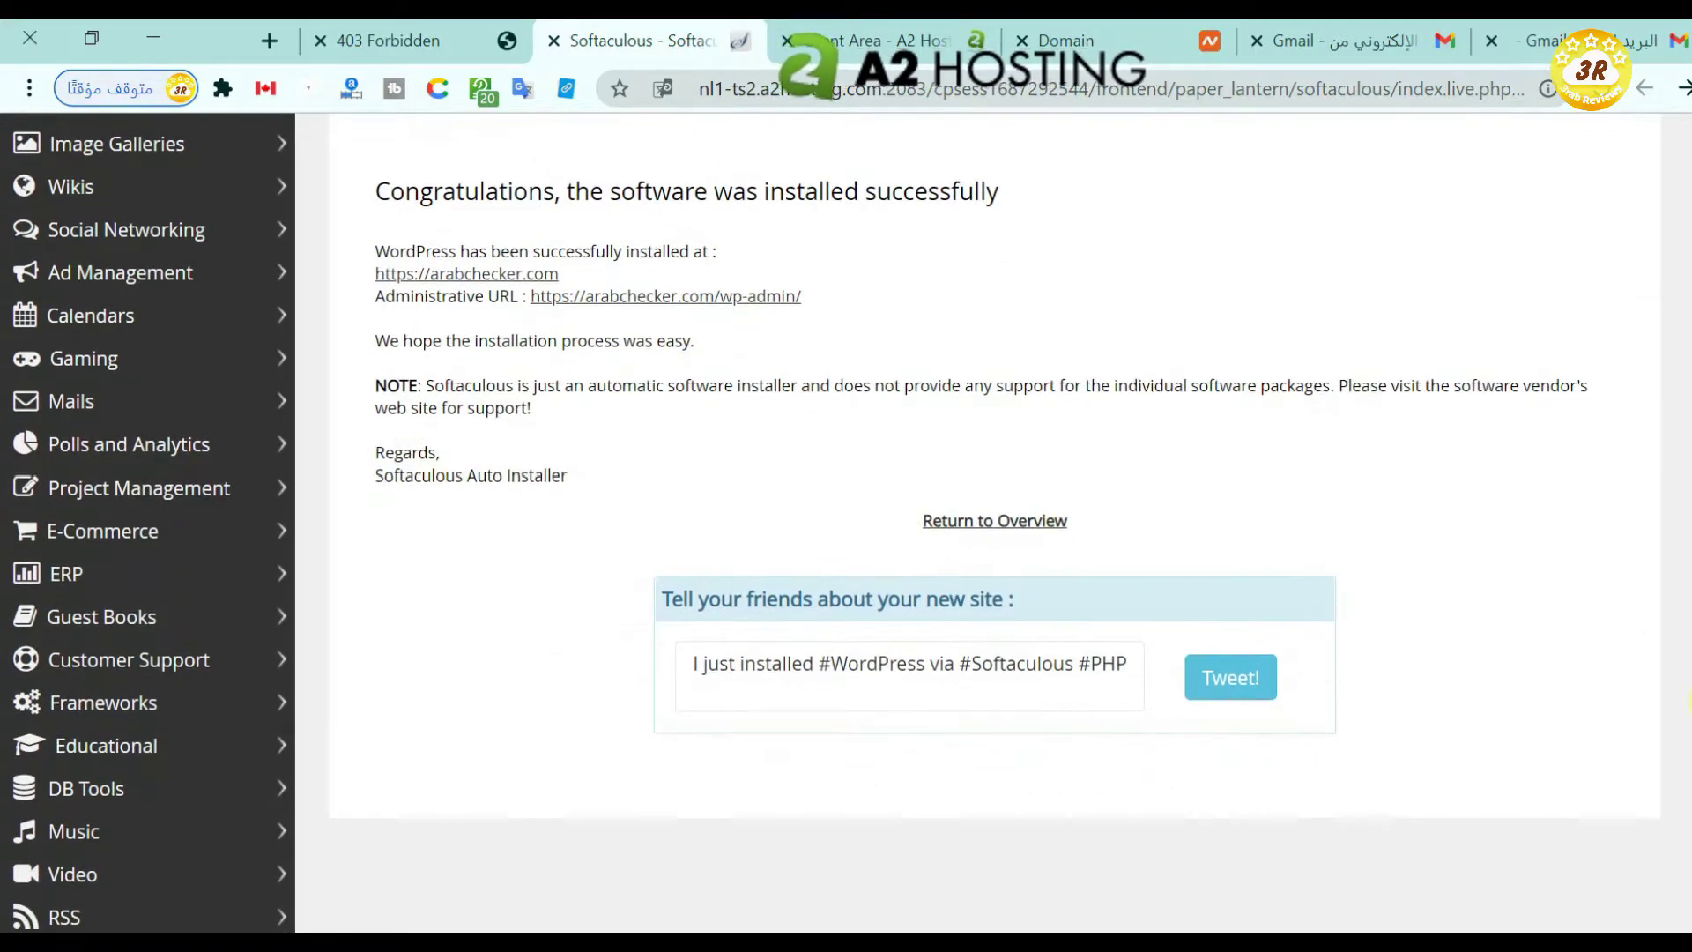
{"action": "scroll", "coordinate": [1675, 546], "scroll_direction": "up", "scroll_amount": 3}
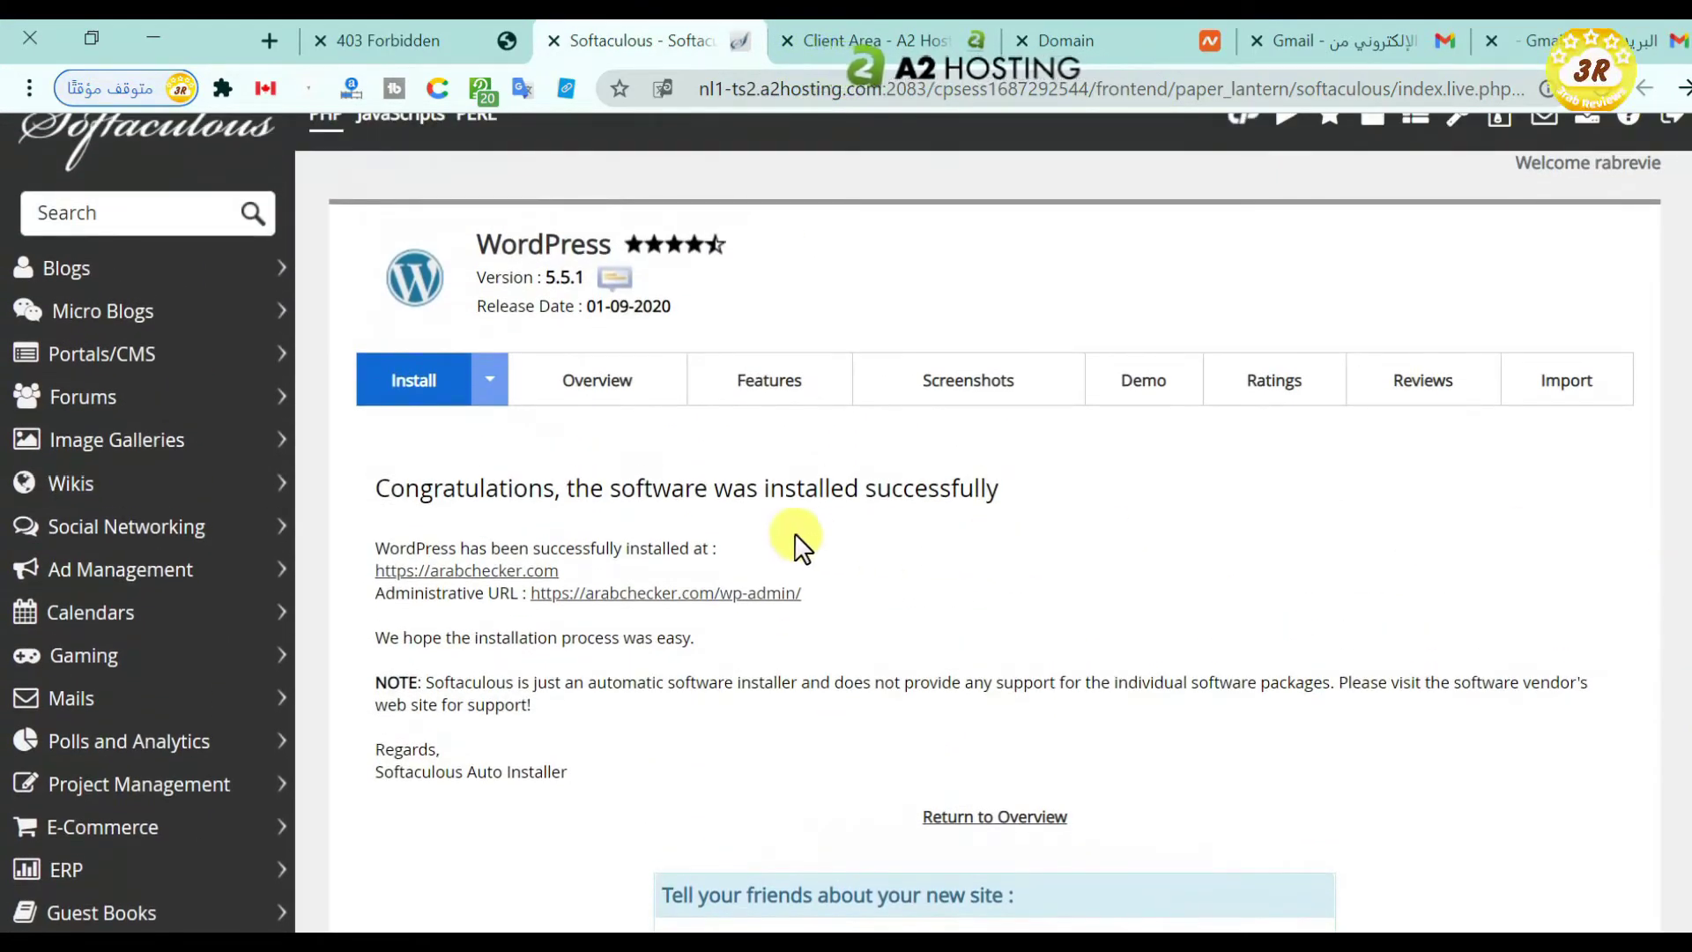
{"action": "middle_click", "coordinate": [721, 599]}
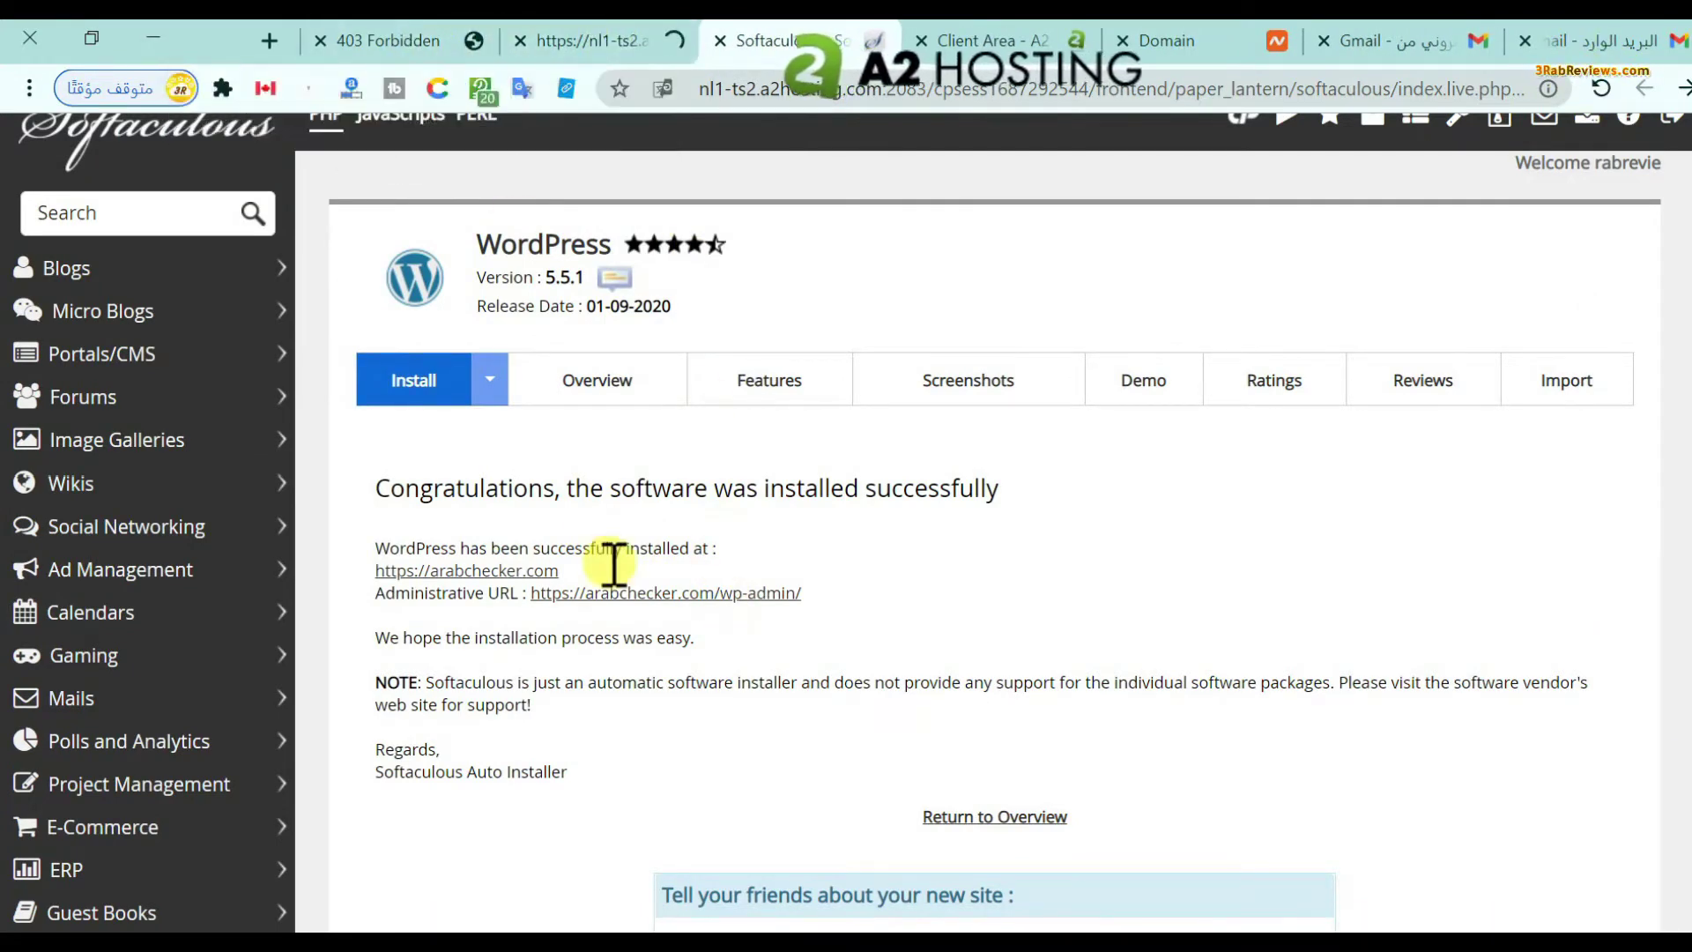
{"action": "middle_click", "coordinate": [508, 577]}
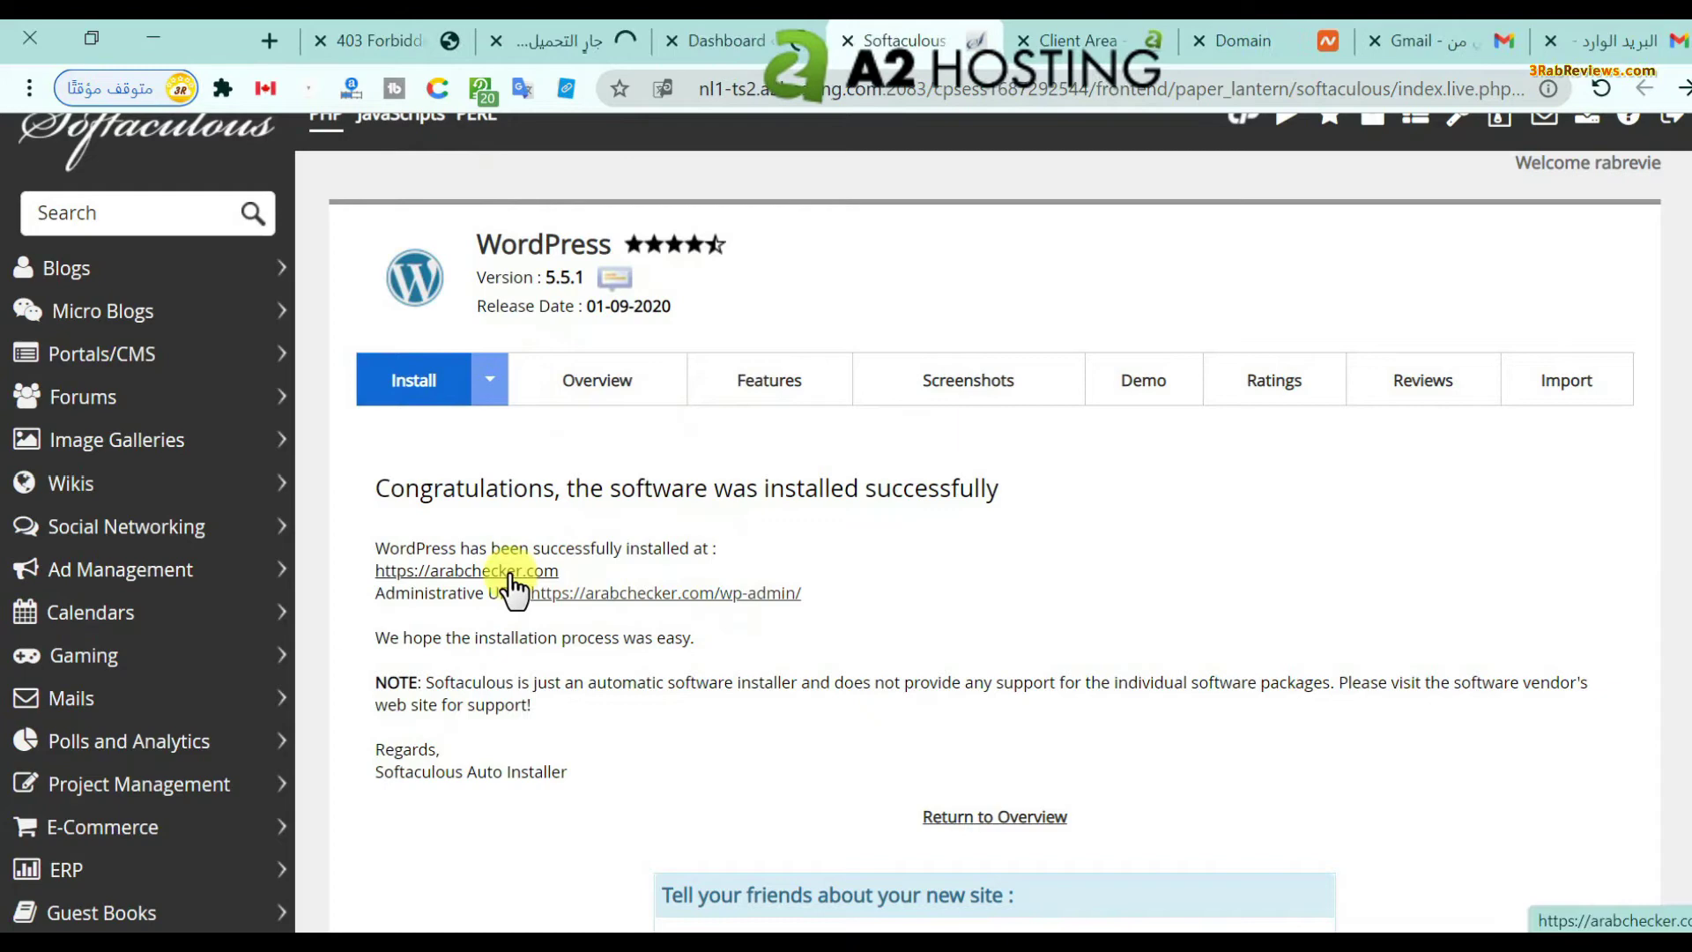
{"action": "left_click", "coordinate": [589, 38]}
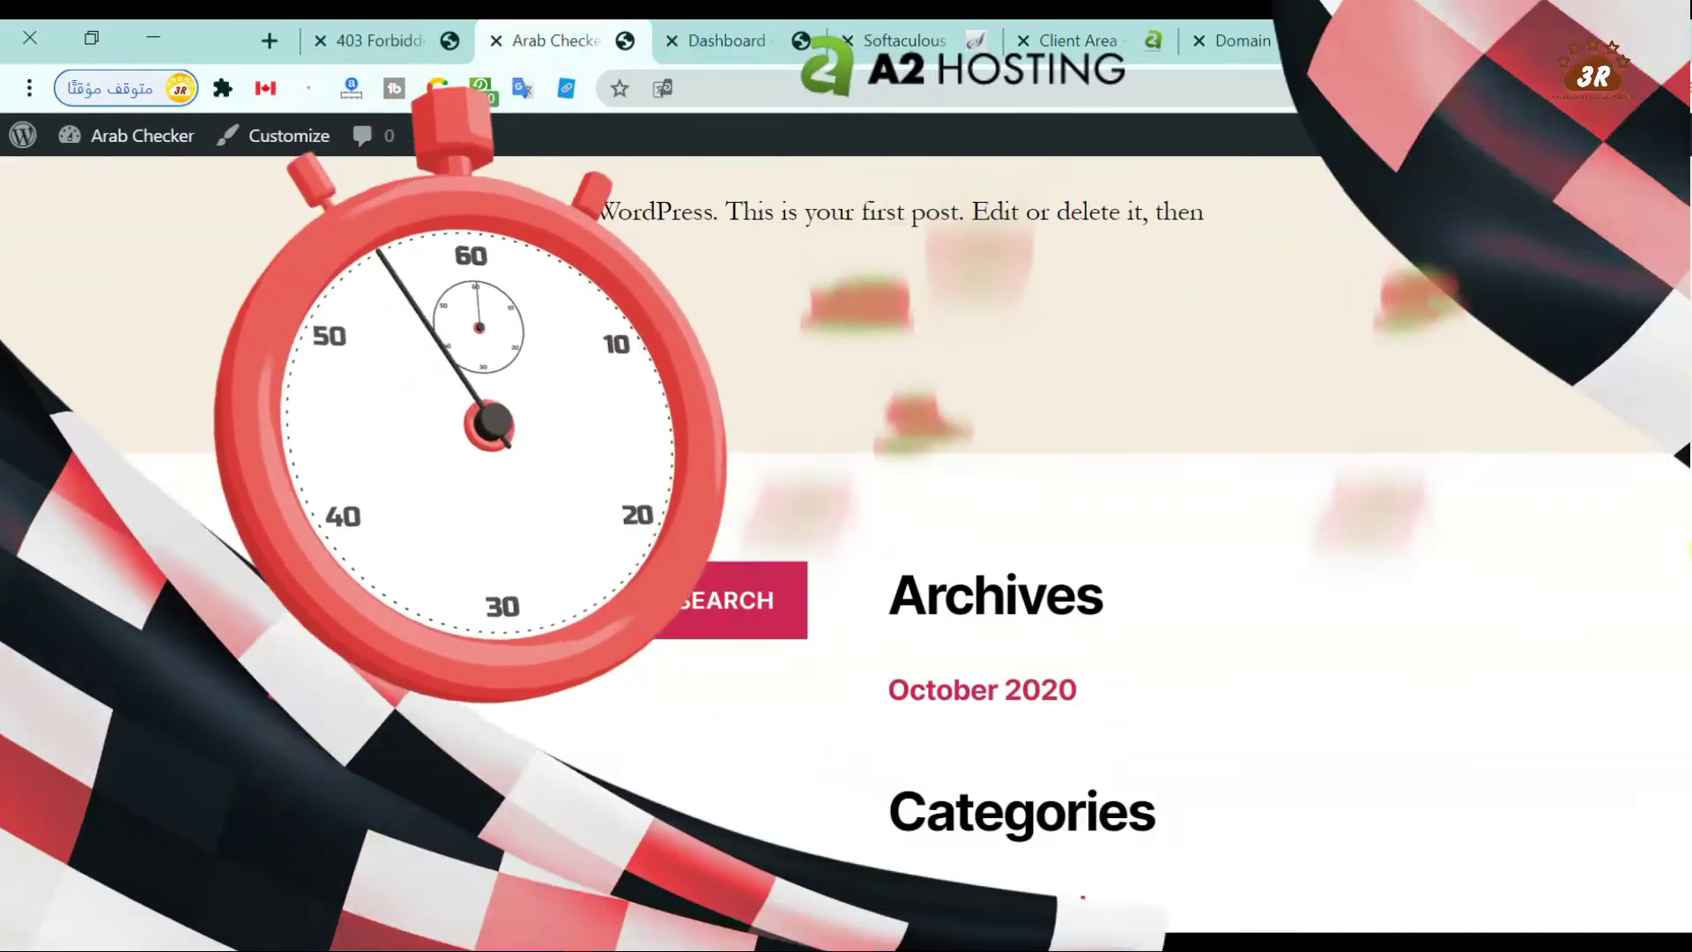
{"action": "scroll", "coordinate": [1635, 228], "scroll_direction": "down", "scroll_amount": 8}
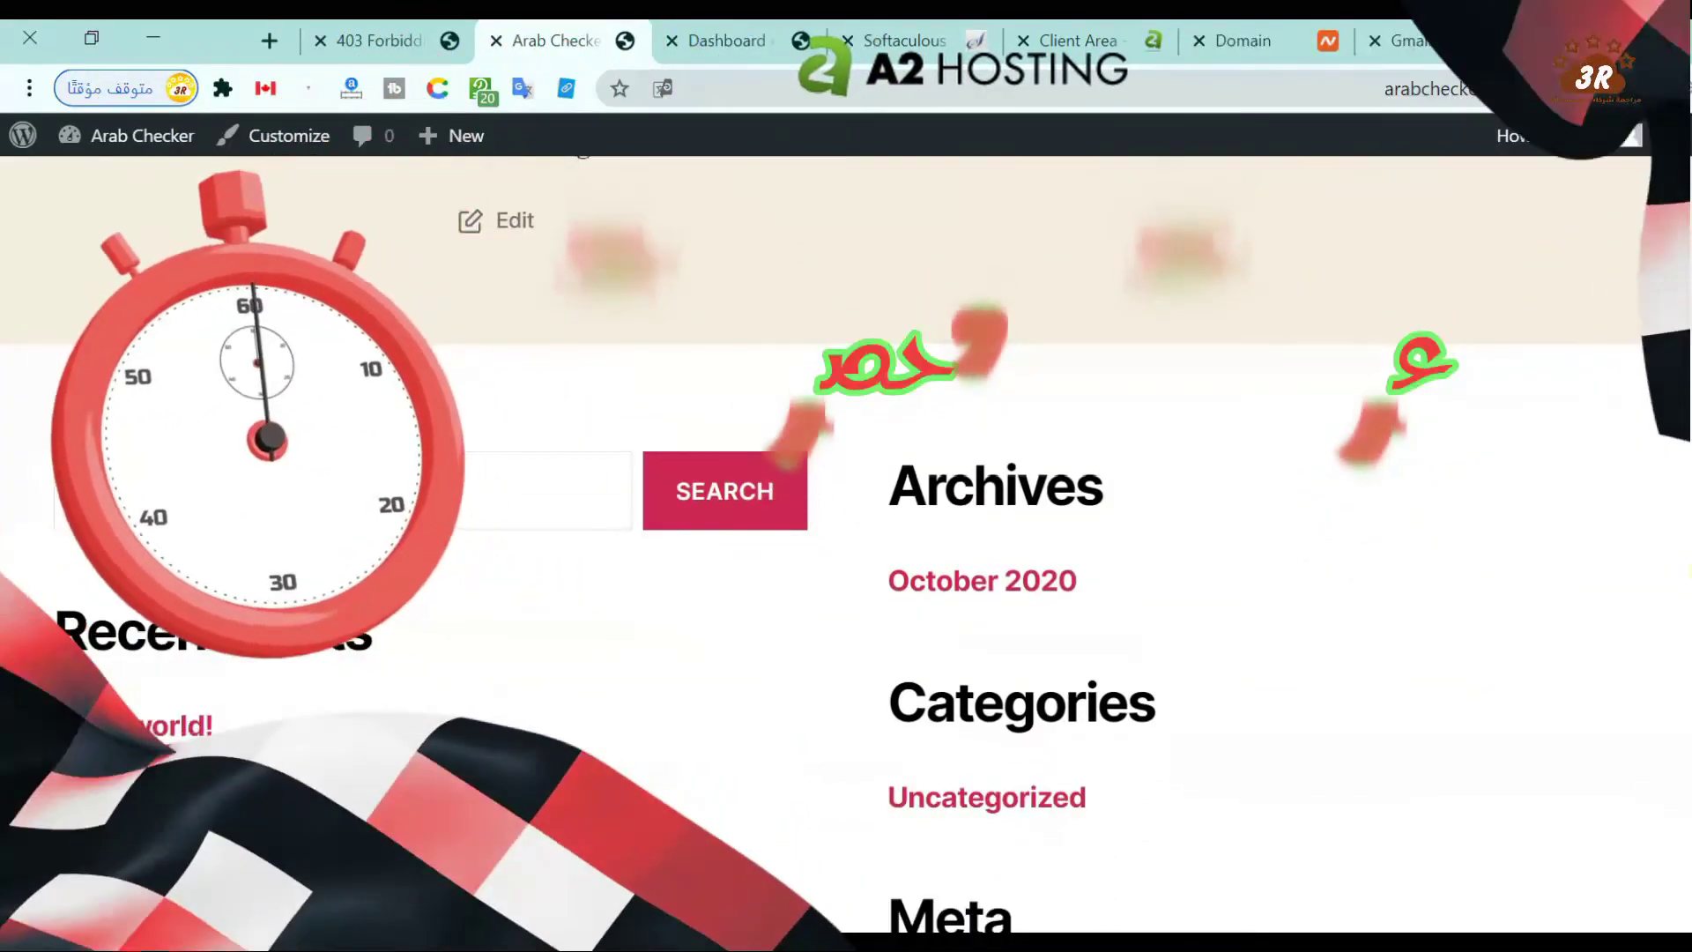
- Switch to the WordPress dashboard of arabchecker.com and look over its welcome section and widgets
{"action": "scroll", "coordinate": [1635, 228], "scroll_direction": "up", "scroll_amount": 13}
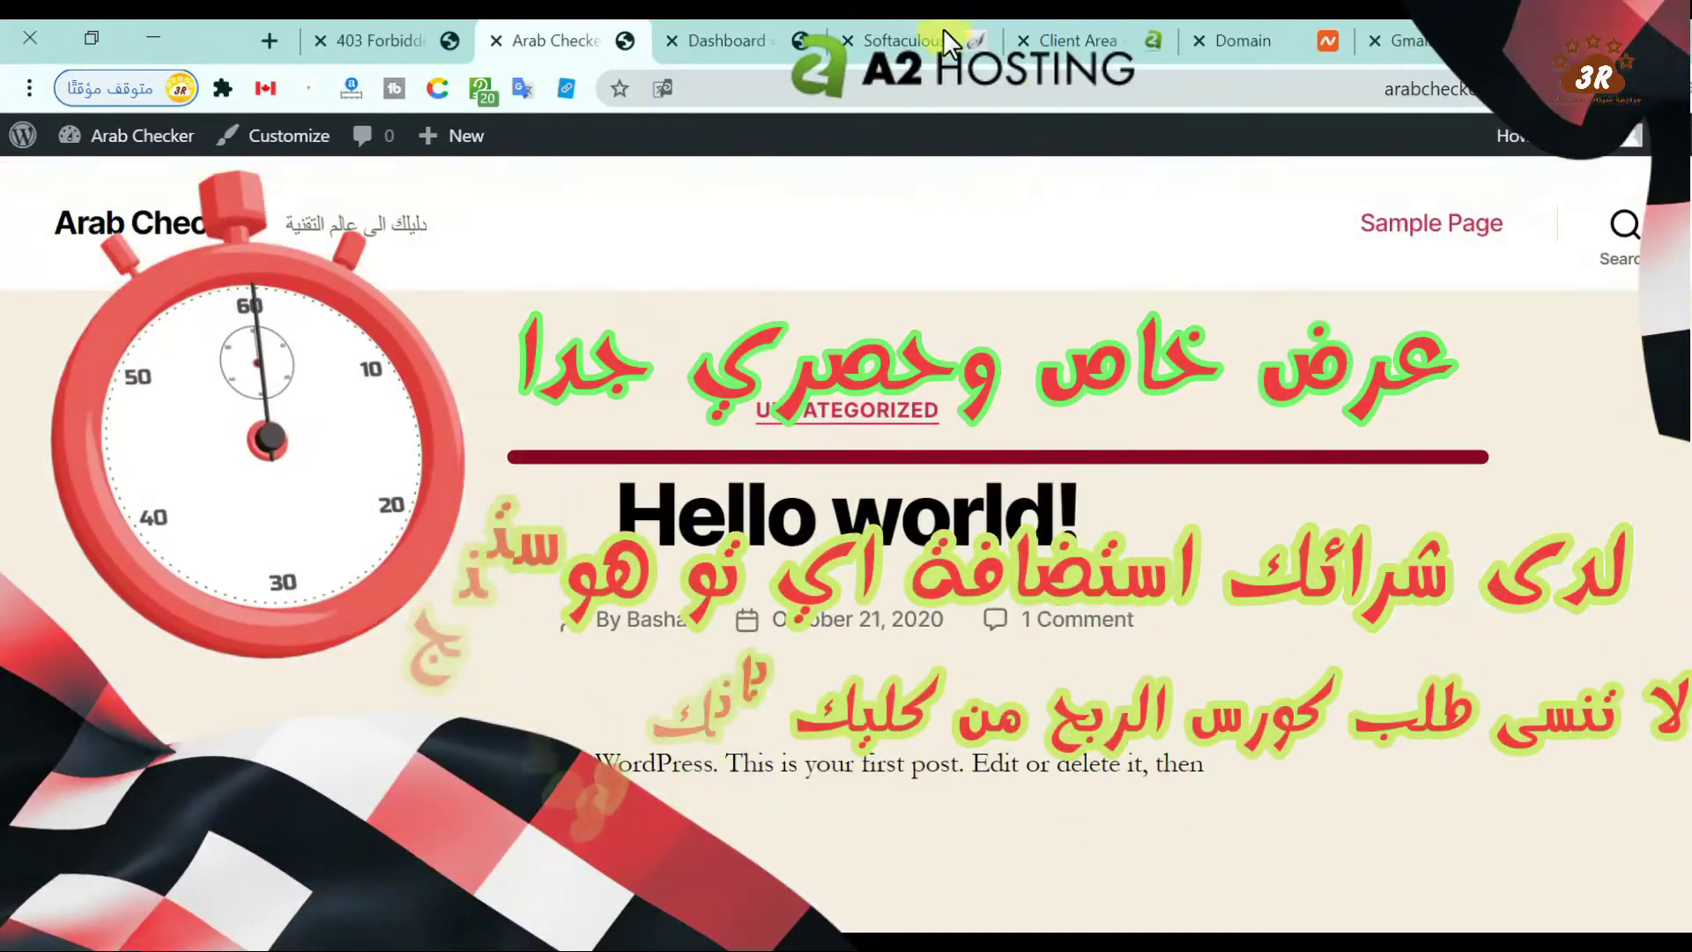
{"action": "left_click", "coordinate": [690, 23]}
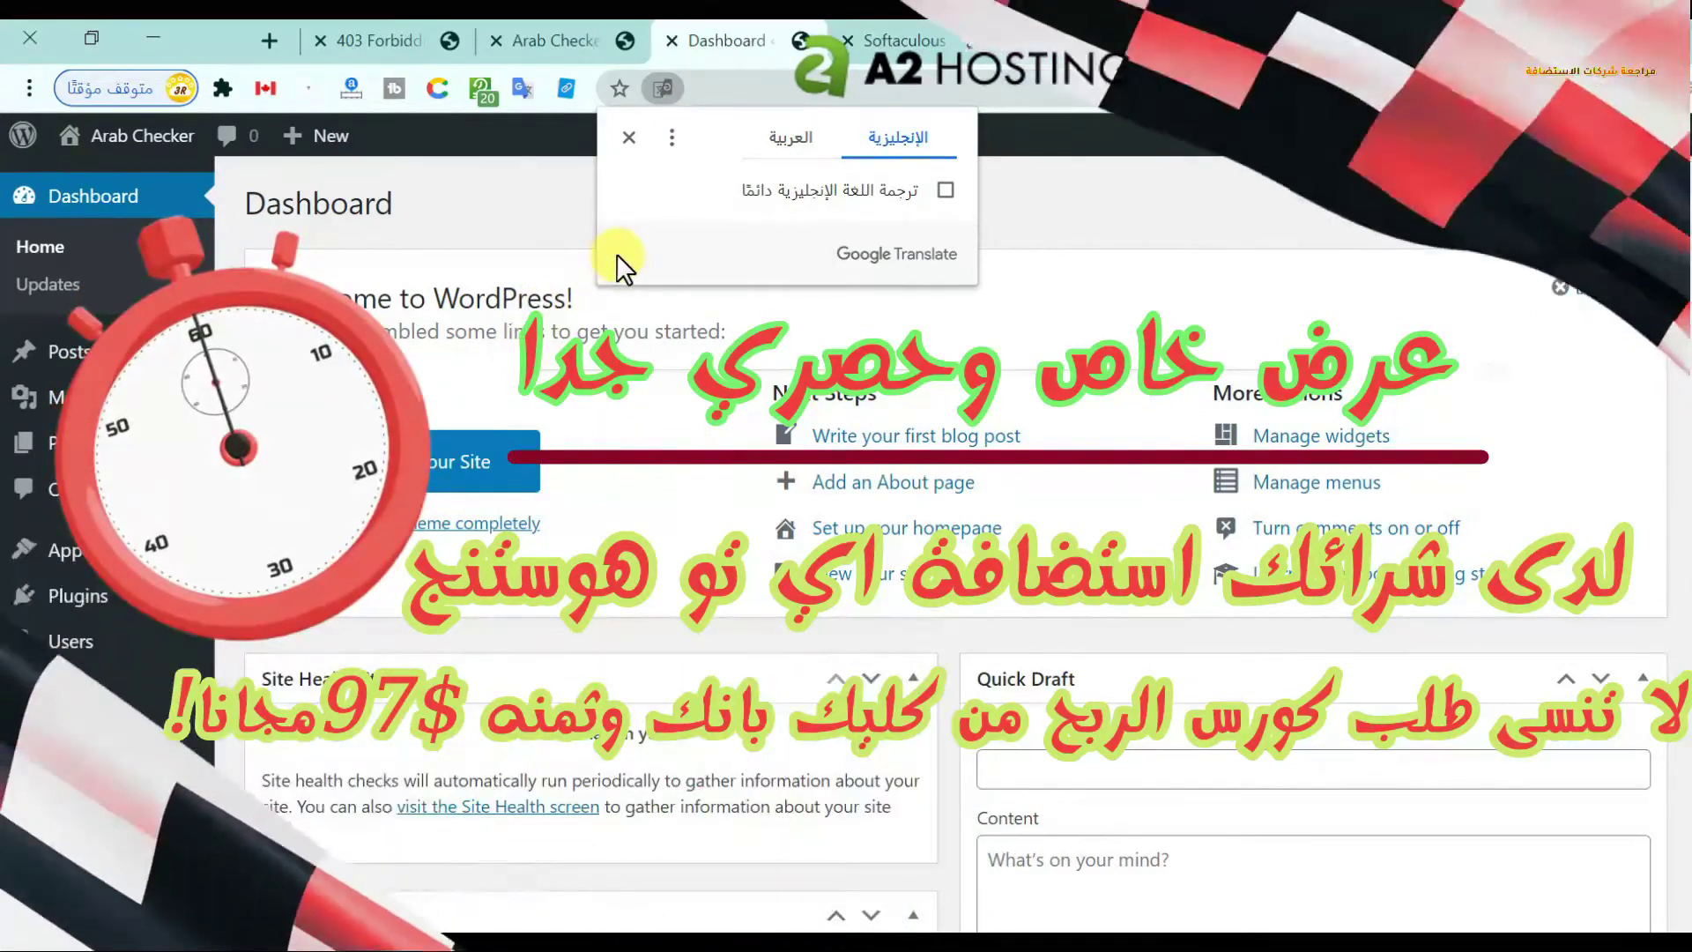
{"action": "left_click", "coordinate": [547, 223]}
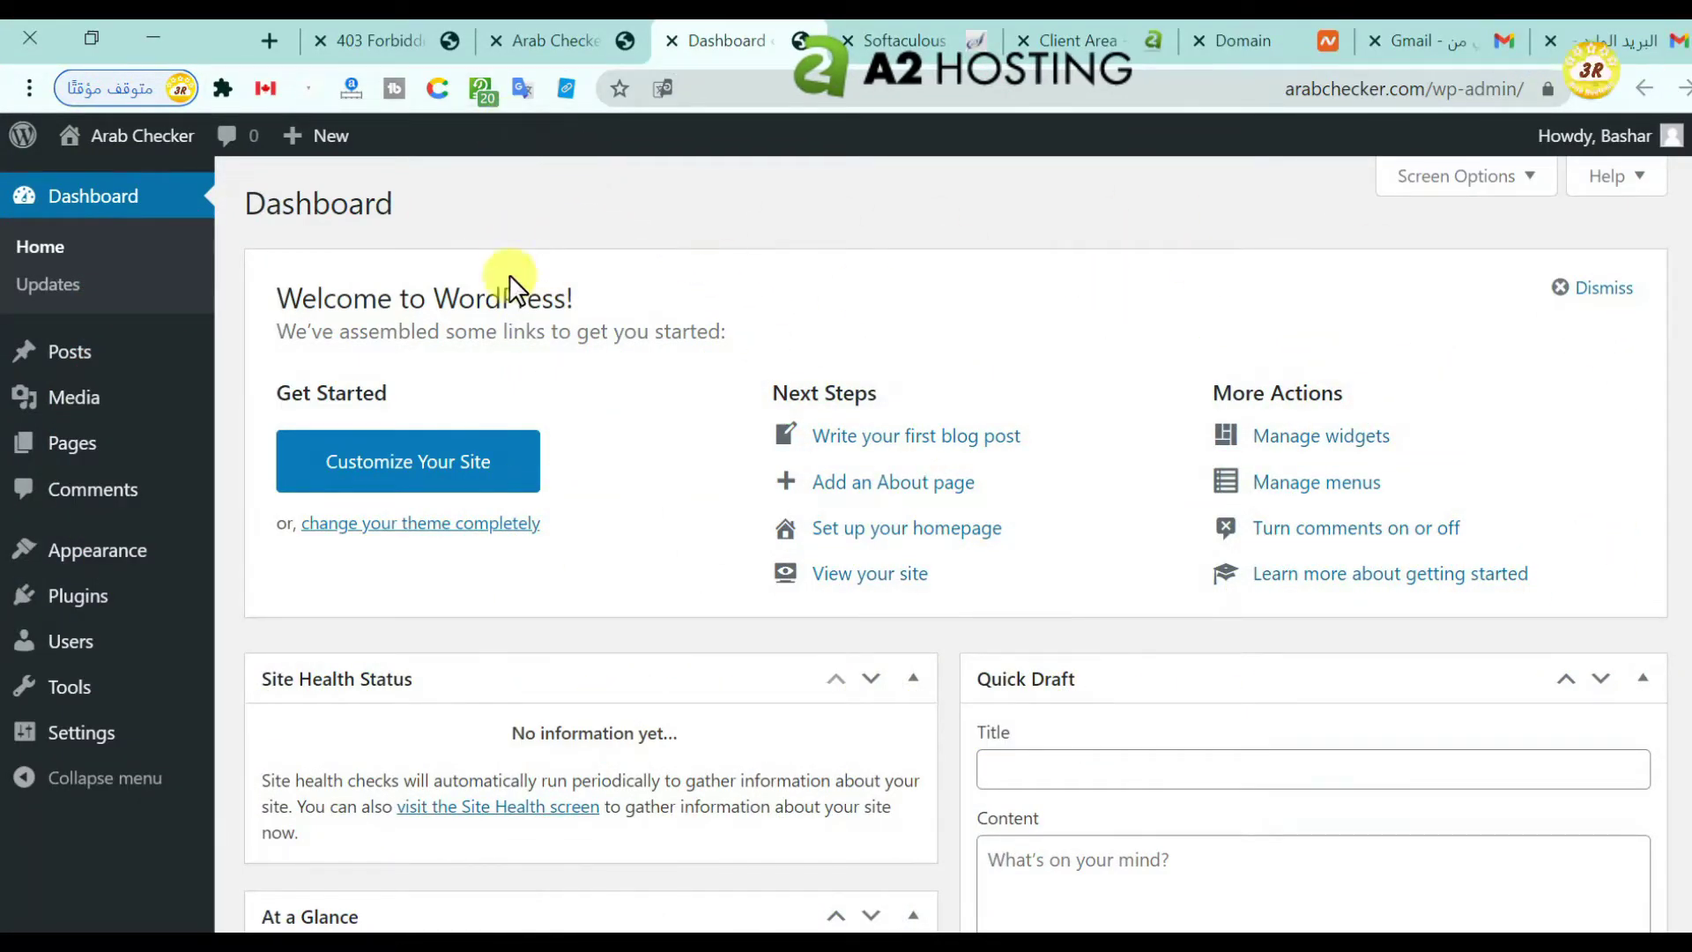
{"action": "scroll", "coordinate": [1687, 287], "scroll_direction": "down", "scroll_amount": 8}
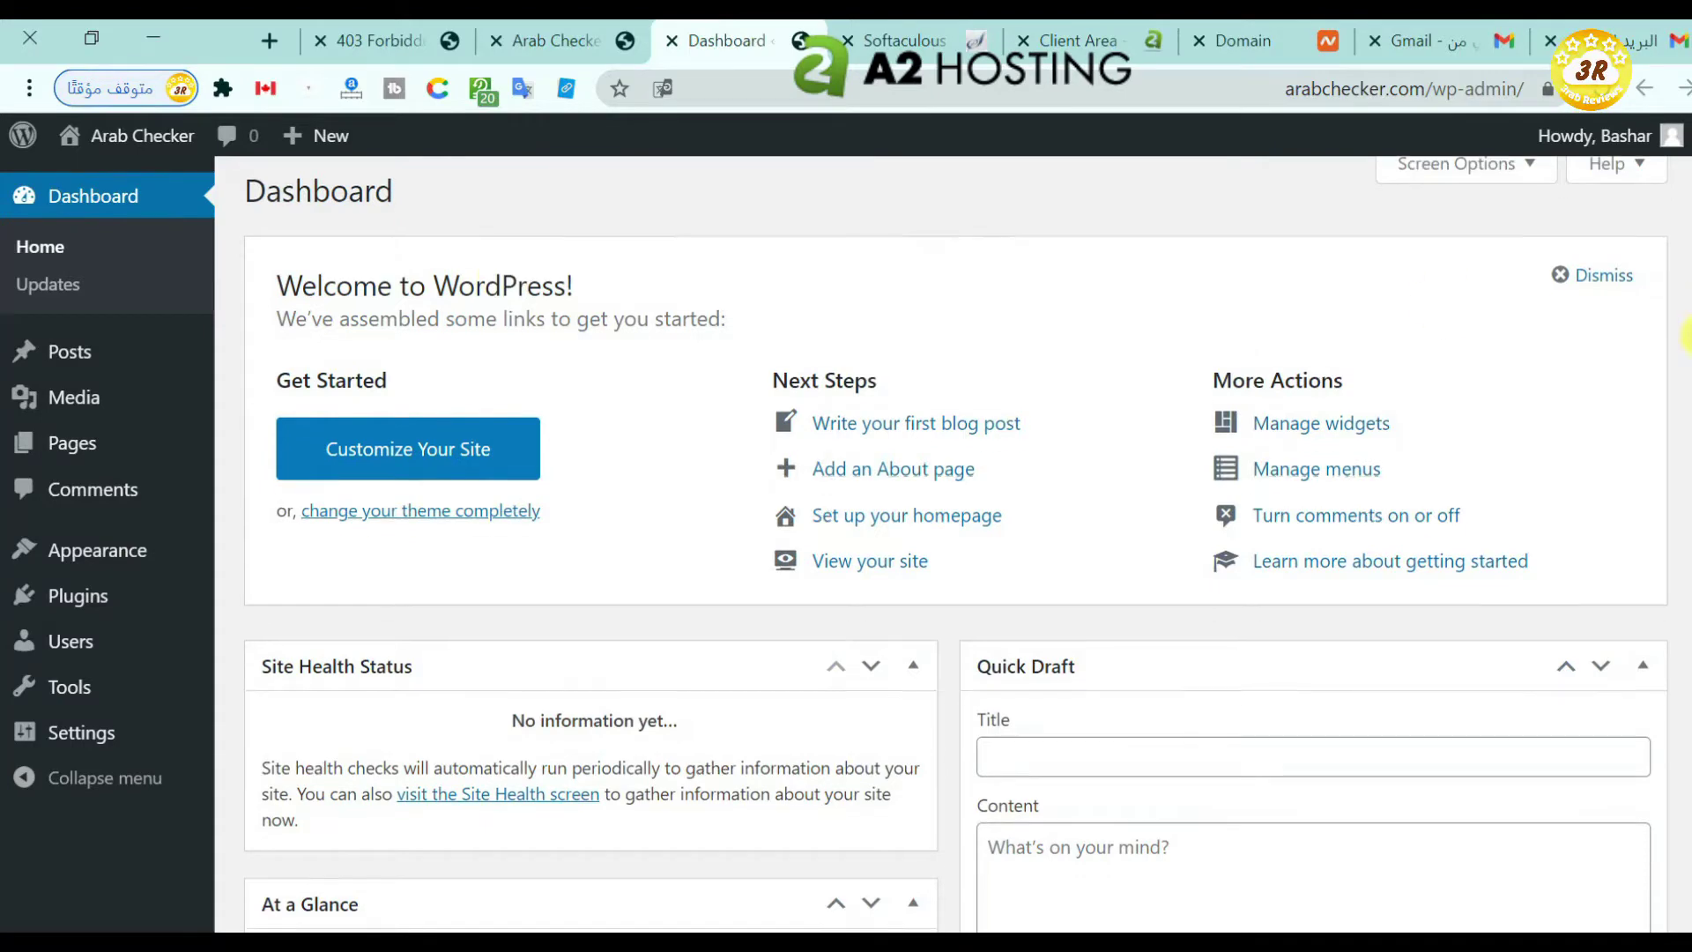
{"action": "scroll", "coordinate": [1685, 480], "scroll_direction": "up", "scroll_amount": 8}
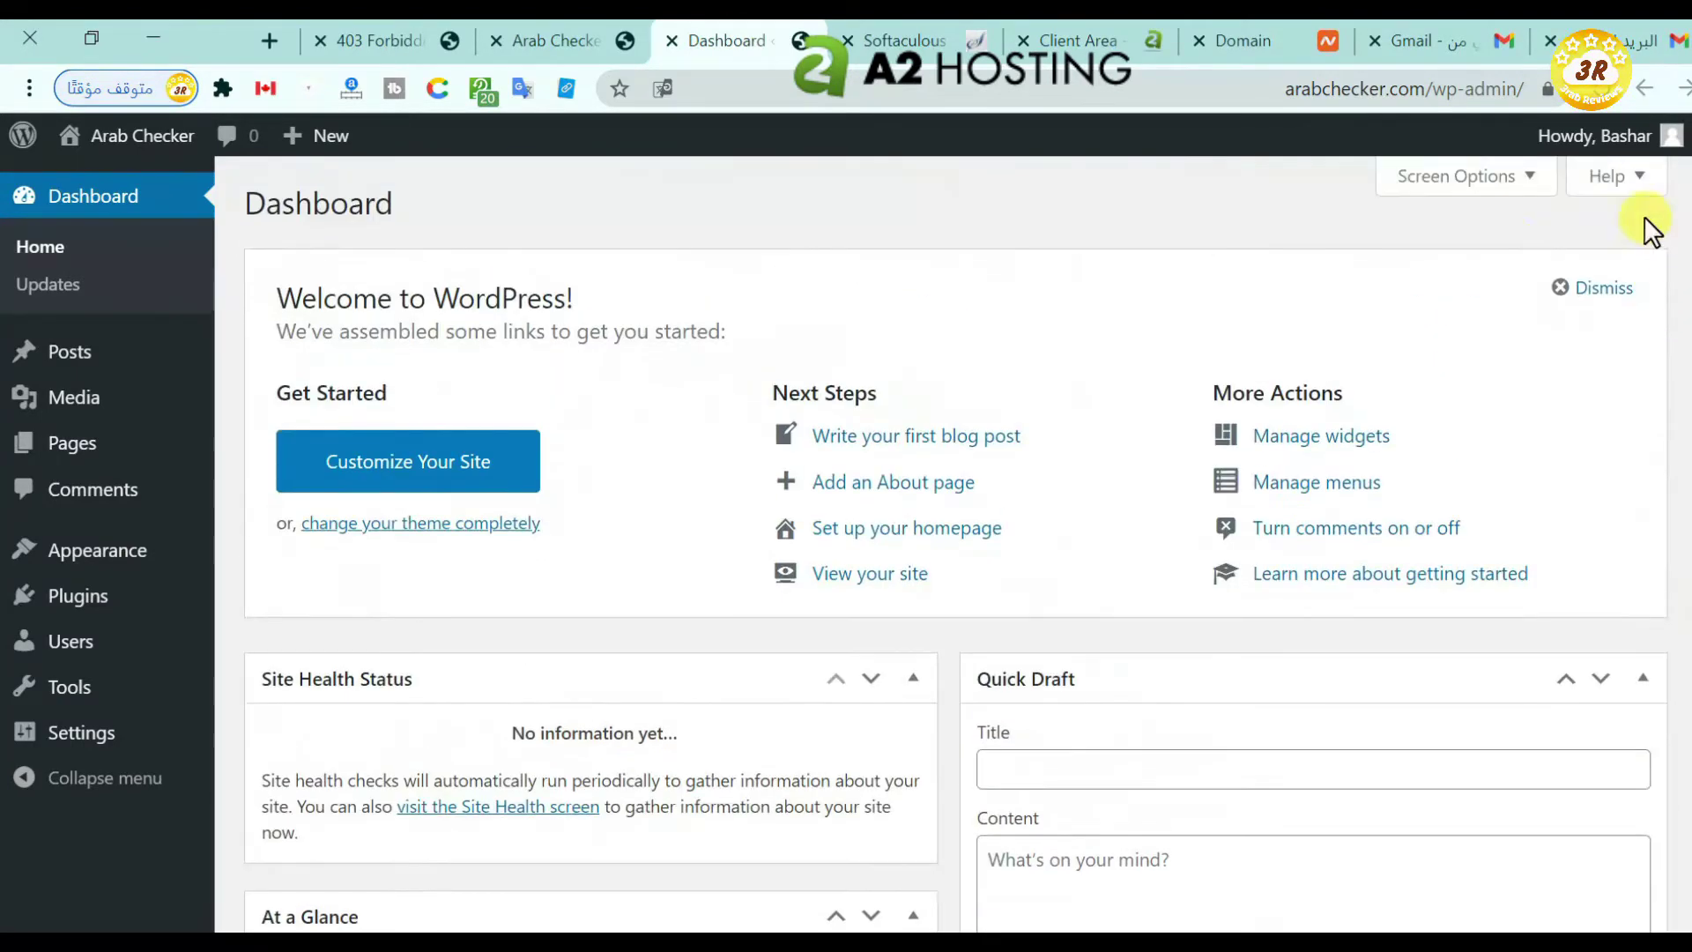
- In WordPress's general settings, set the week to start on Saturday and save the changes
{"action": "mouse_move", "coordinate": [53, 362]}
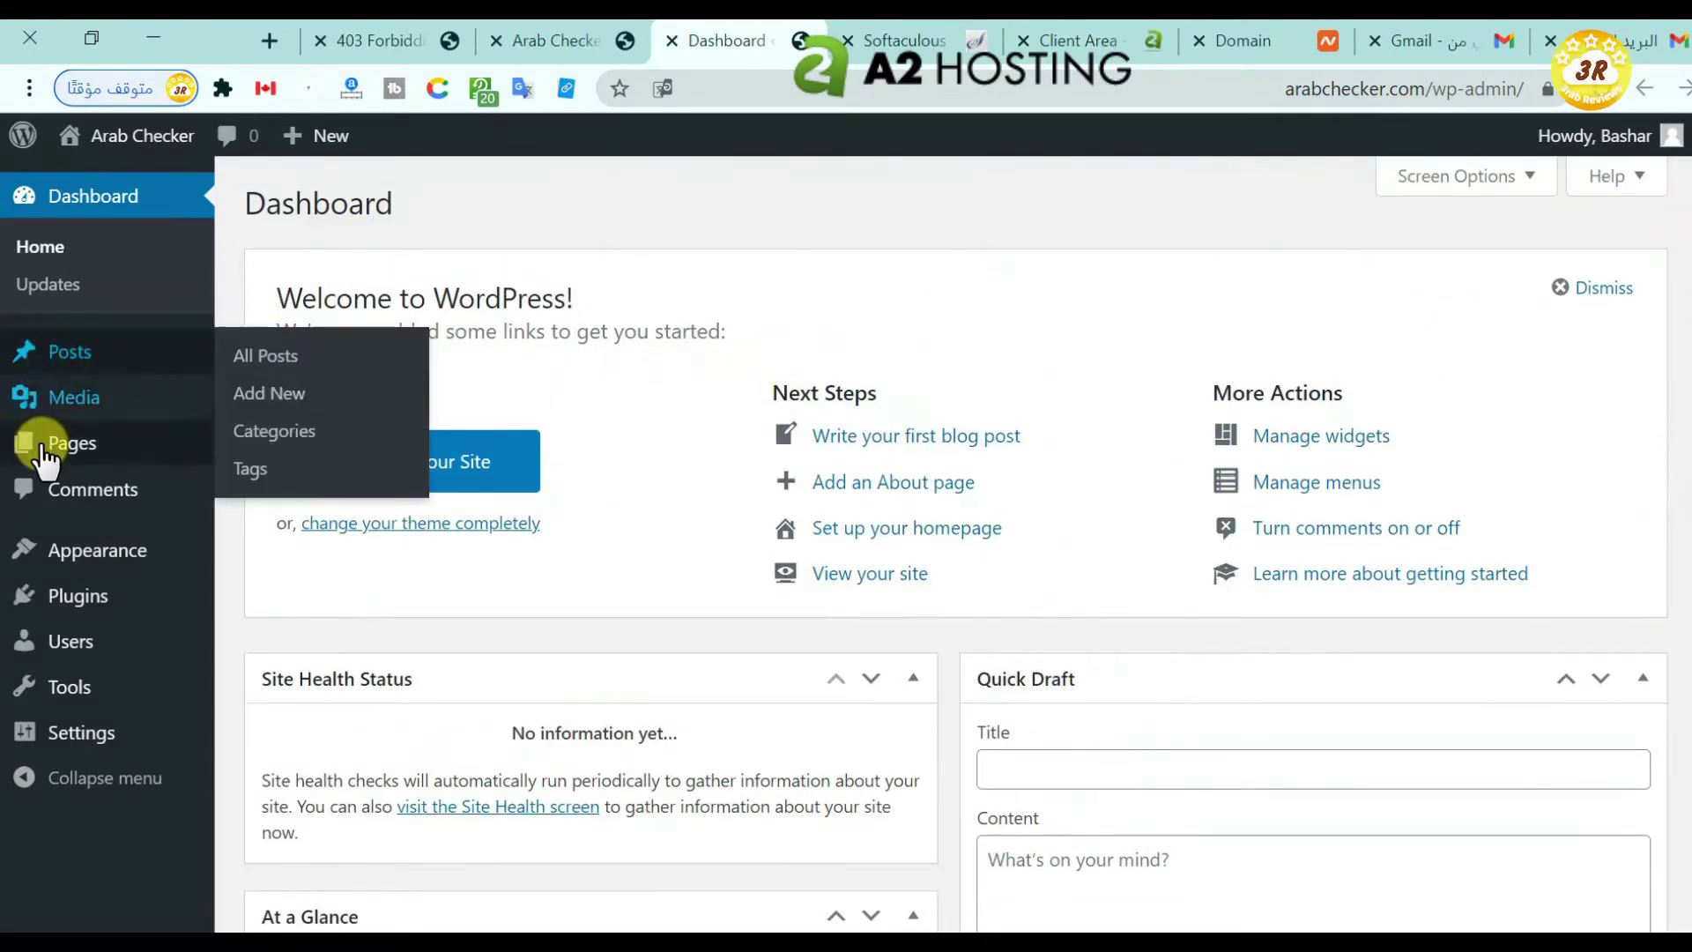
{"action": "mouse_move", "coordinate": [76, 735]}
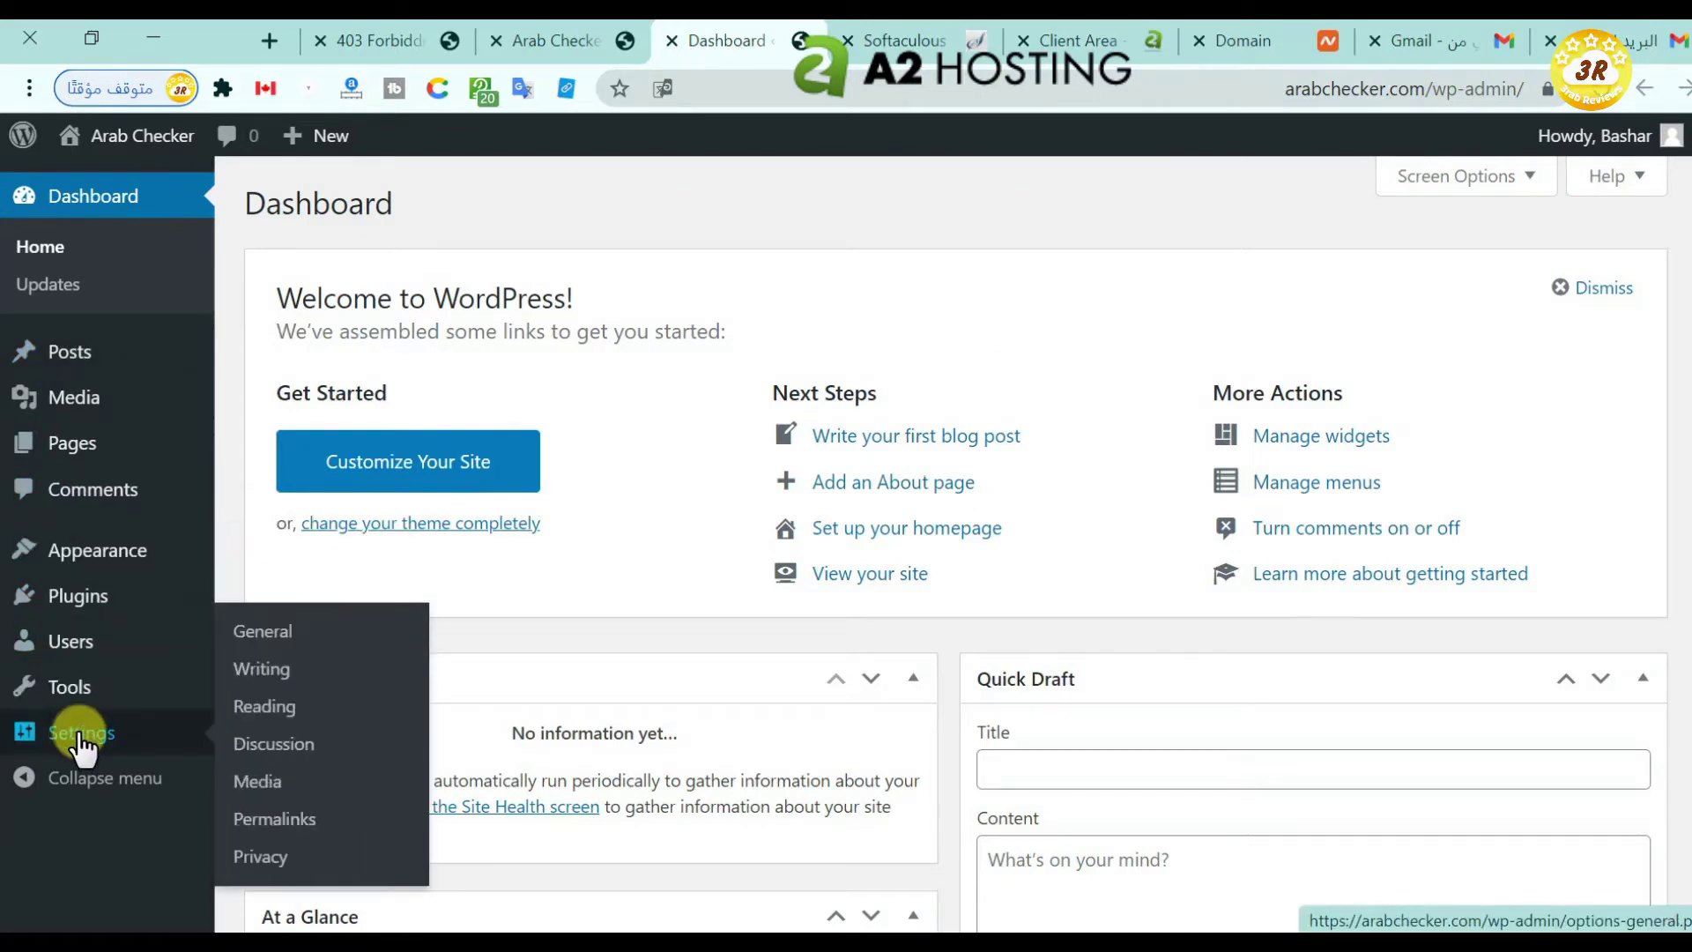
{"action": "left_click", "coordinate": [260, 649]}
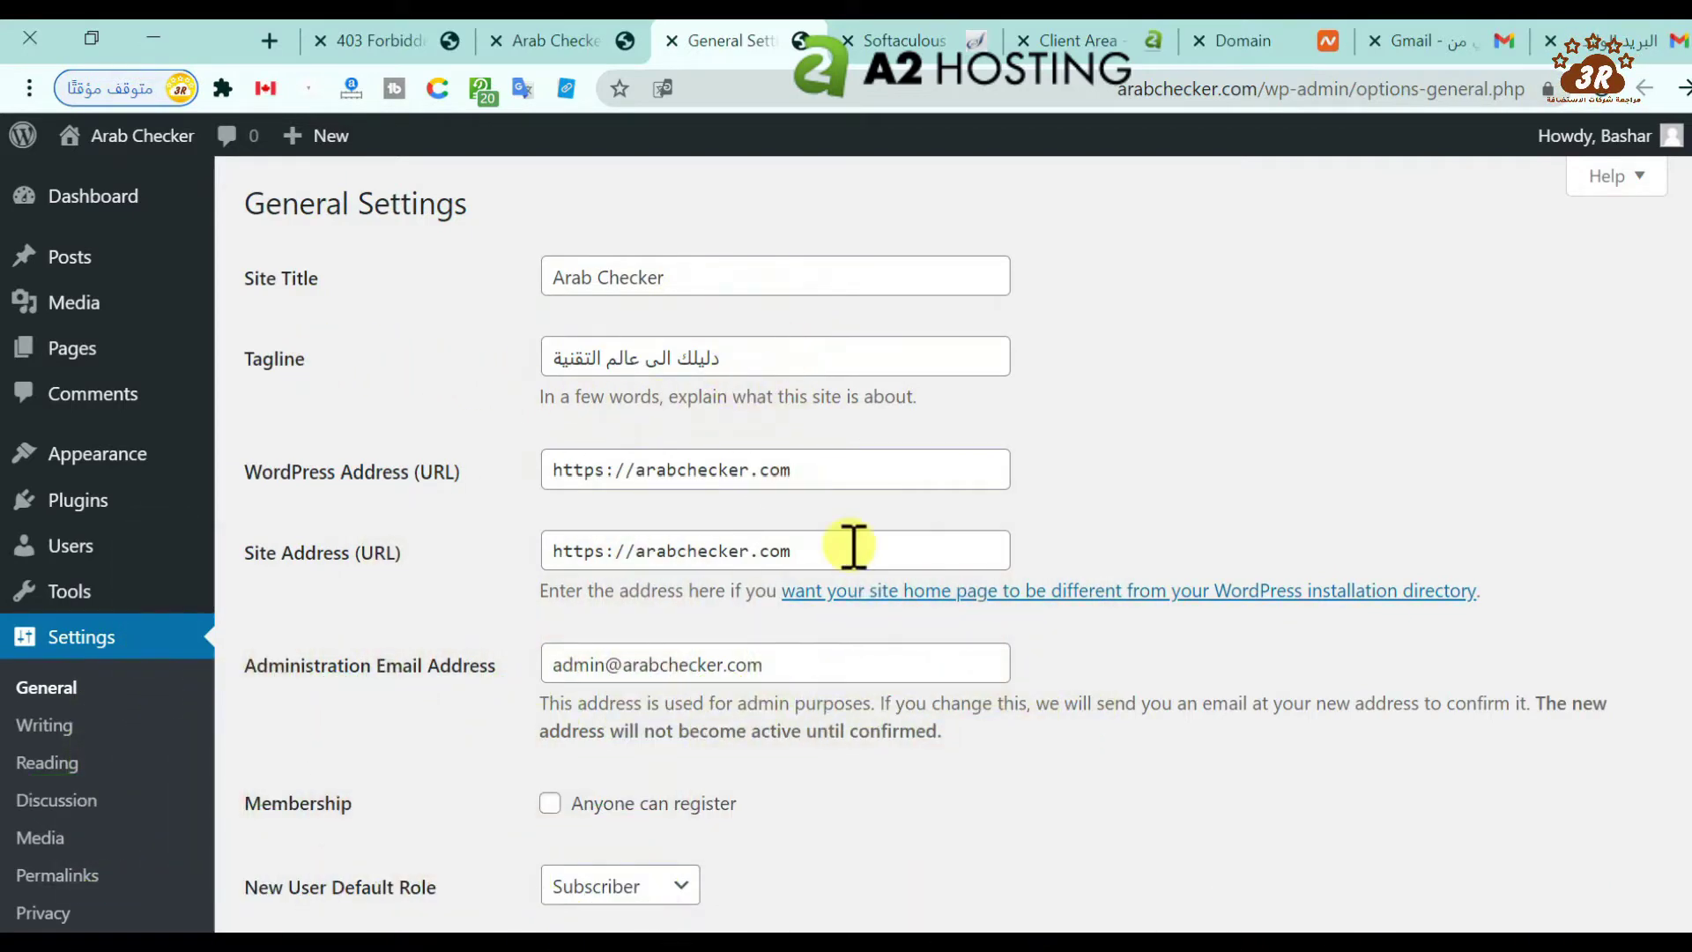
{"action": "scroll", "coordinate": [1372, 556], "scroll_direction": "down", "scroll_amount": 4}
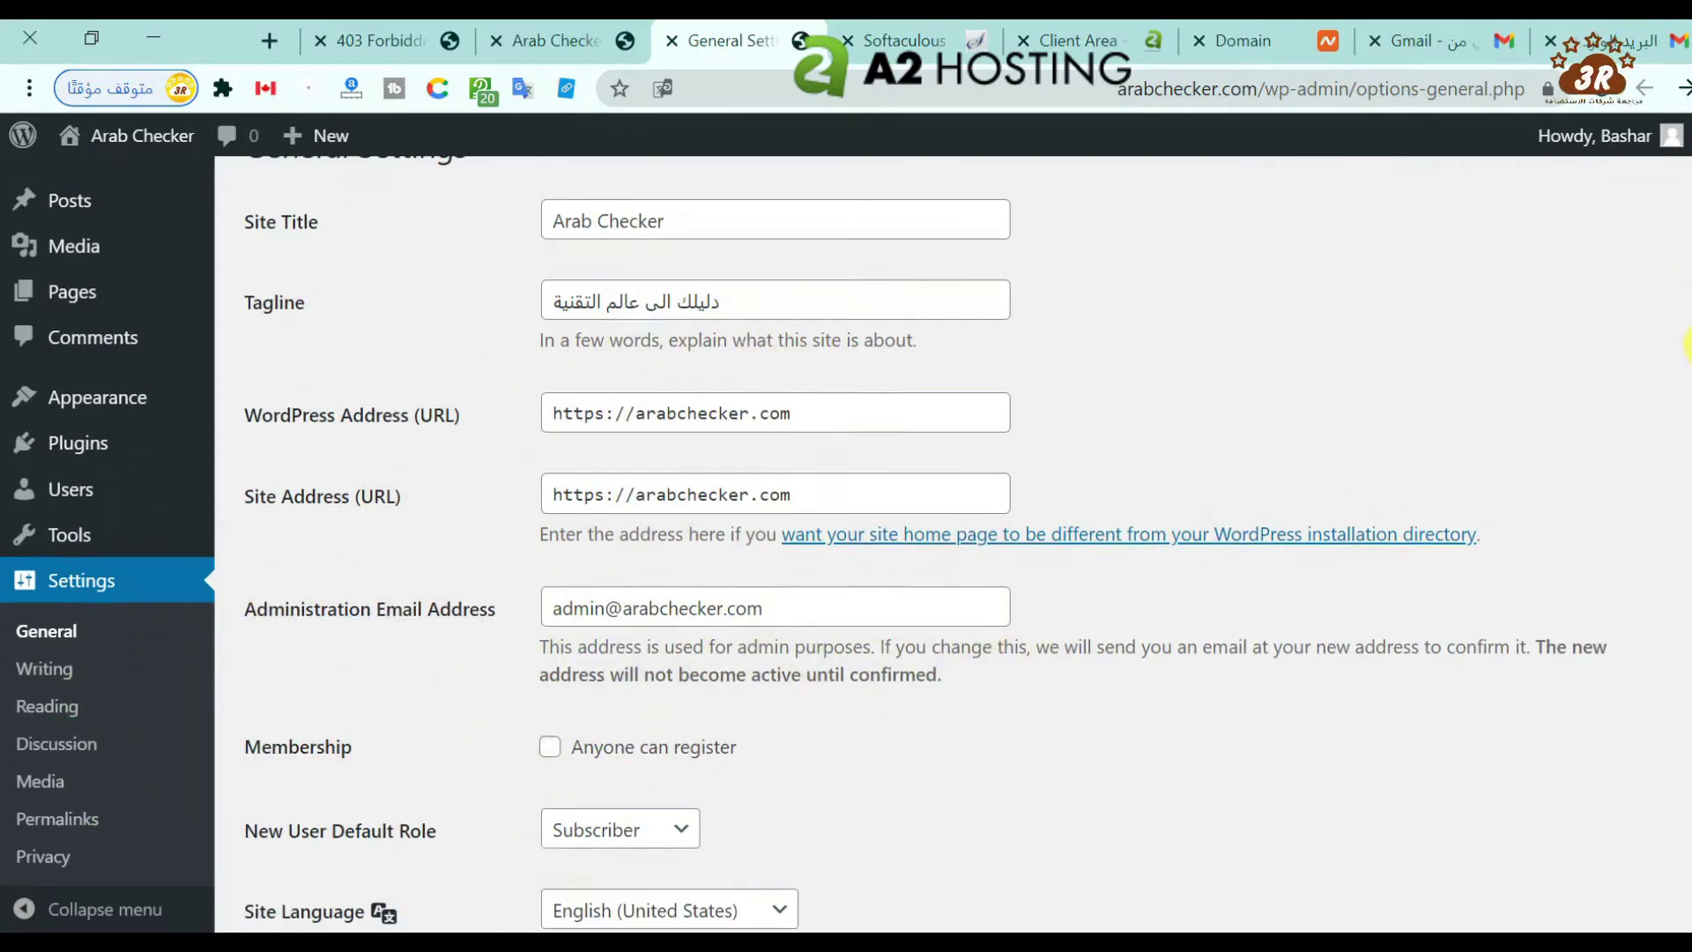
{"action": "scroll", "coordinate": [946, 545], "scroll_direction": "down", "scroll_amount": 2}
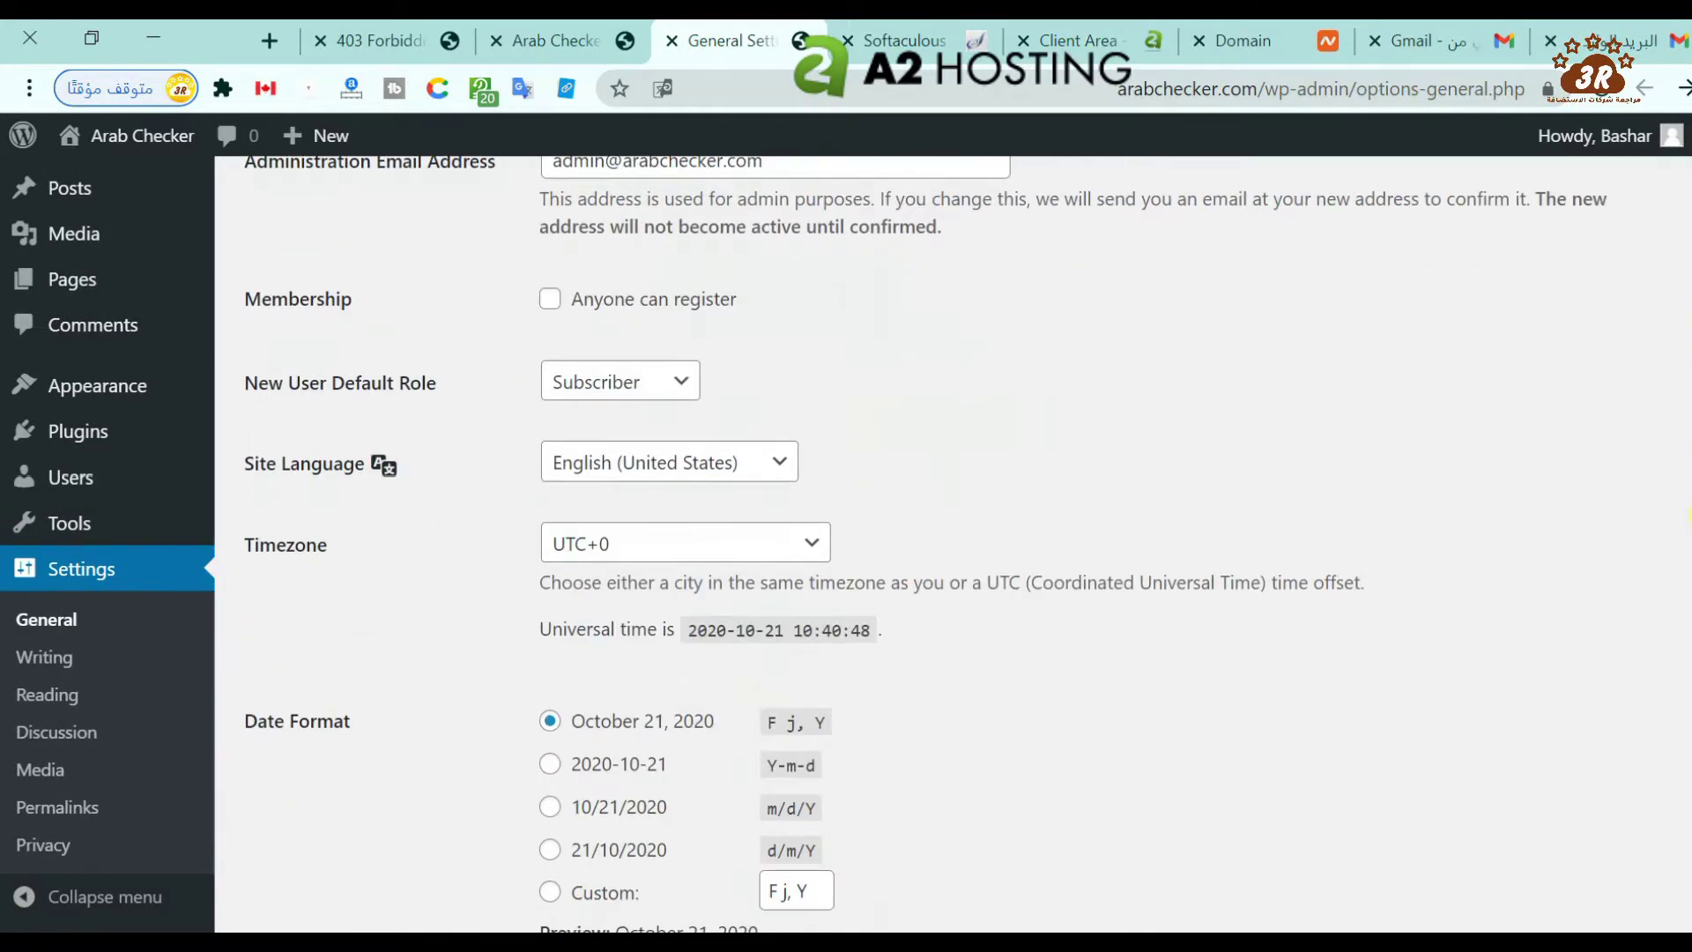
{"action": "scroll", "coordinate": [946, 544], "scroll_direction": "down", "scroll_amount": 1}
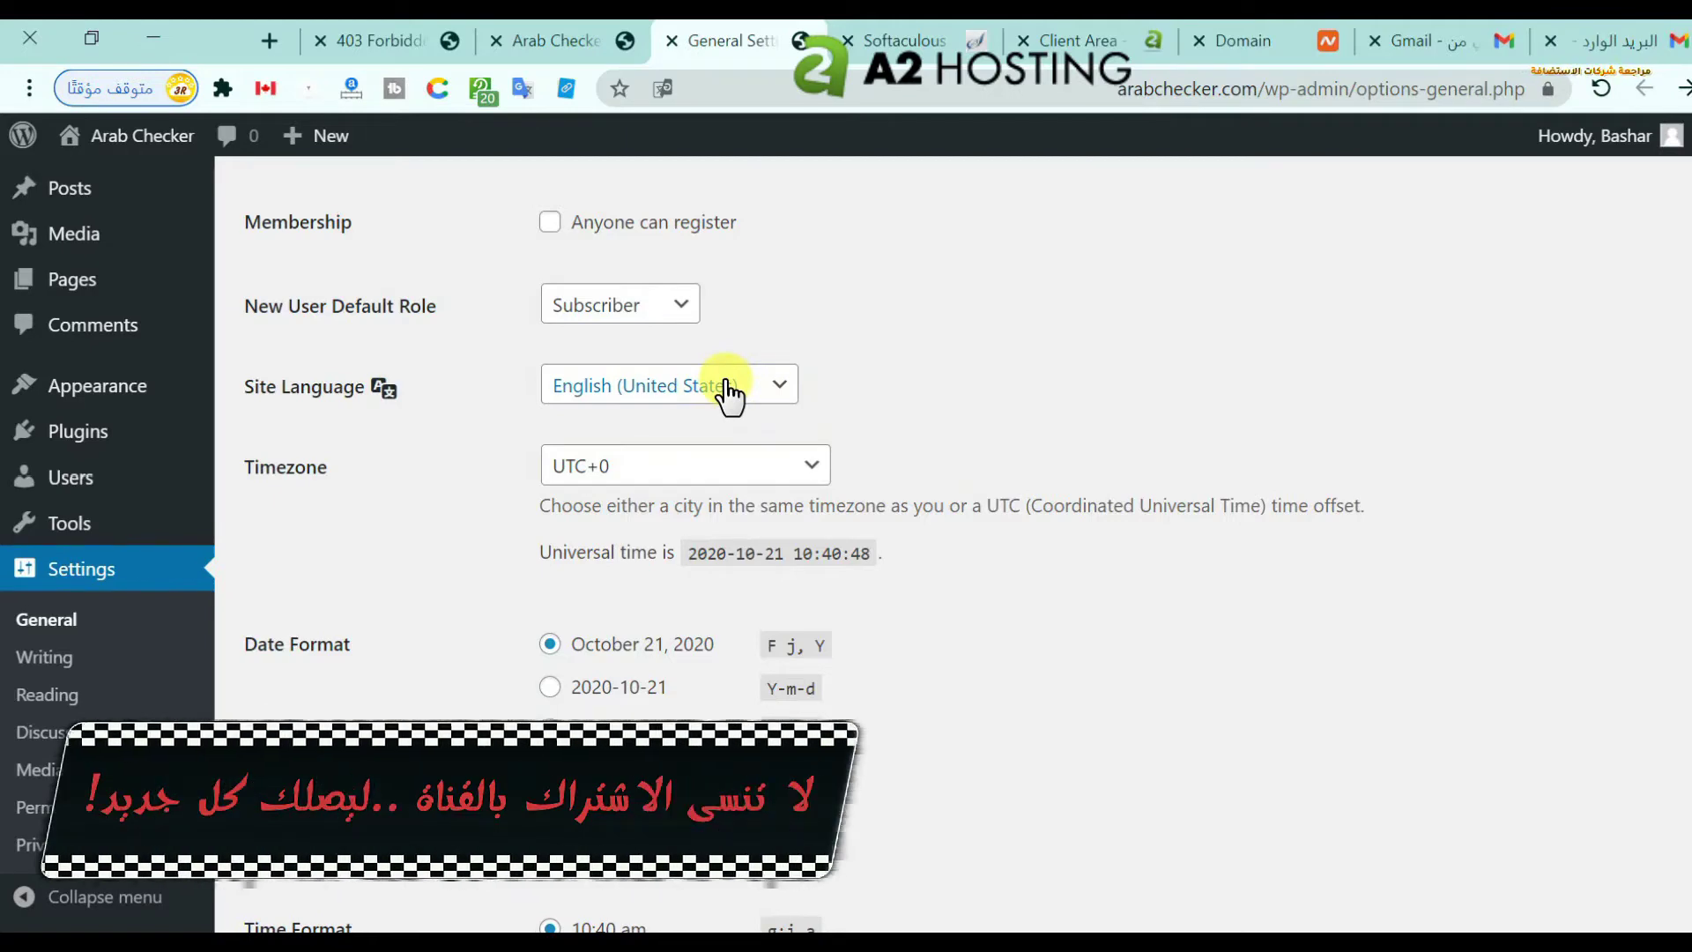
{"action": "scroll", "coordinate": [1685, 567], "scroll_direction": "down", "scroll_amount": 1}
{"action": "scroll", "coordinate": [1685, 567], "scroll_direction": "down", "scroll_amount": 5}
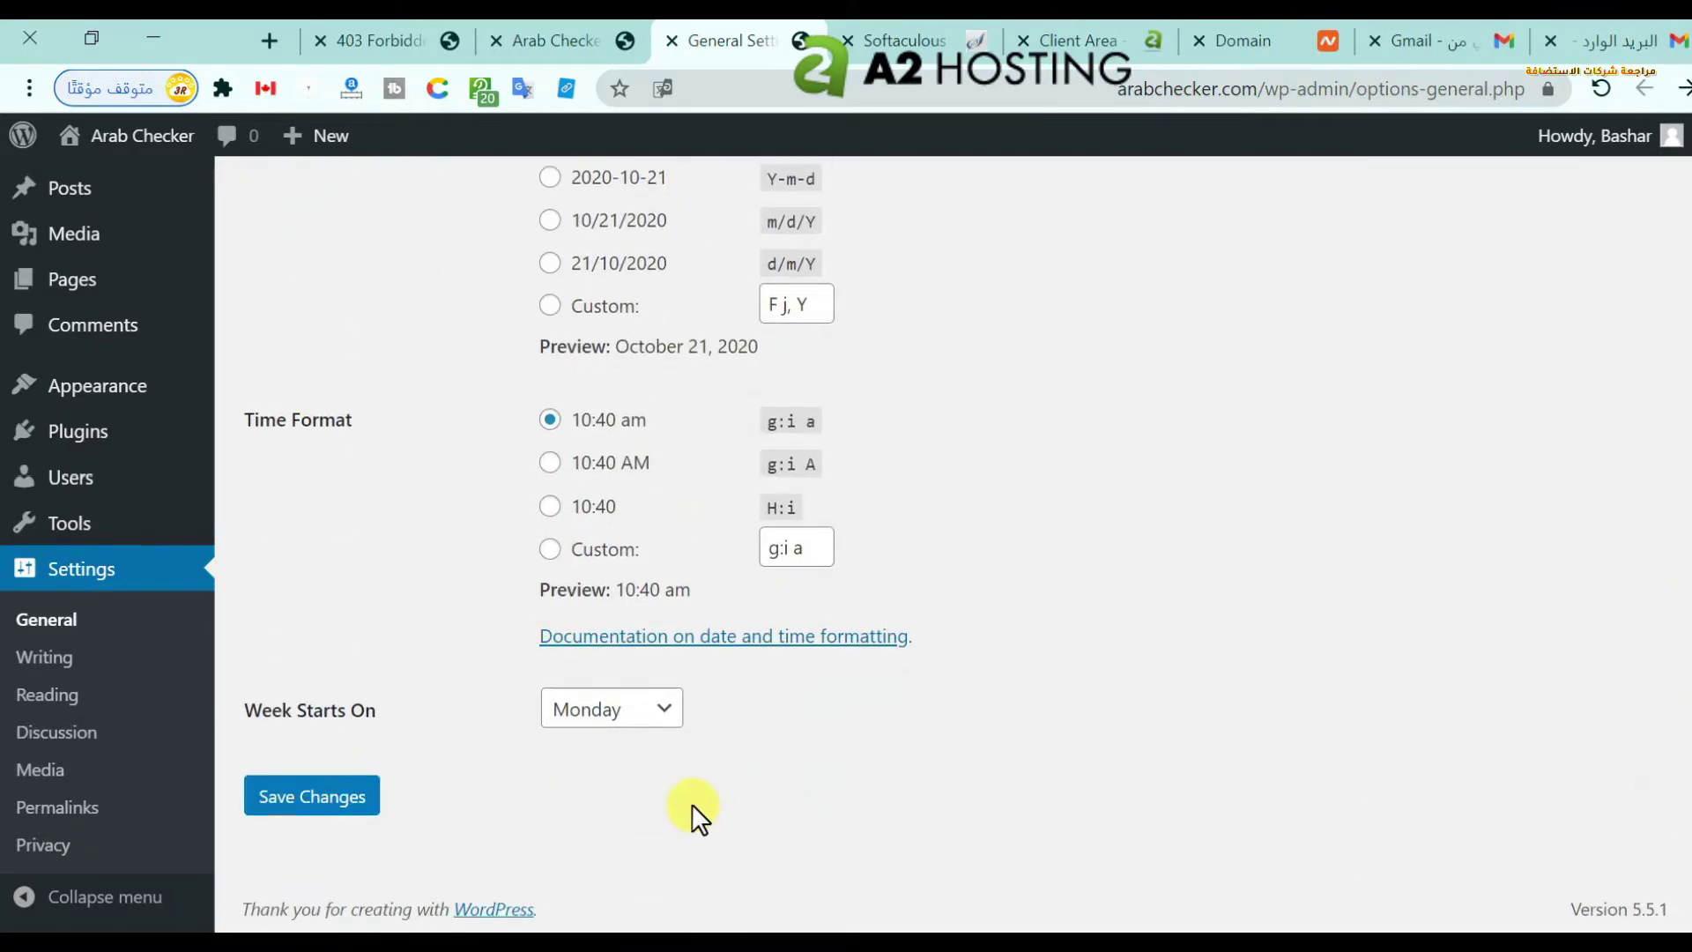
{"action": "left_click", "coordinate": [598, 705]}
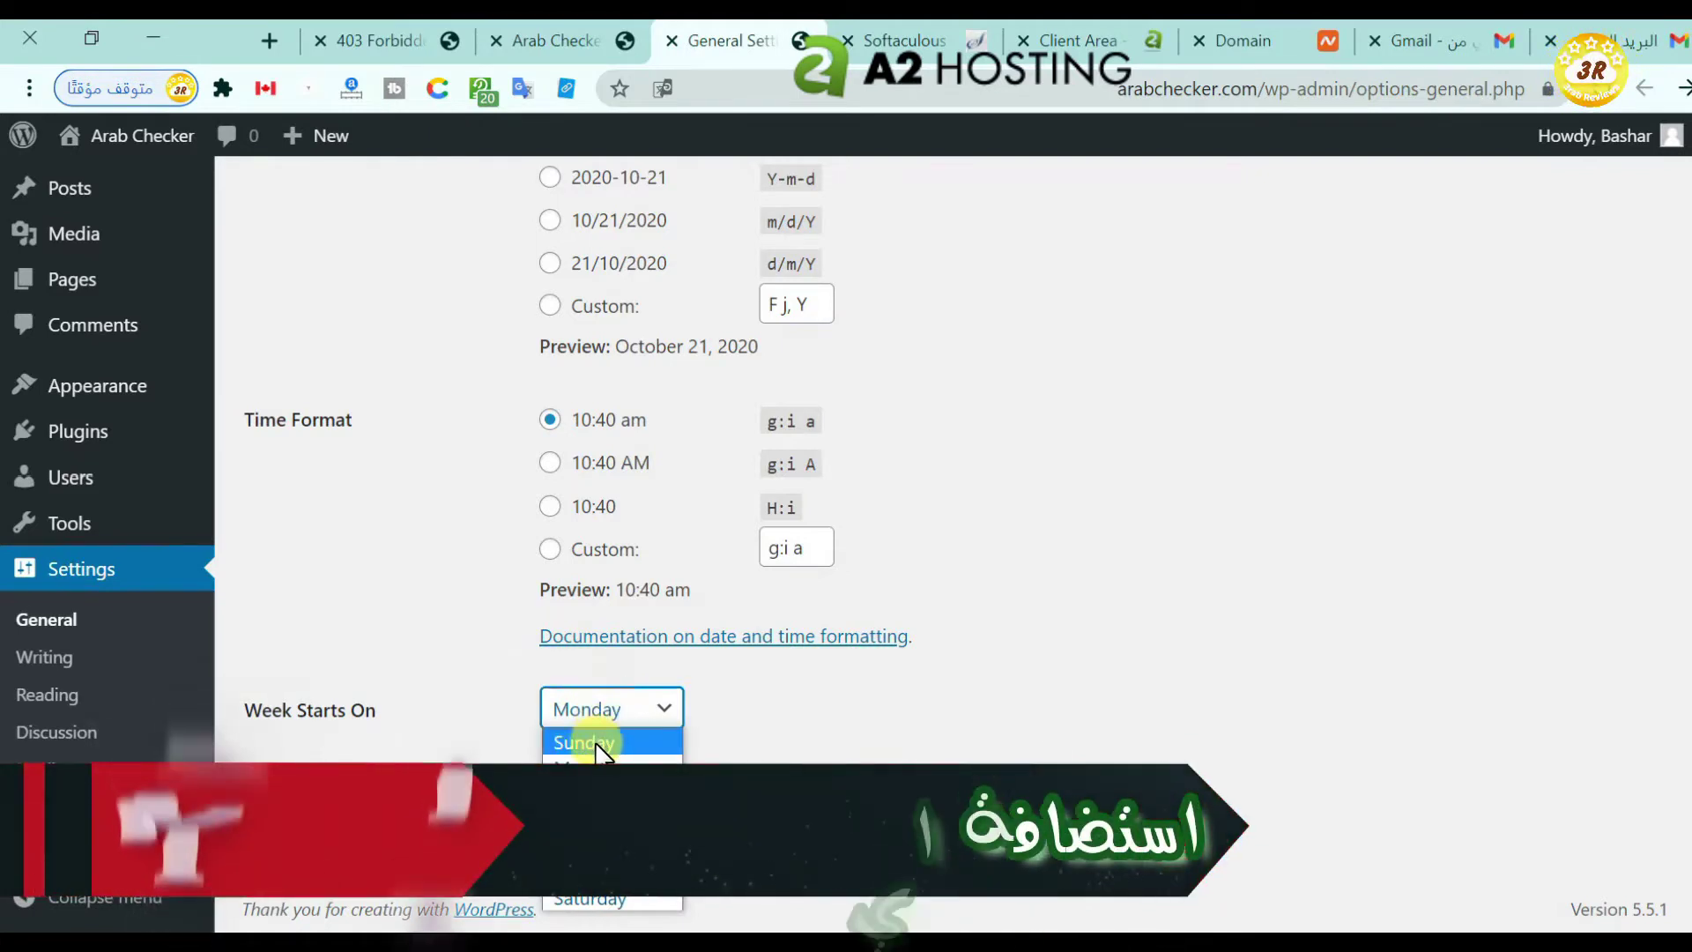
{"action": "left_click", "coordinate": [578, 899]}
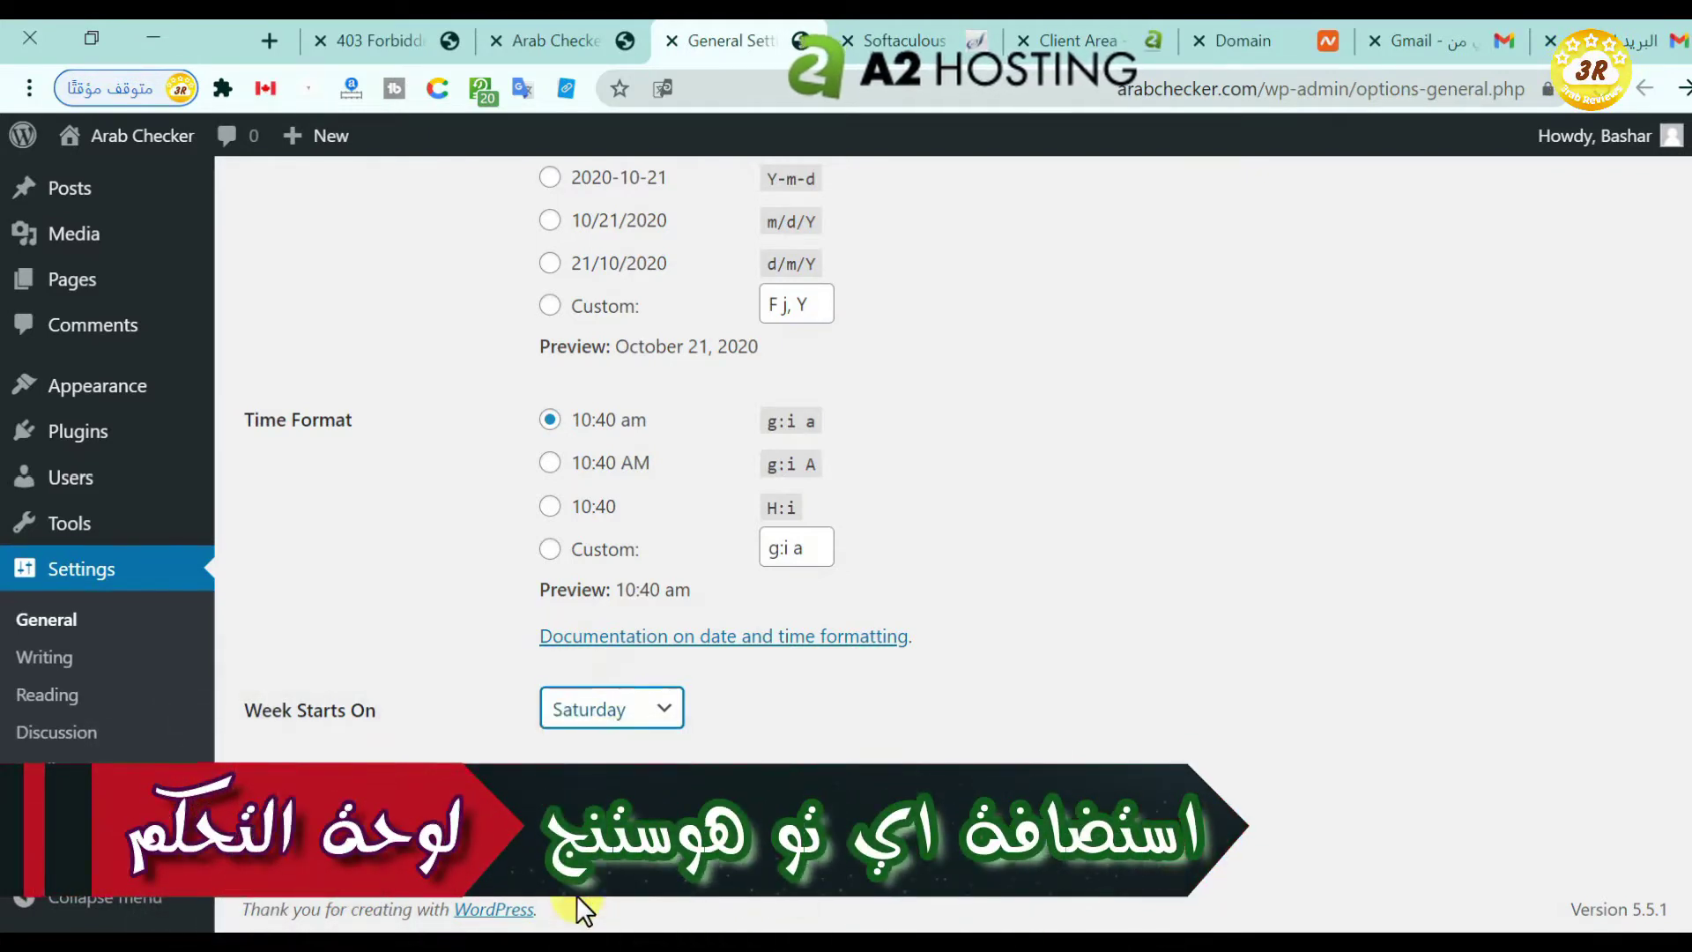
{"action": "left_click", "coordinate": [296, 797]}
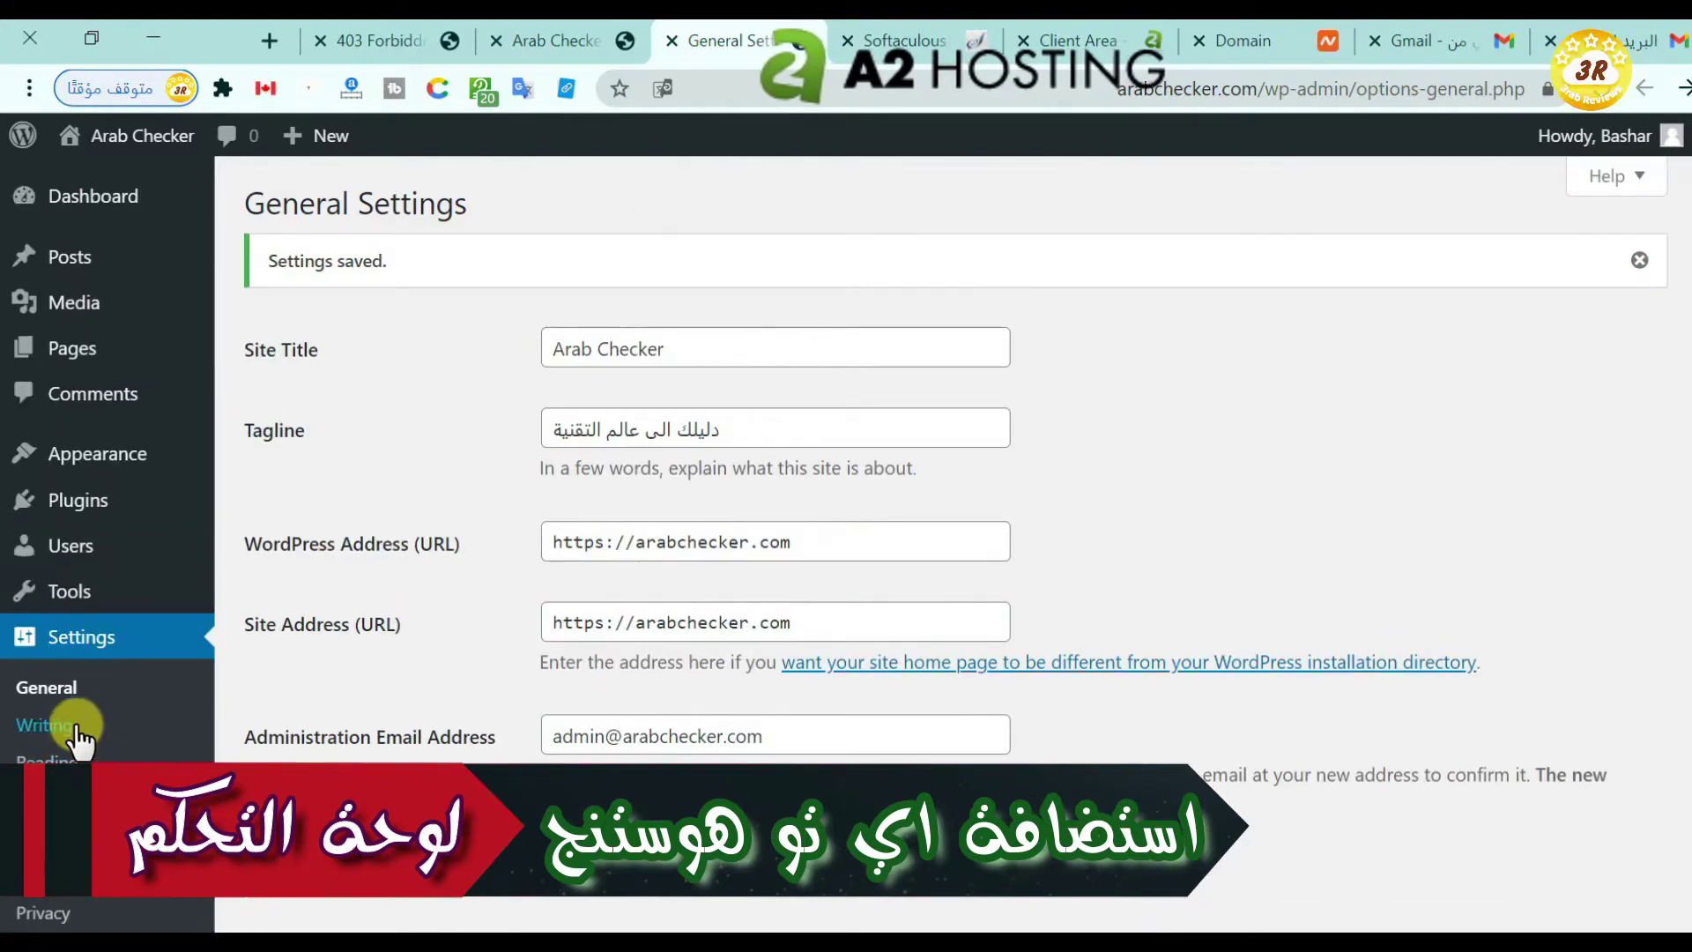
- Open the Reading settings, and in a separate tab create and publish a new page titled "Home", closing that tab when done
{"action": "left_click", "coordinate": [49, 758]}
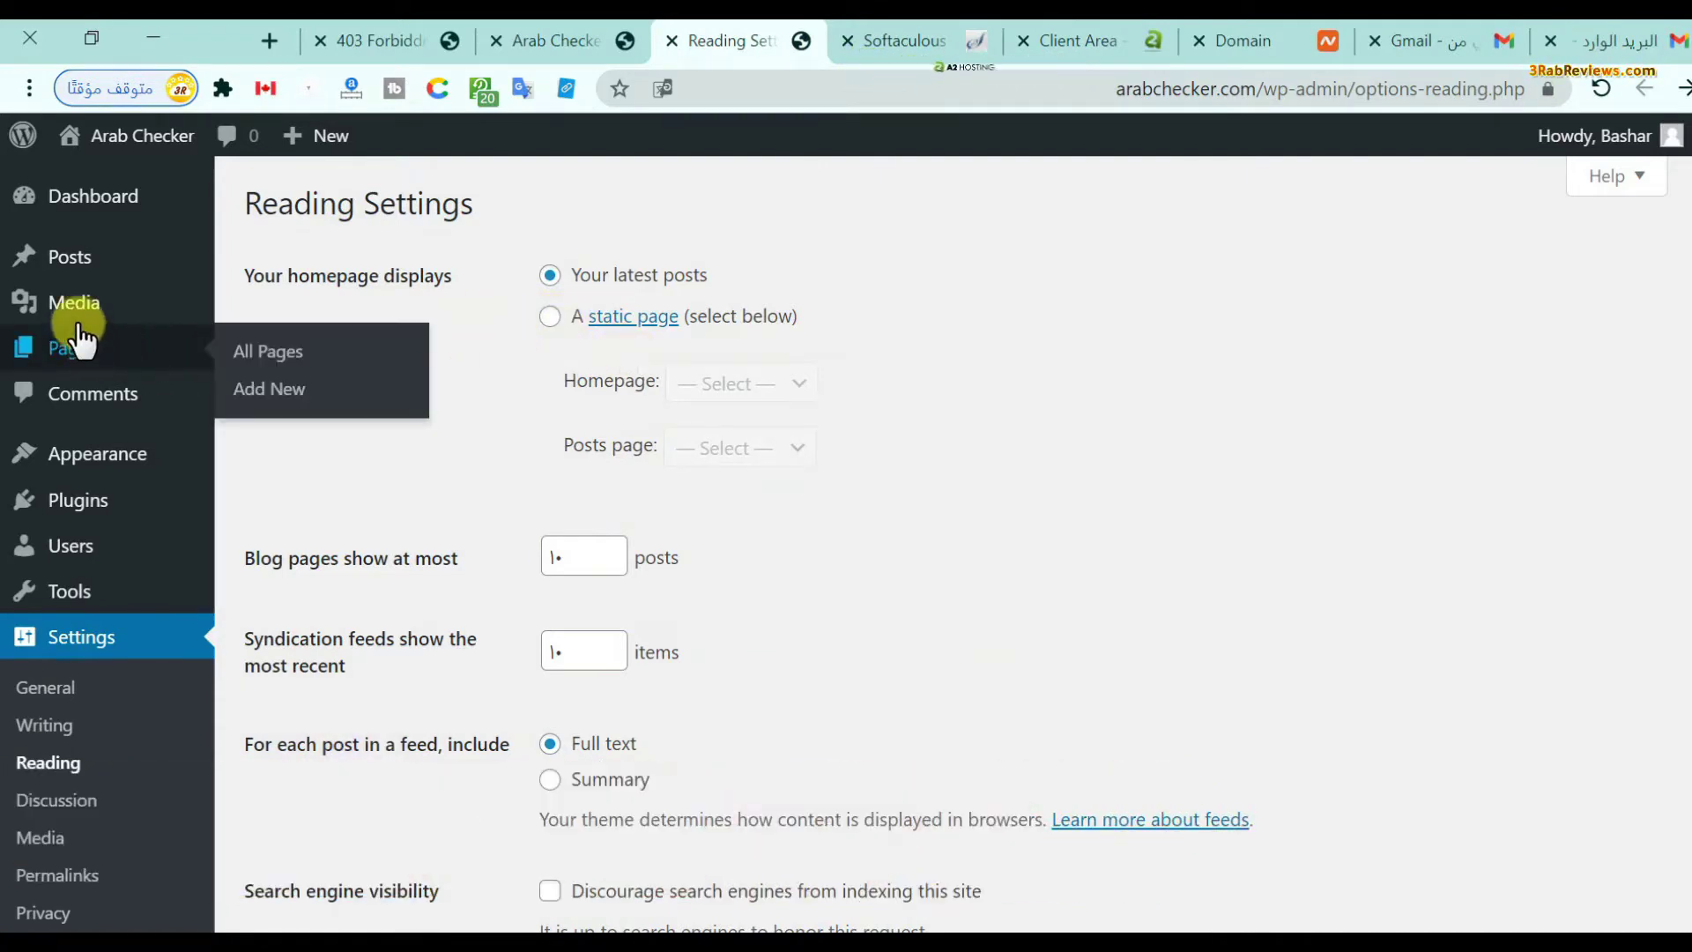
{"action": "mouse_move", "coordinate": [82, 351]}
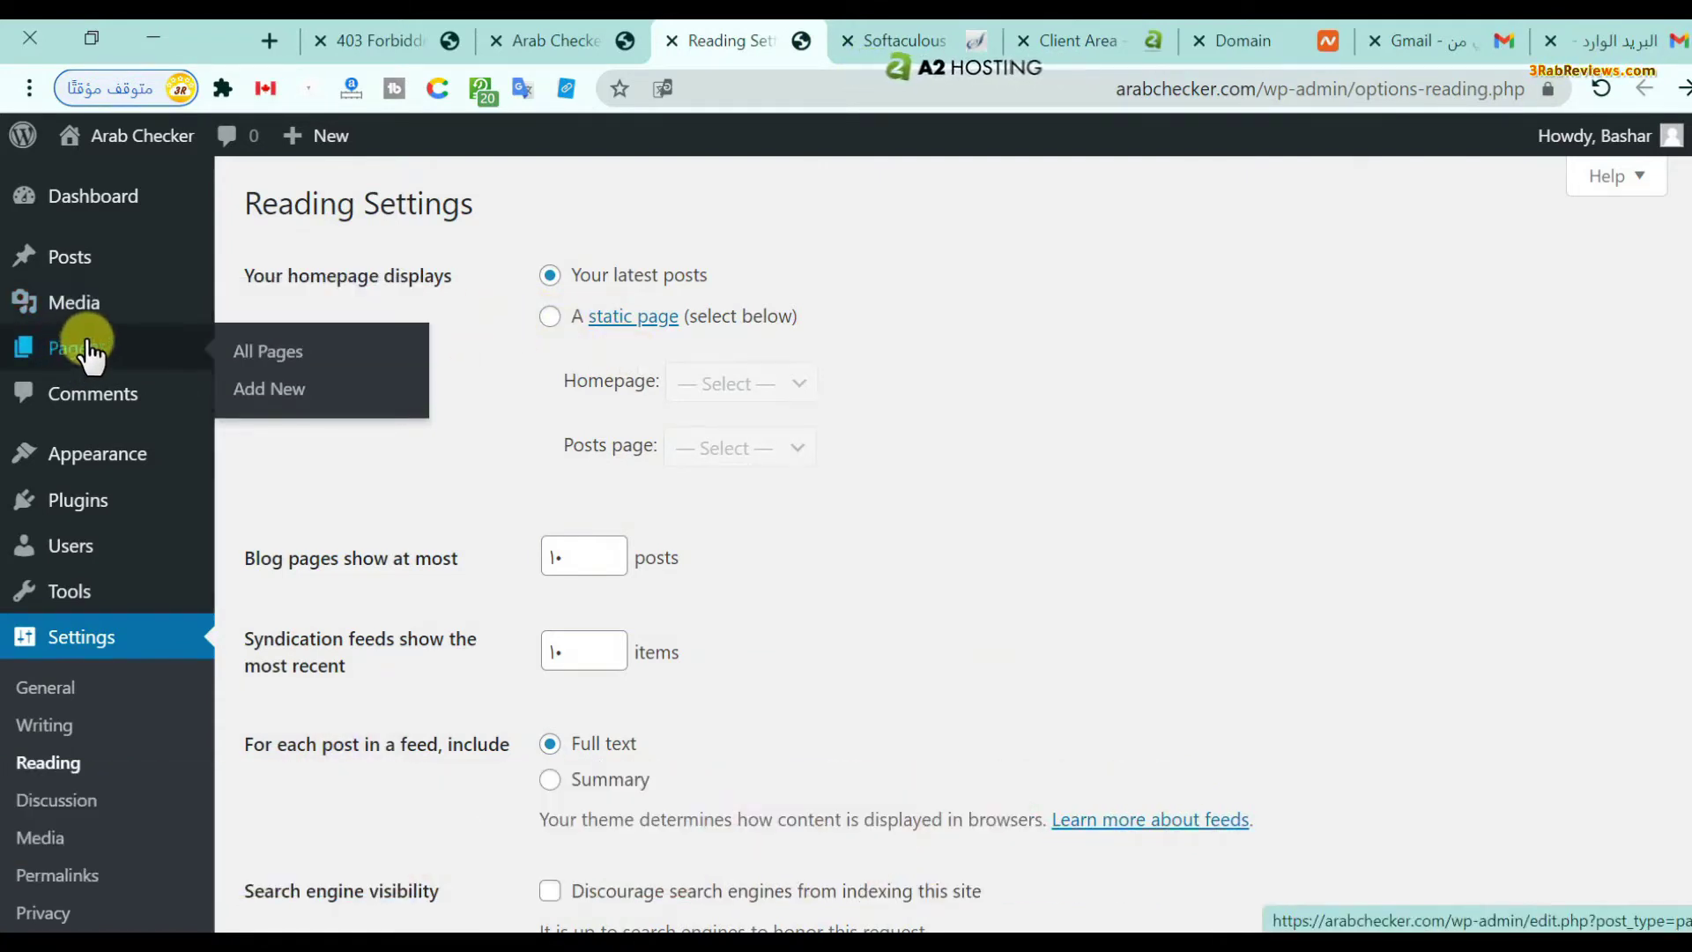
{"action": "left_click", "coordinate": [256, 361]}
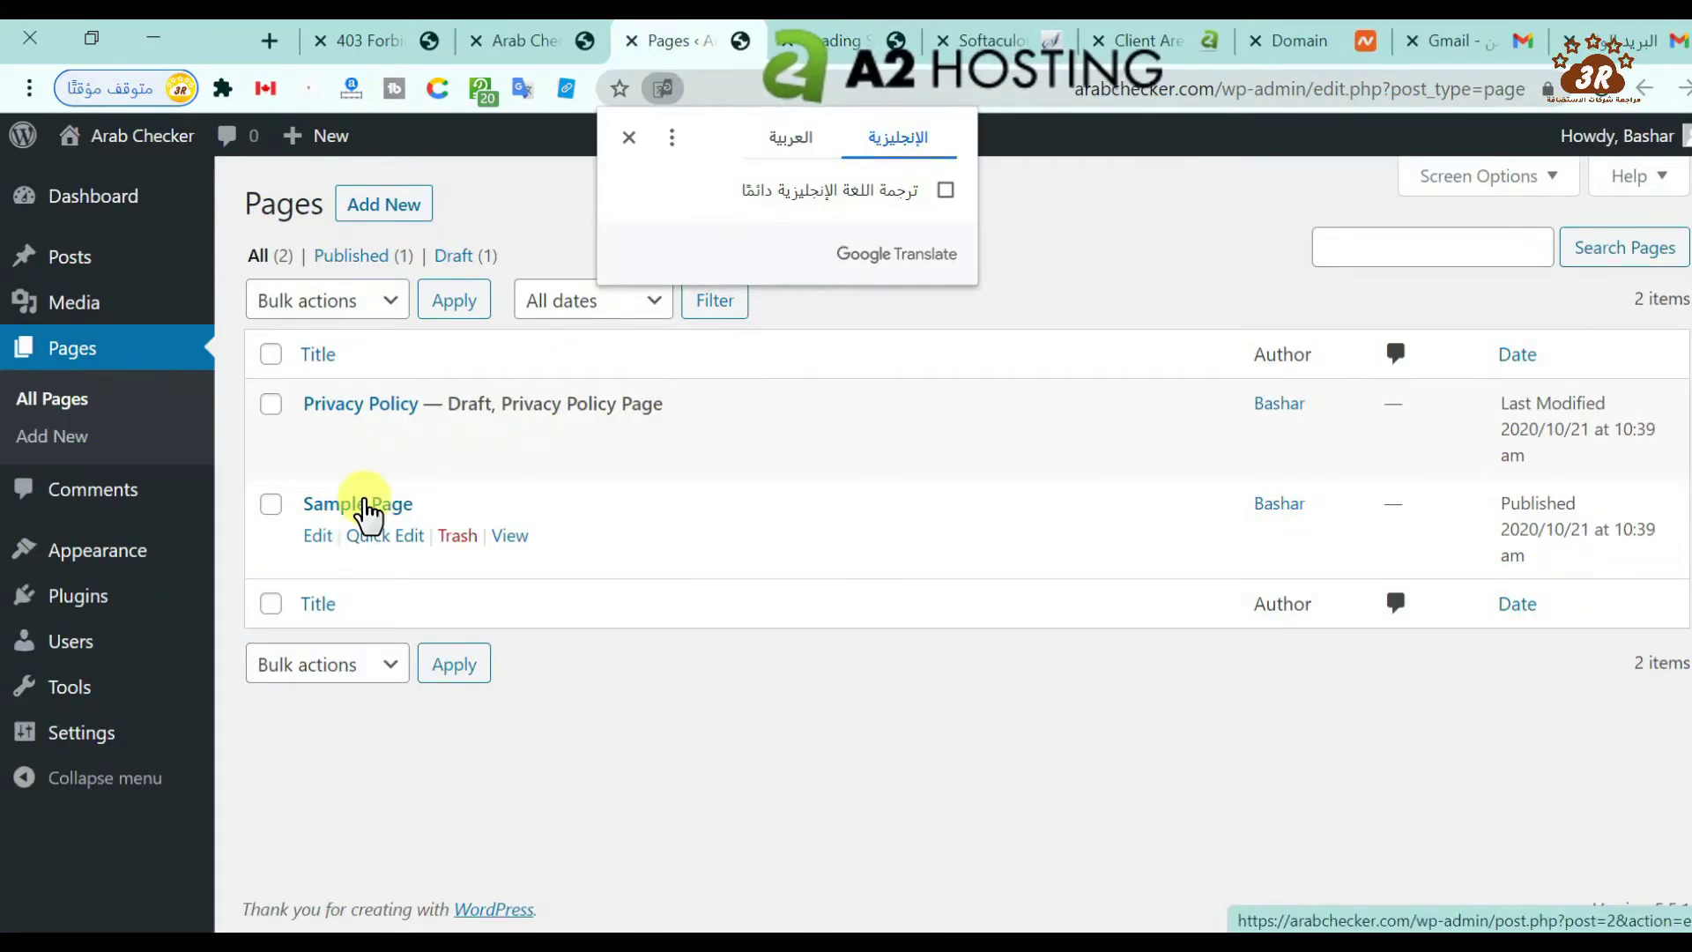
{"action": "left_click", "coordinate": [386, 208]}
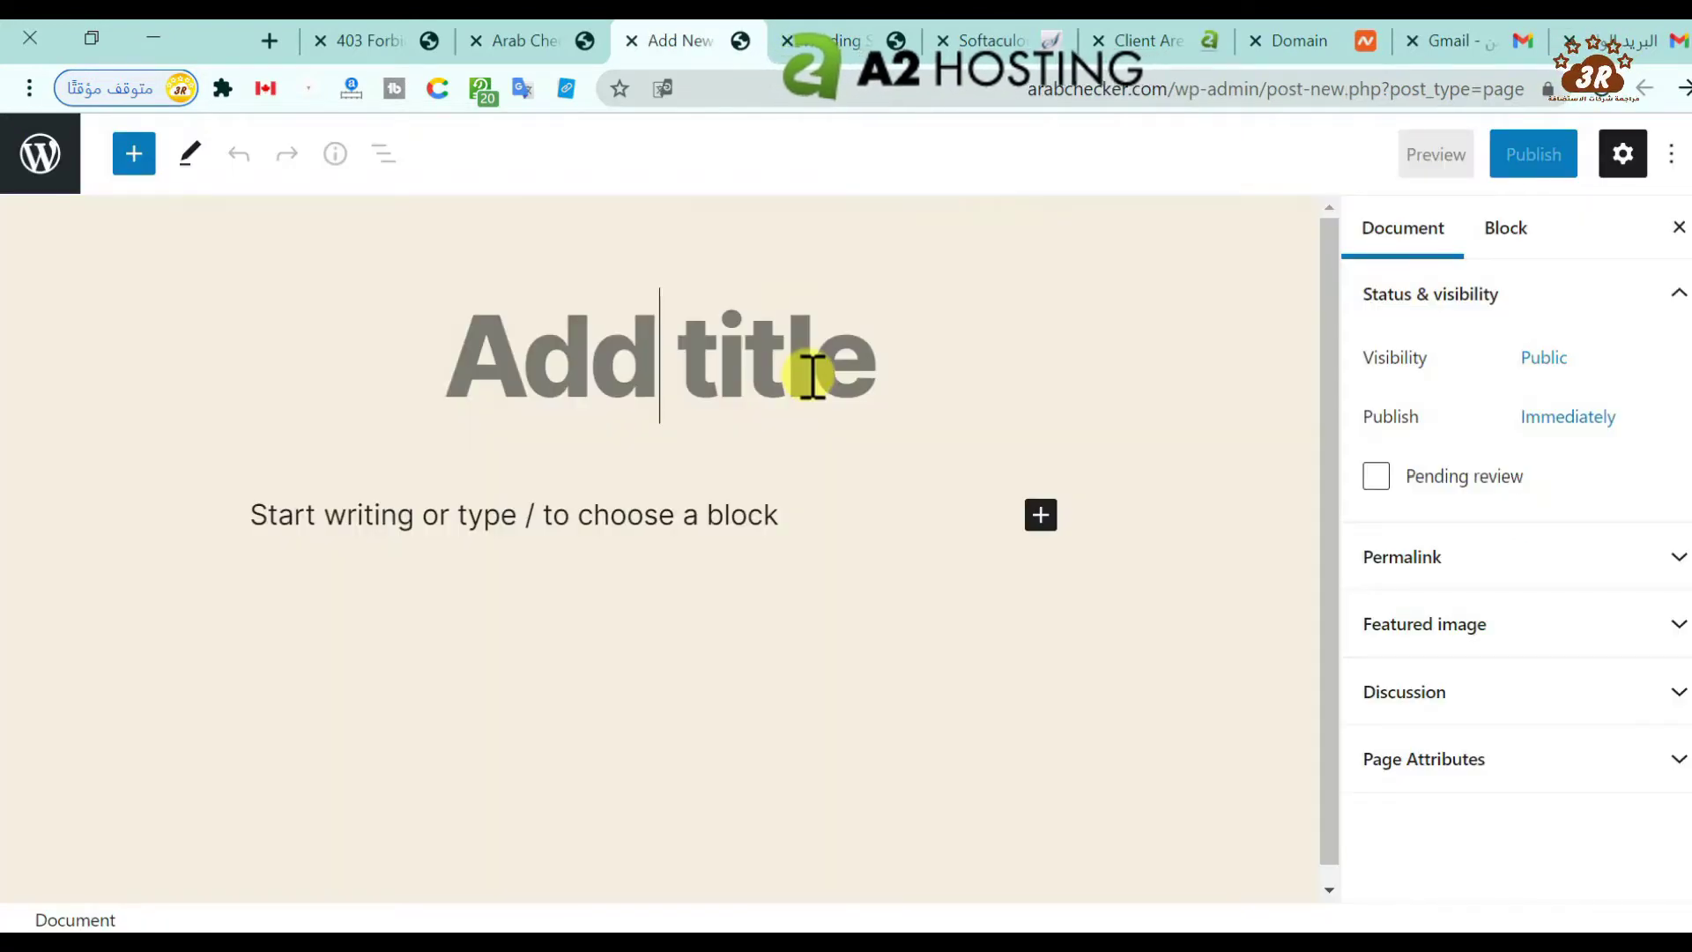
{"action": "type", "text": "Home"}
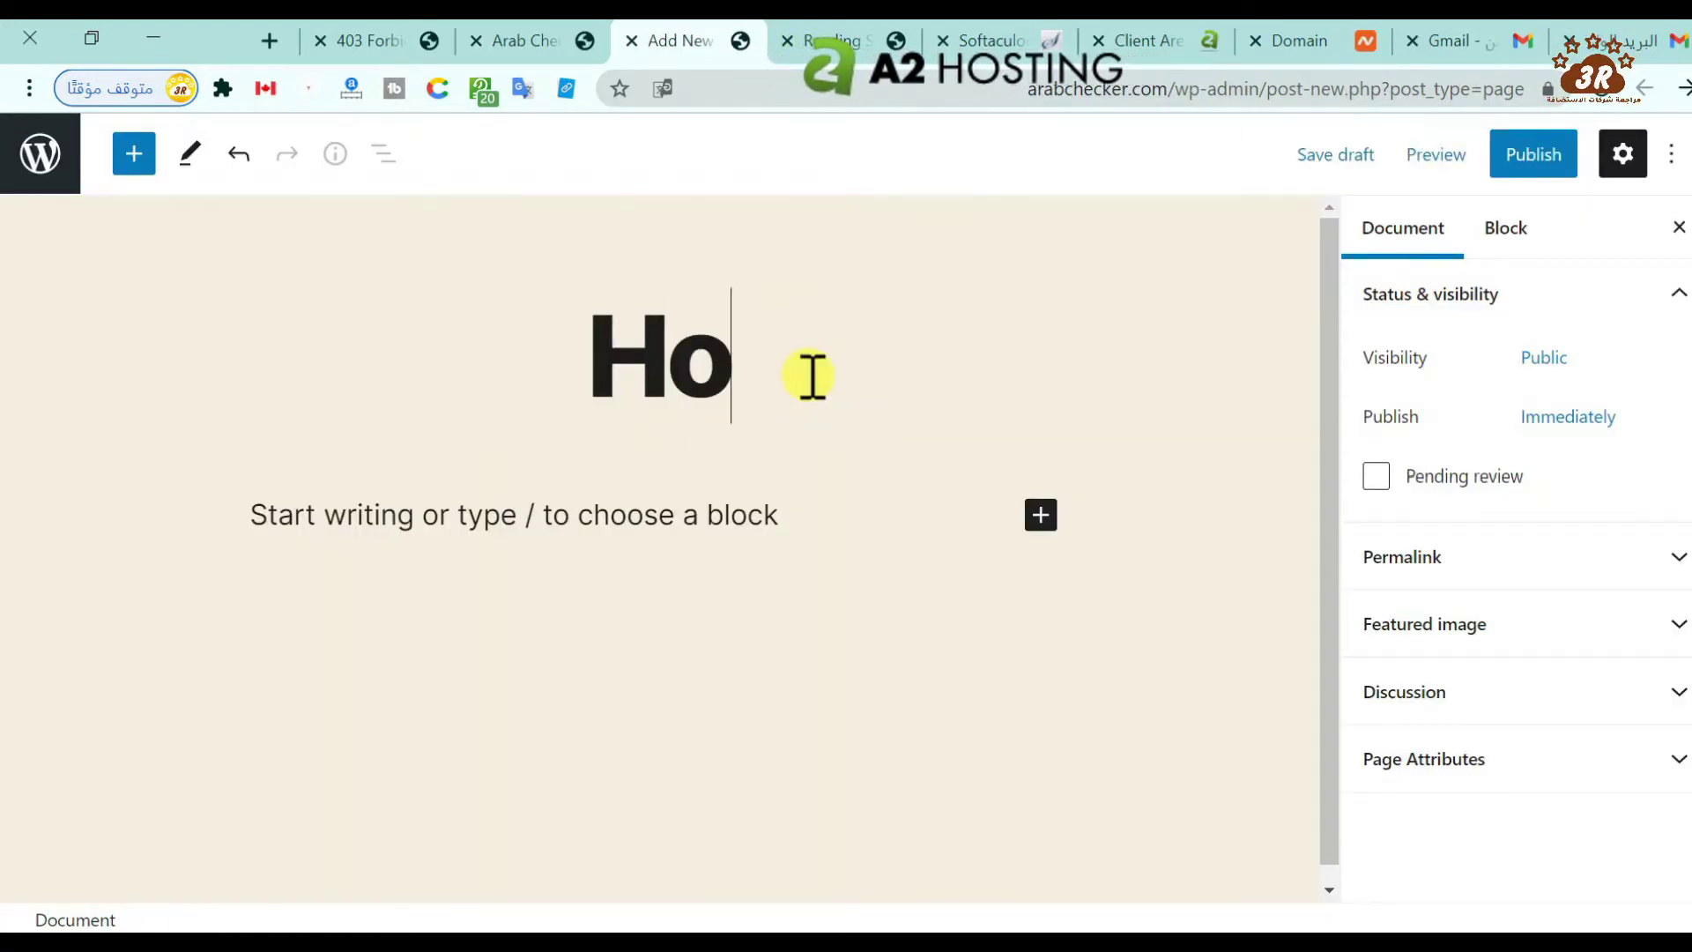
{"action": "left_click", "coordinate": [1542, 160]}
{"action": "left_click", "coordinate": [1471, 167]}
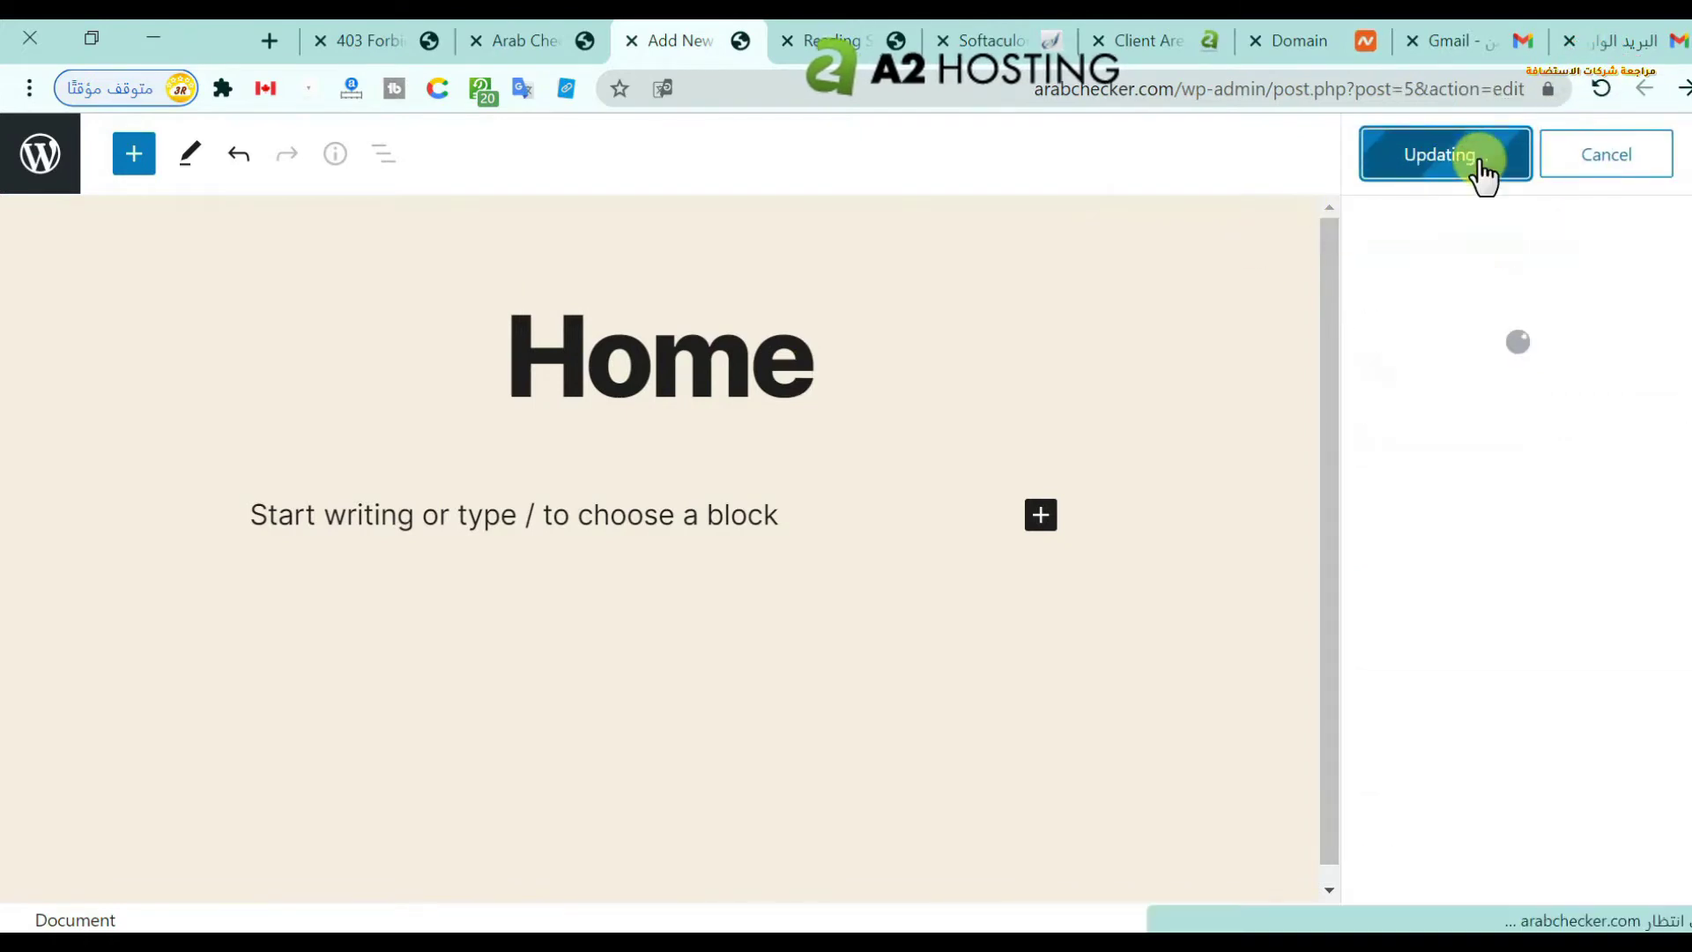
{"action": "left_click", "coordinate": [633, 41]}
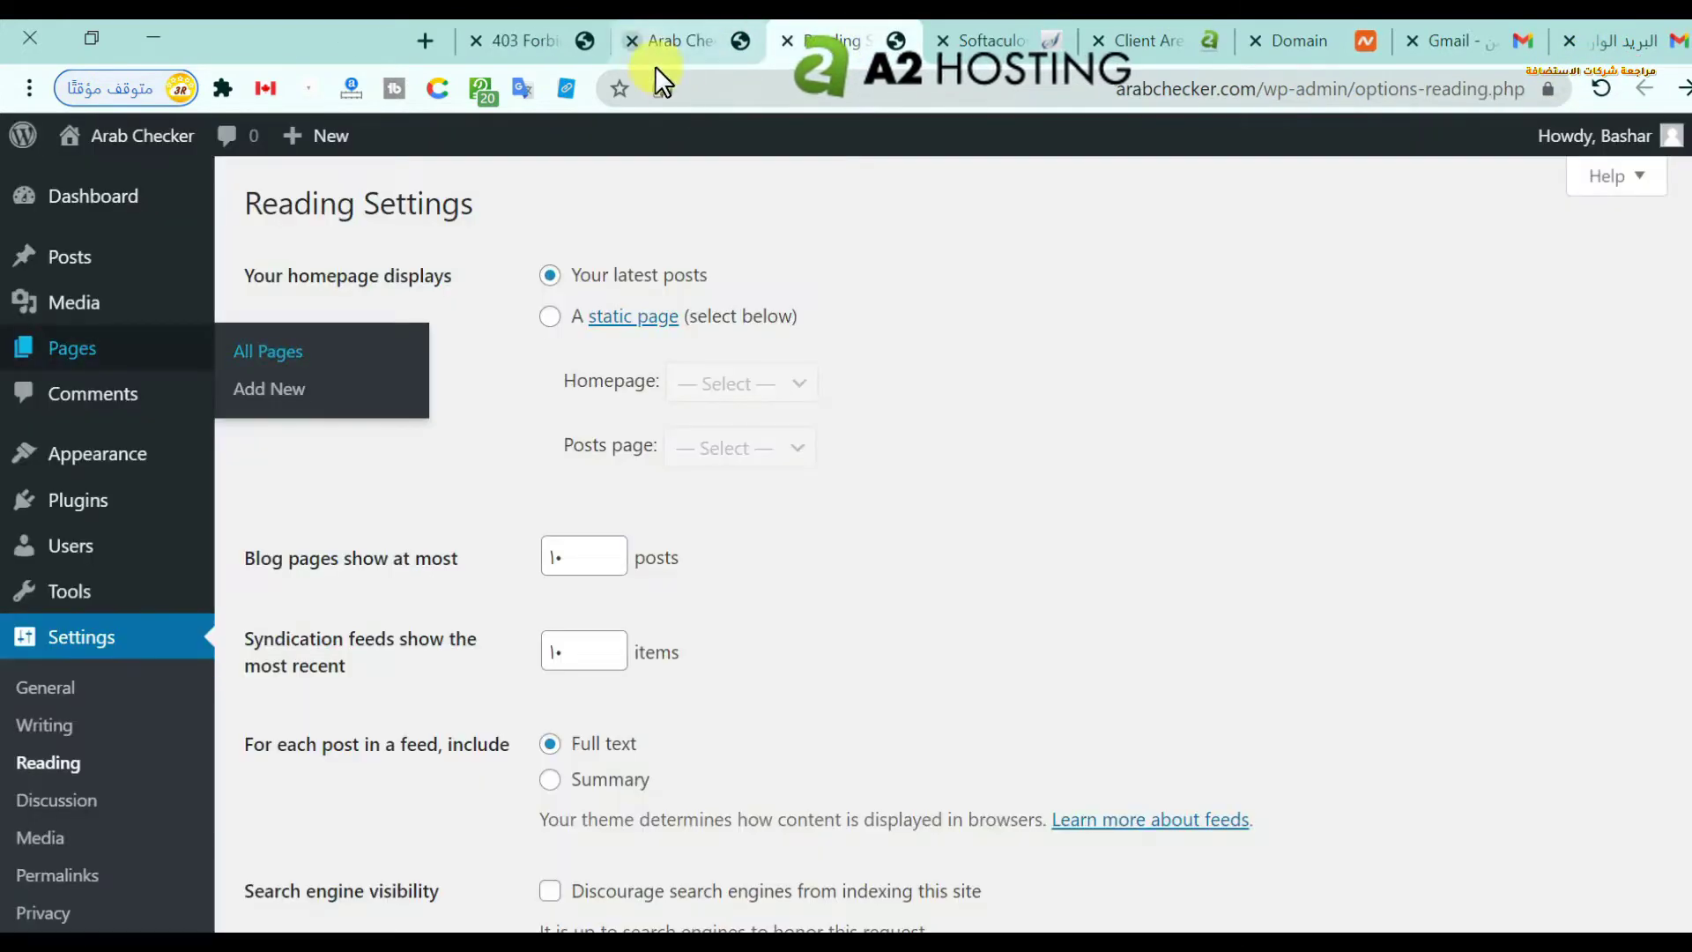
- Create another new page in a separate tab, title it "Blog" and publish it
{"action": "middle_click", "coordinate": [280, 390]}
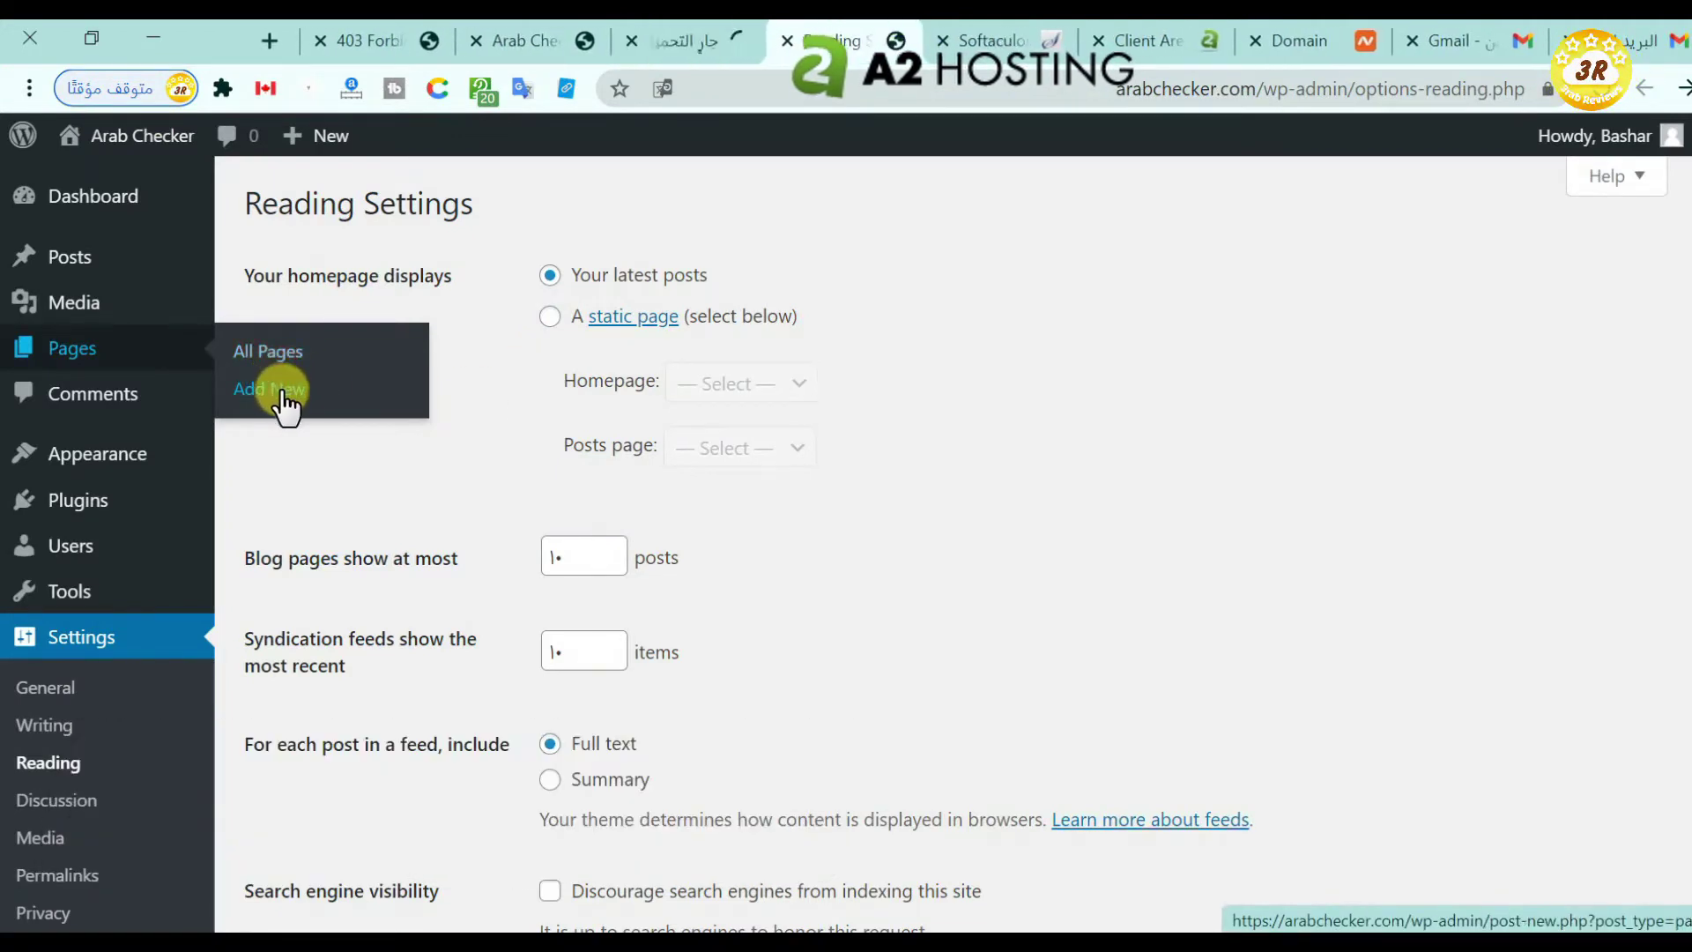
{"action": "left_click", "coordinate": [686, 39]}
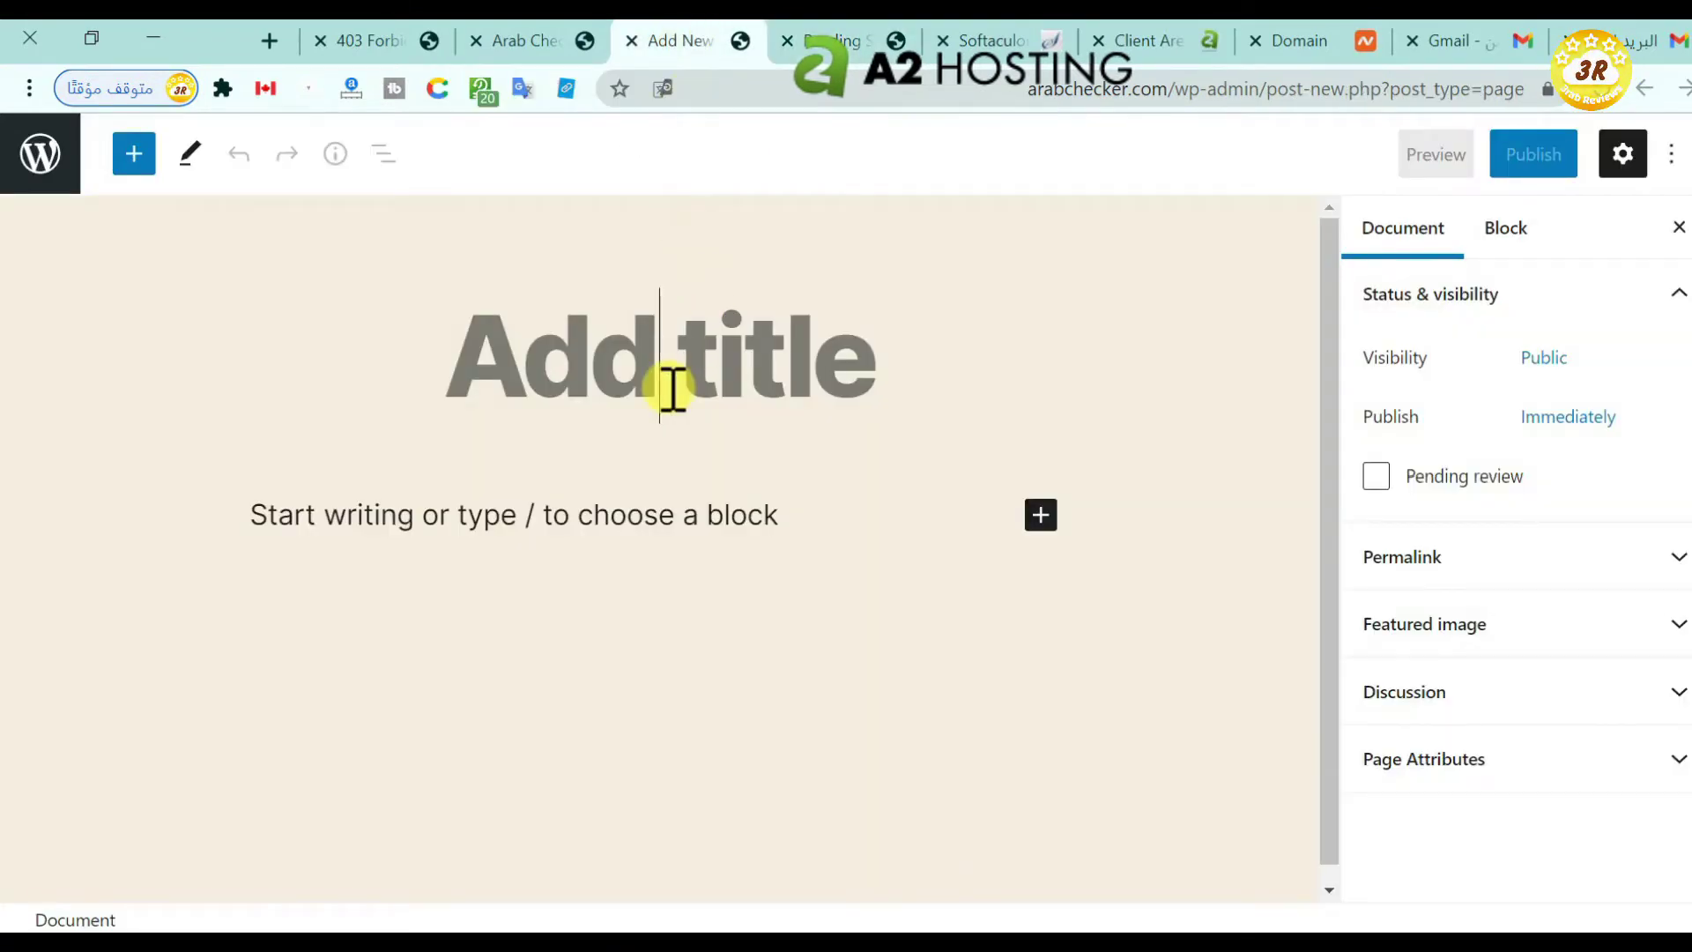
{"action": "type", "text": "Blog"}
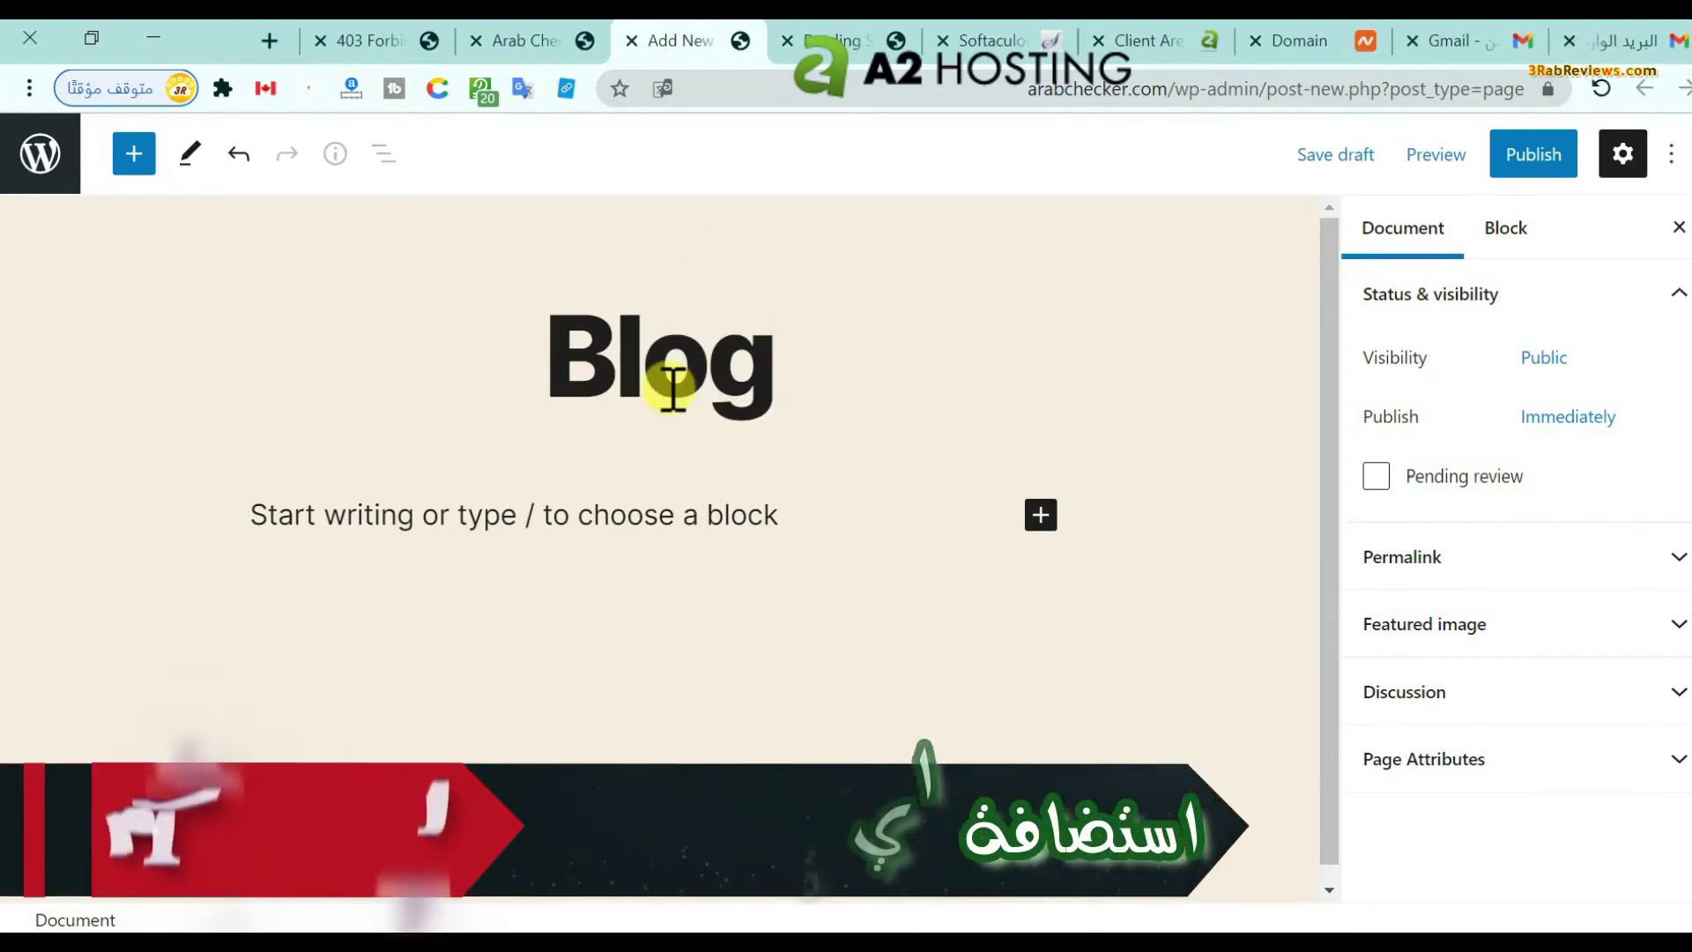
{"action": "left_click", "coordinate": [1533, 157]}
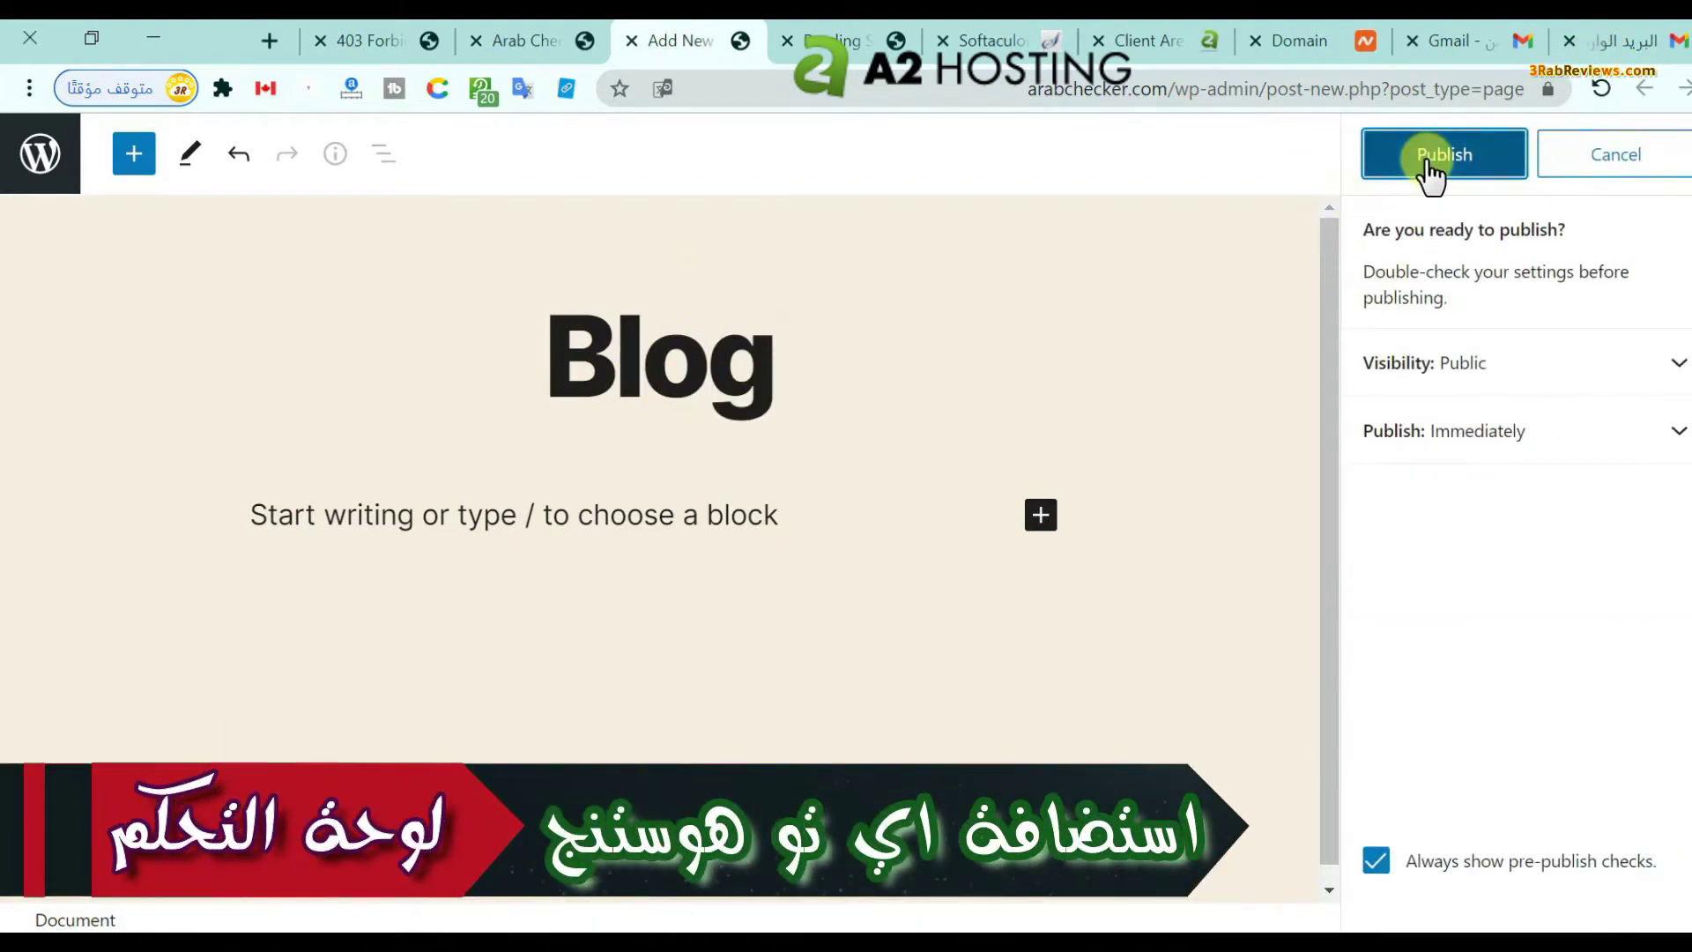
{"action": "left_click", "coordinate": [1428, 172]}
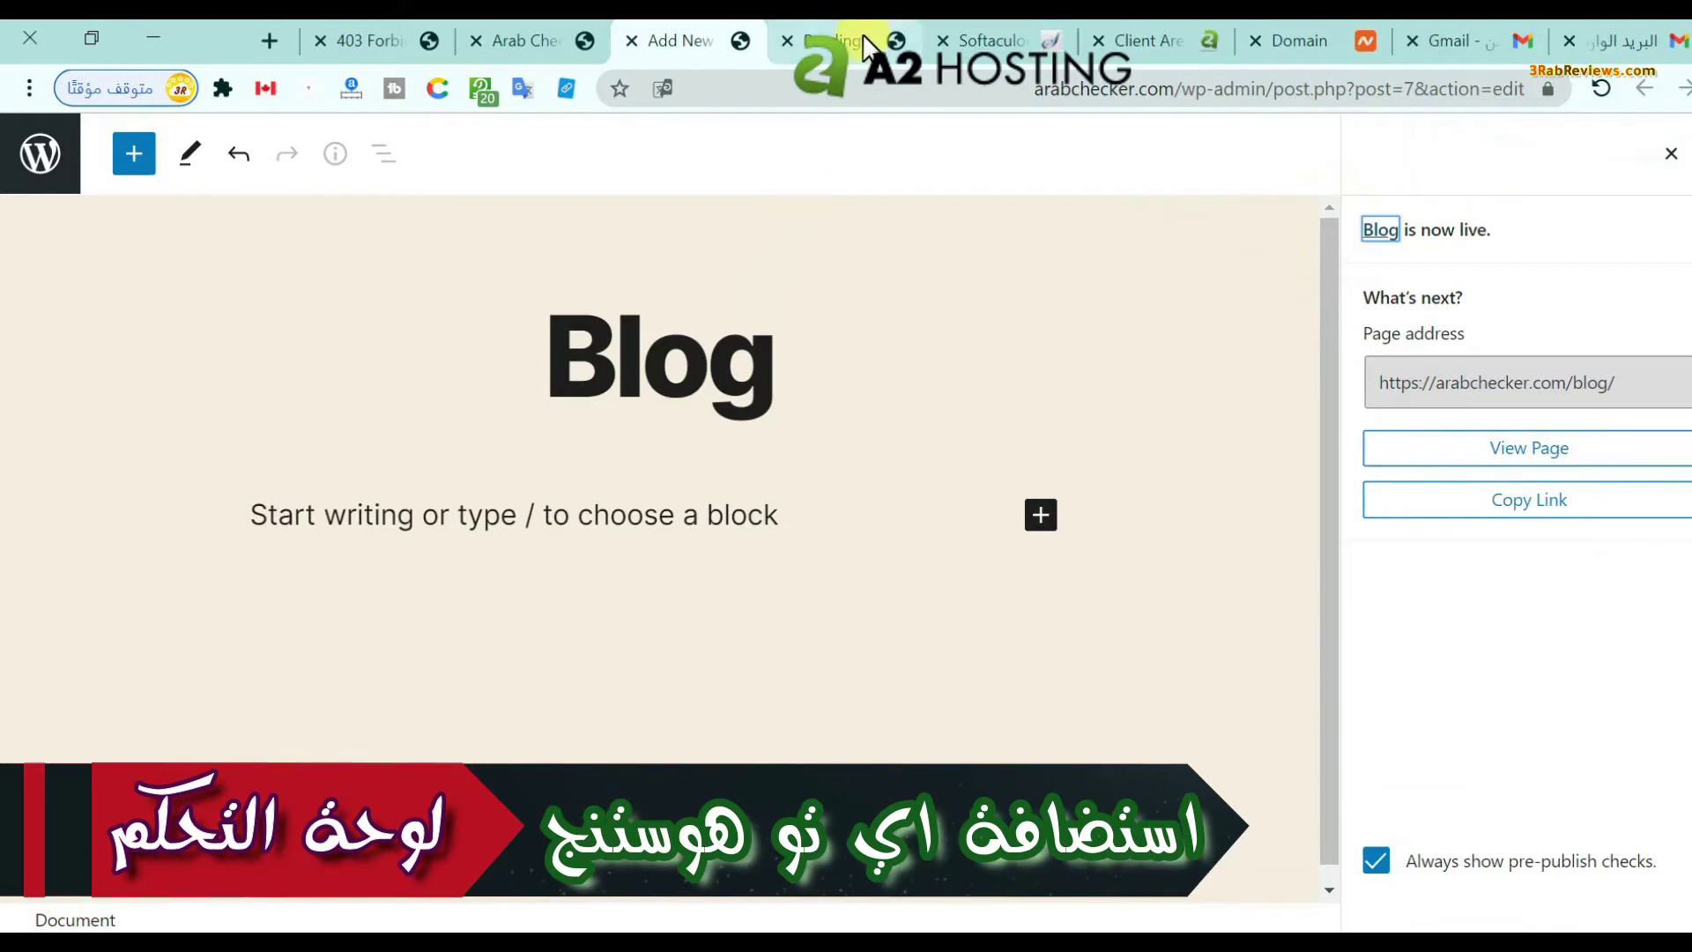
- In the Reading settings, display a static page with Home as the homepage and Blog as the posts page, and save
{"action": "left_click", "coordinate": [864, 41]}
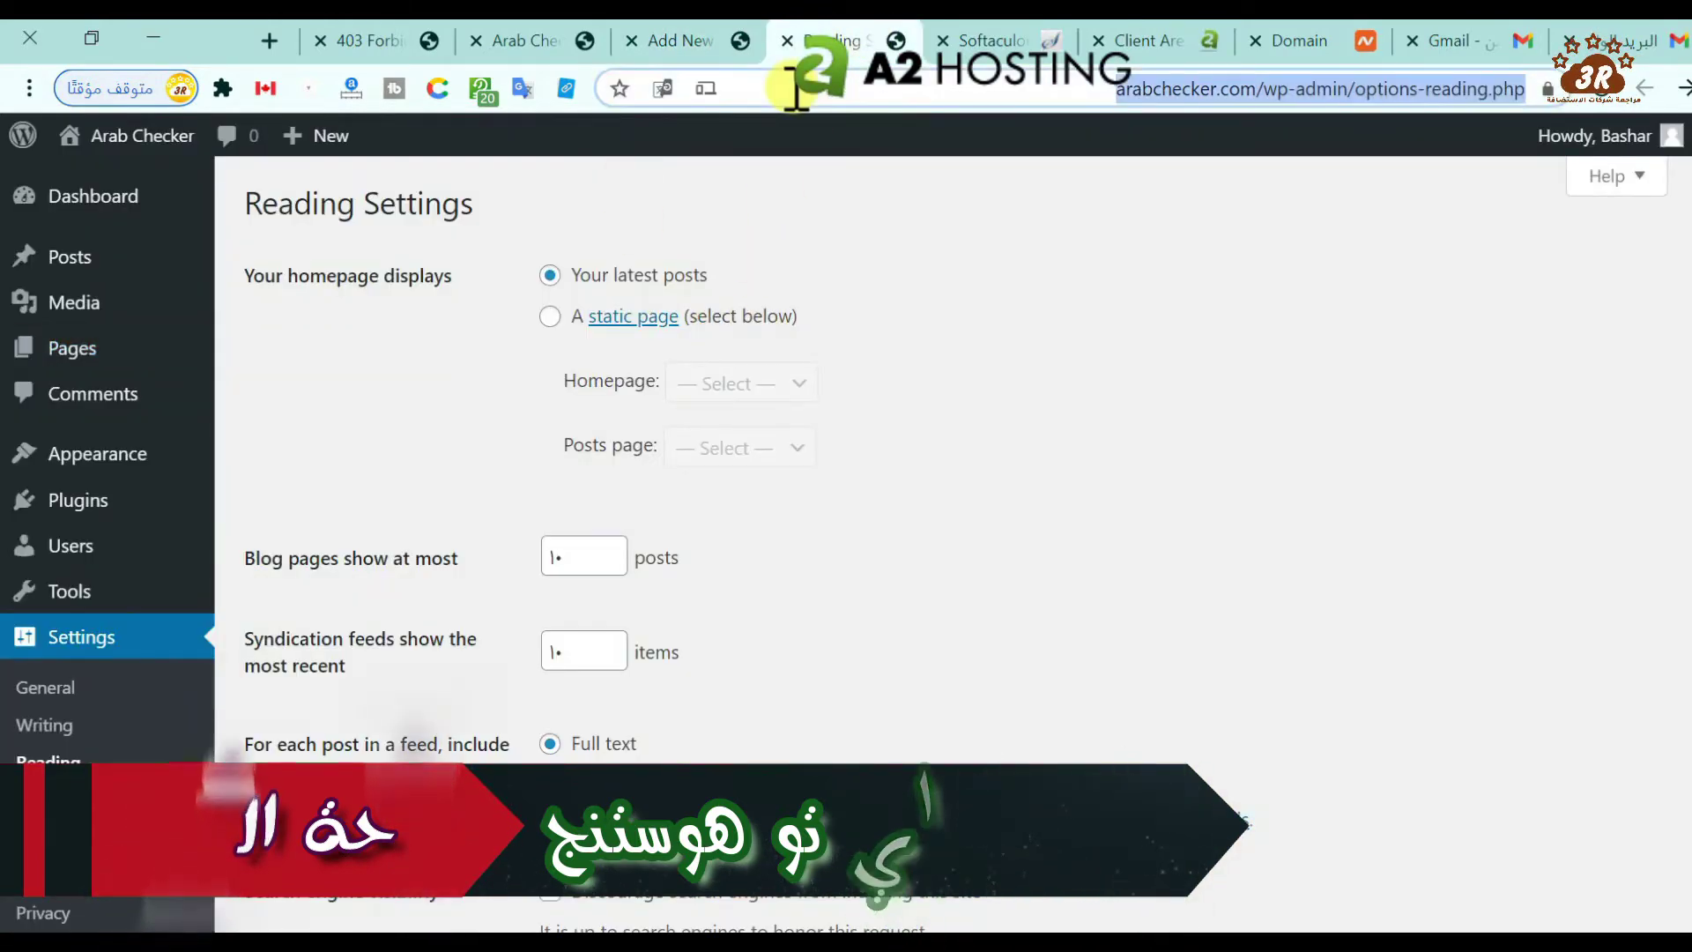
{"action": "left_click", "coordinate": [550, 317]}
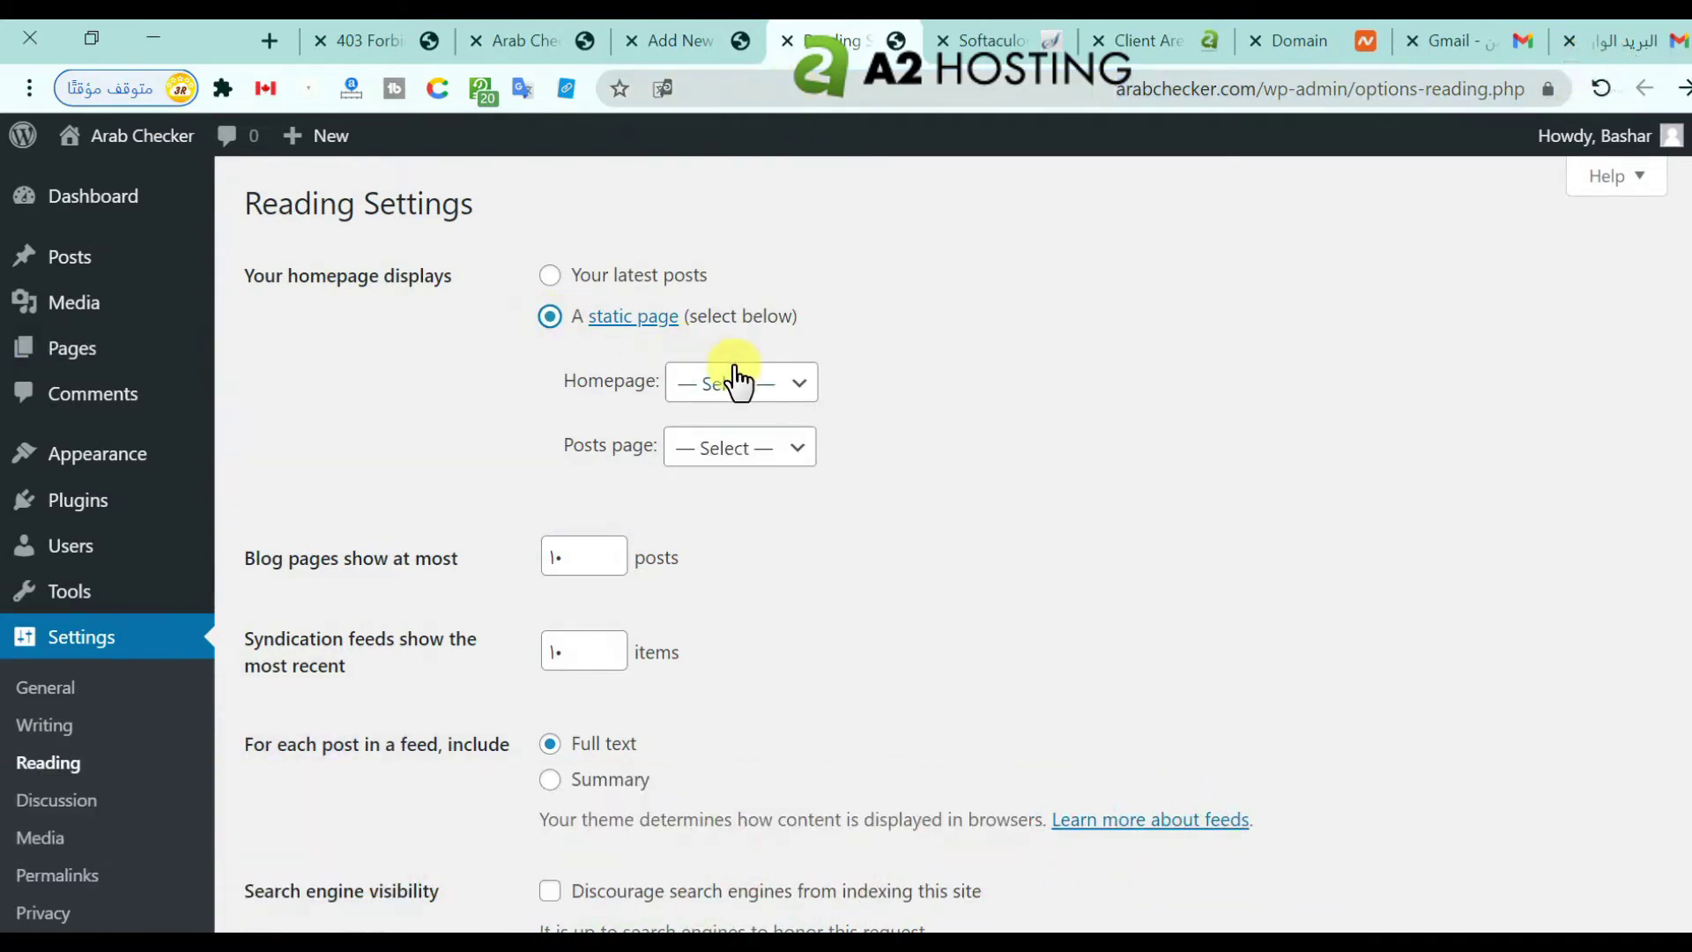
{"action": "left_click", "coordinate": [755, 399]}
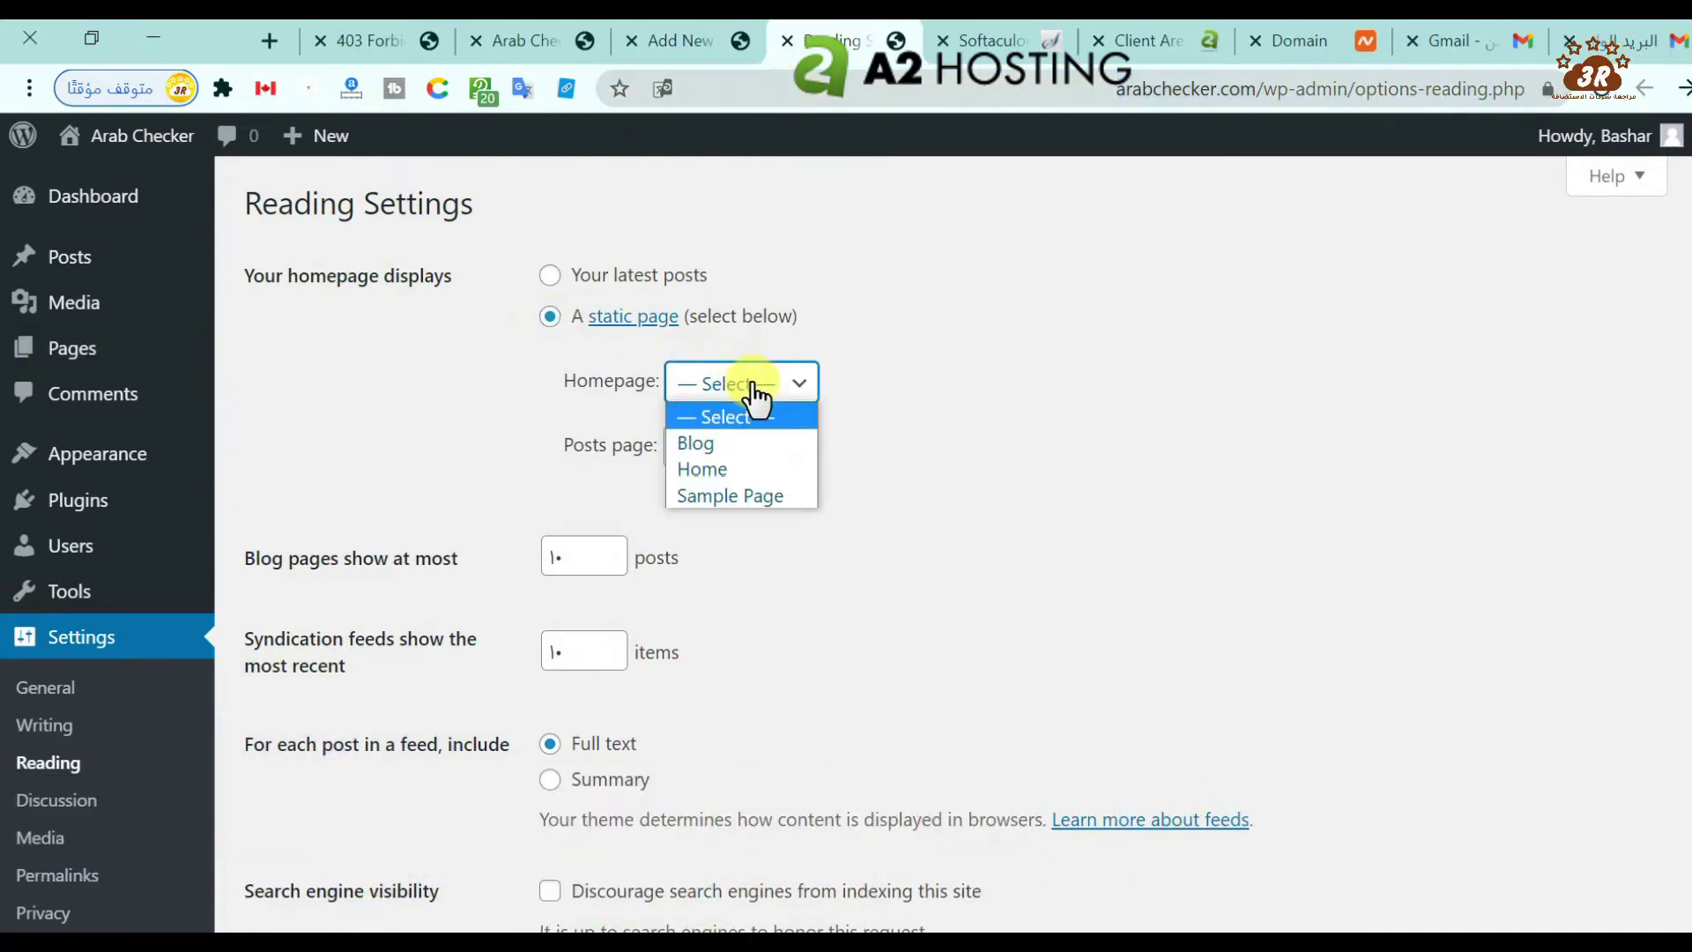
{"action": "left_click", "coordinate": [726, 468]}
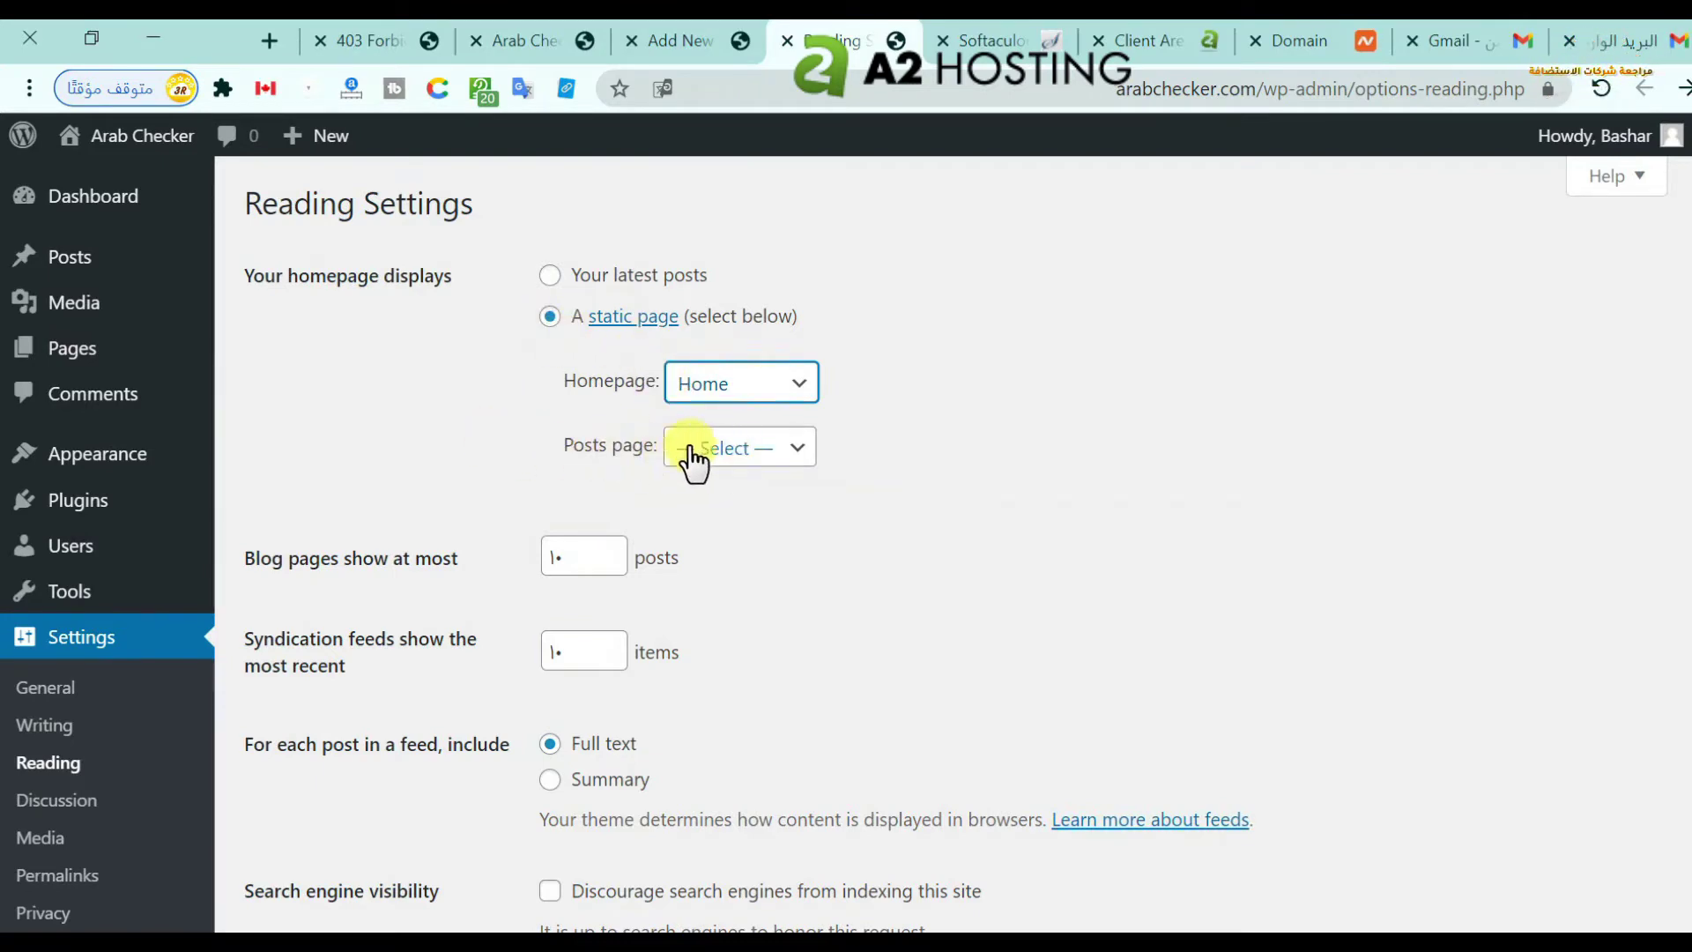
{"action": "left_click", "coordinate": [732, 457]}
{"action": "left_click", "coordinate": [730, 508]}
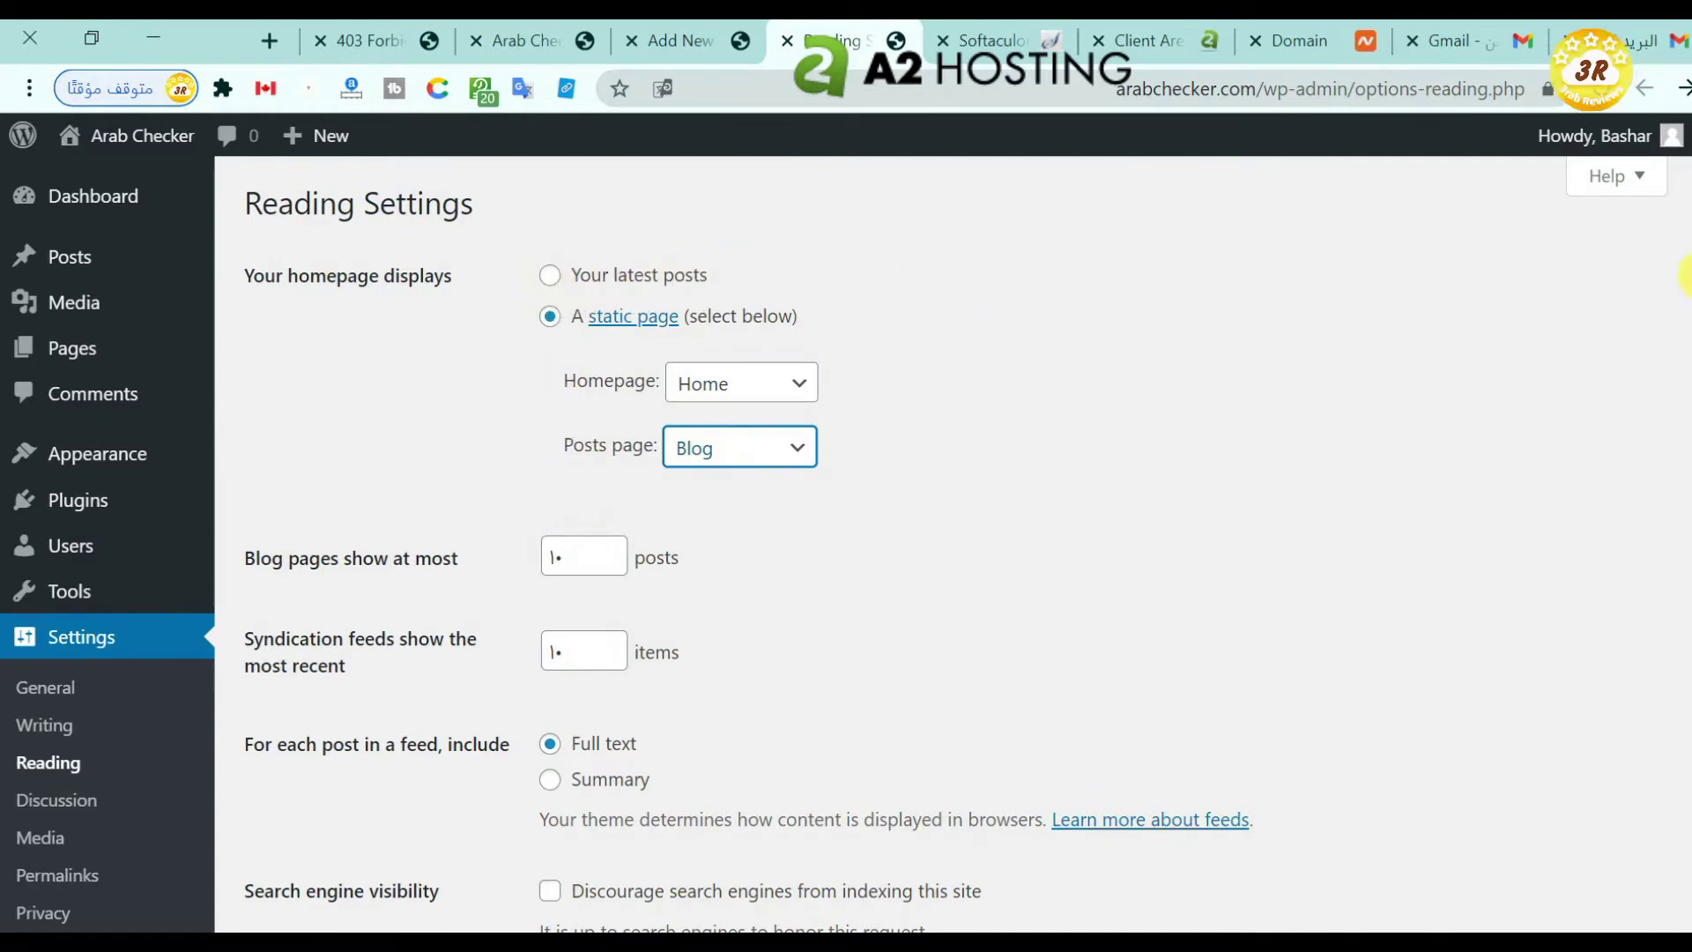
{"action": "scroll", "coordinate": [1686, 524], "scroll_direction": "down", "scroll_amount": 2}
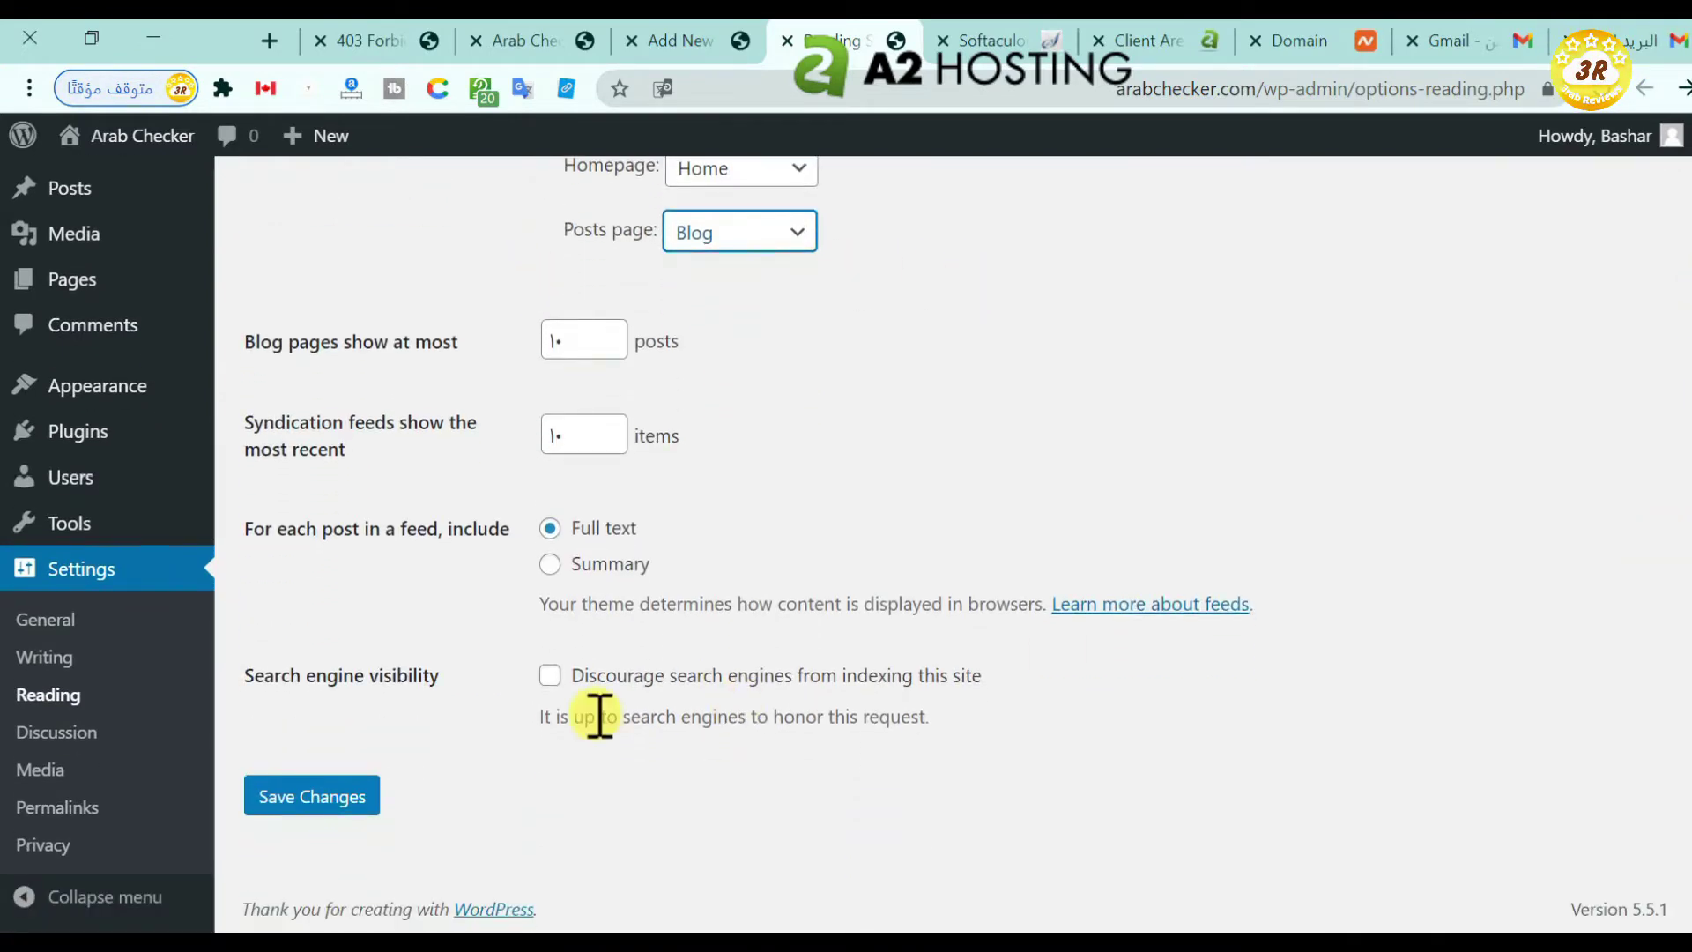
{"action": "left_click", "coordinate": [319, 802]}
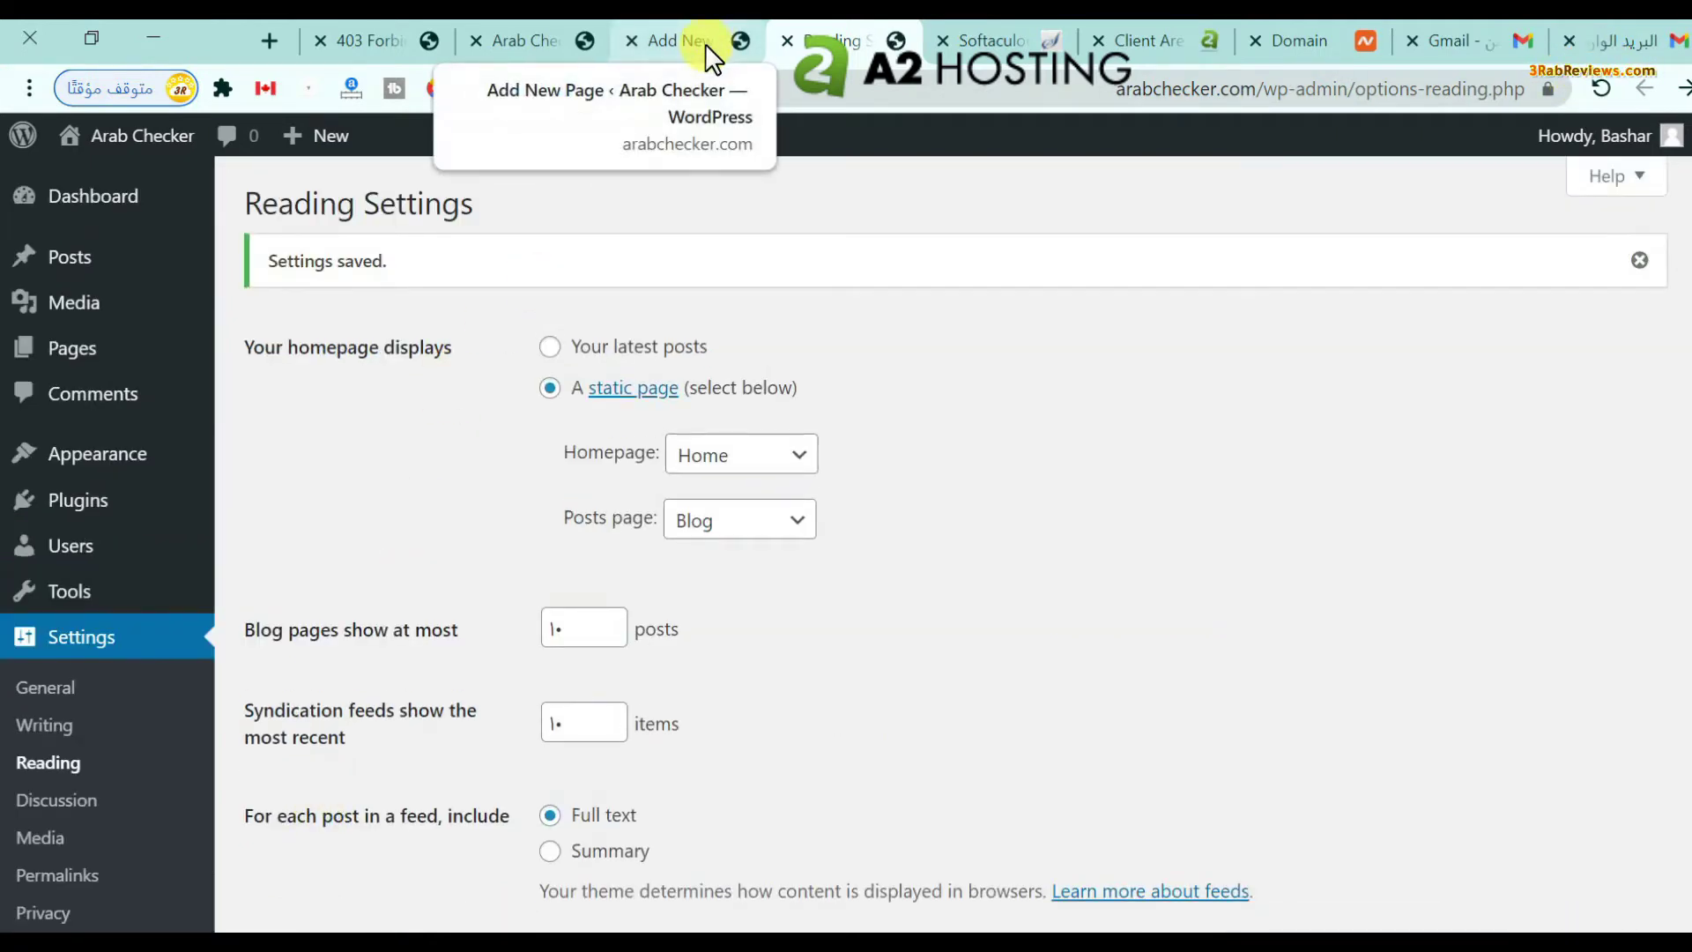
- Switch to the arabchecker.com site tab and reload it to check the new static homepage
{"action": "left_click", "coordinate": [559, 39]}
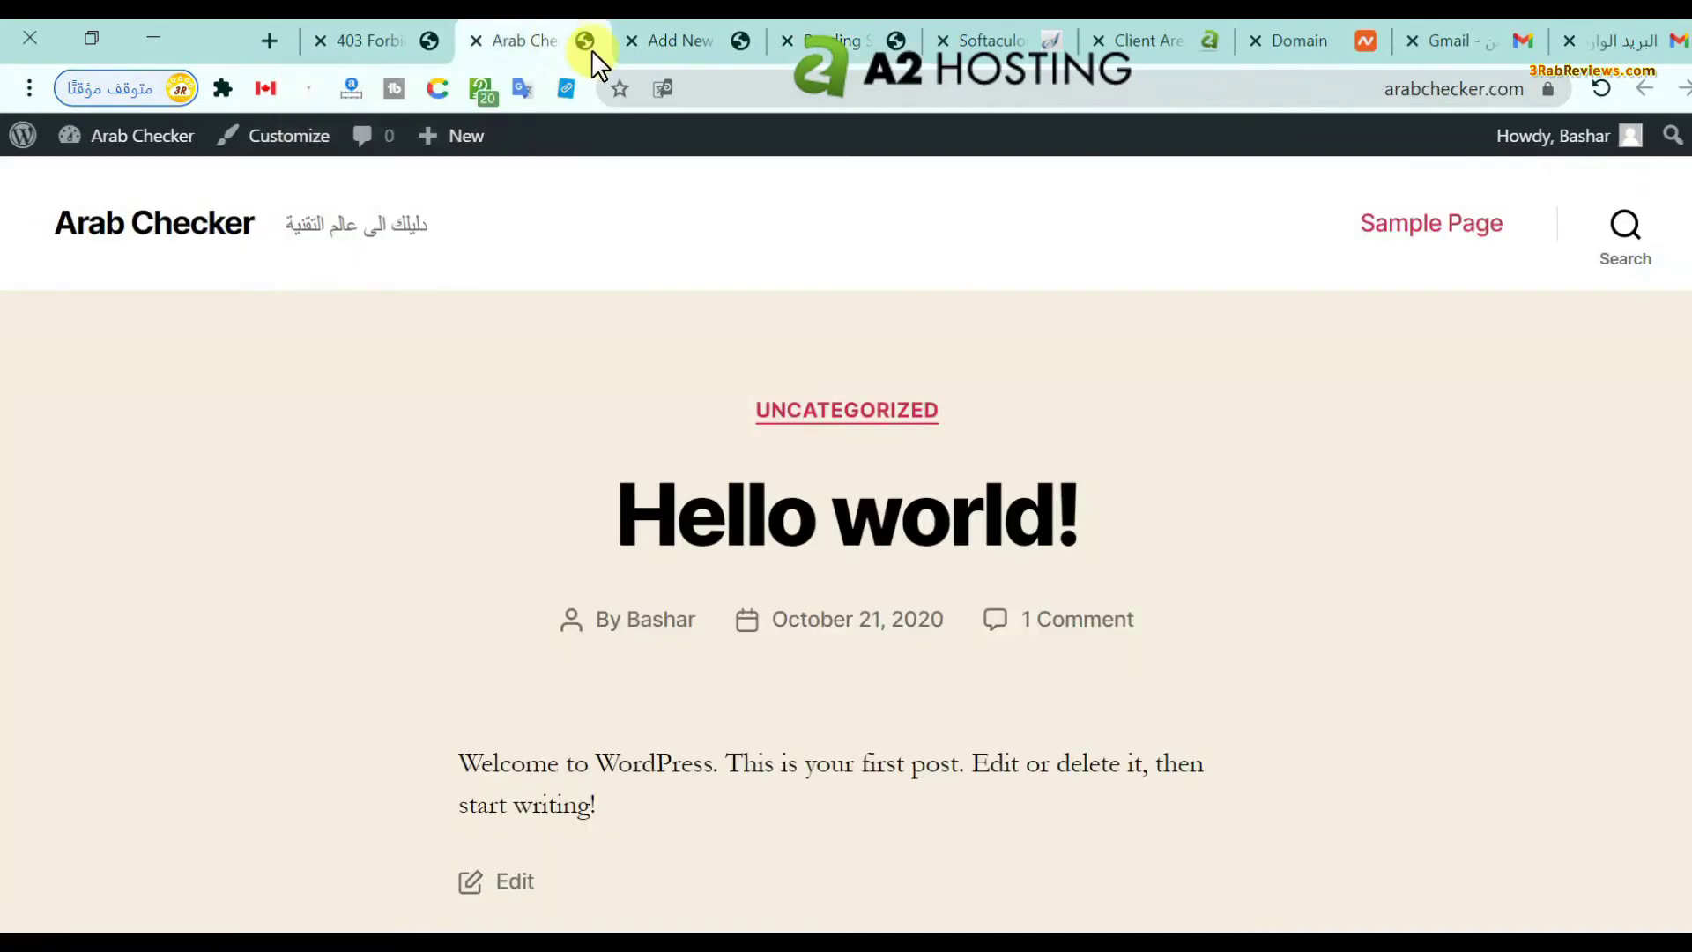
{"action": "left_click", "coordinate": [789, 88]}
{"action": "key", "text": "Return"}
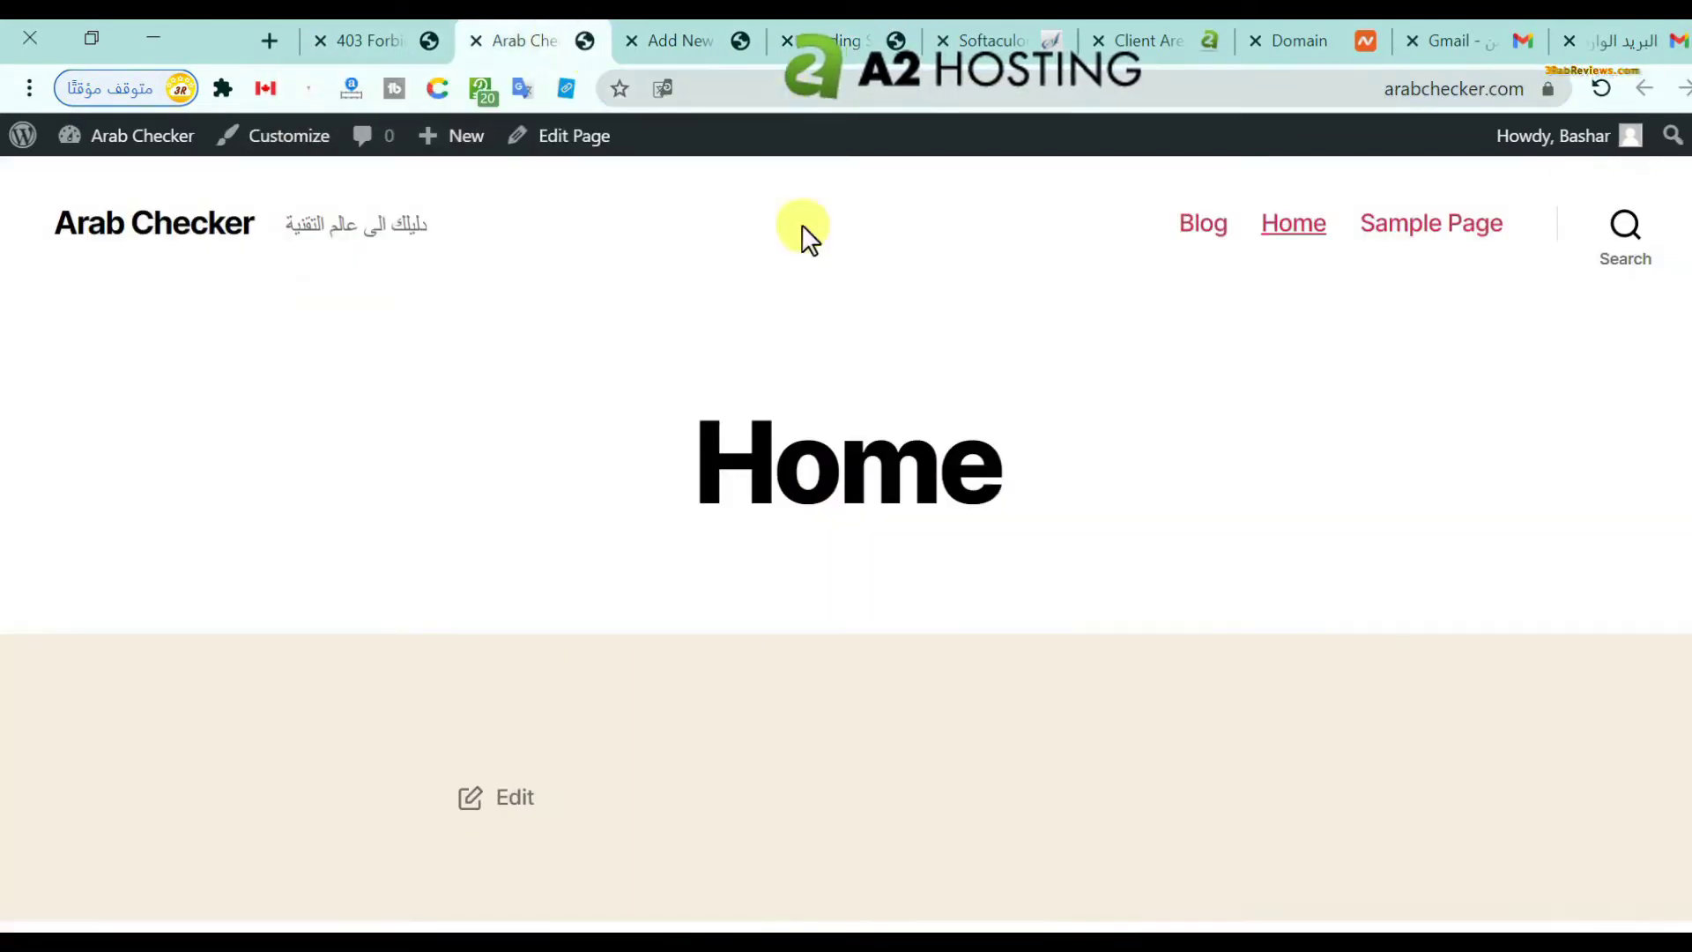
{"action": "left_click_drag", "start_coordinate": [978, 469], "coordinate": [704, 440]}
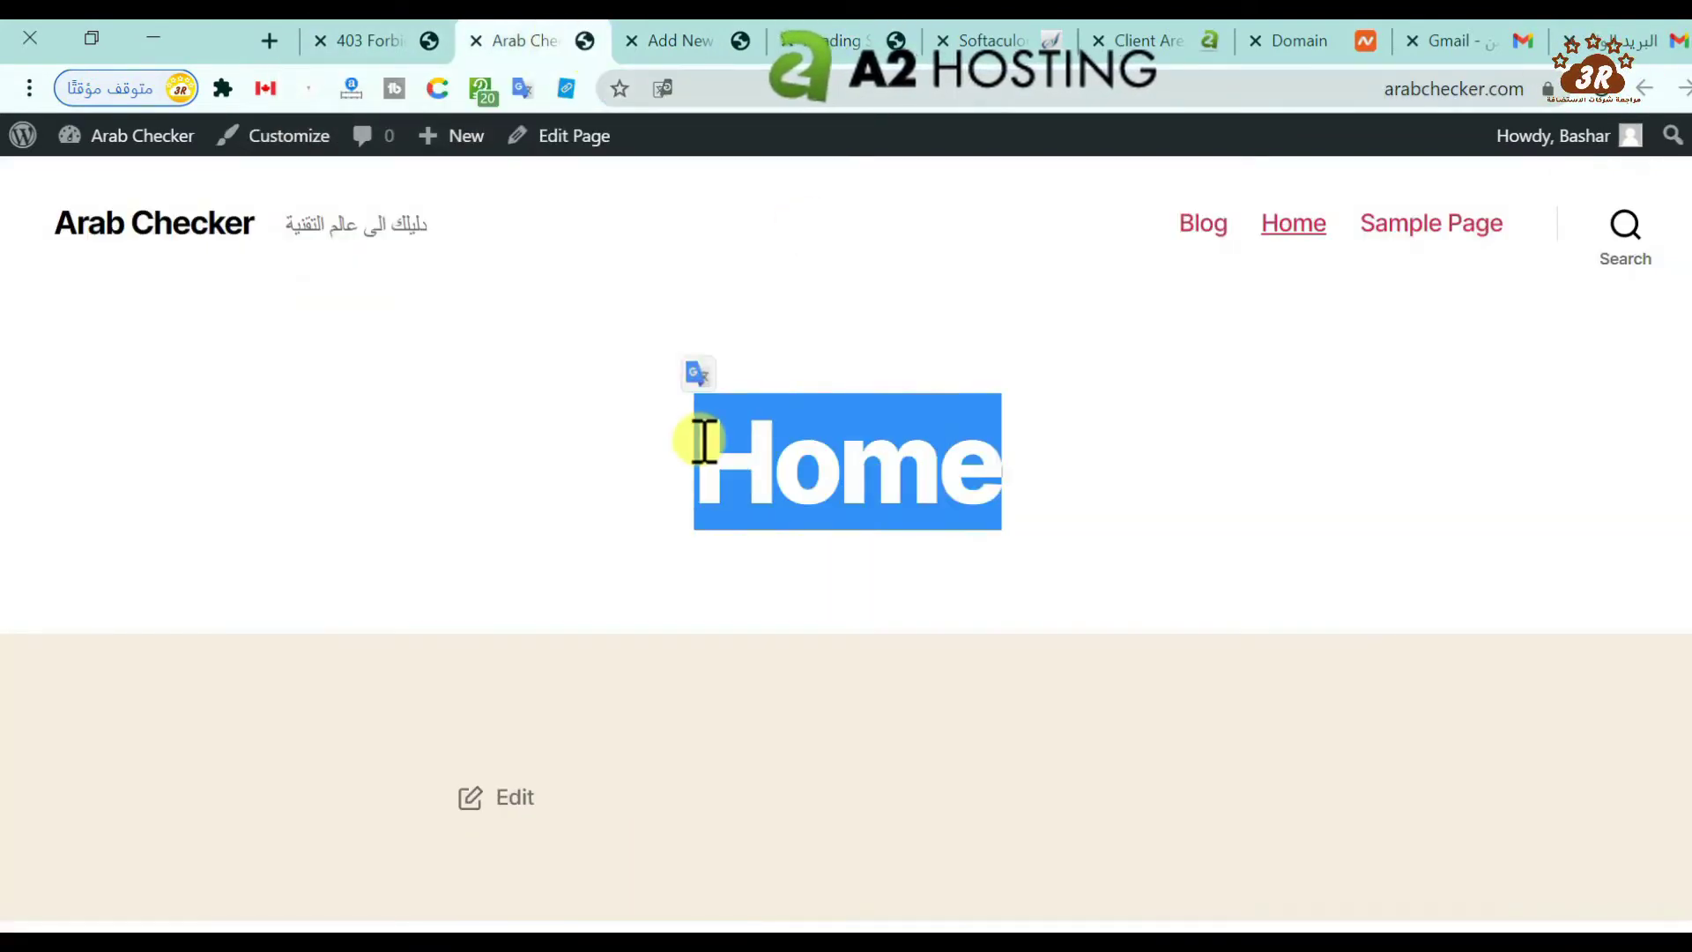
- Return to the WordPress admin and review the Writing settings, including the default post category and default post format options
{"action": "left_click", "coordinate": [696, 41]}
{"action": "left_click", "coordinate": [819, 40]}
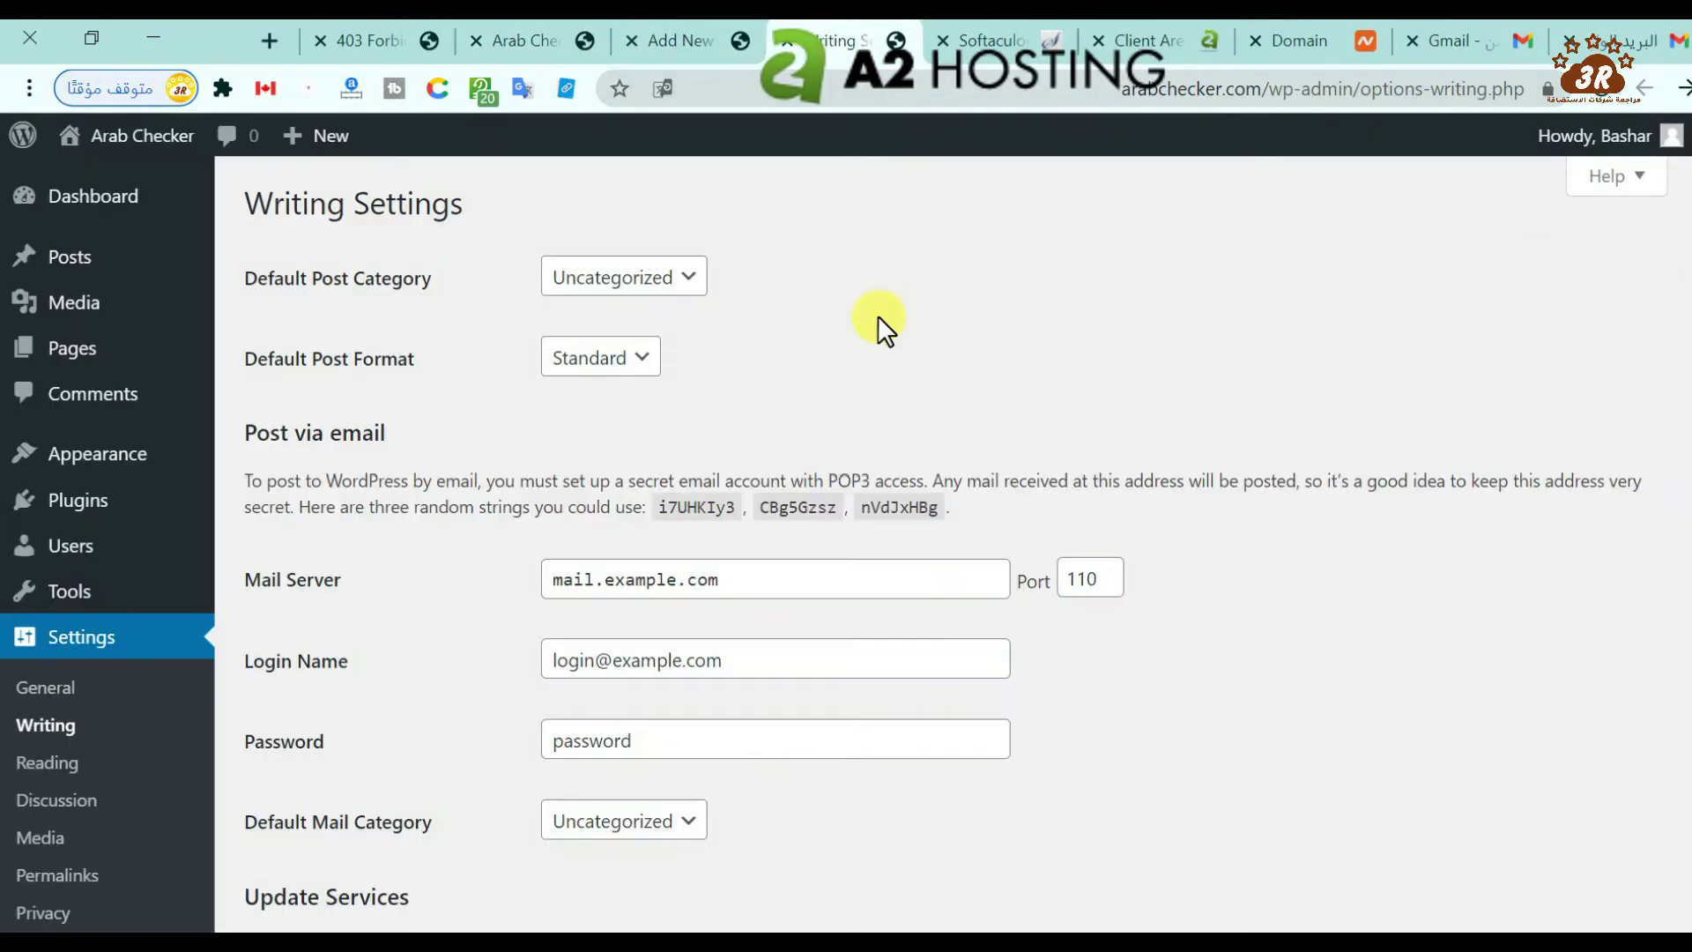
{"action": "left_click", "coordinate": [597, 276]}
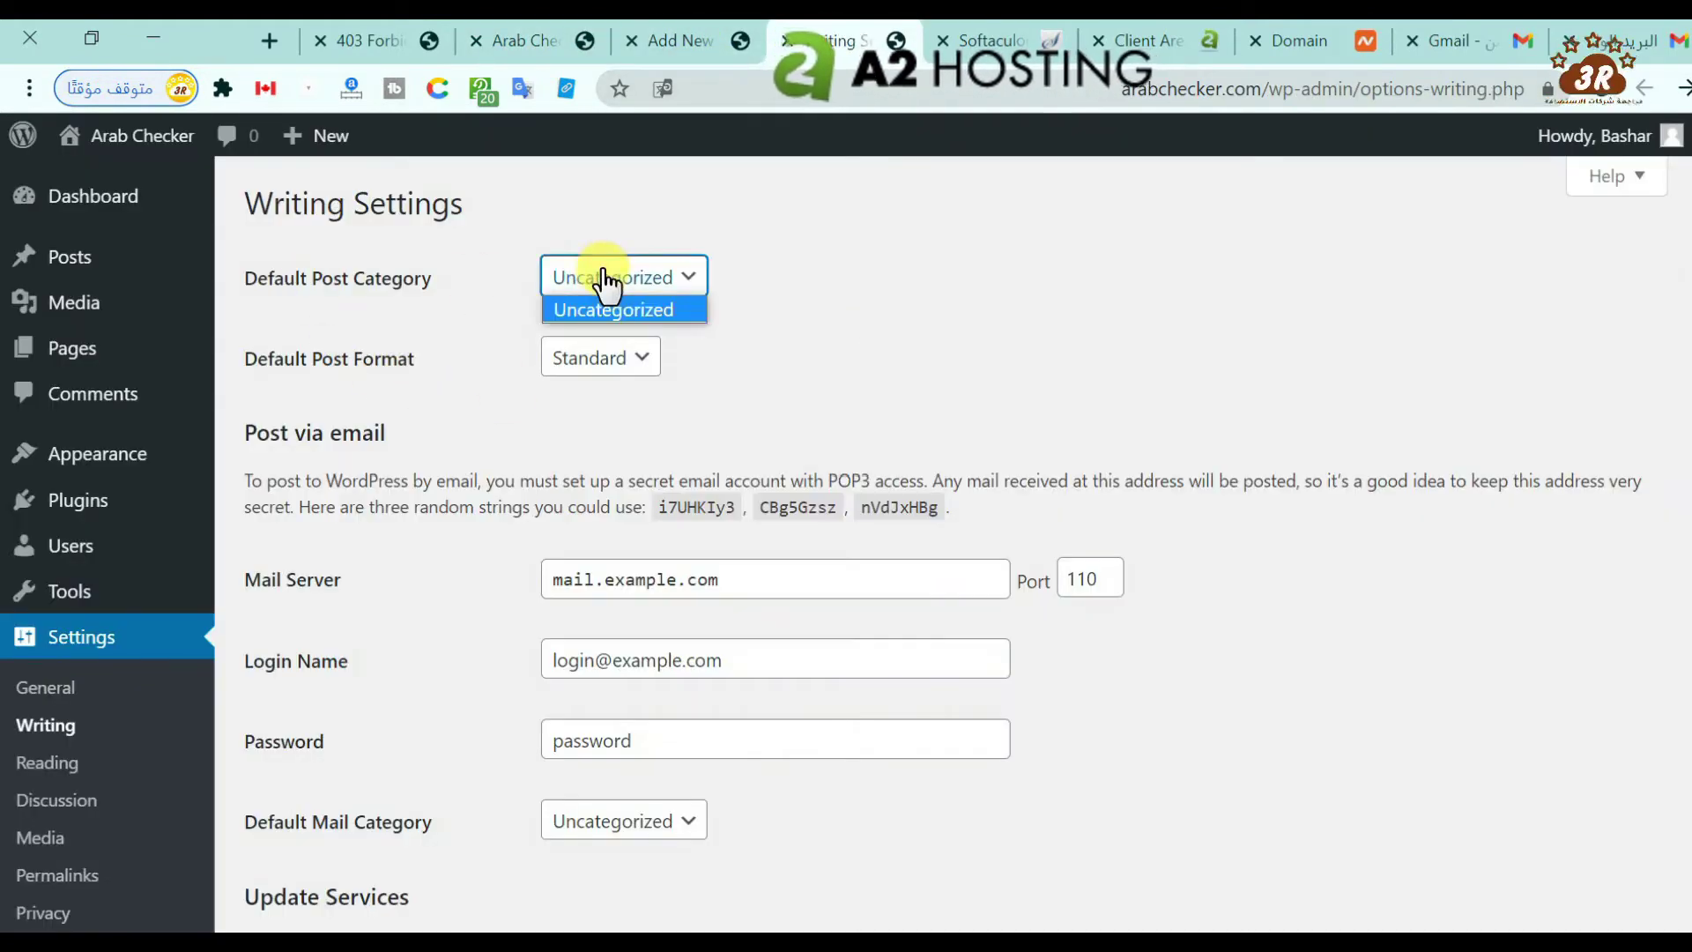
{"action": "left_click", "coordinate": [832, 353]}
{"action": "left_click", "coordinate": [580, 375]}
{"action": "left_click", "coordinate": [798, 370]}
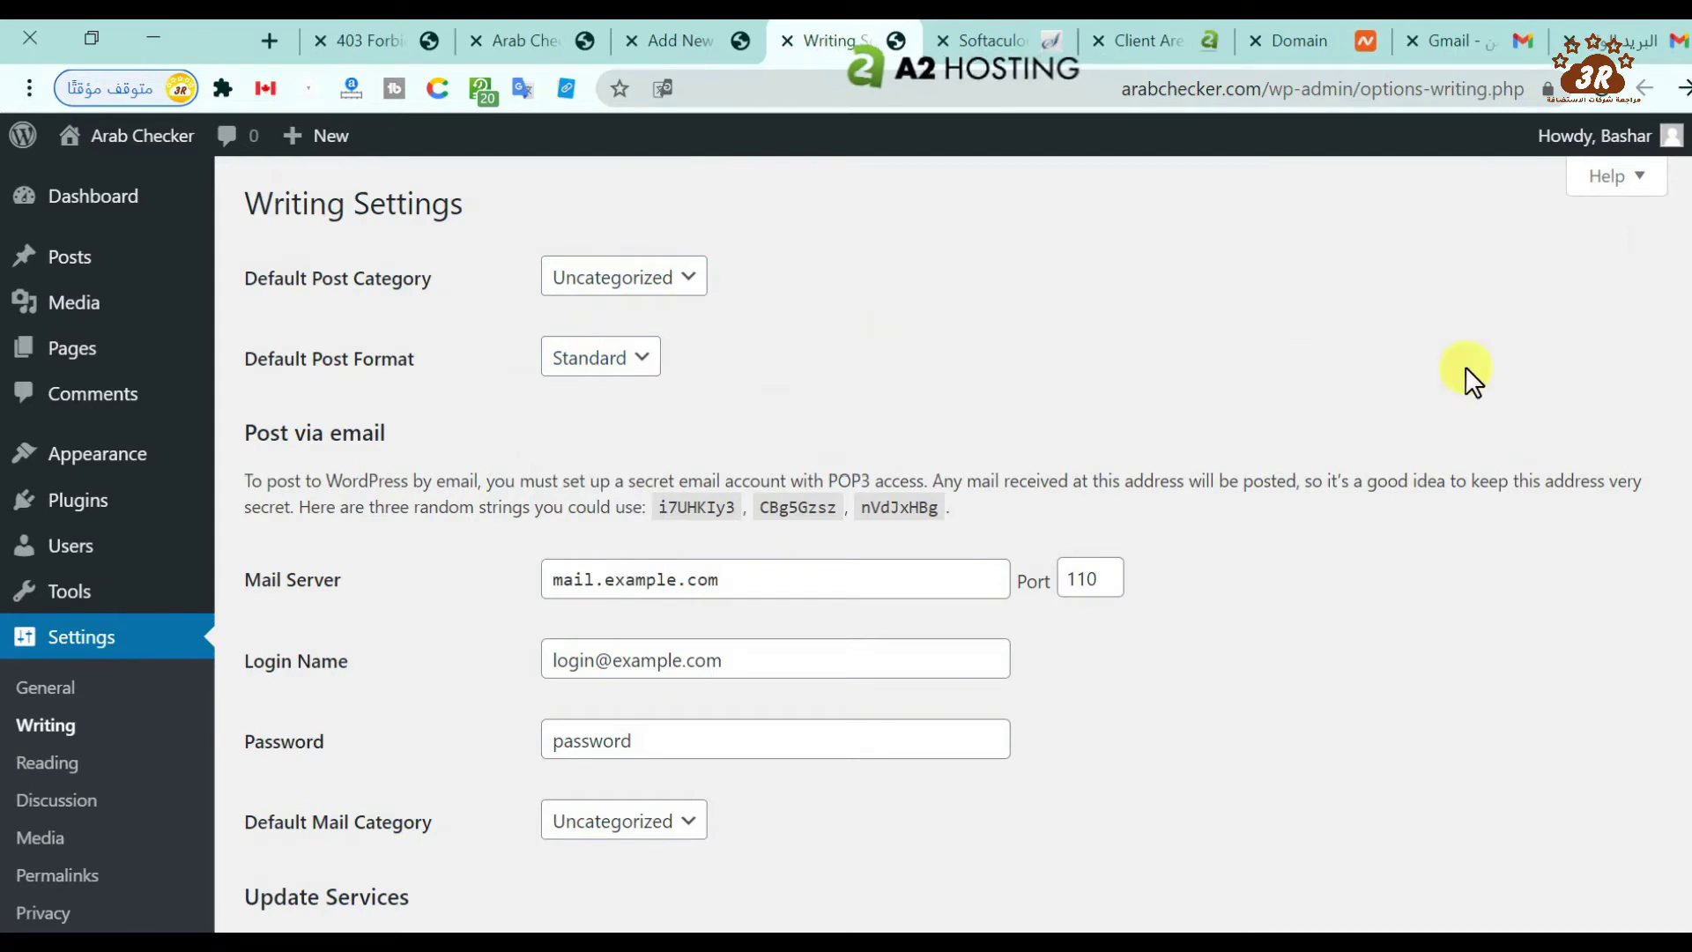
{"action": "scroll", "coordinate": [1687, 310], "scroll_direction": "down", "scroll_amount": 3}
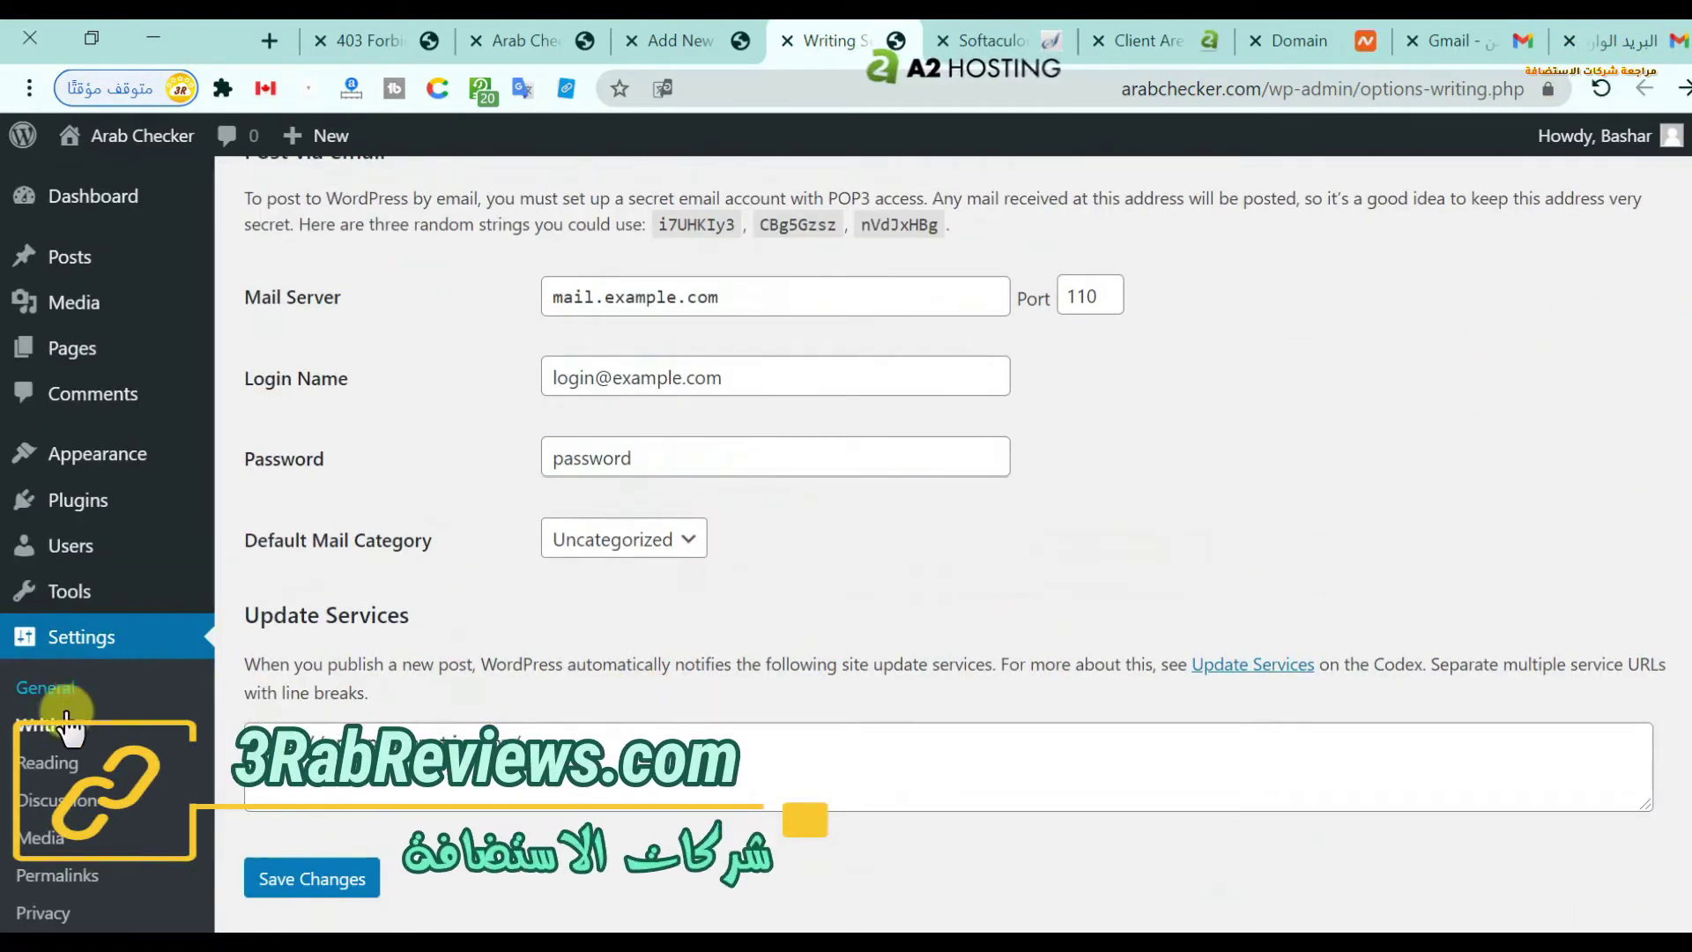
- Open the Media settings and review the image sizes and the upload folder option
{"action": "left_click", "coordinate": [42, 844]}
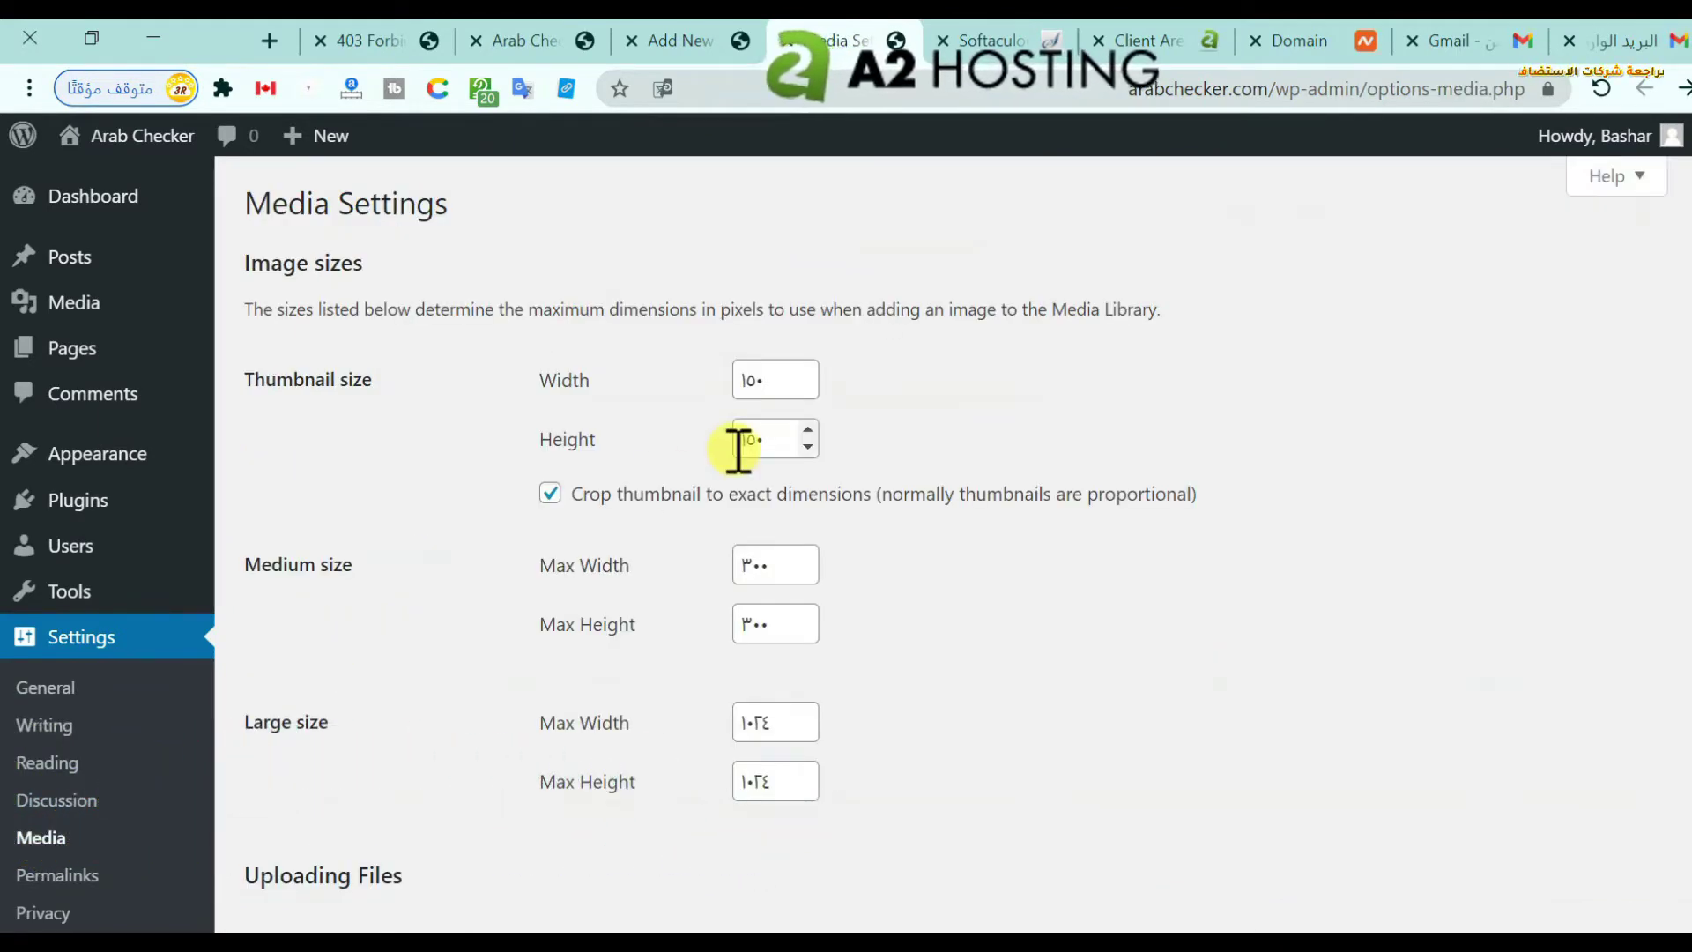
{"action": "scroll", "coordinate": [1683, 370], "scroll_direction": "down", "scroll_amount": 3}
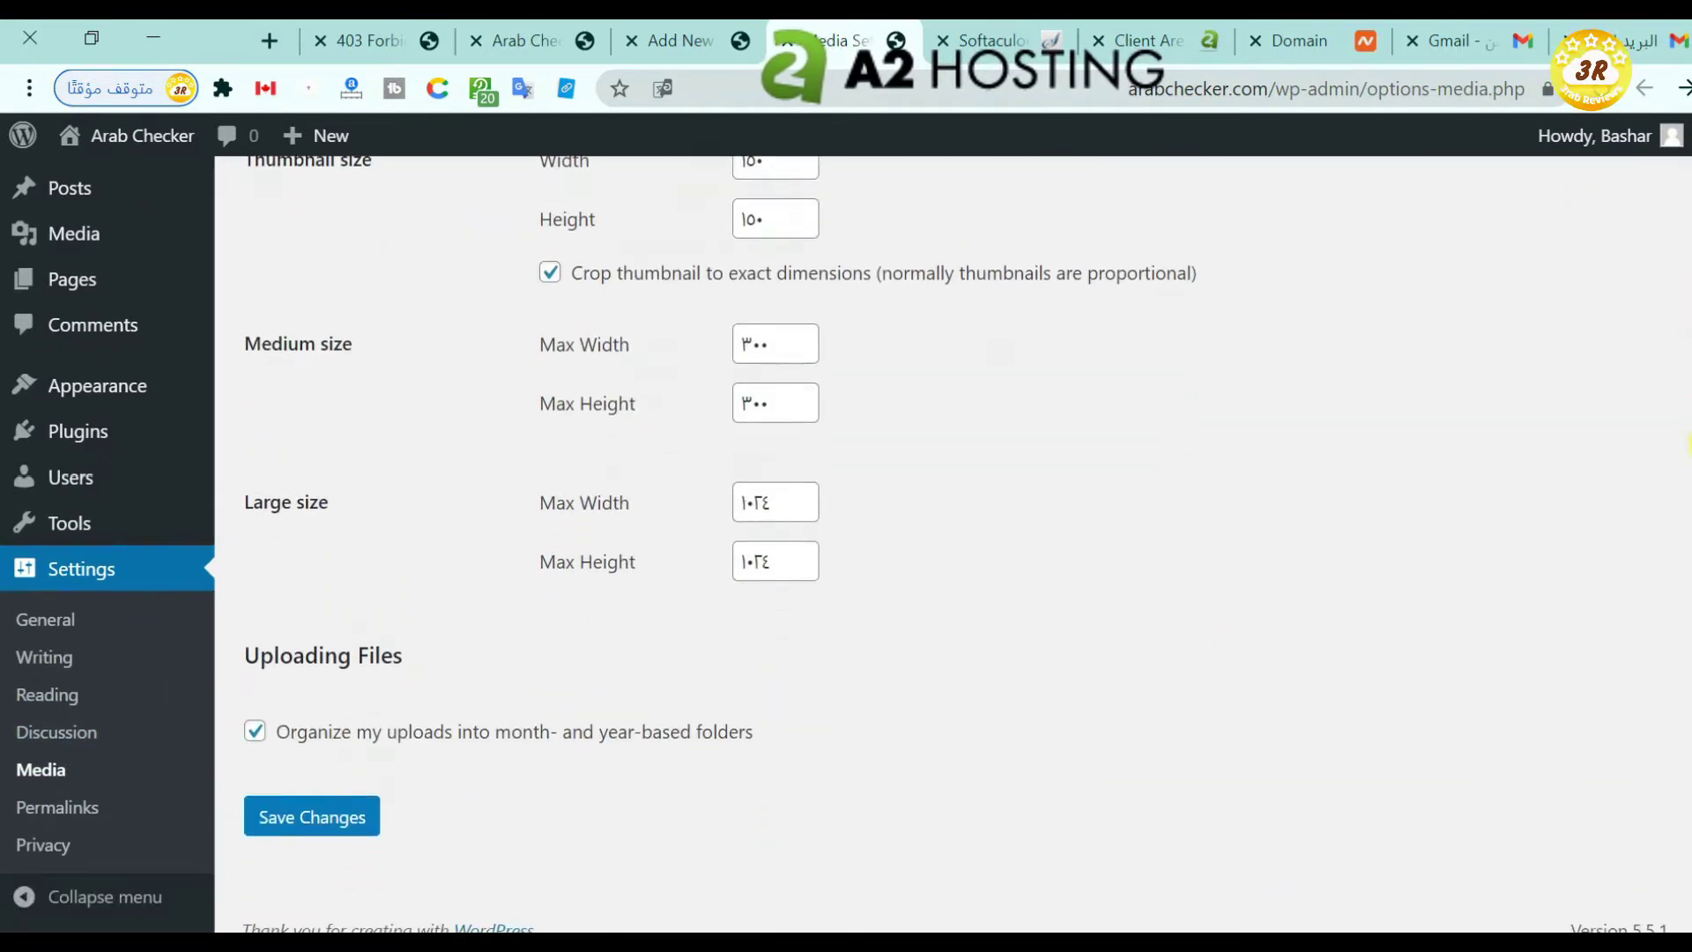
{"action": "scroll", "coordinate": [1688, 440], "scroll_direction": "up", "scroll_amount": 1}
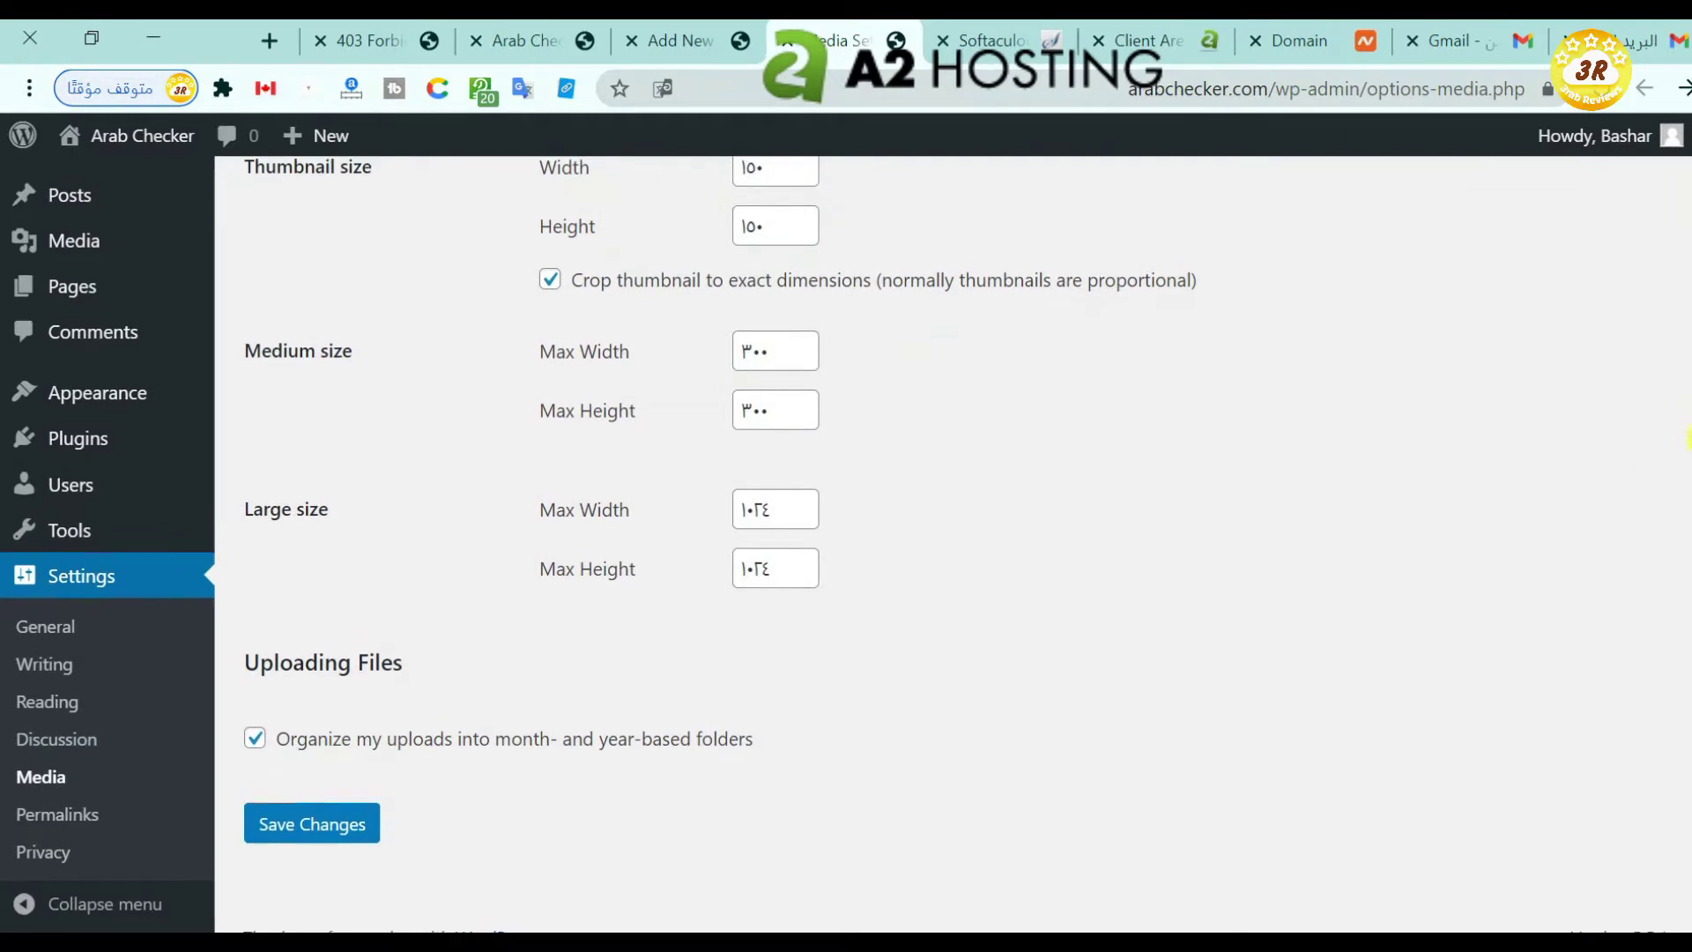
- Open the Permalink settings, choose the Post name structure, and look over the optional category and tag bases
{"action": "left_click", "coordinate": [40, 820]}
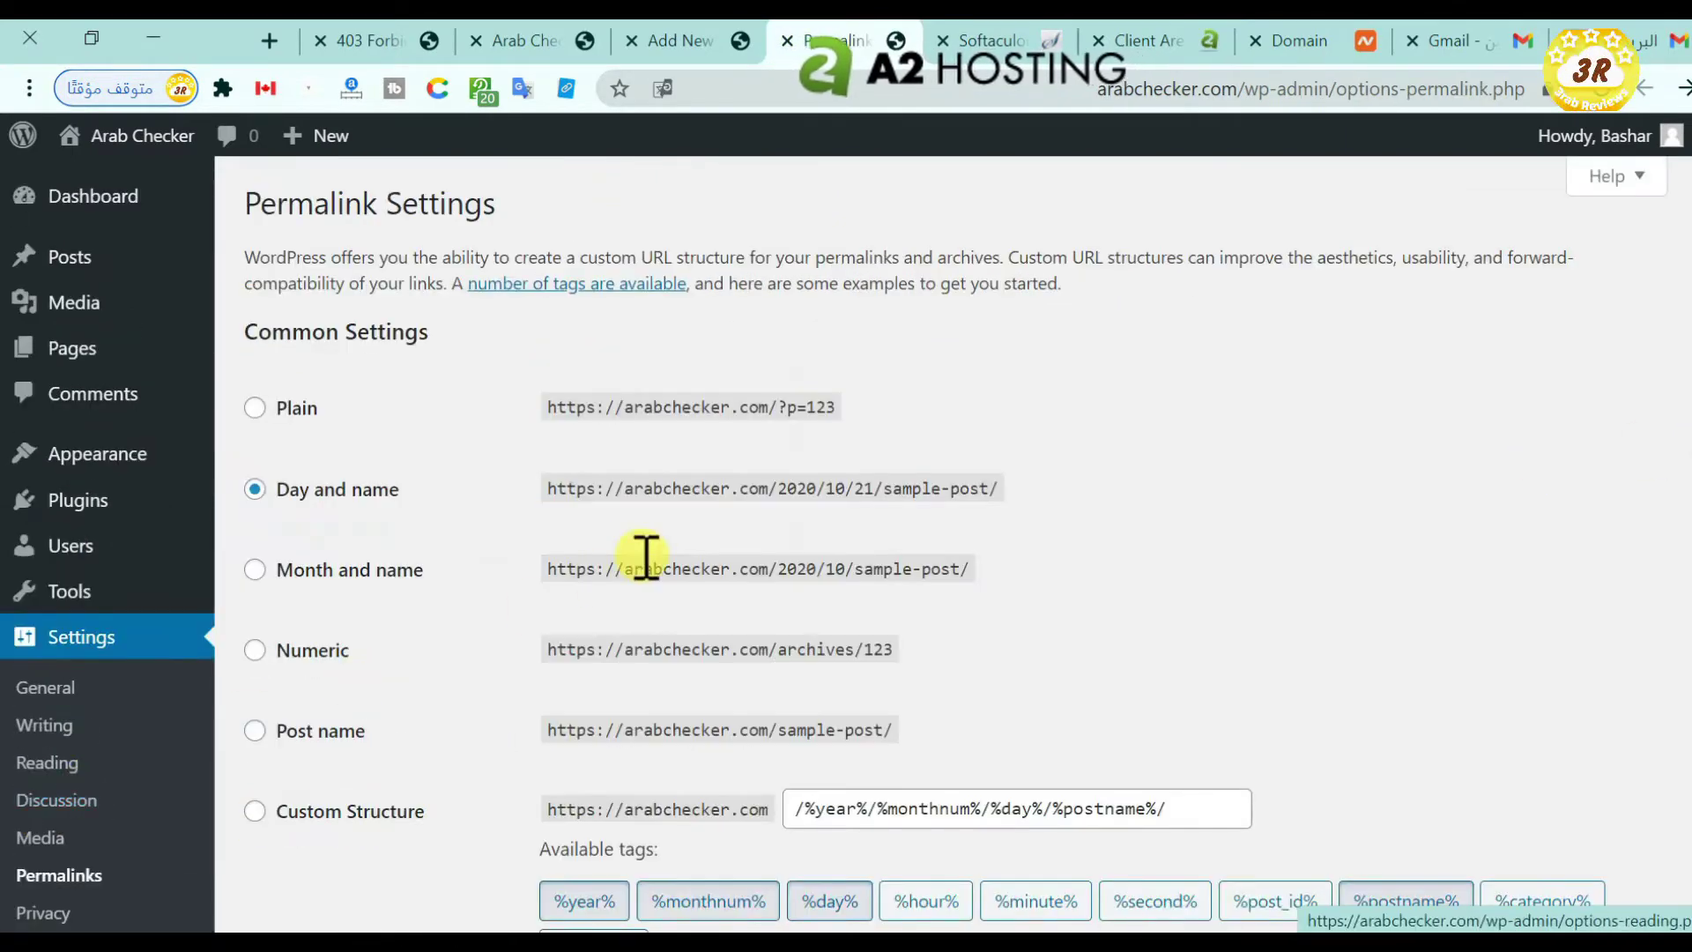
{"action": "left_click", "coordinate": [255, 731]}
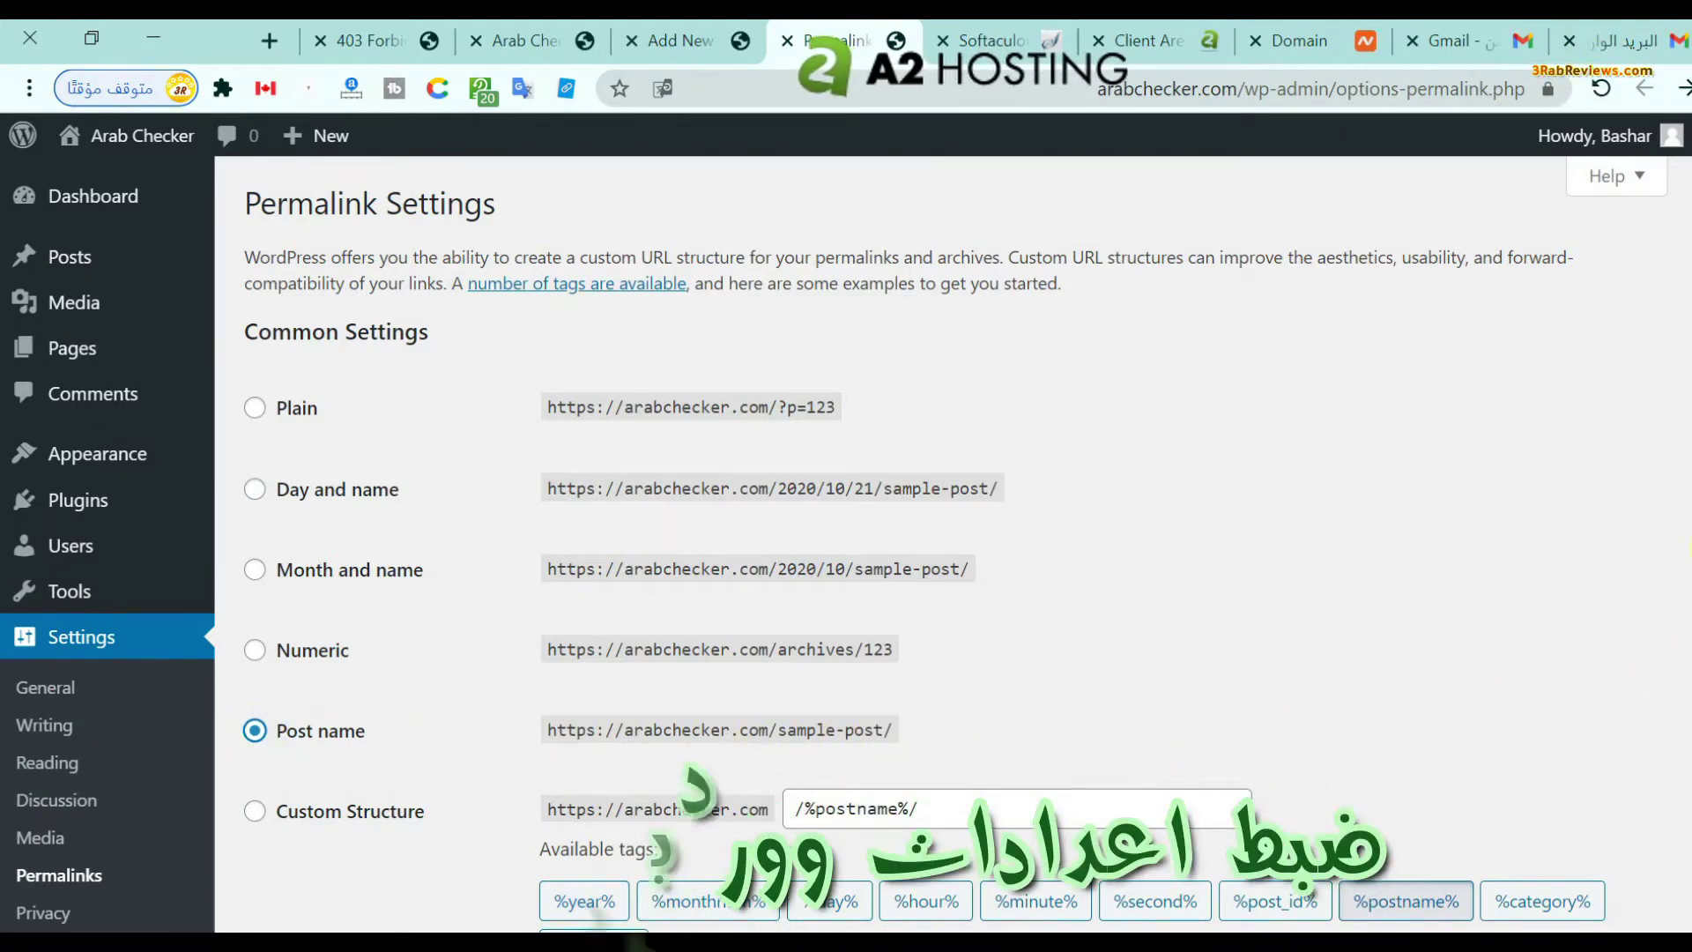
{"action": "scroll", "coordinate": [910, 553], "scroll_direction": "down", "scroll_amount": 3}
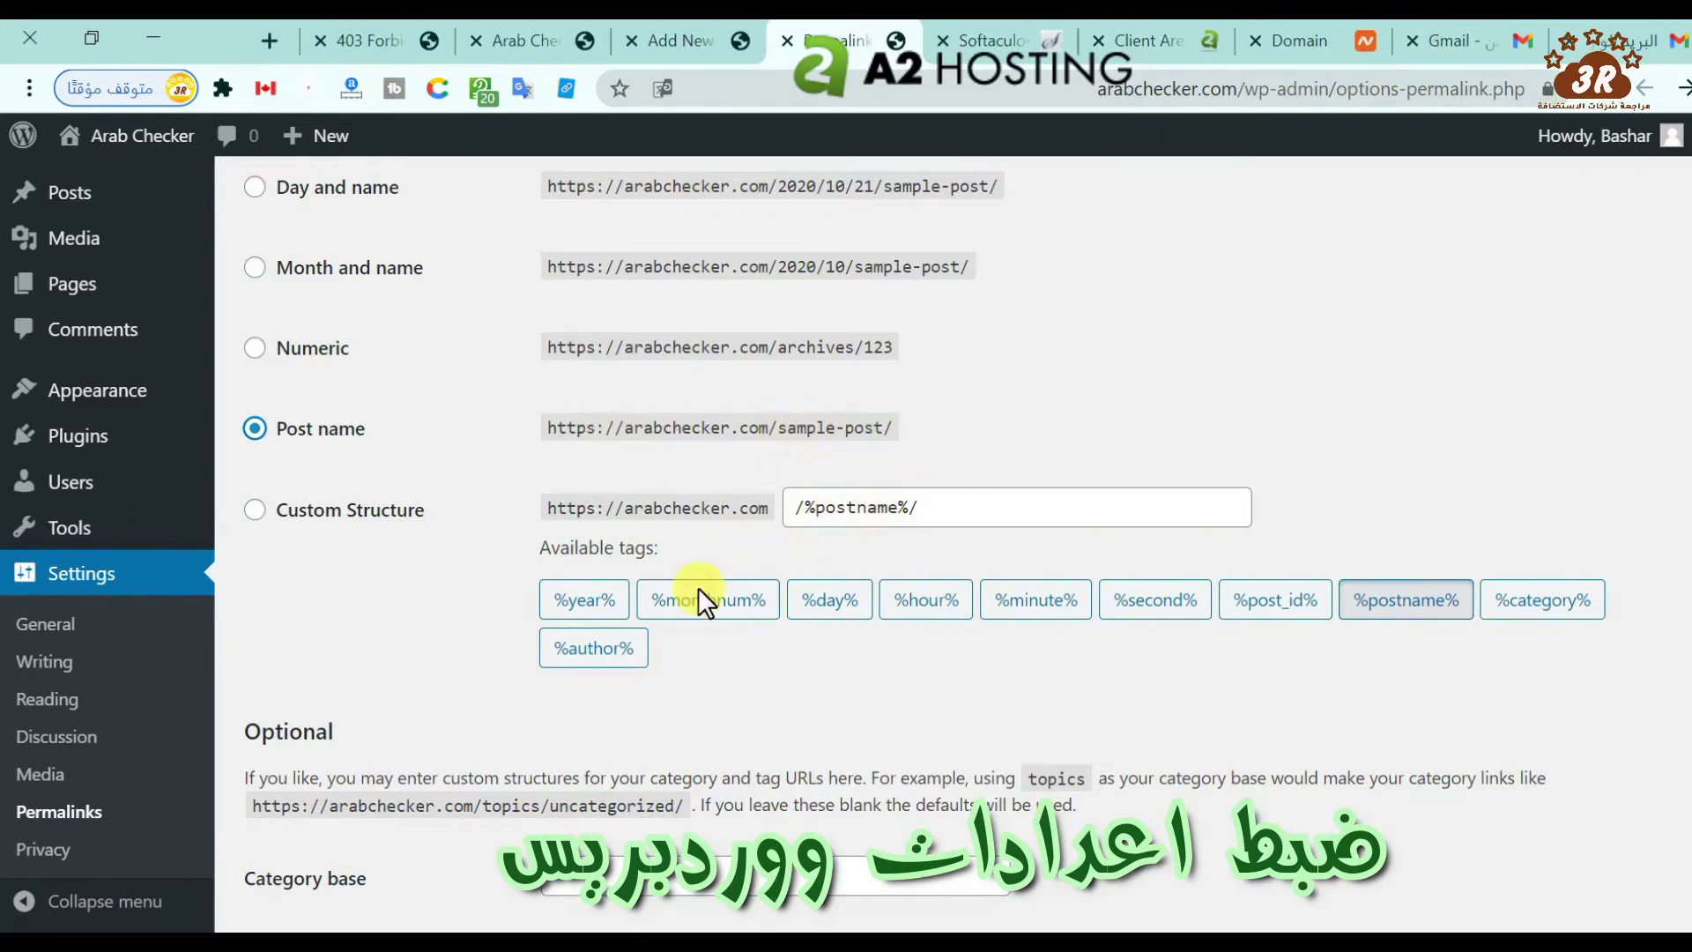
{"action": "scroll", "coordinate": [1683, 571], "scroll_direction": "down", "scroll_amount": 2}
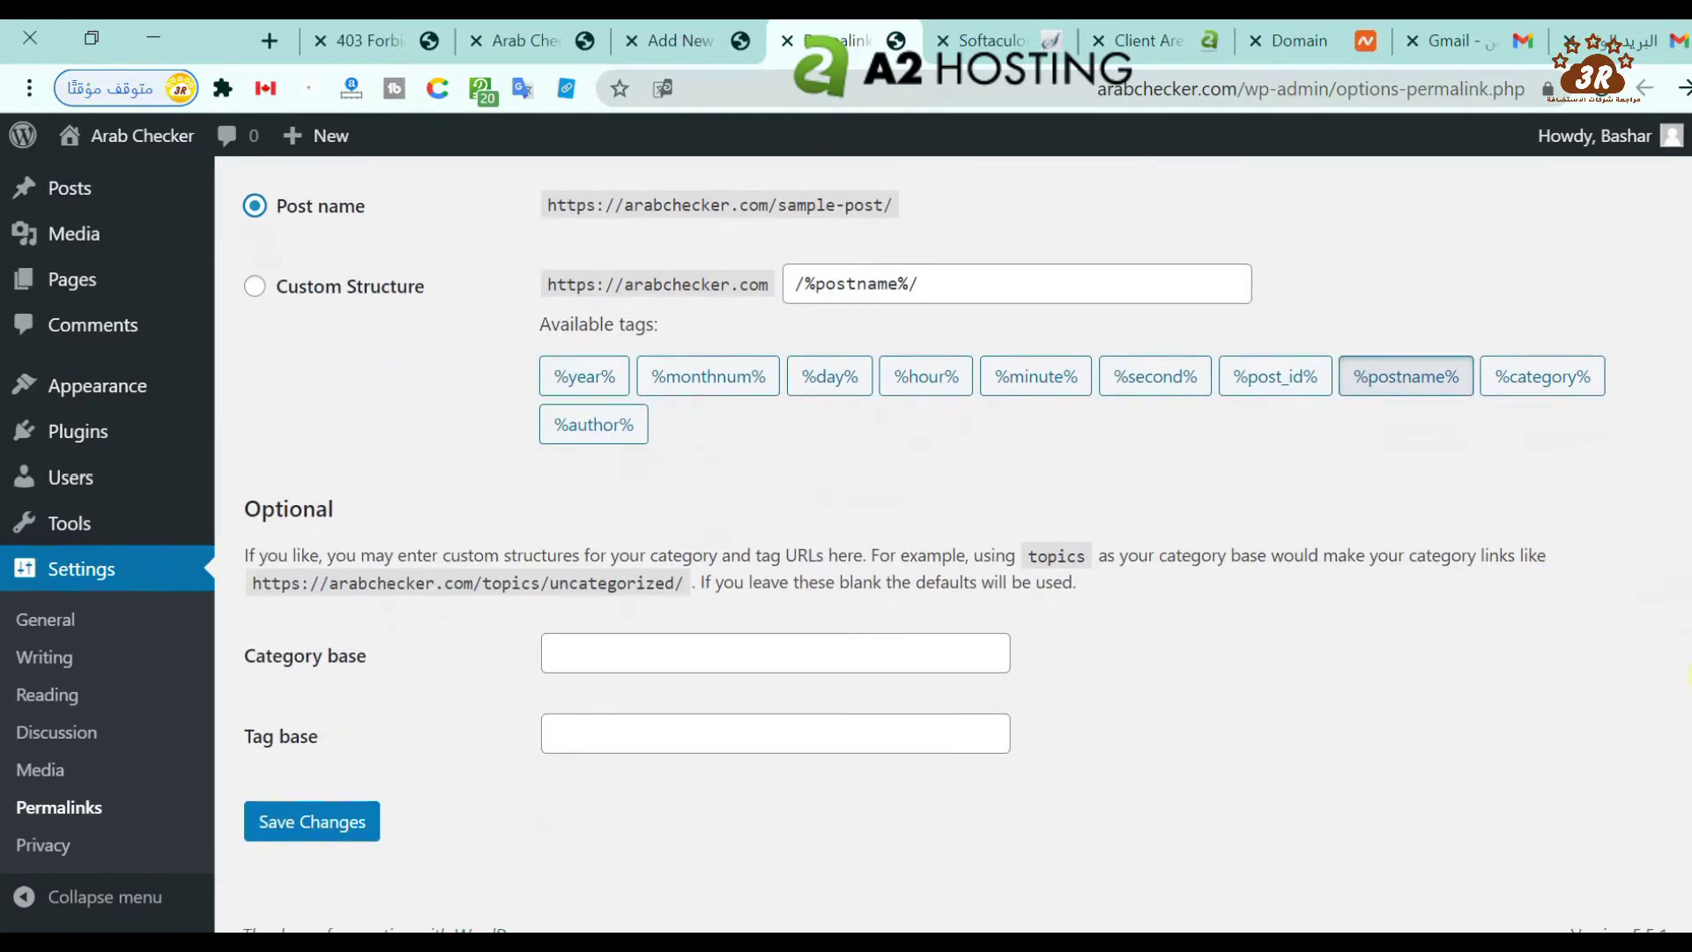
{"action": "scroll", "coordinate": [488, 780], "scroll_direction": "up", "scroll_amount": 3}
- Open the installed themes and activate the Twenty Seventeen theme
{"action": "mouse_move", "coordinate": [88, 454]}
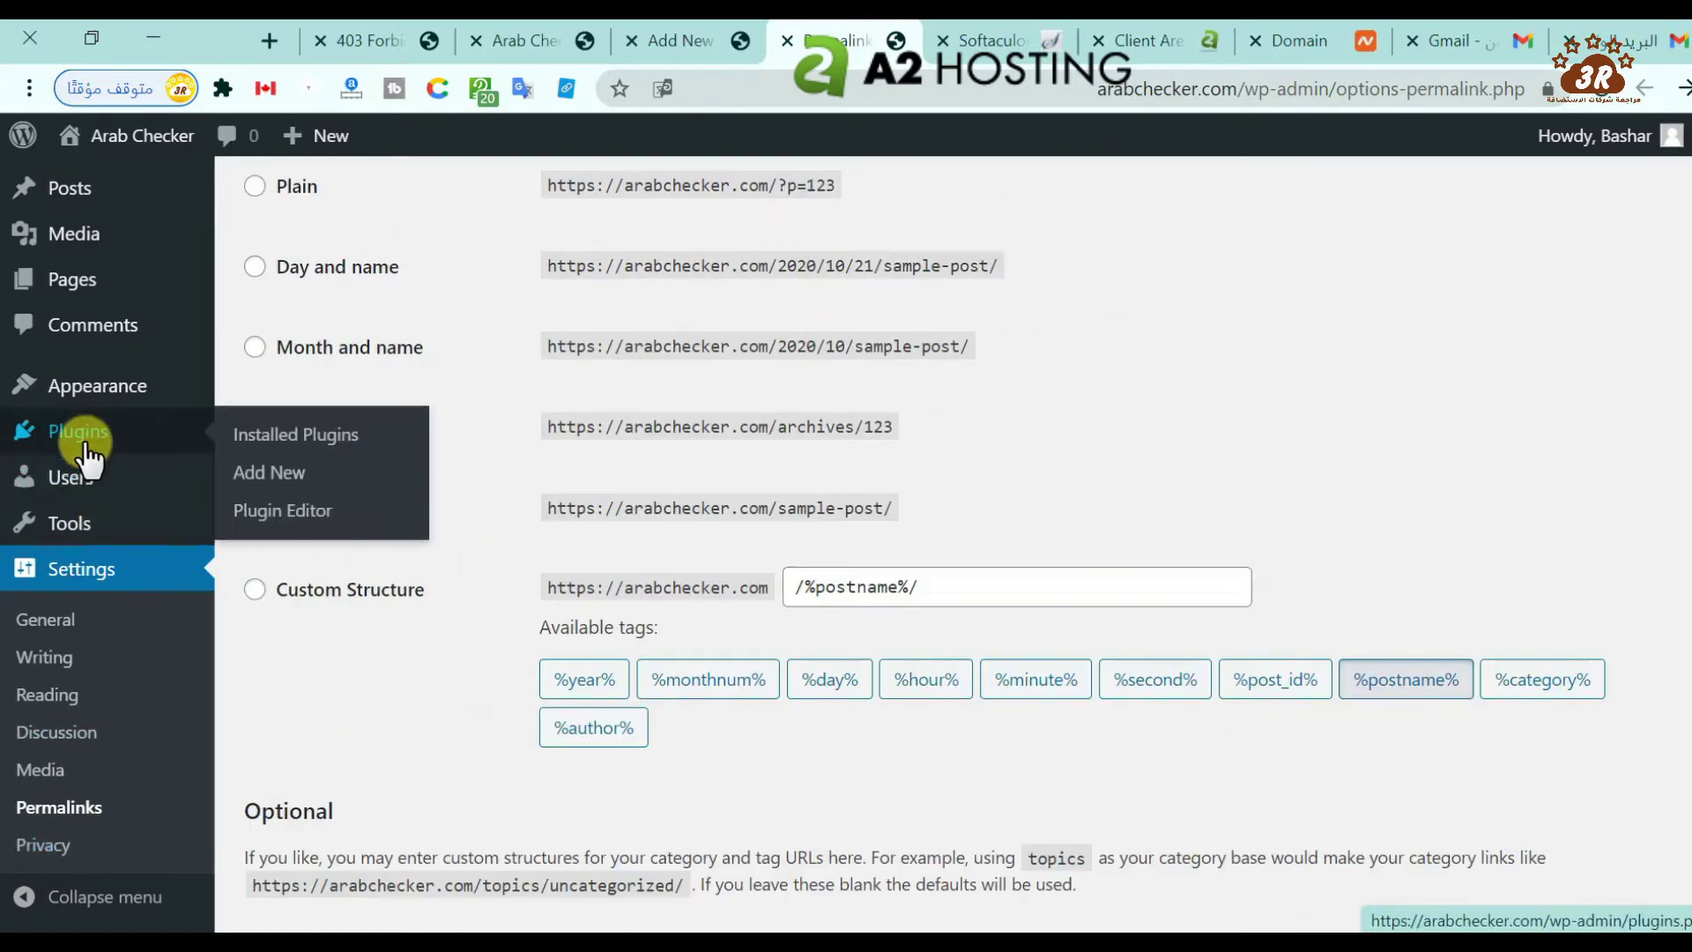
{"action": "mouse_move", "coordinate": [83, 388]}
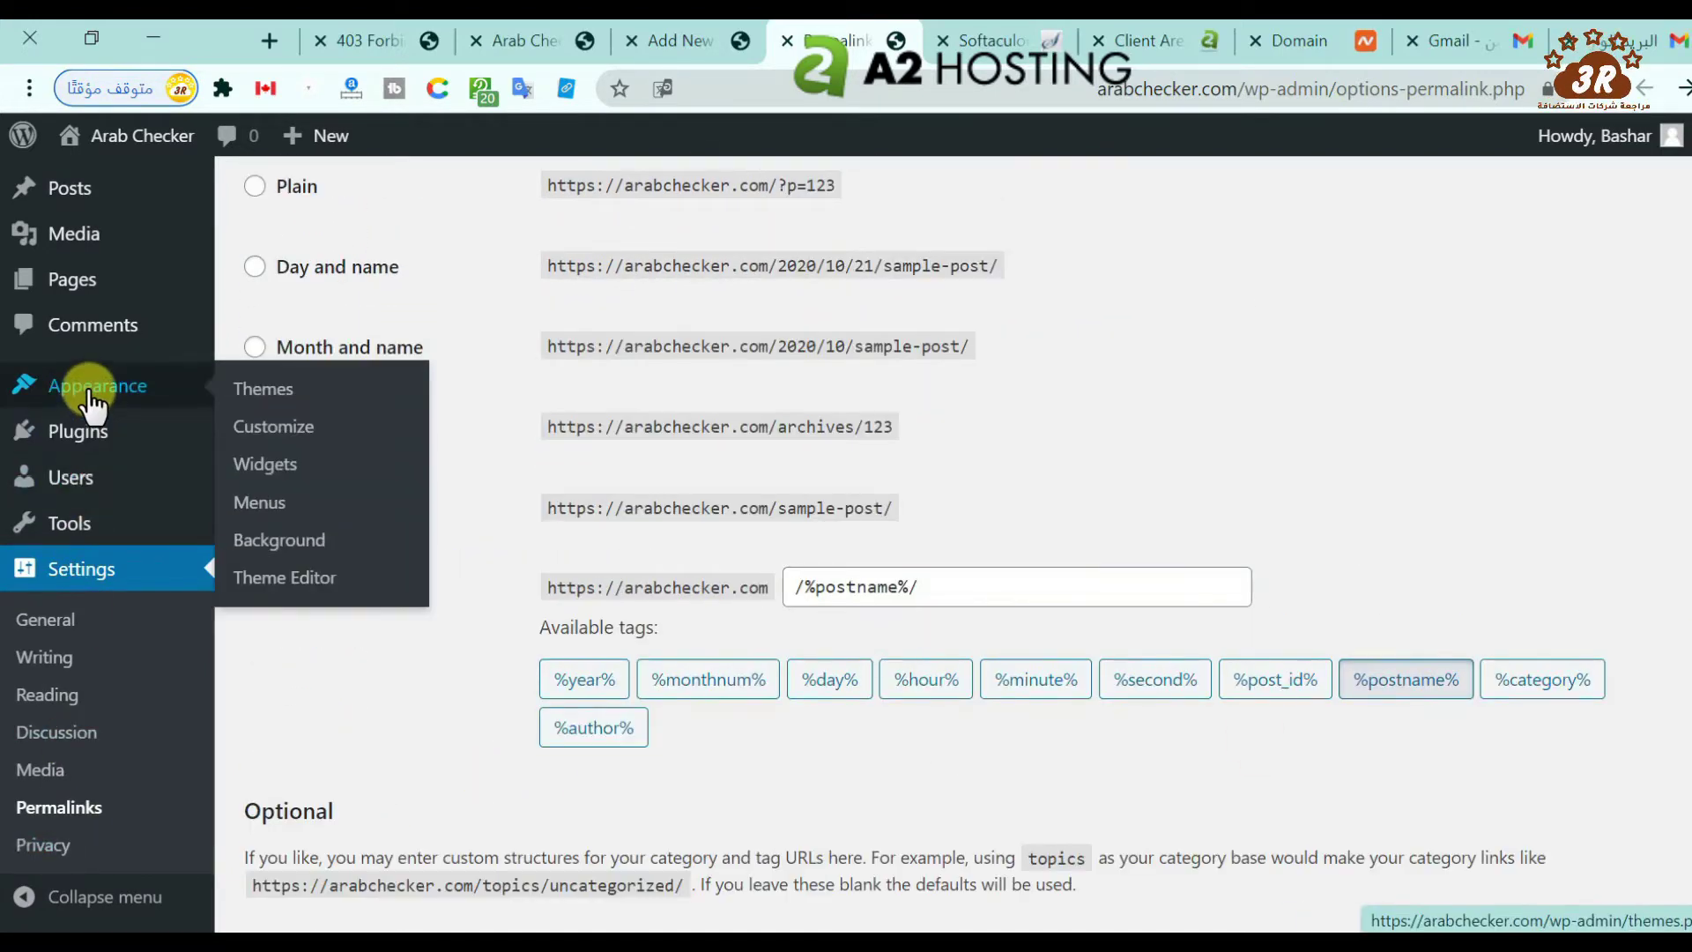
{"action": "left_click", "coordinate": [279, 404]}
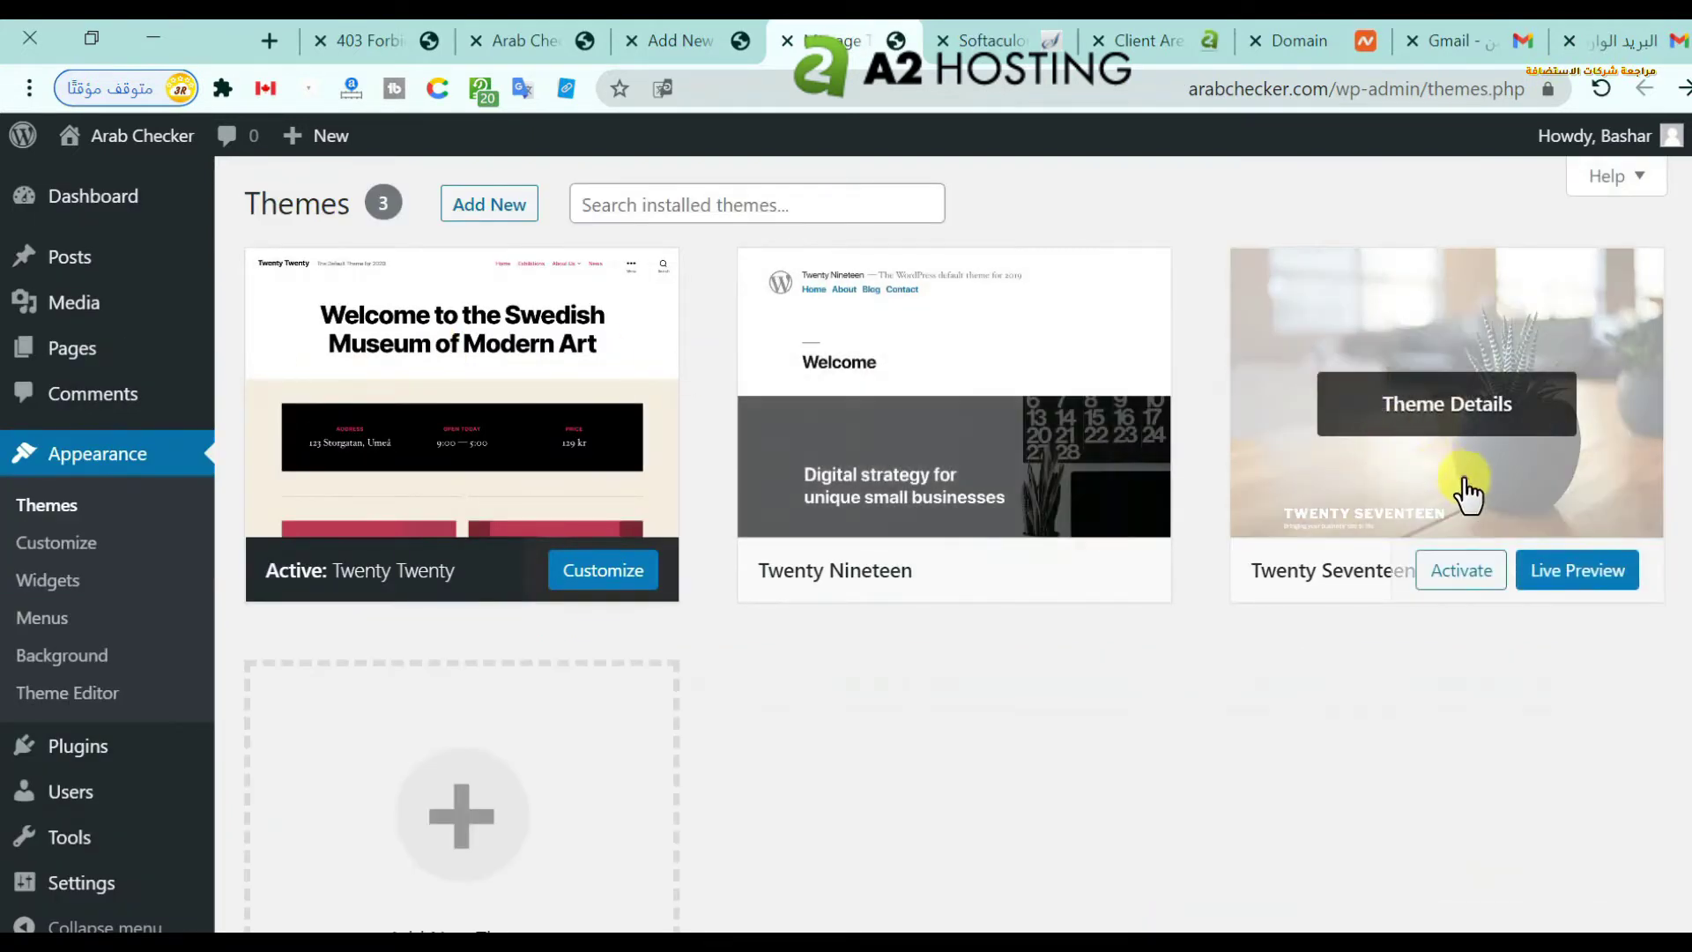
{"action": "left_click", "coordinate": [1463, 571]}
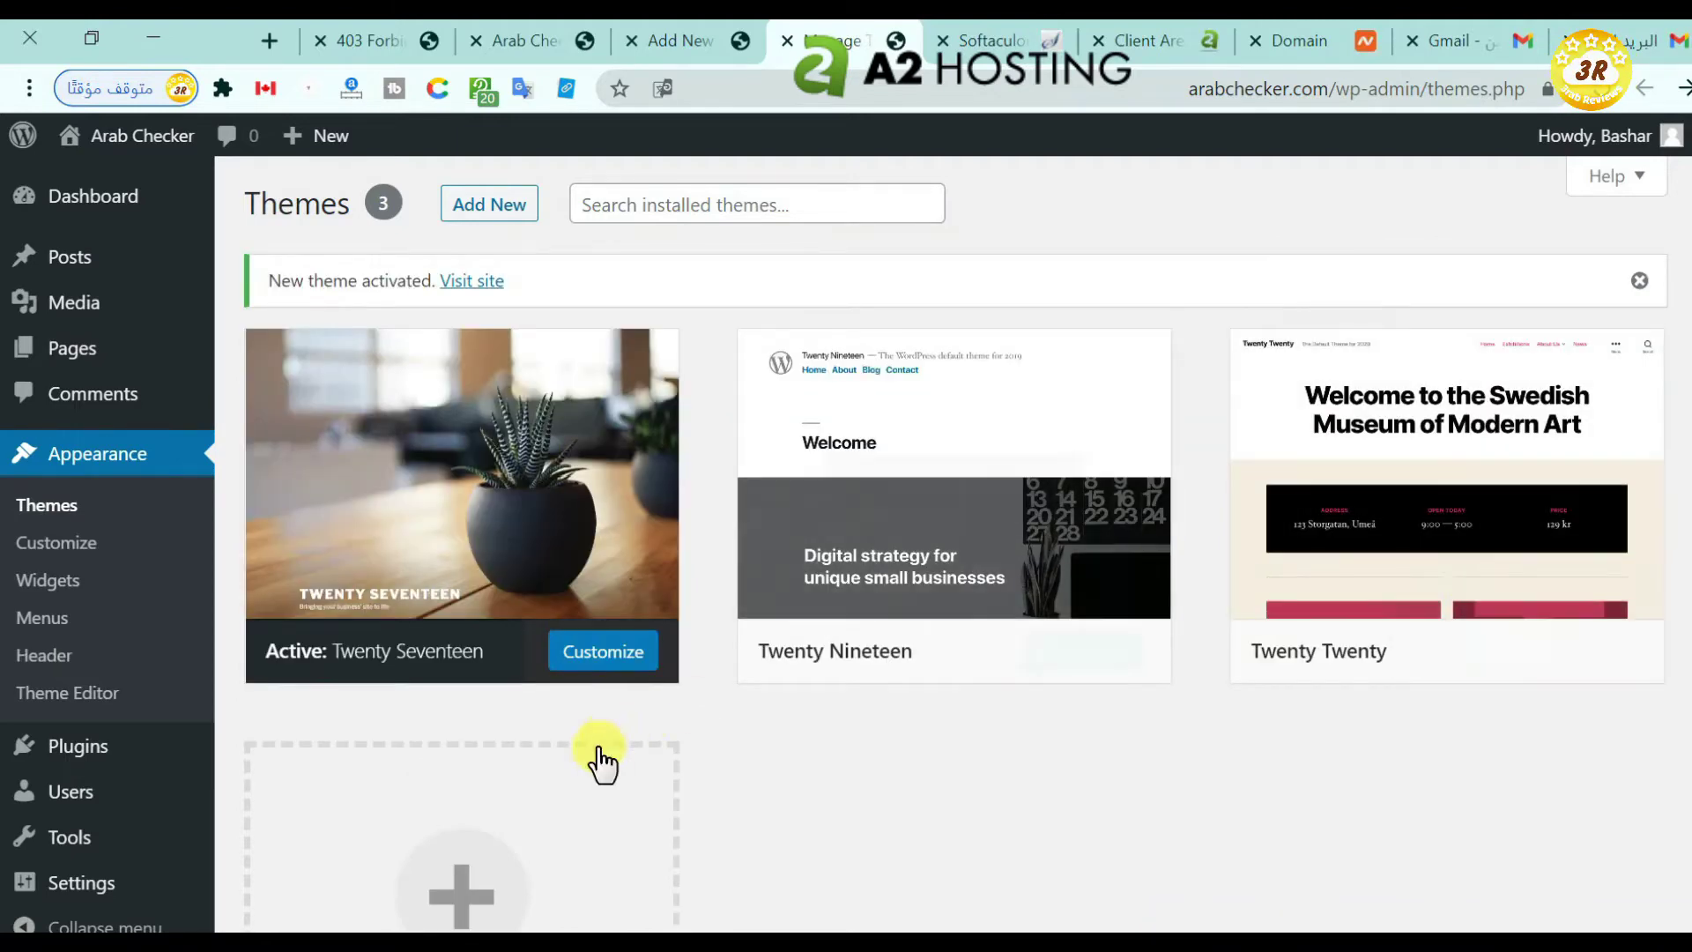
{"action": "left_click", "coordinate": [445, 812]}
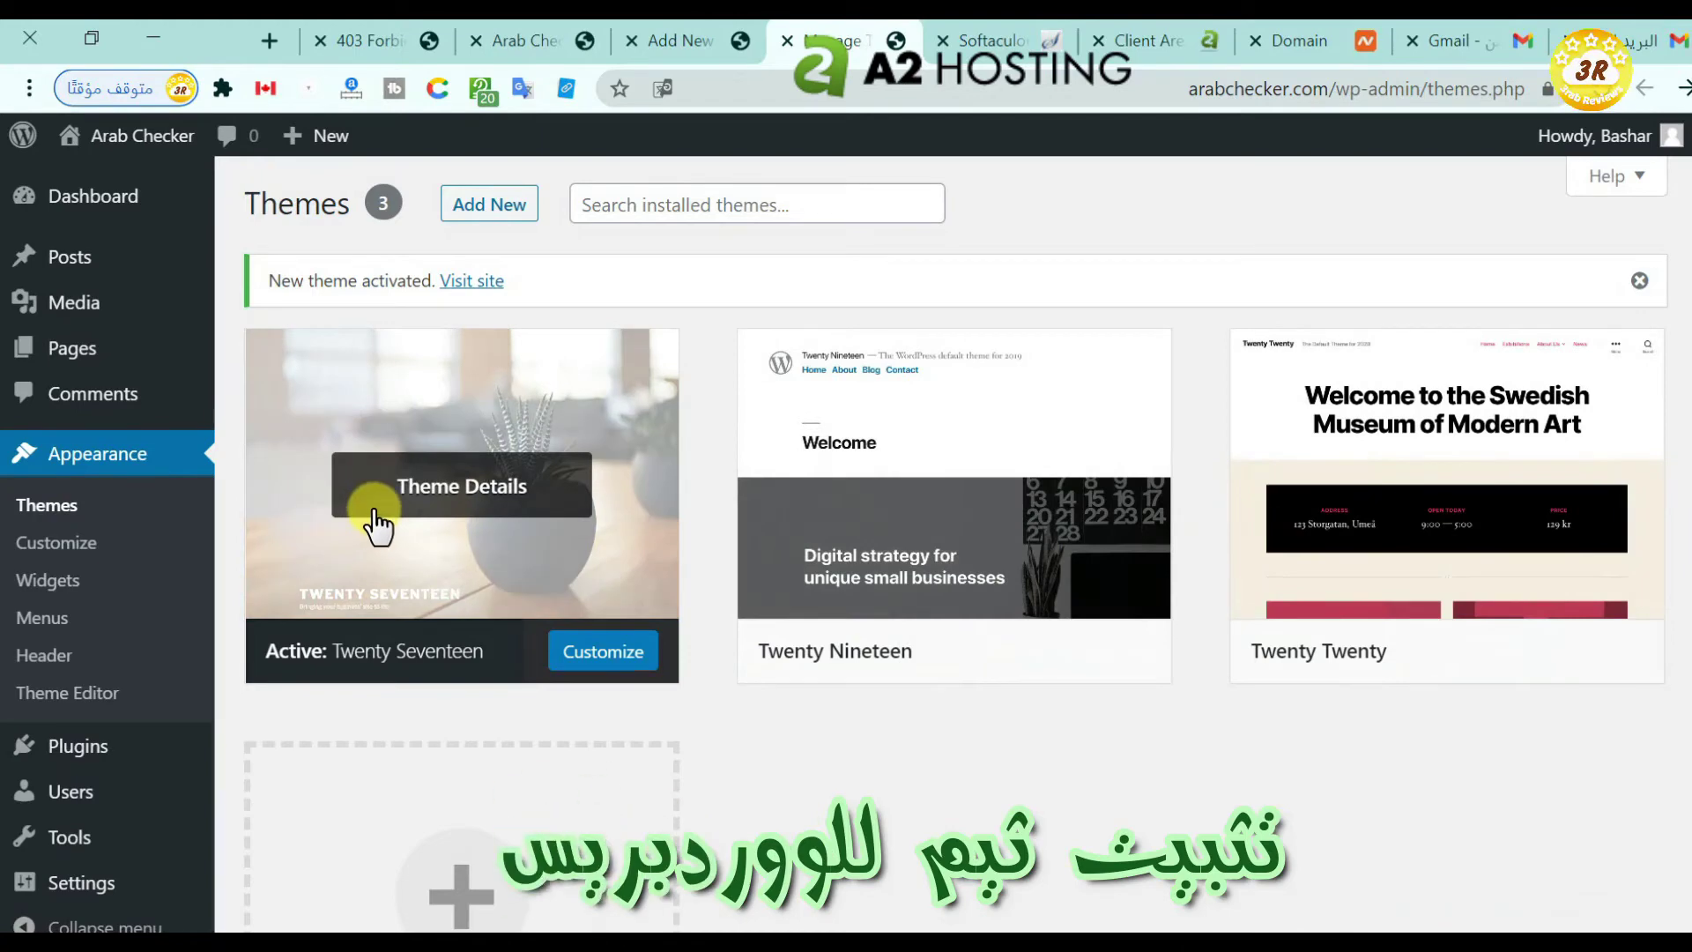
- Close the leftover Add New Page tab and reload the arabchecker.com homepage to check its new theme
{"action": "left_click", "coordinate": [534, 40]}
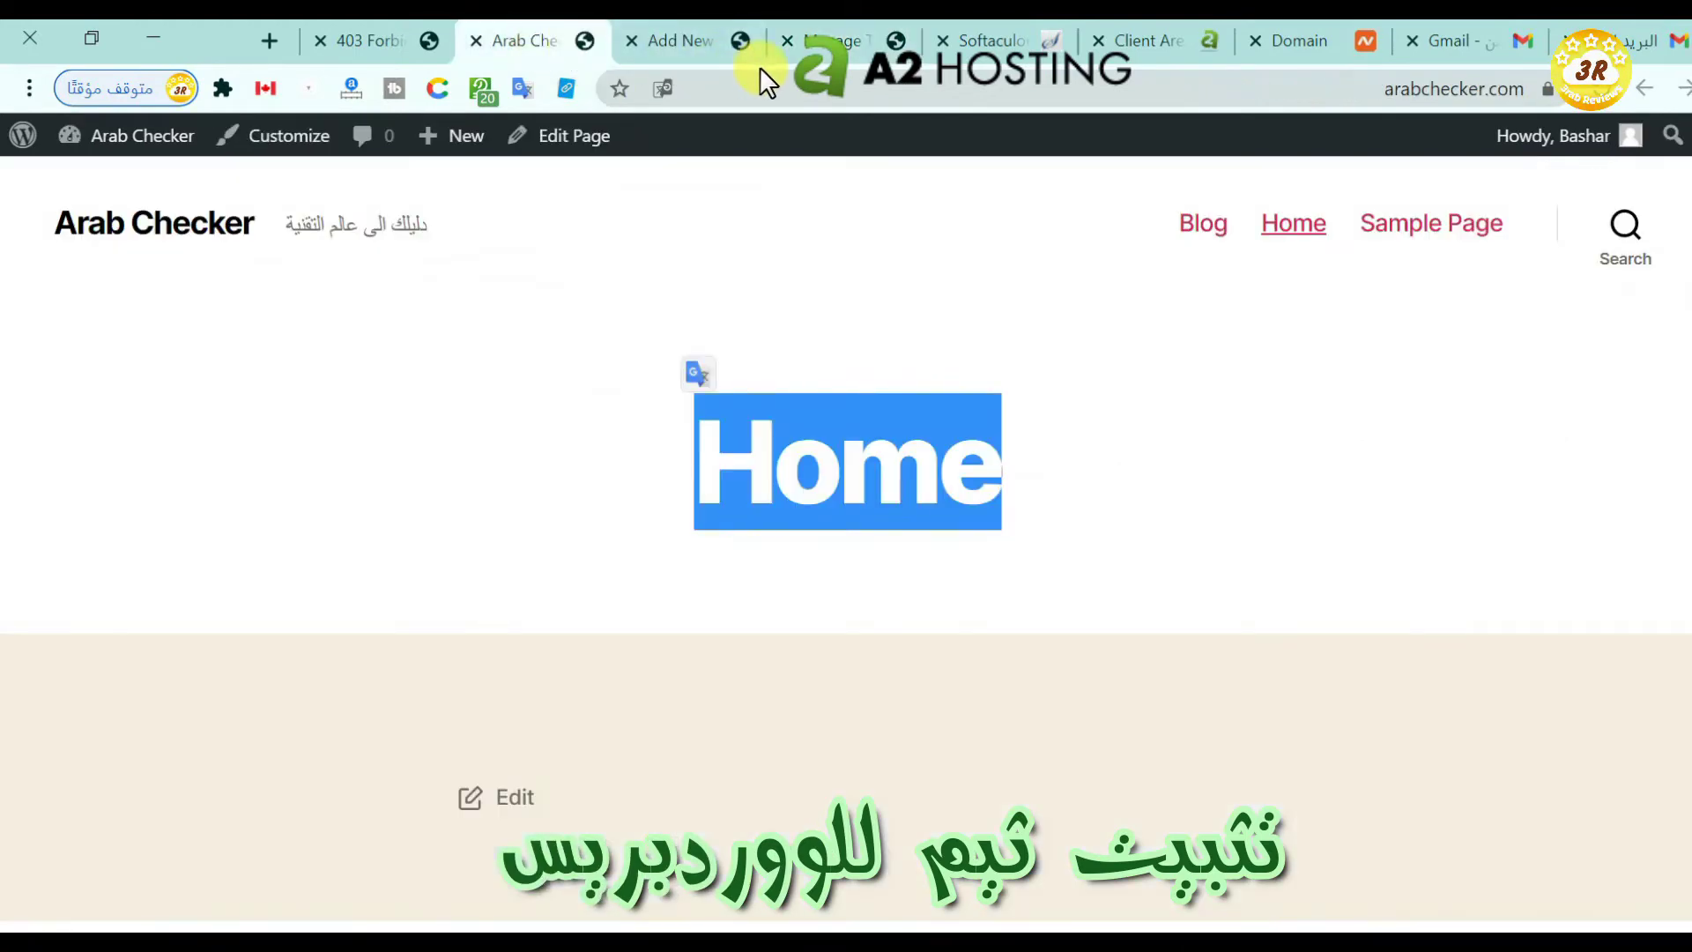
{"action": "left_click", "coordinate": [631, 40]}
{"action": "left_click", "coordinate": [859, 95]}
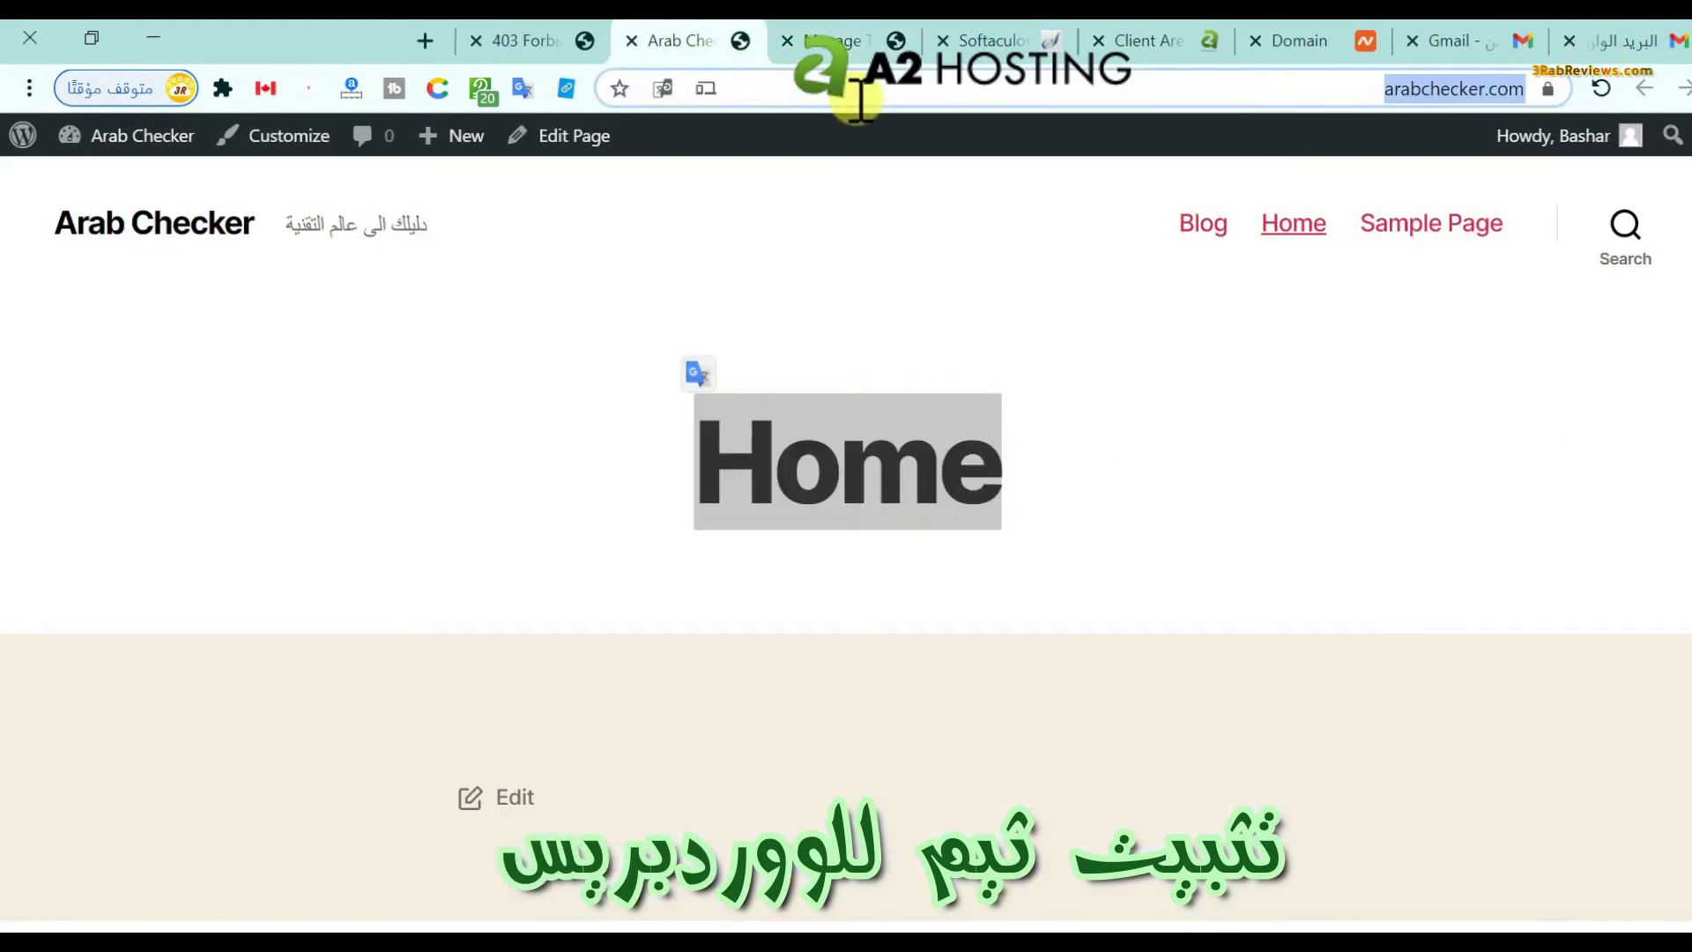
{"action": "key", "text": "Return"}
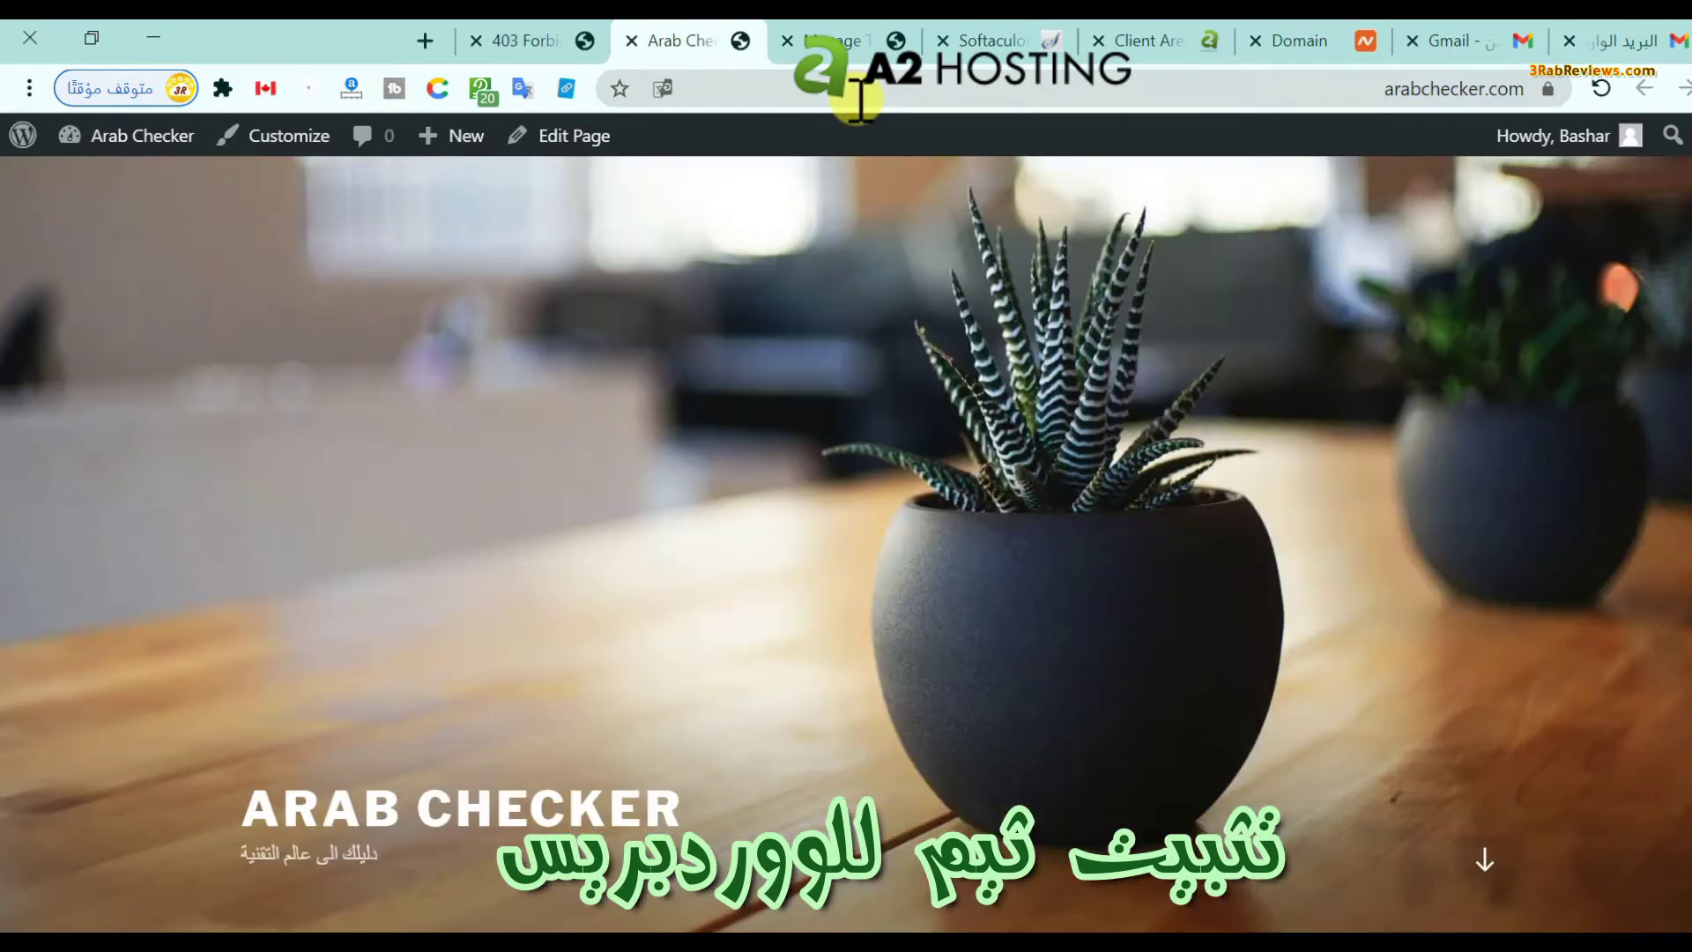
- Return to the WordPress admin, search the plugins to add for "w3", and install and activate W3 Total Cache
{"action": "left_click", "coordinate": [850, 25]}
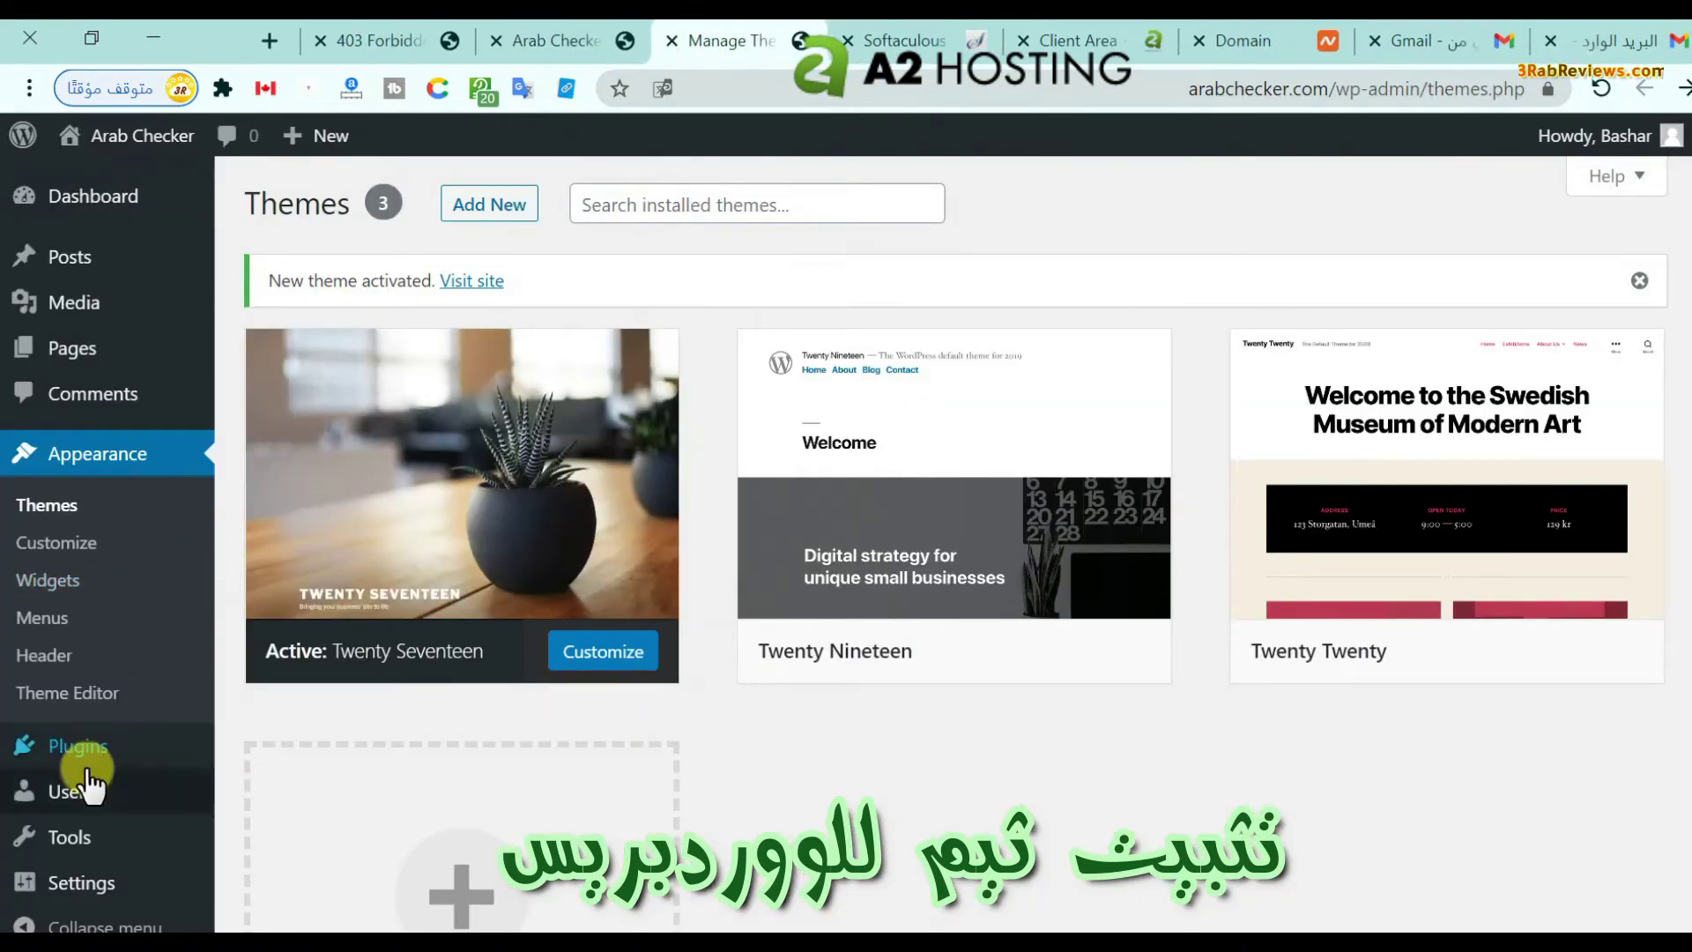
{"action": "mouse_move", "coordinate": [143, 745]}
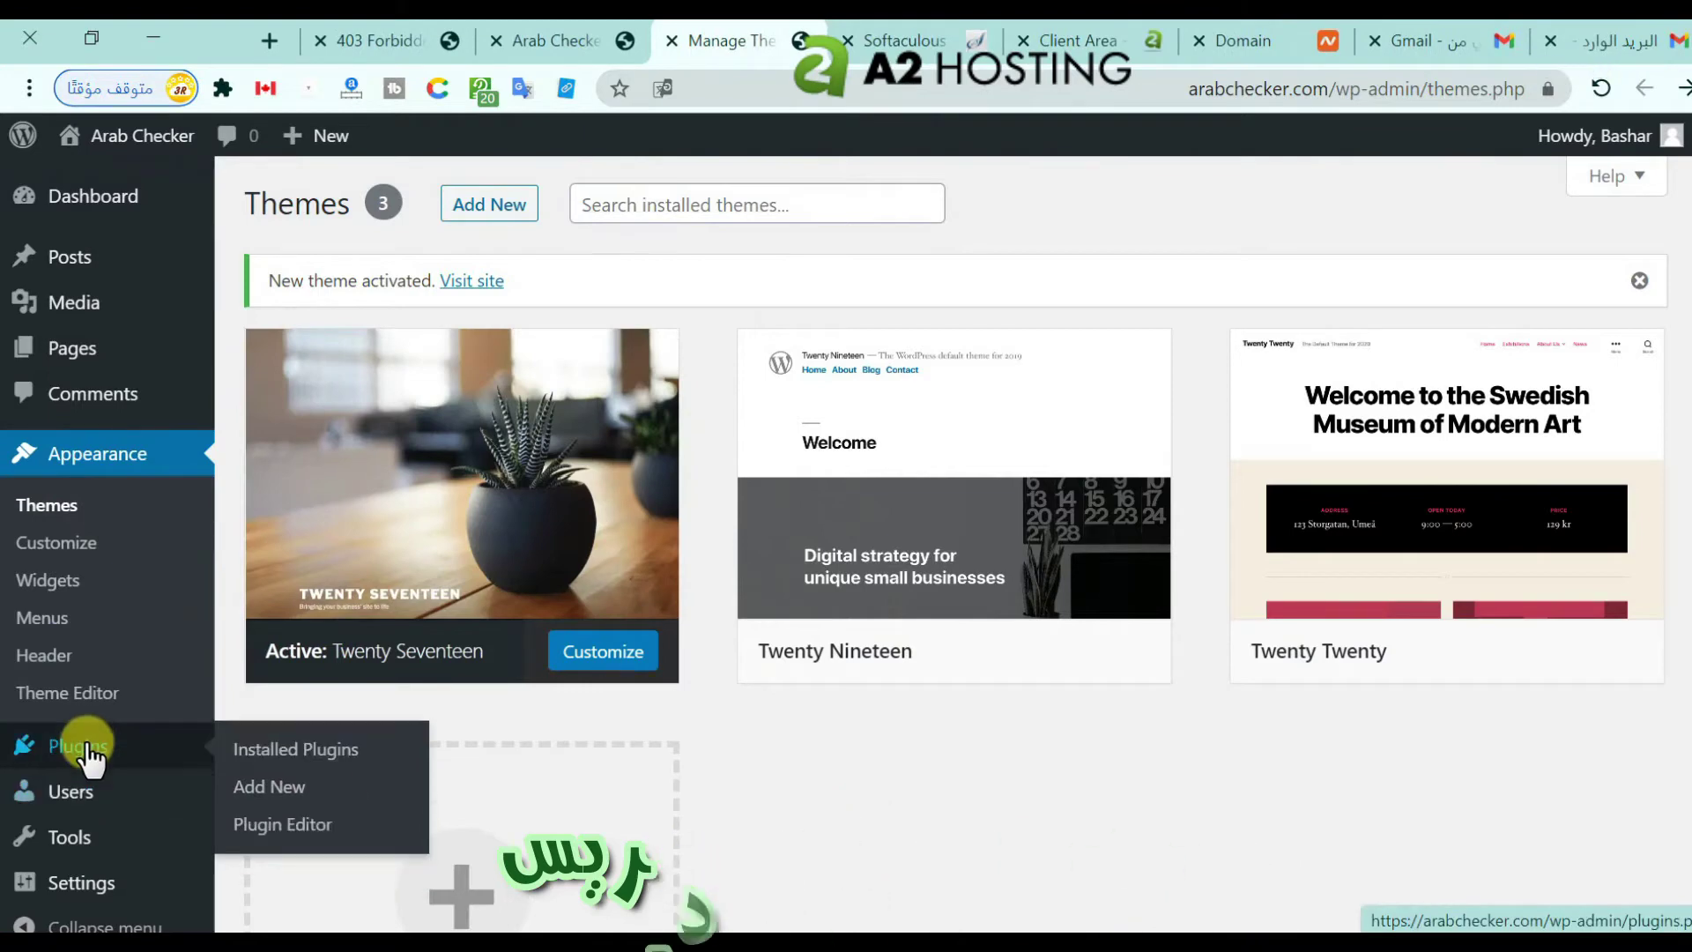
{"action": "left_click", "coordinate": [256, 797]}
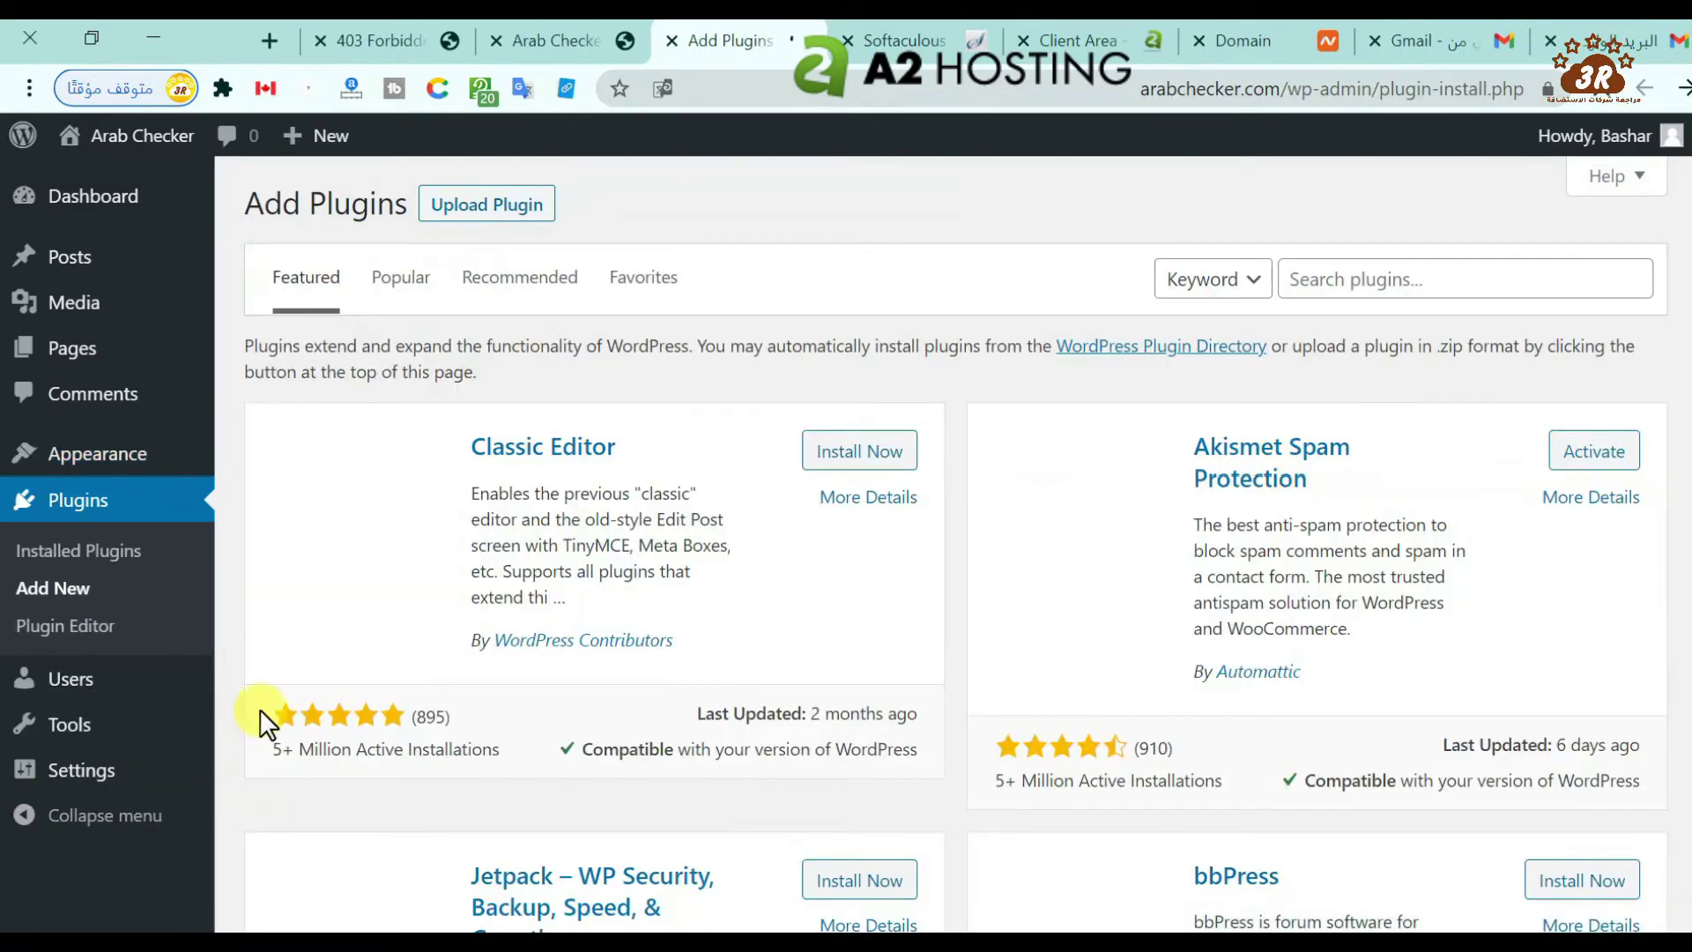
{"action": "left_click", "coordinate": [1400, 279]}
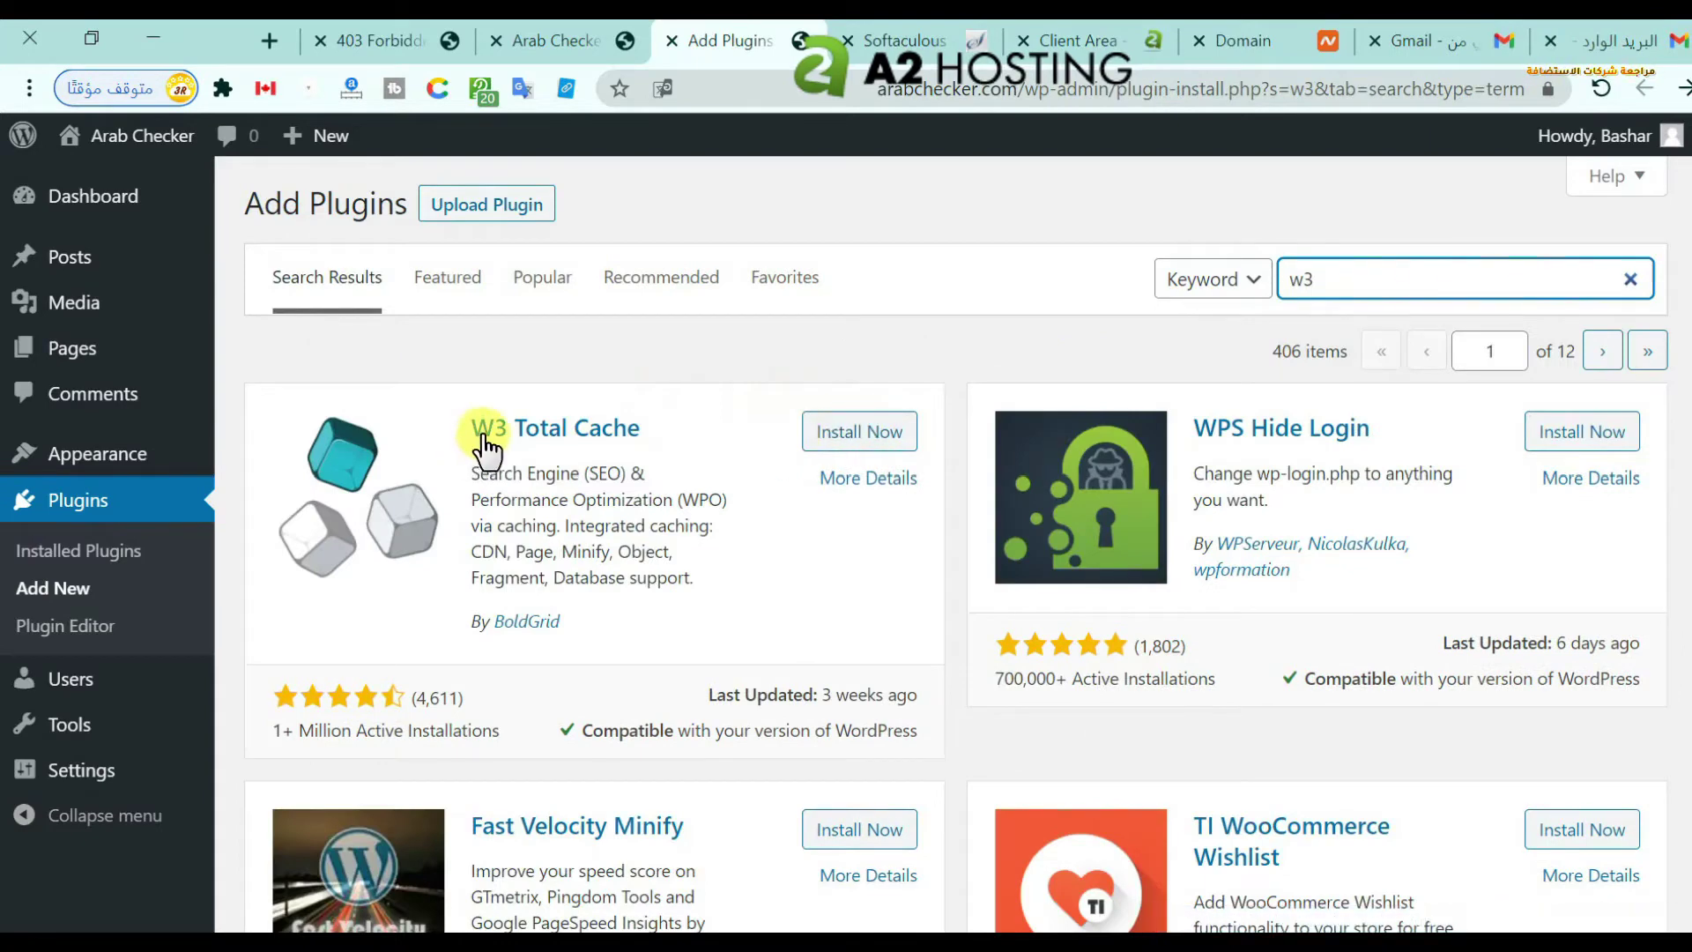
{"action": "left_click", "coordinate": [824, 437]}
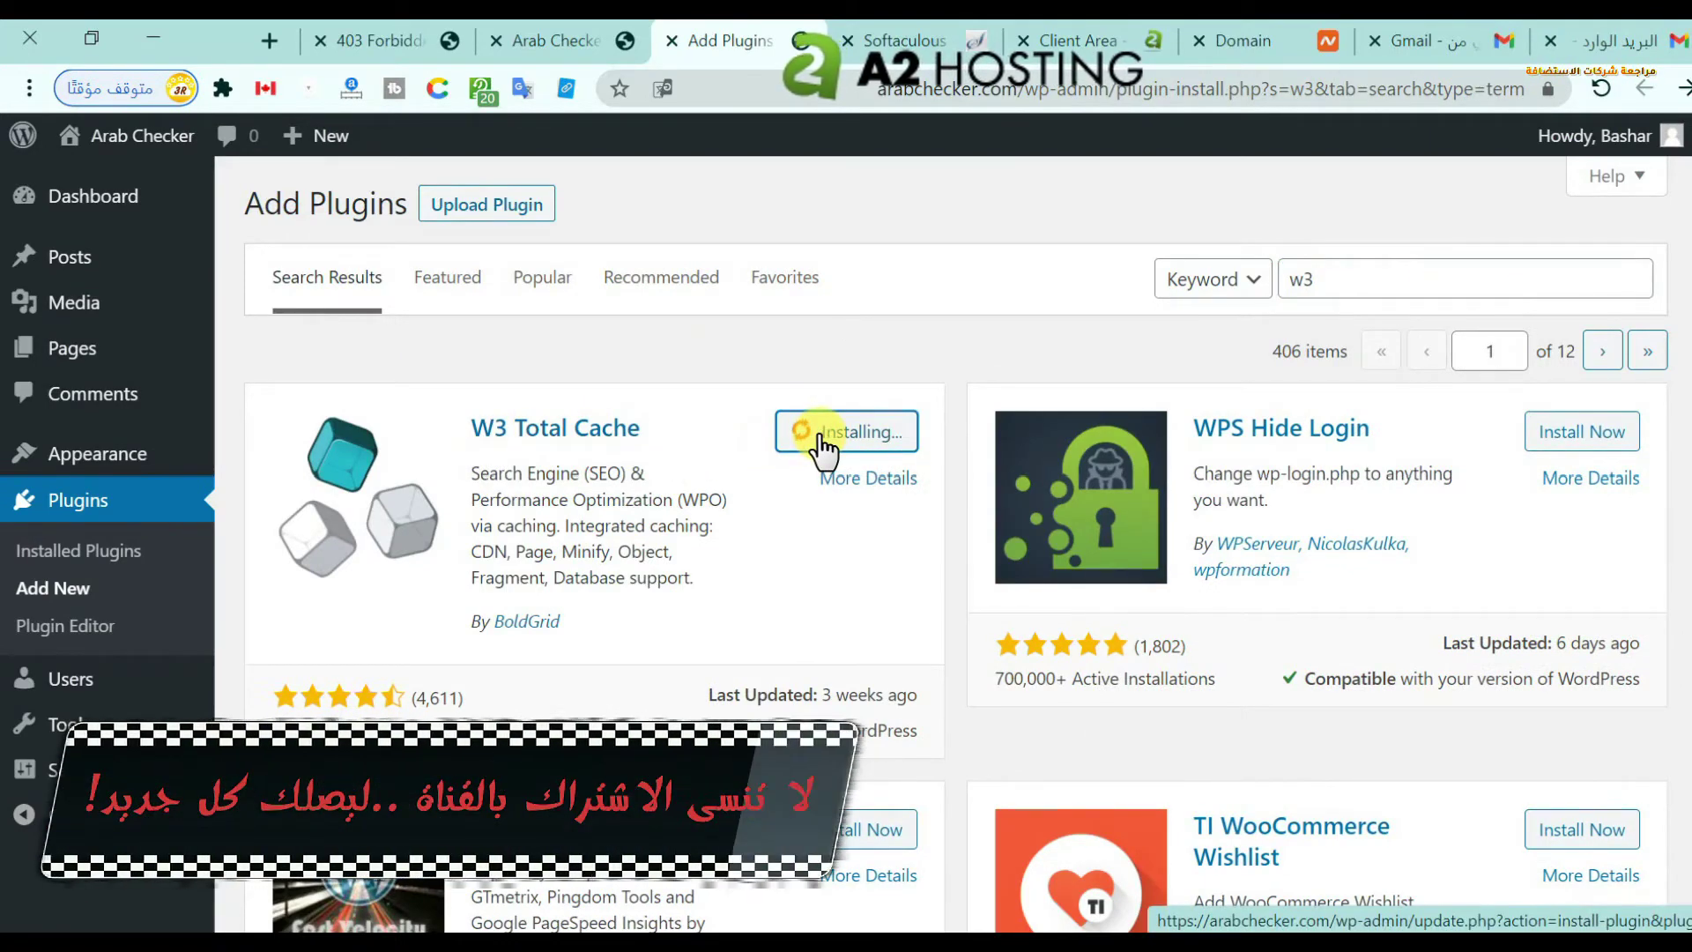
{"action": "left_click", "coordinate": [872, 445]}
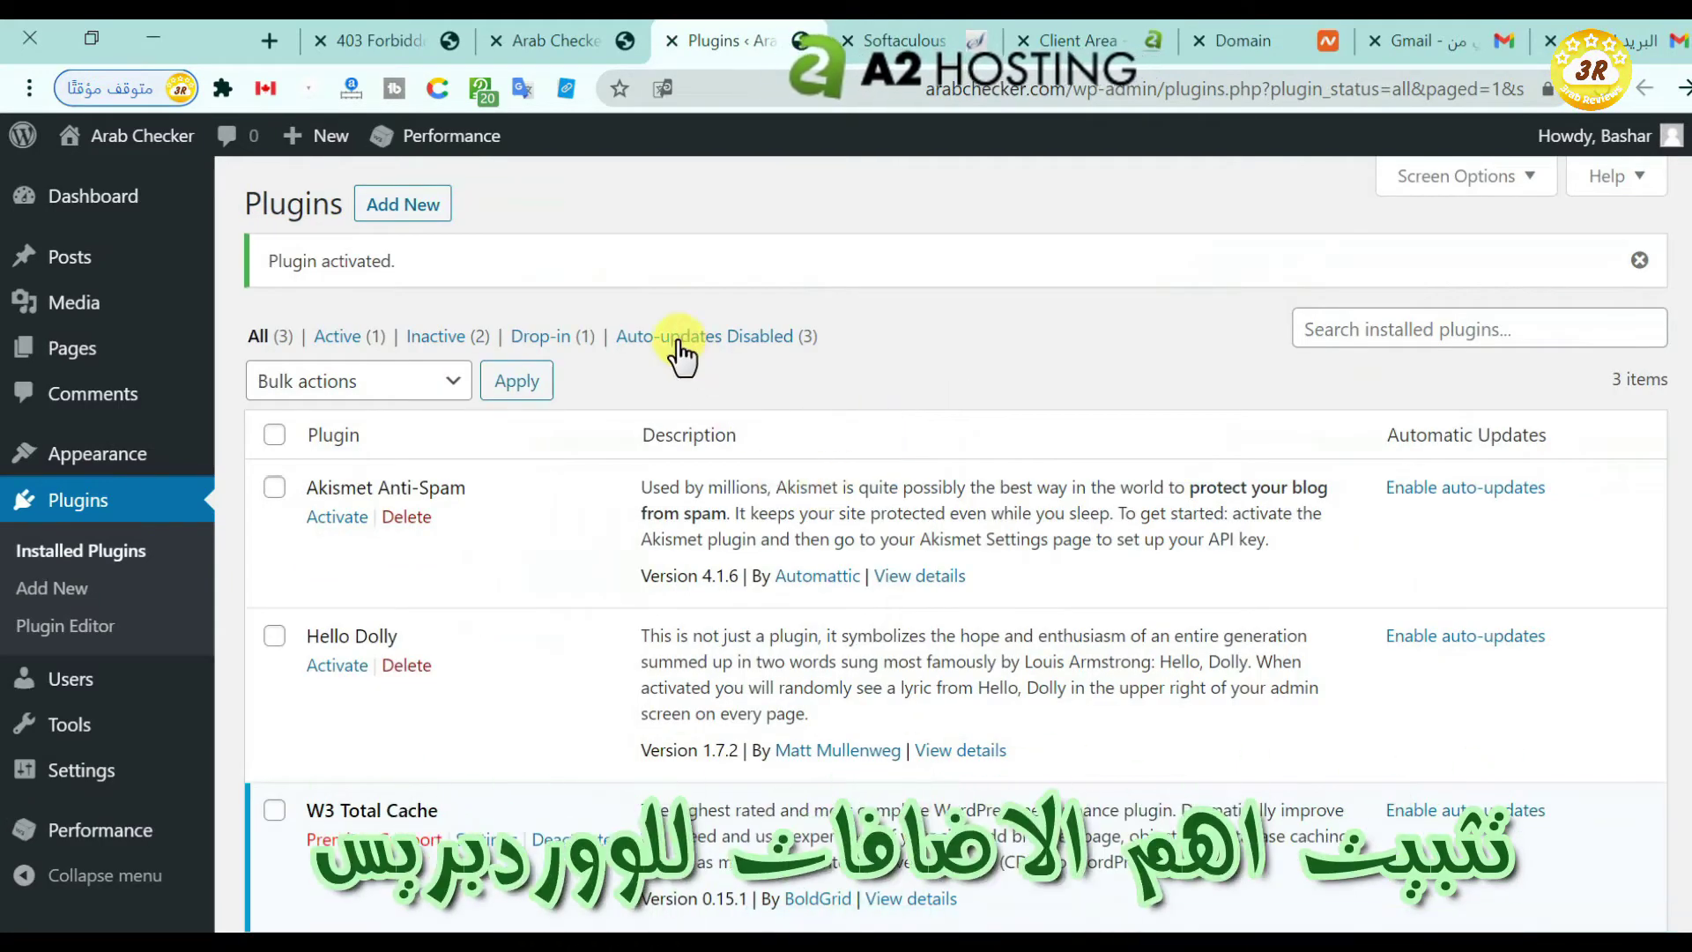
- Search the plugins to add for "rank", and install and activate Rank Math – SEO Plugin for WordPress
{"action": "left_click", "coordinate": [53, 591]}
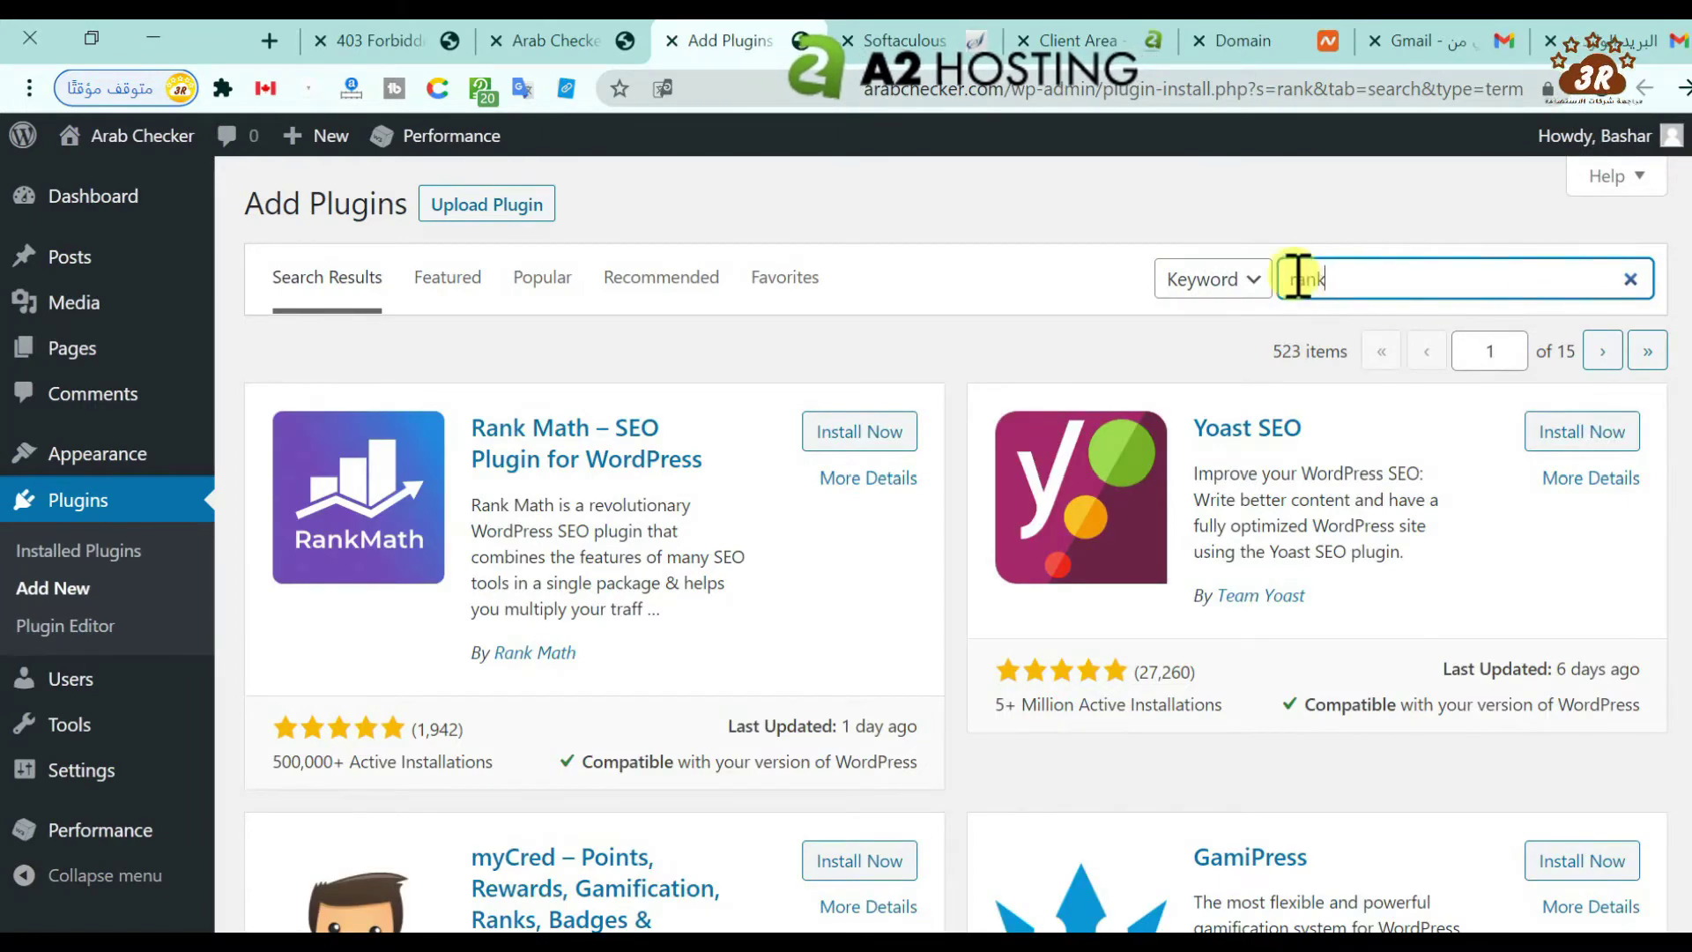
{"action": "left_click", "coordinate": [841, 437]}
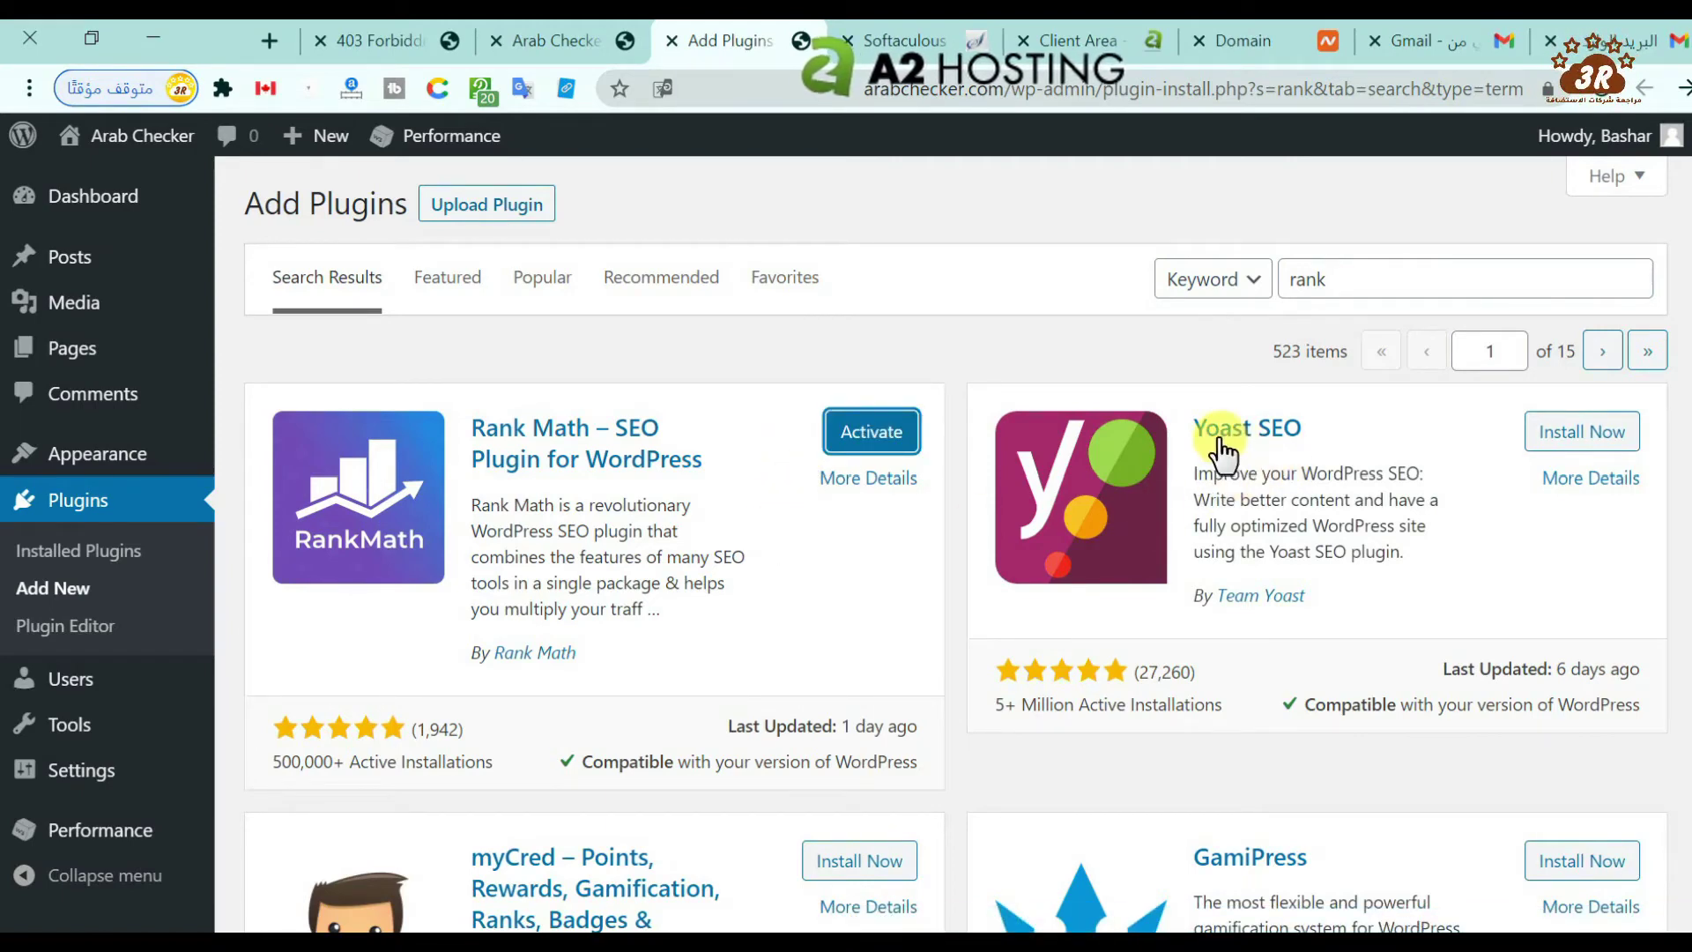
{"action": "left_click", "coordinate": [853, 441]}
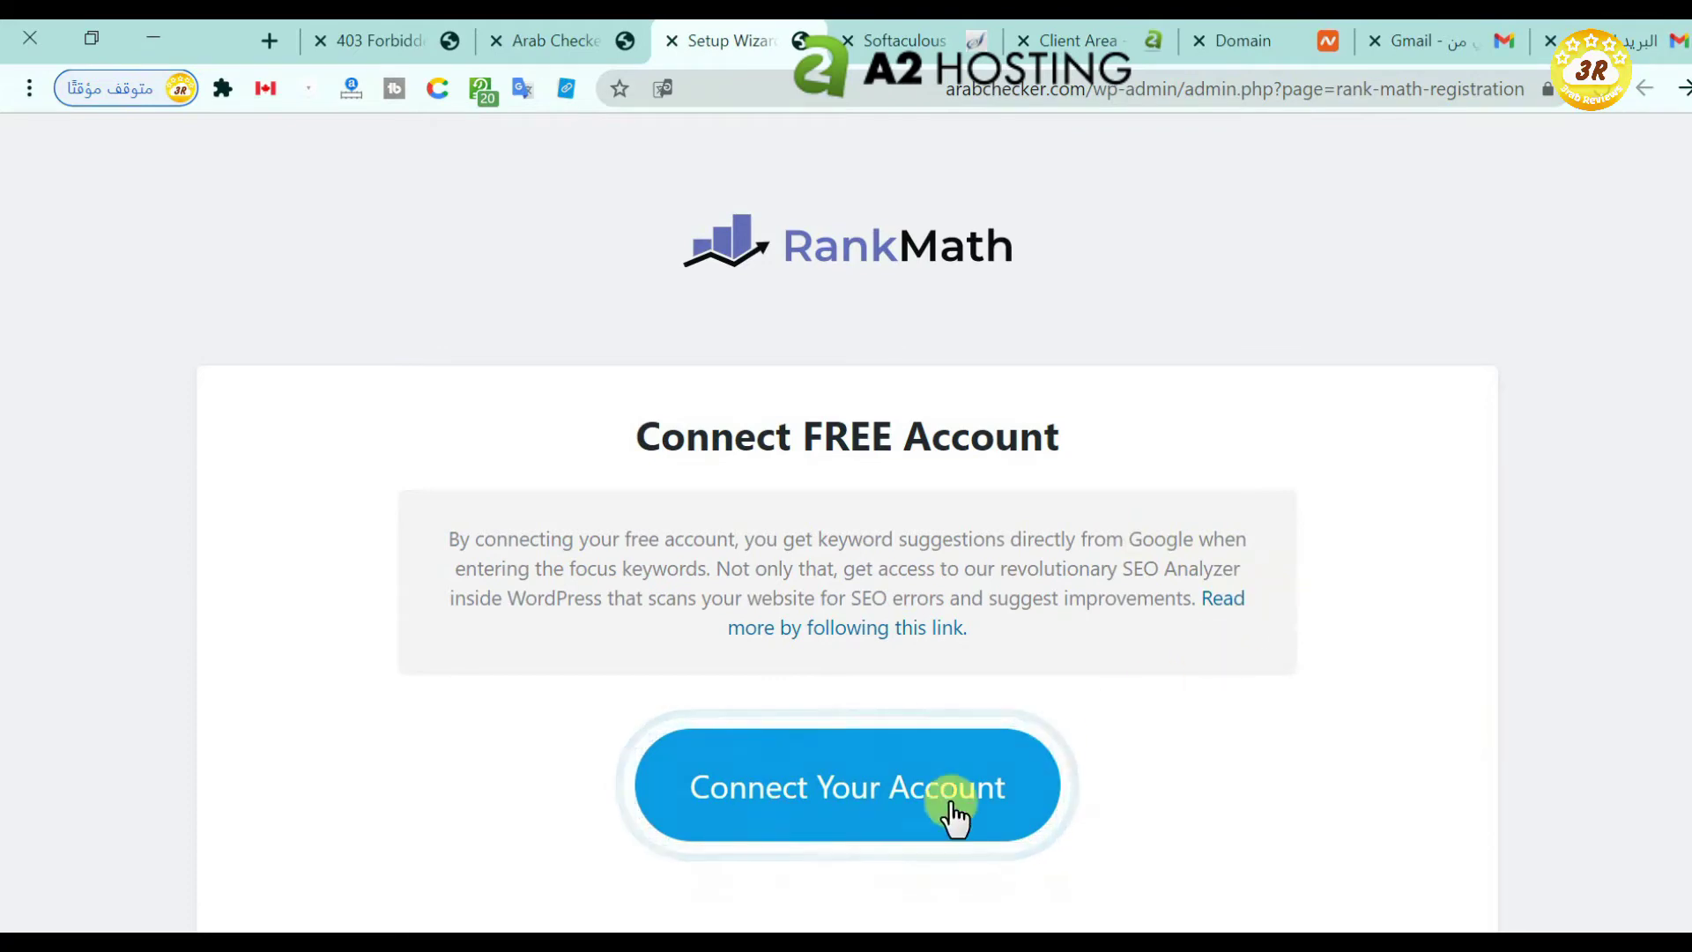
- Start connecting a Rank Math account and open the free-account registration form for signing up with a name and email address
{"action": "left_click", "coordinate": [817, 793]}
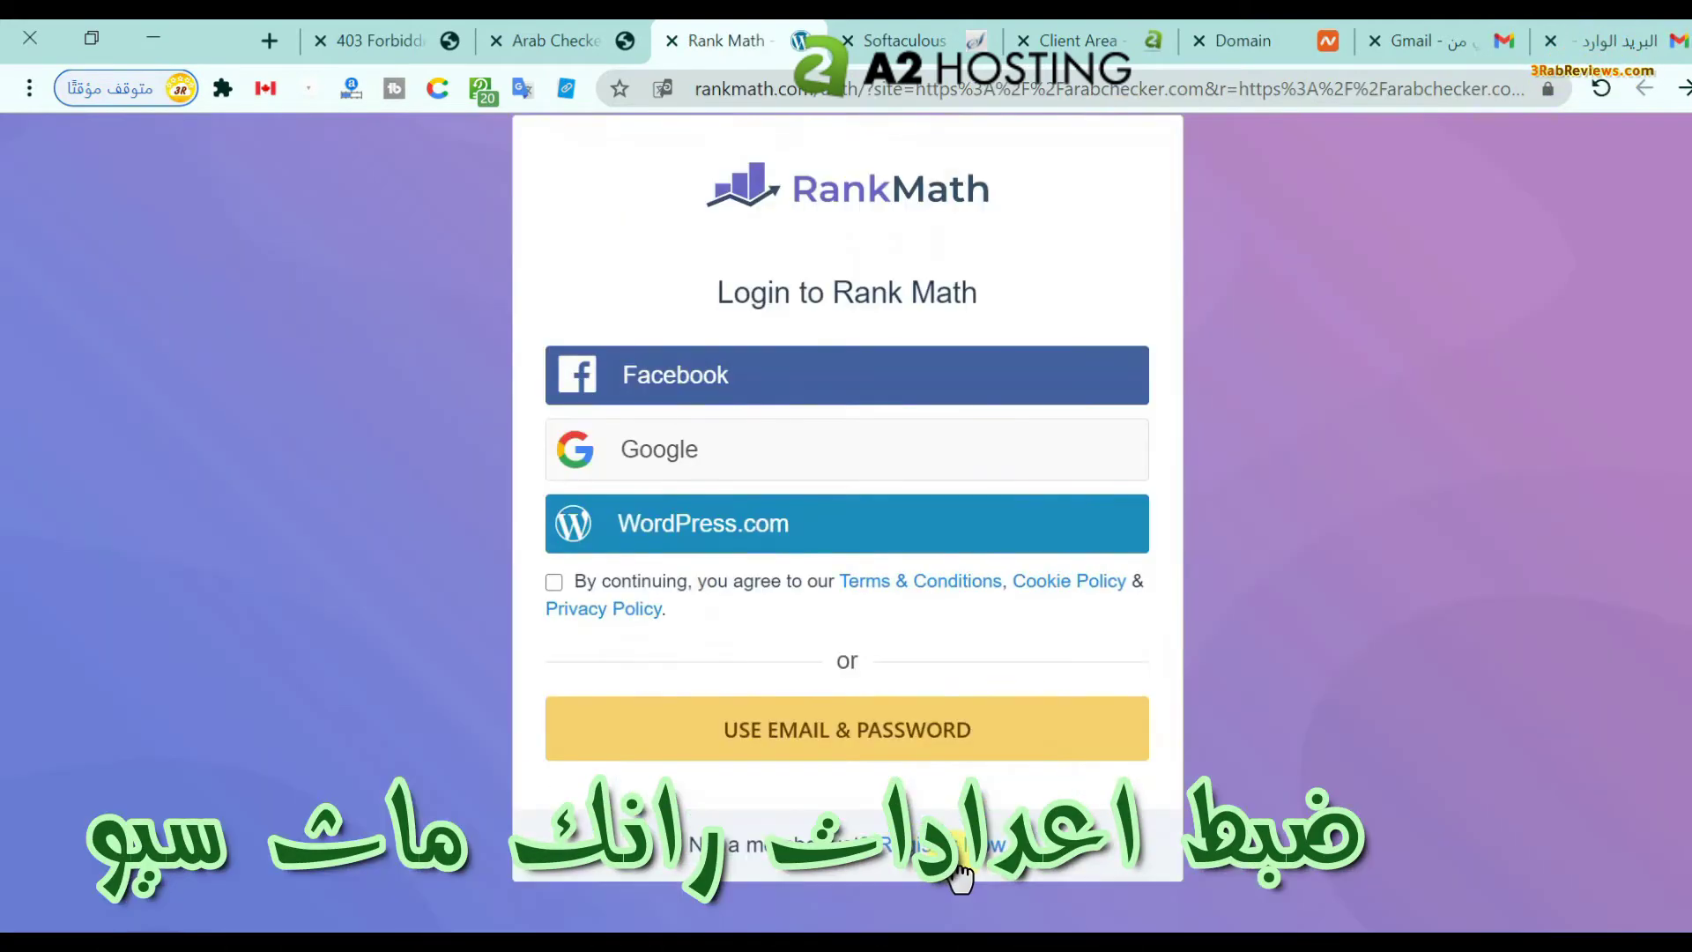
{"action": "left_click", "coordinate": [959, 871]}
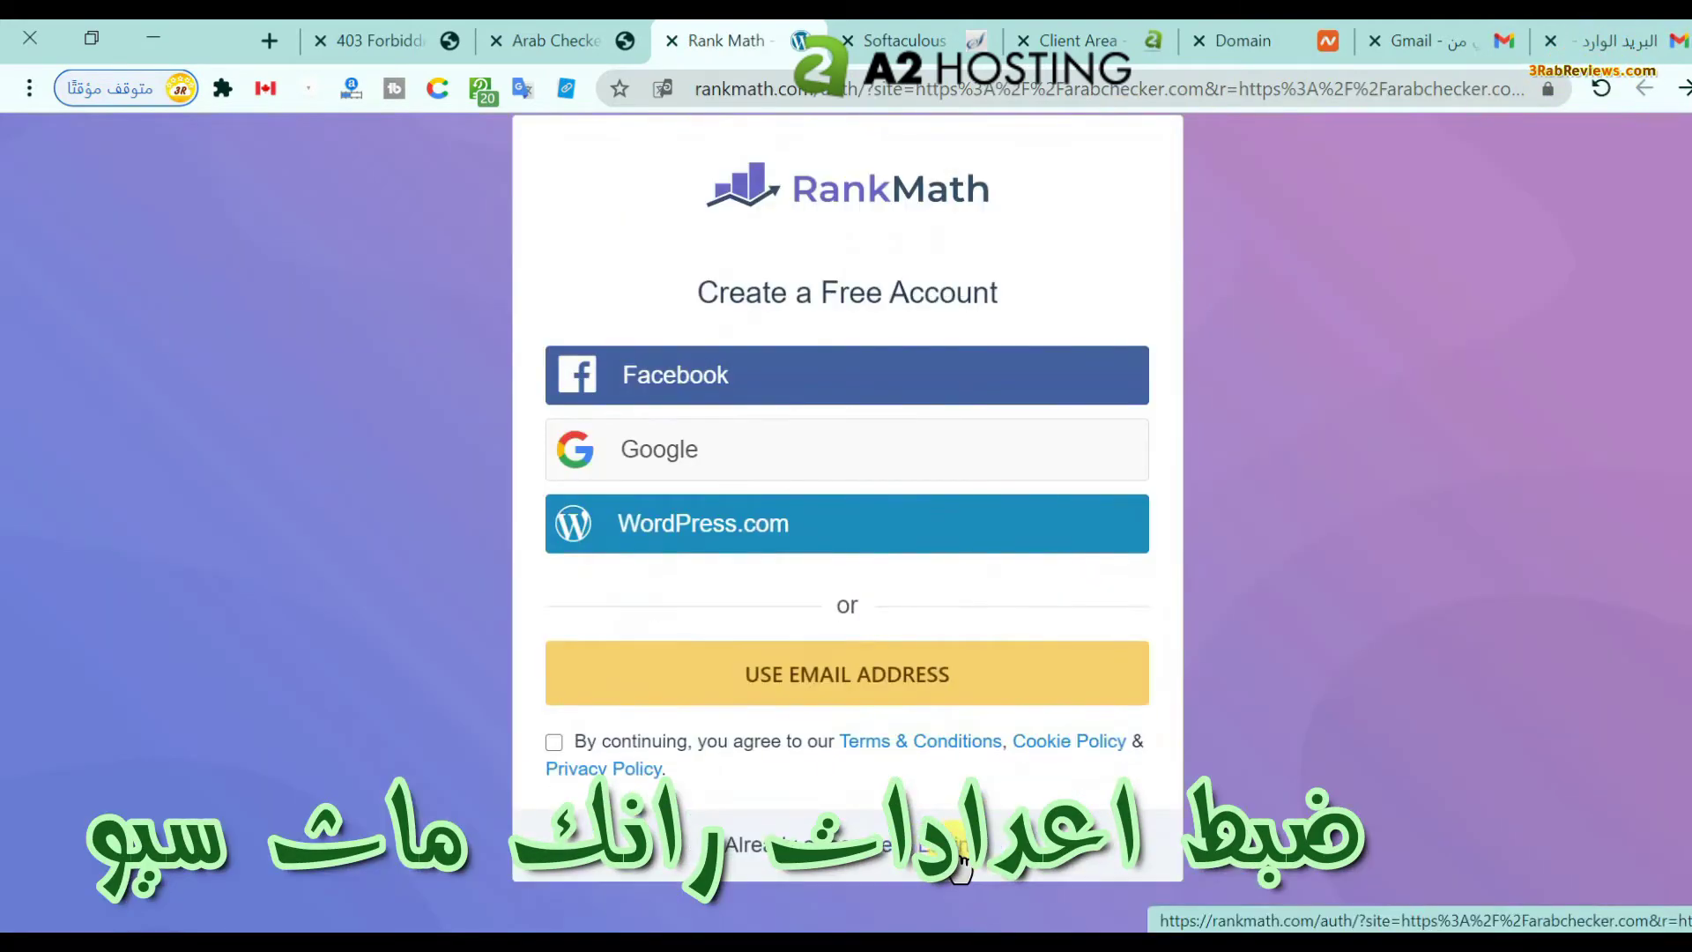
{"action": "left_click", "coordinate": [745, 684]}
{"action": "left_click", "coordinate": [662, 674]}
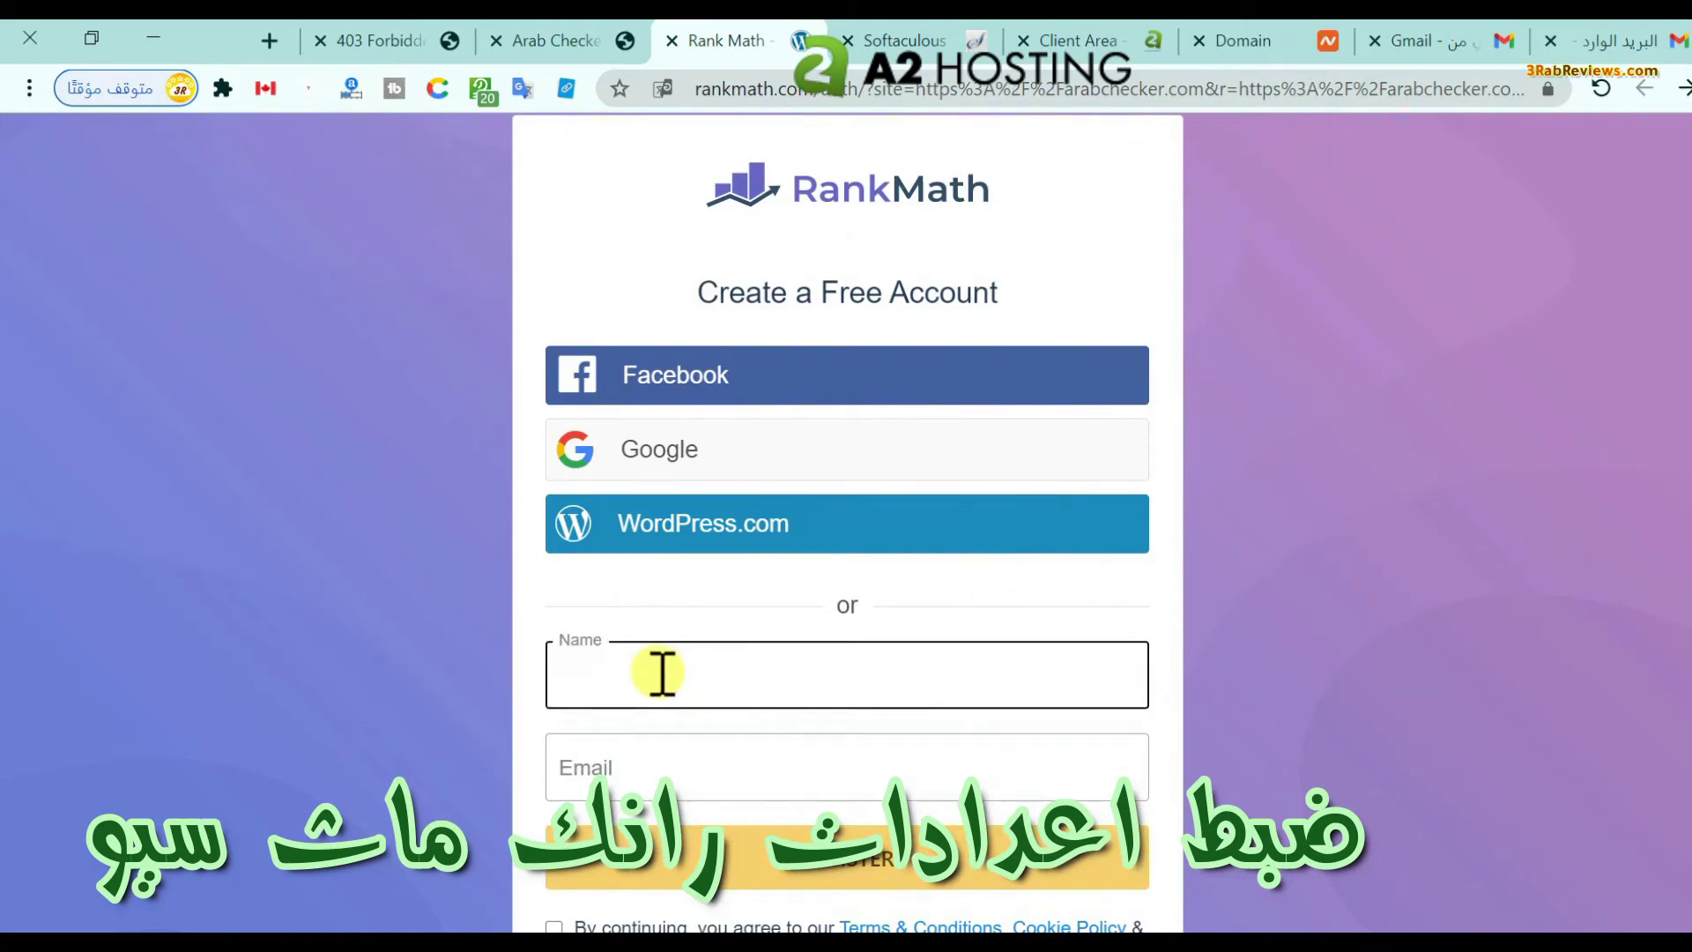
{"action": "left_click", "coordinate": [644, 772]}
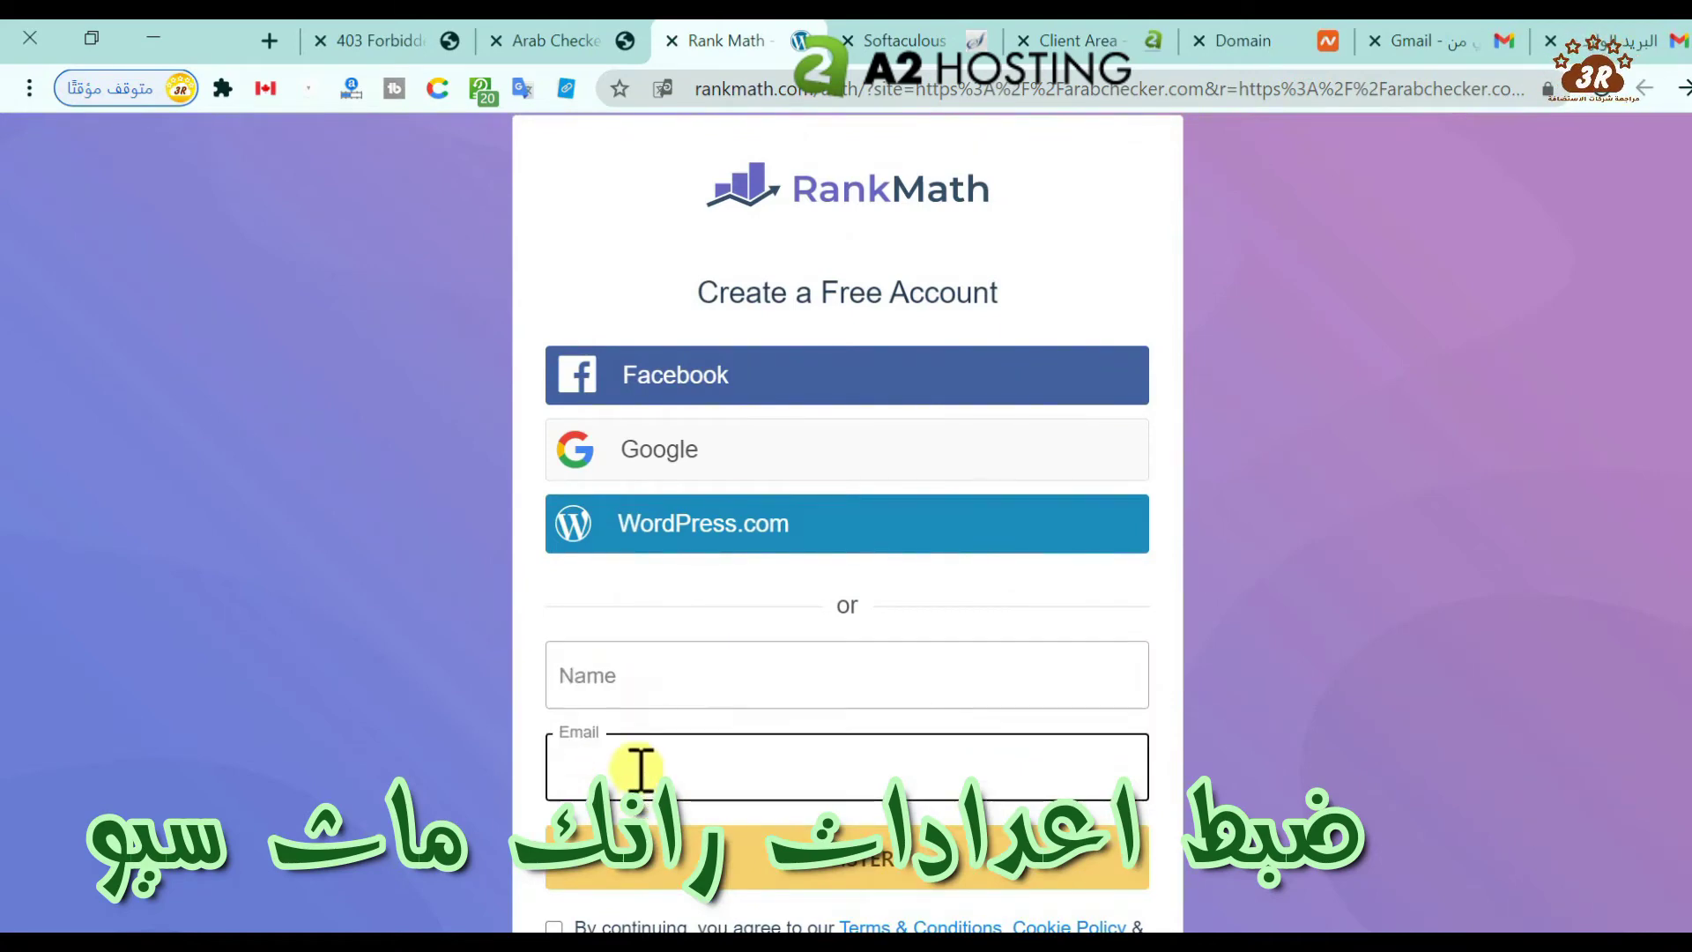
- Switch from registration to the Rank Math login, sign in with the account username and password, and approve activation on arabchecker.com
{"action": "scroll", "coordinate": [766, 881], "scroll_direction": "down", "scroll_amount": 2}
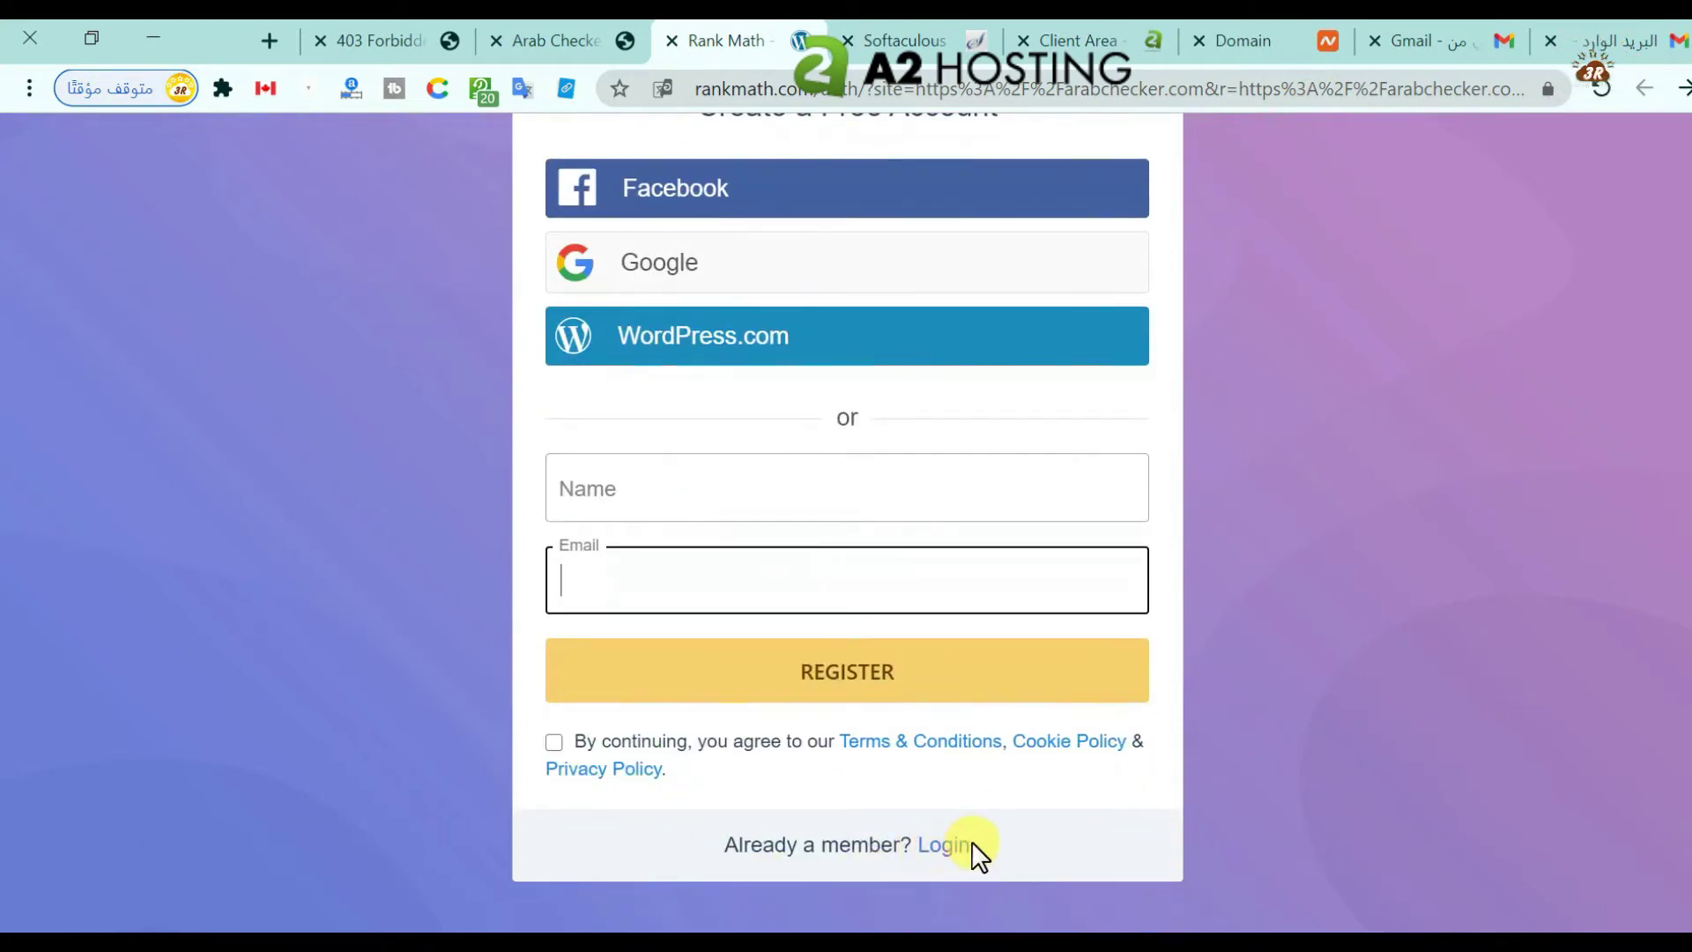
{"action": "left_click", "coordinate": [937, 847]}
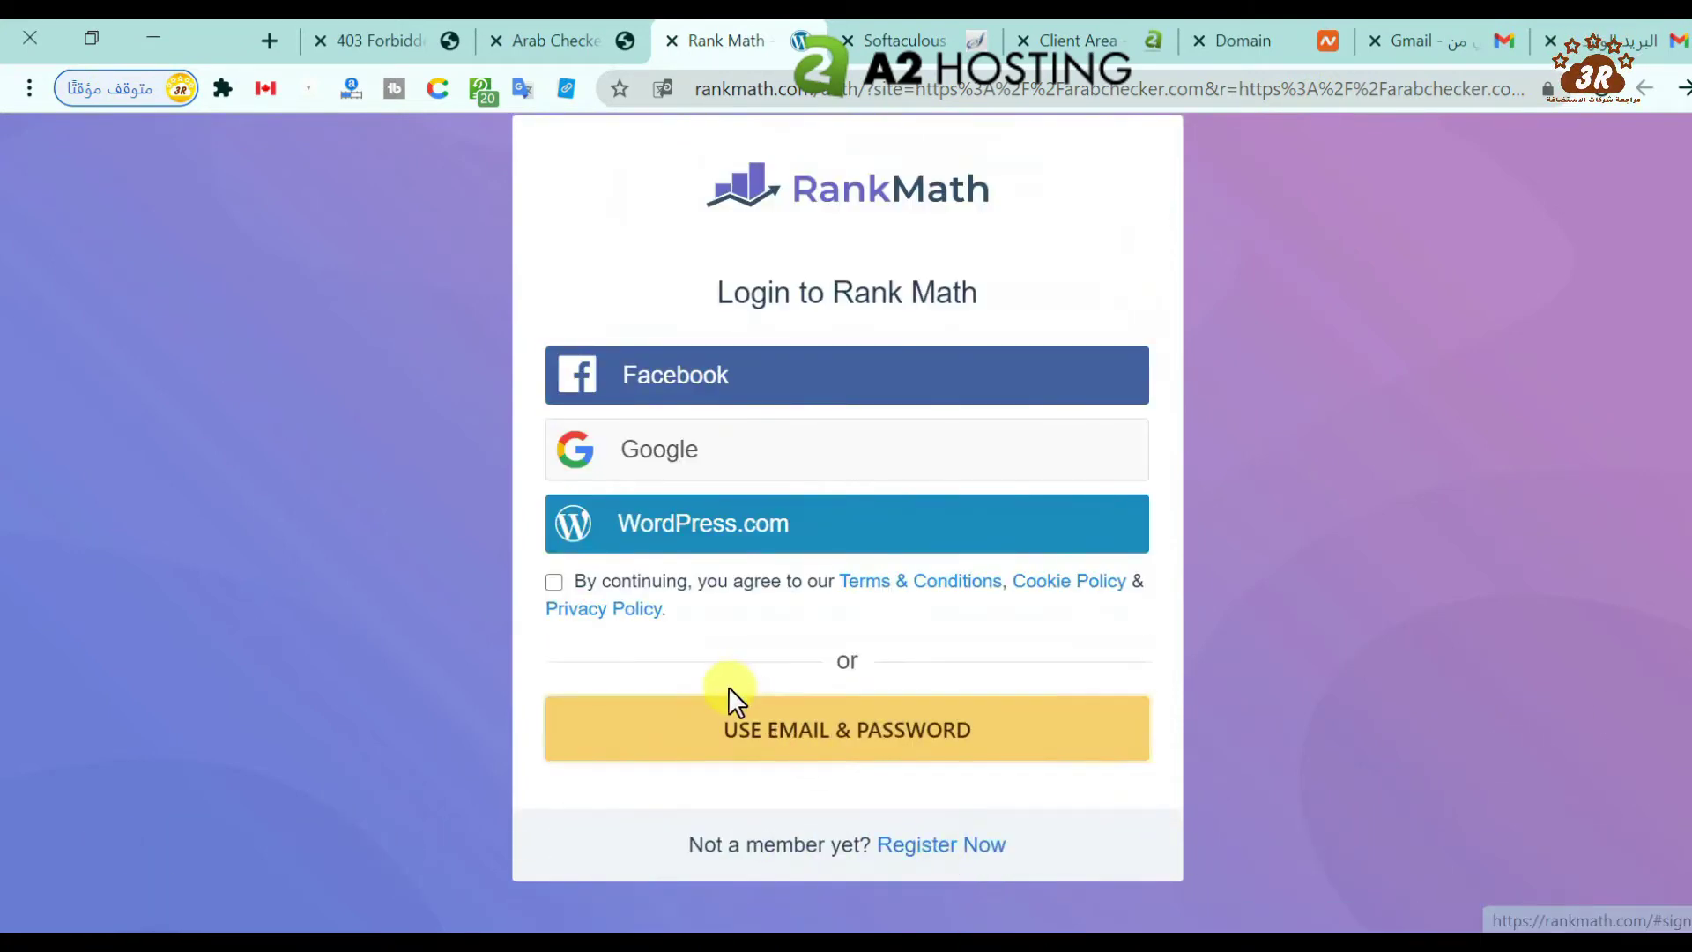
{"action": "left_click", "coordinate": [716, 742]}
{"action": "left_click", "coordinate": [658, 731]}
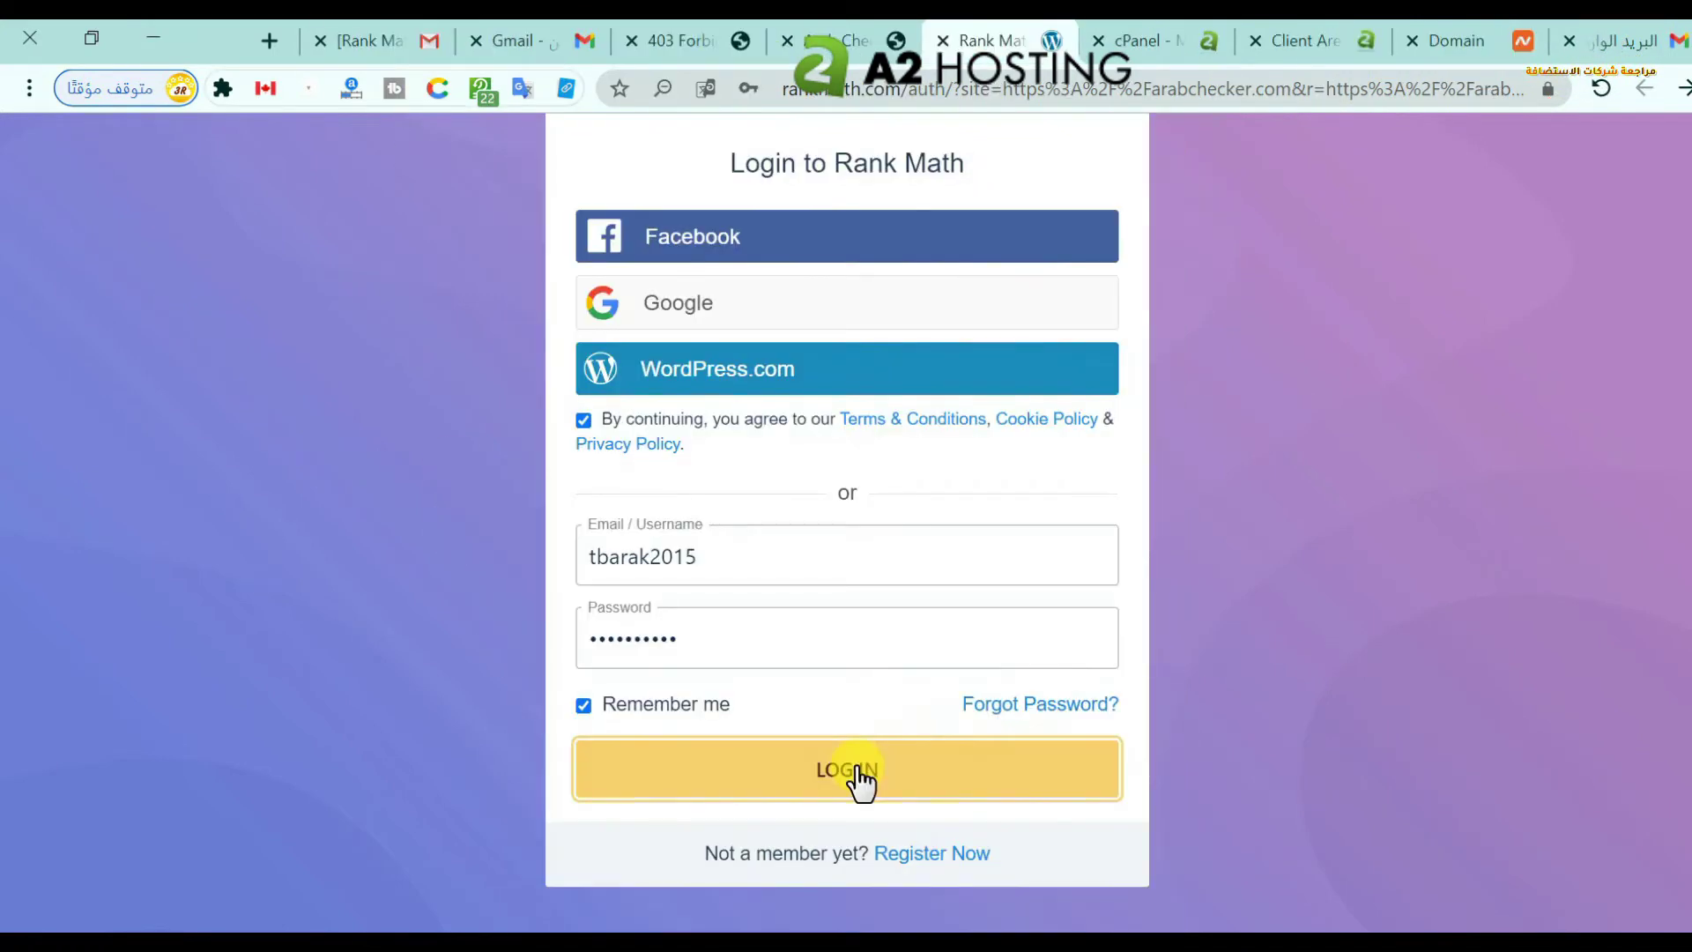
{"action": "left_click", "coordinate": [859, 775]}
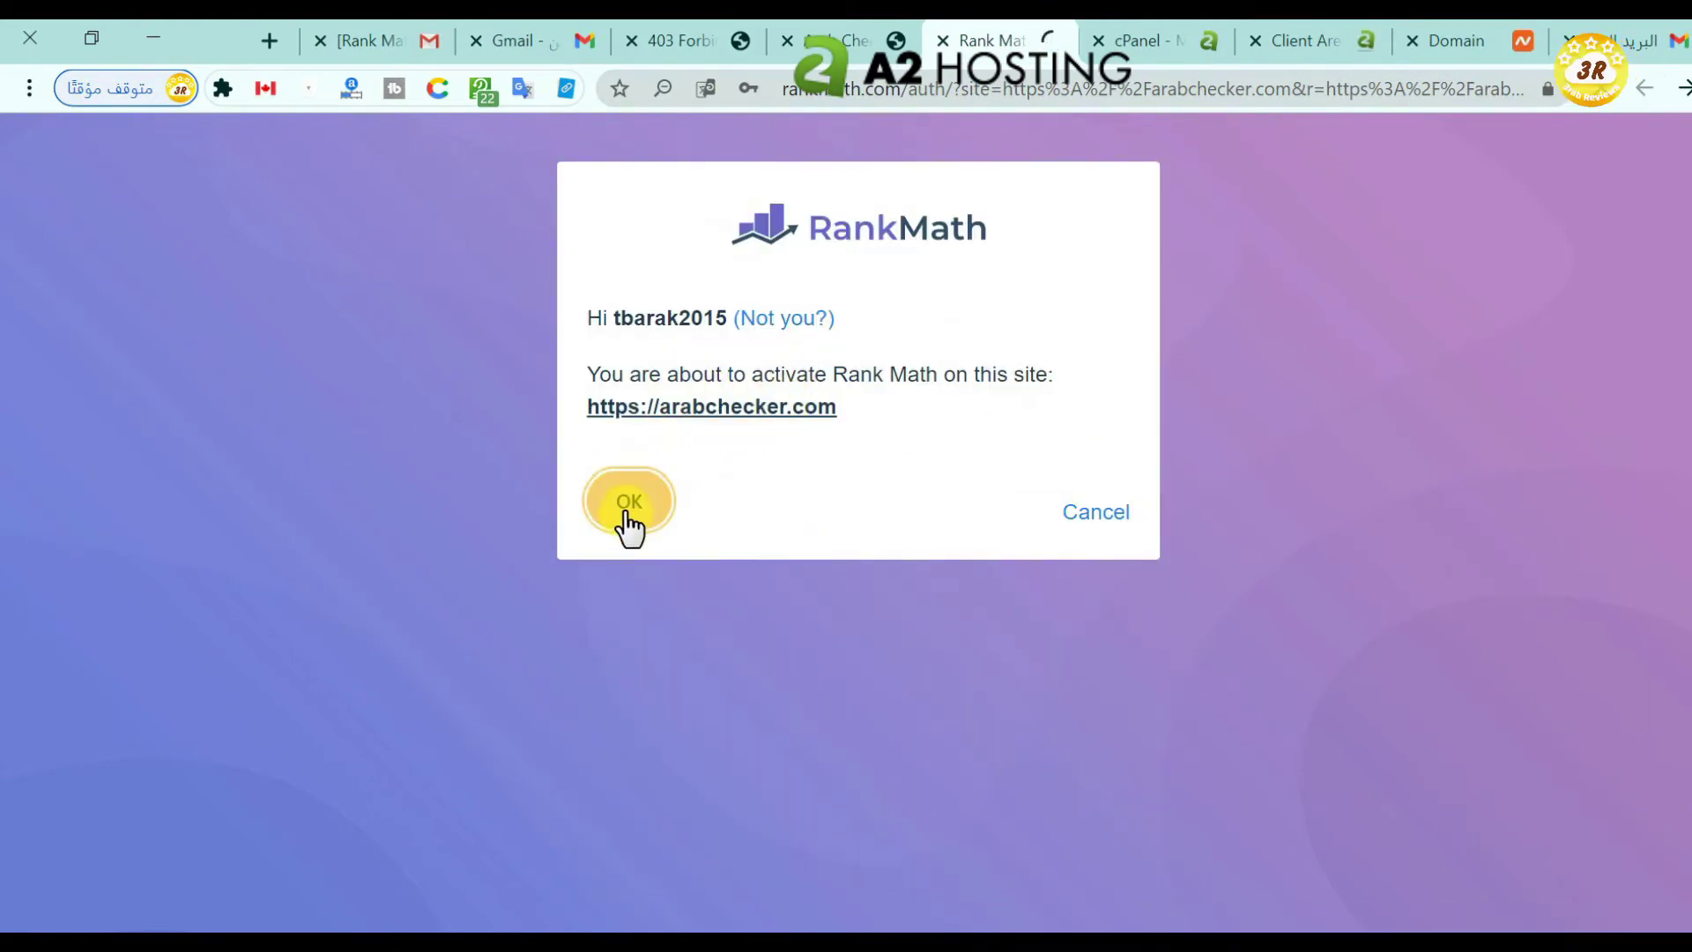
- Start the Rank Math setup wizard in Advanced mode
{"action": "scroll", "coordinate": [846, 529], "scroll_direction": "down", "scroll_amount": 3}
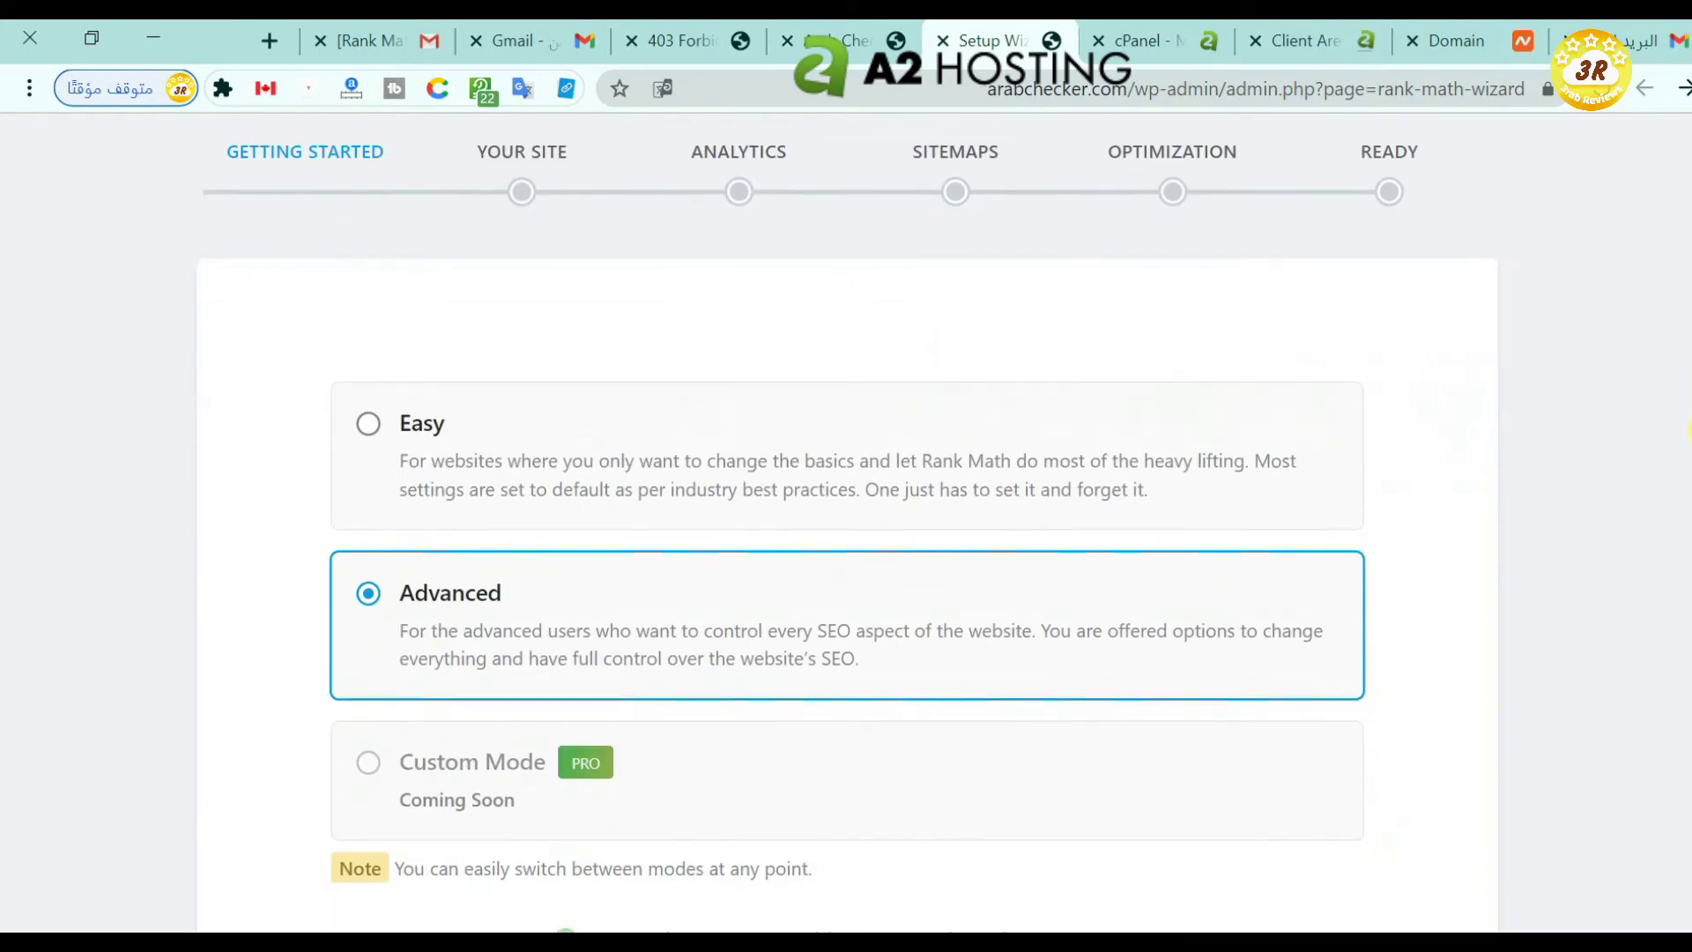
{"action": "scroll", "coordinate": [1687, 432], "scroll_direction": "down", "scroll_amount": 4}
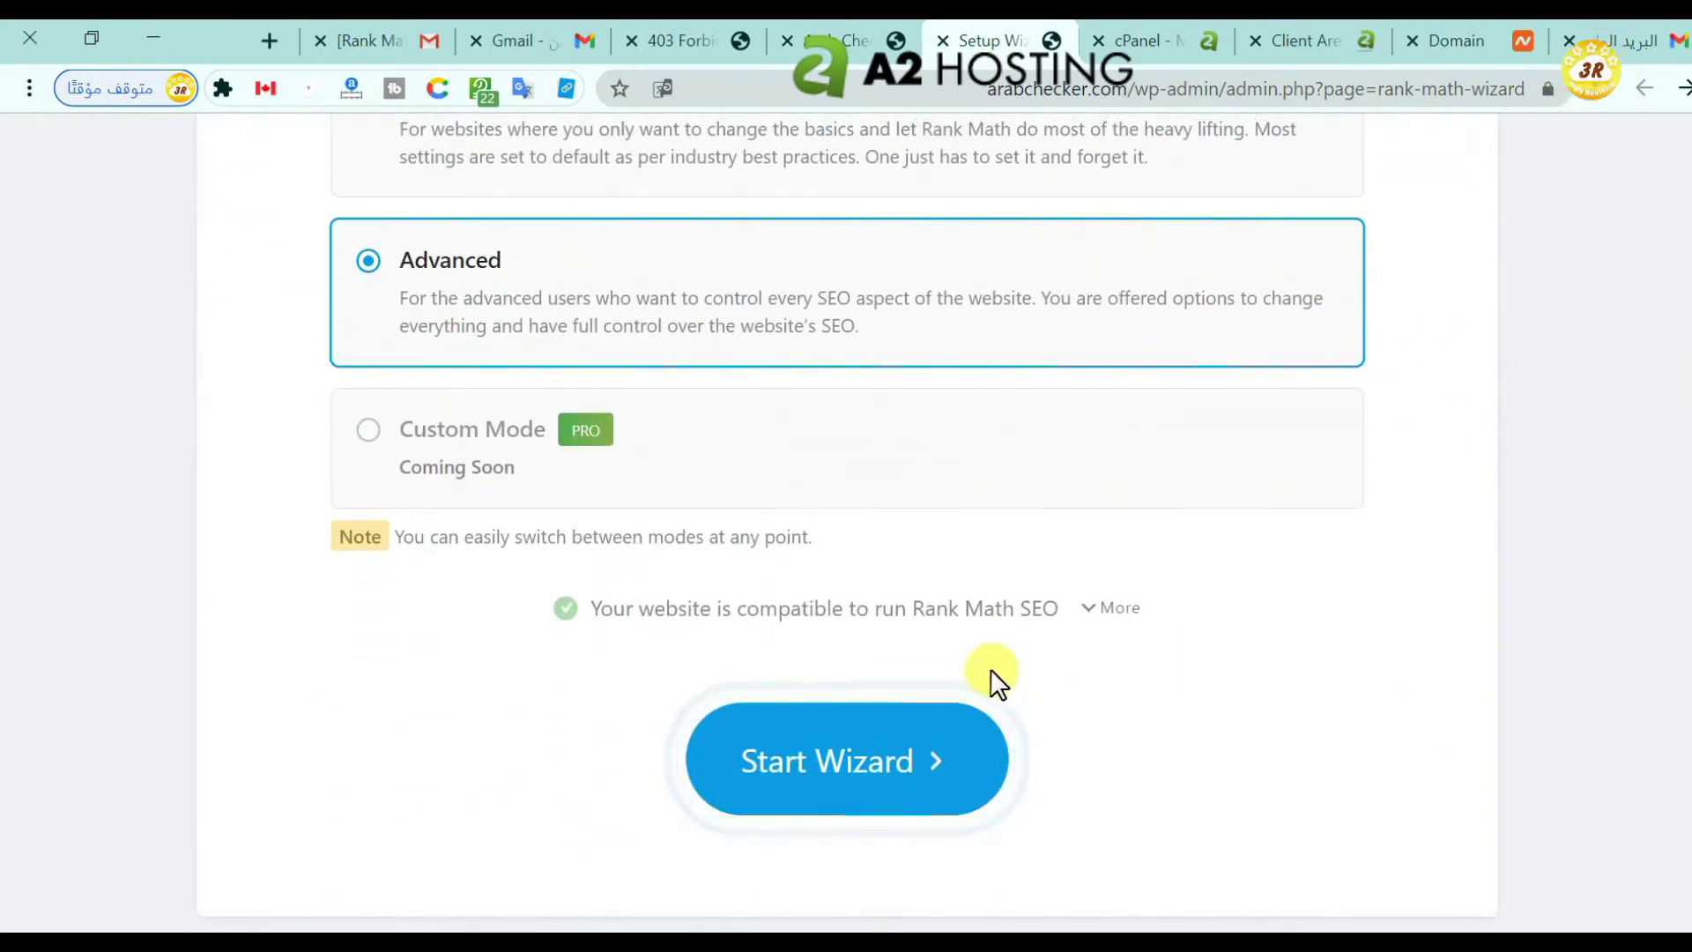
{"action": "left_click", "coordinate": [970, 722]}
- Set the Arab Checker site type to Personal Blog and save the site details without adding a logo or social share image
{"action": "scroll", "coordinate": [842, 493], "scroll_direction": "down", "scroll_amount": 4}
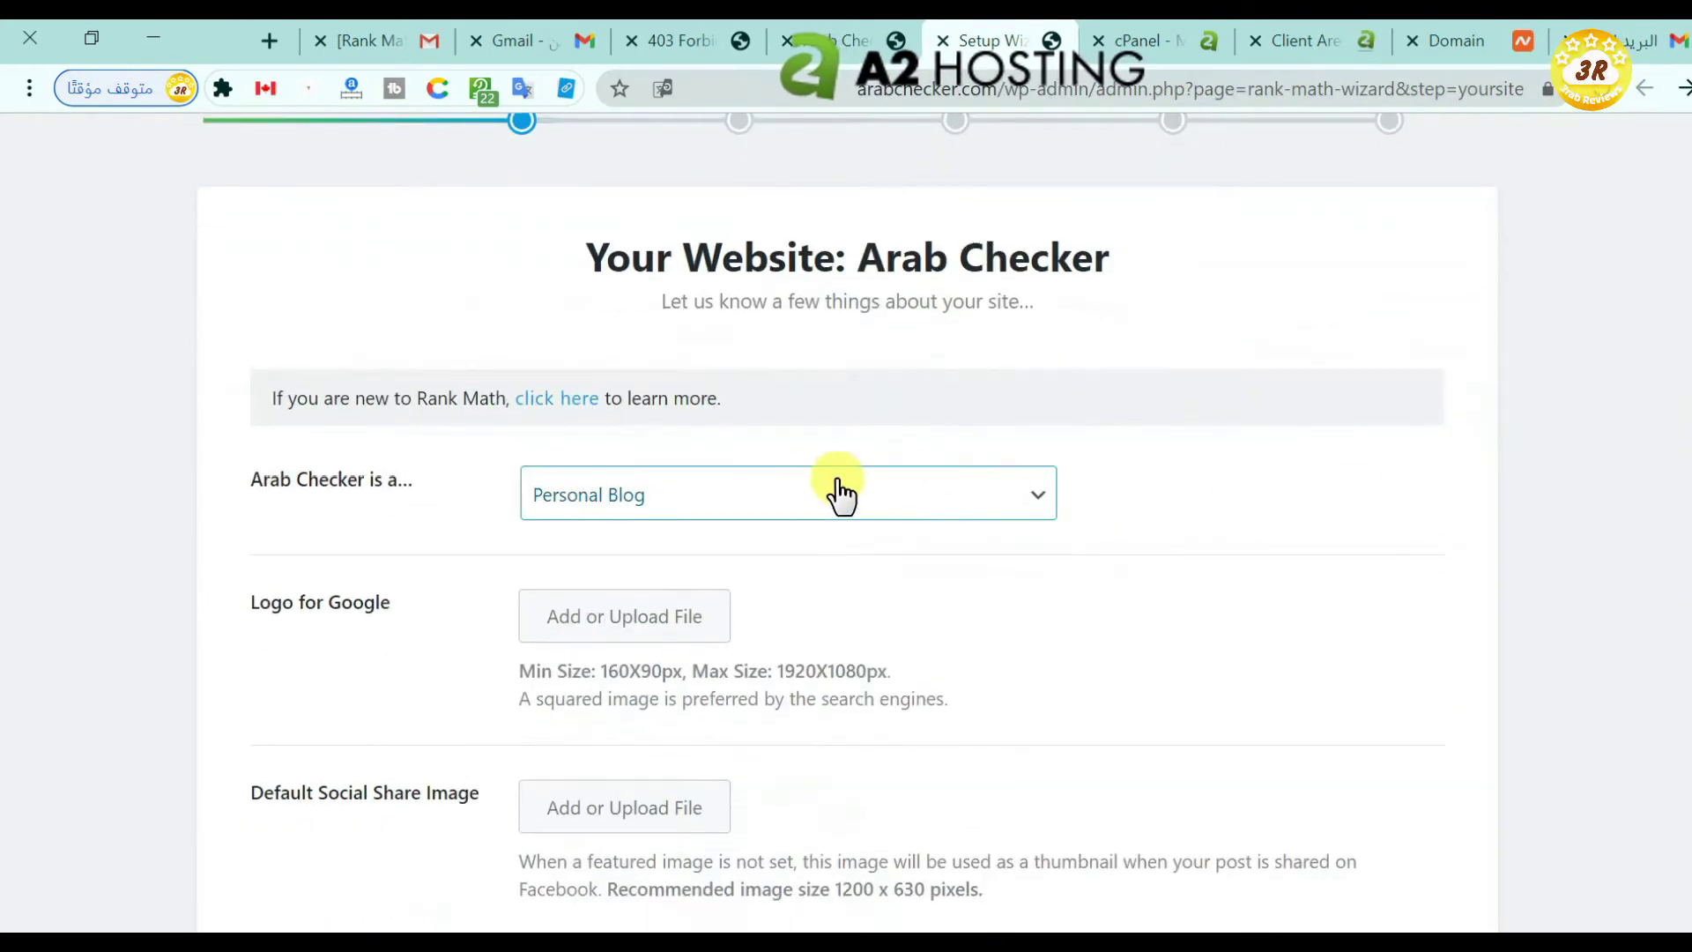
{"action": "left_click", "coordinate": [804, 499]}
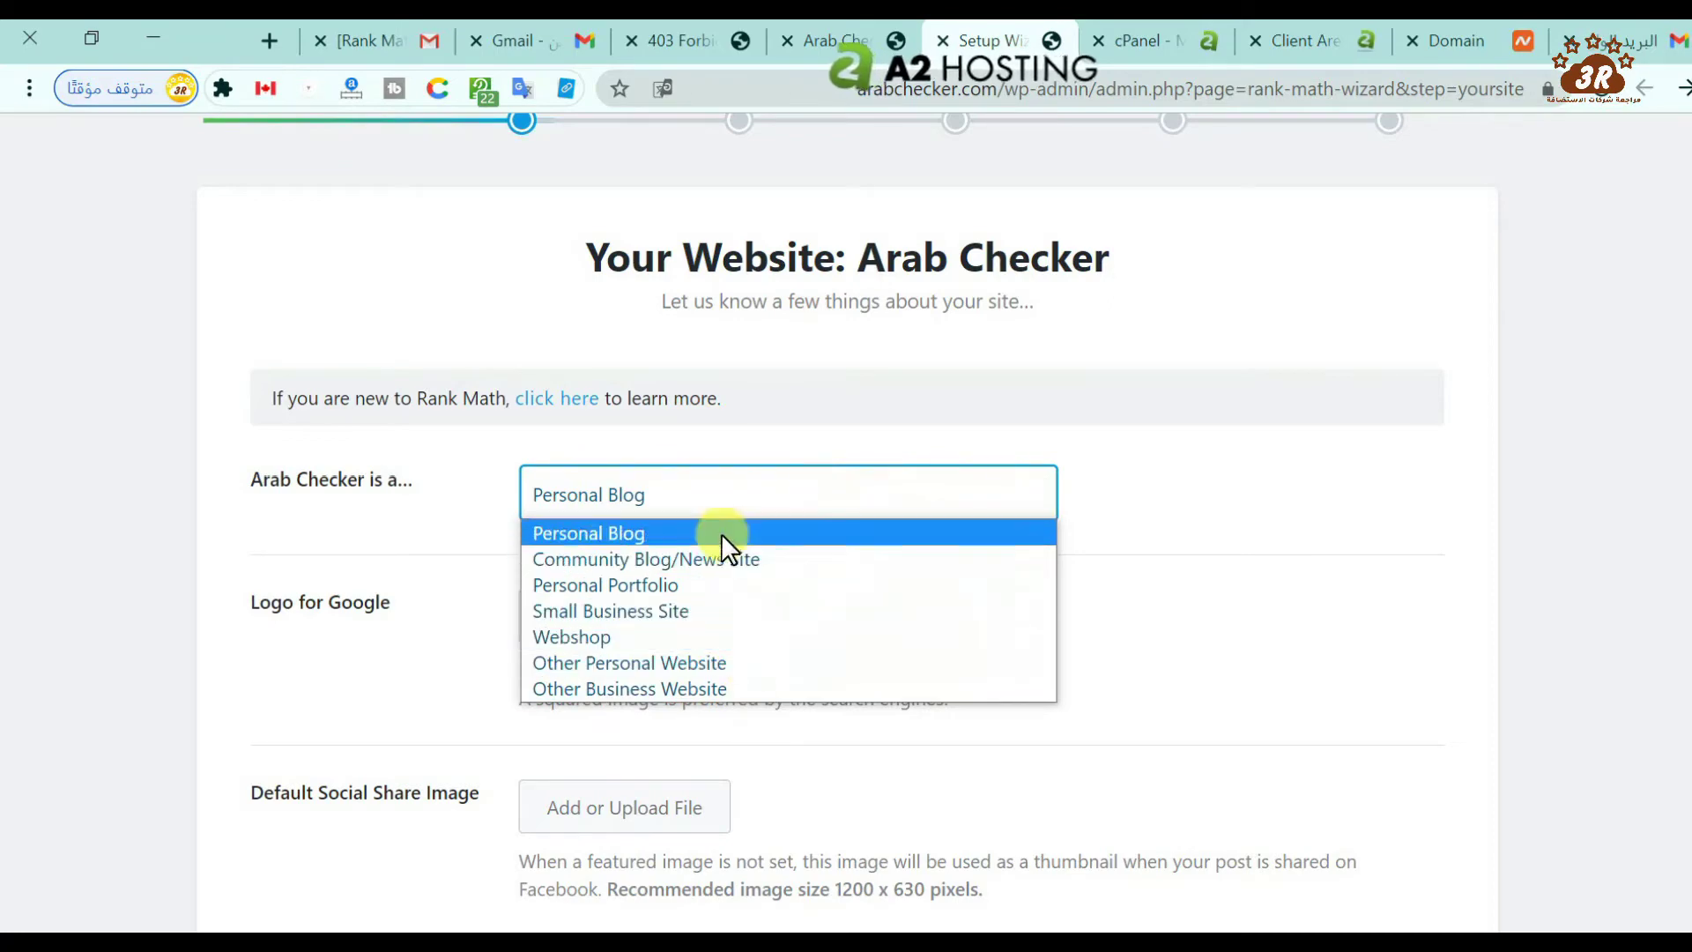
{"action": "left_click", "coordinate": [692, 534]}
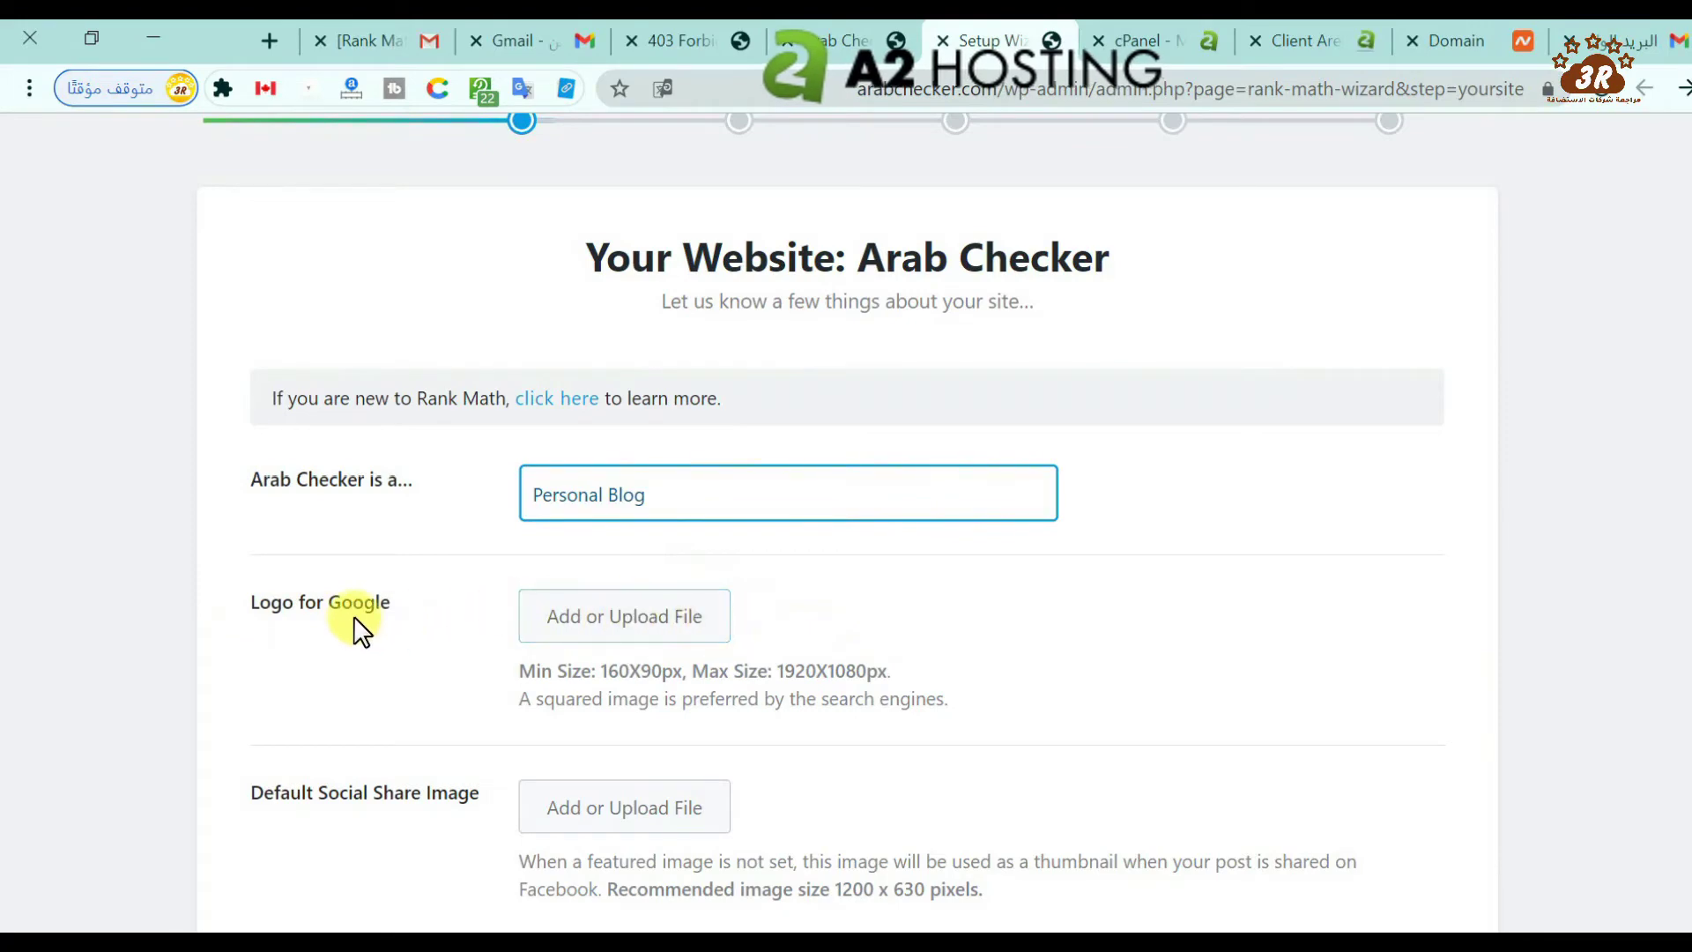
{"action": "scroll", "coordinate": [868, 533], "scroll_direction": "down", "scroll_amount": 3}
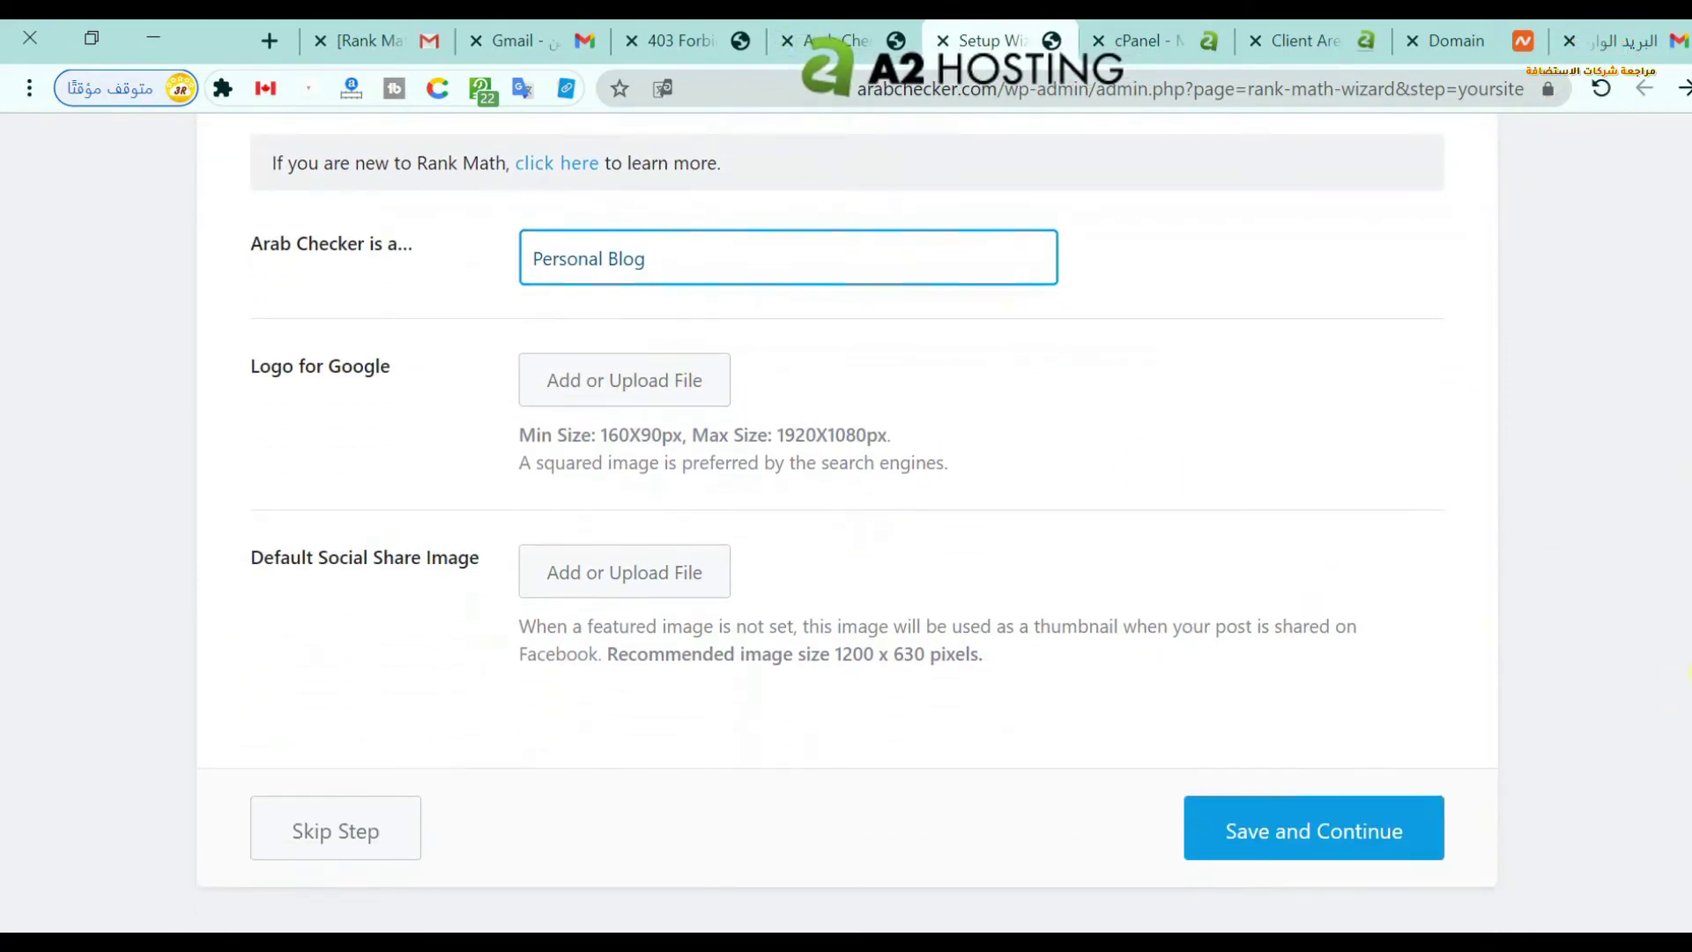
{"action": "scroll", "coordinate": [1681, 559], "scroll_direction": "up", "scroll_amount": 5}
{"action": "scroll", "coordinate": [1662, 276], "scroll_direction": "down", "scroll_amount": 7}
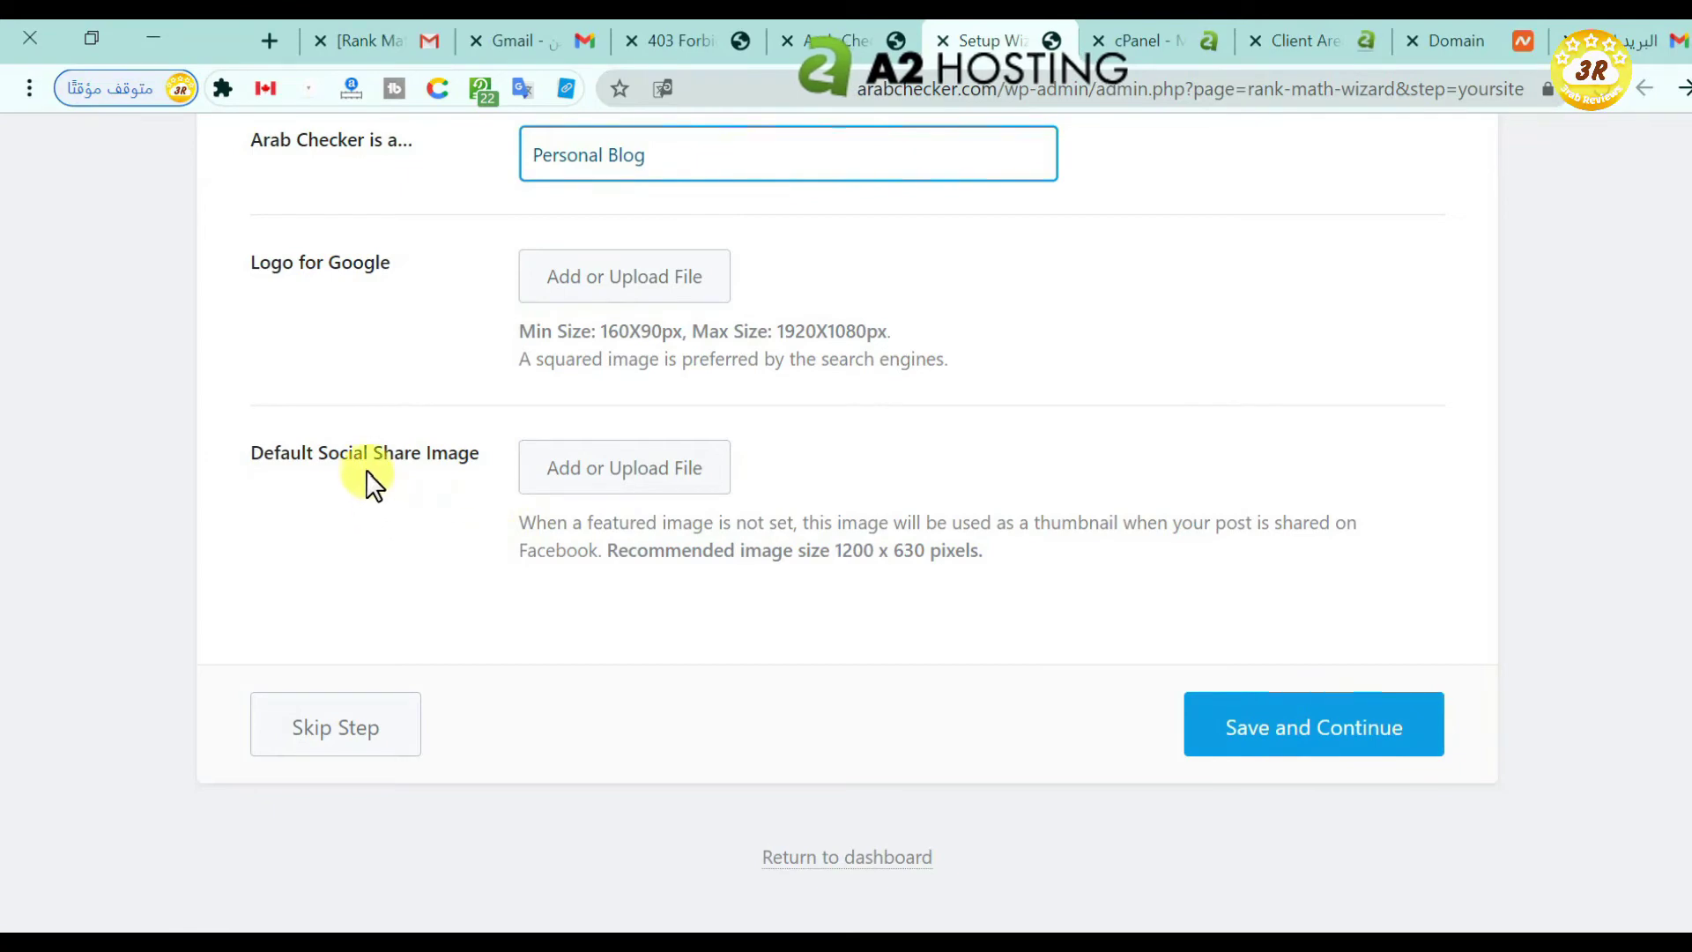
{"action": "left_click", "coordinate": [1266, 731]}
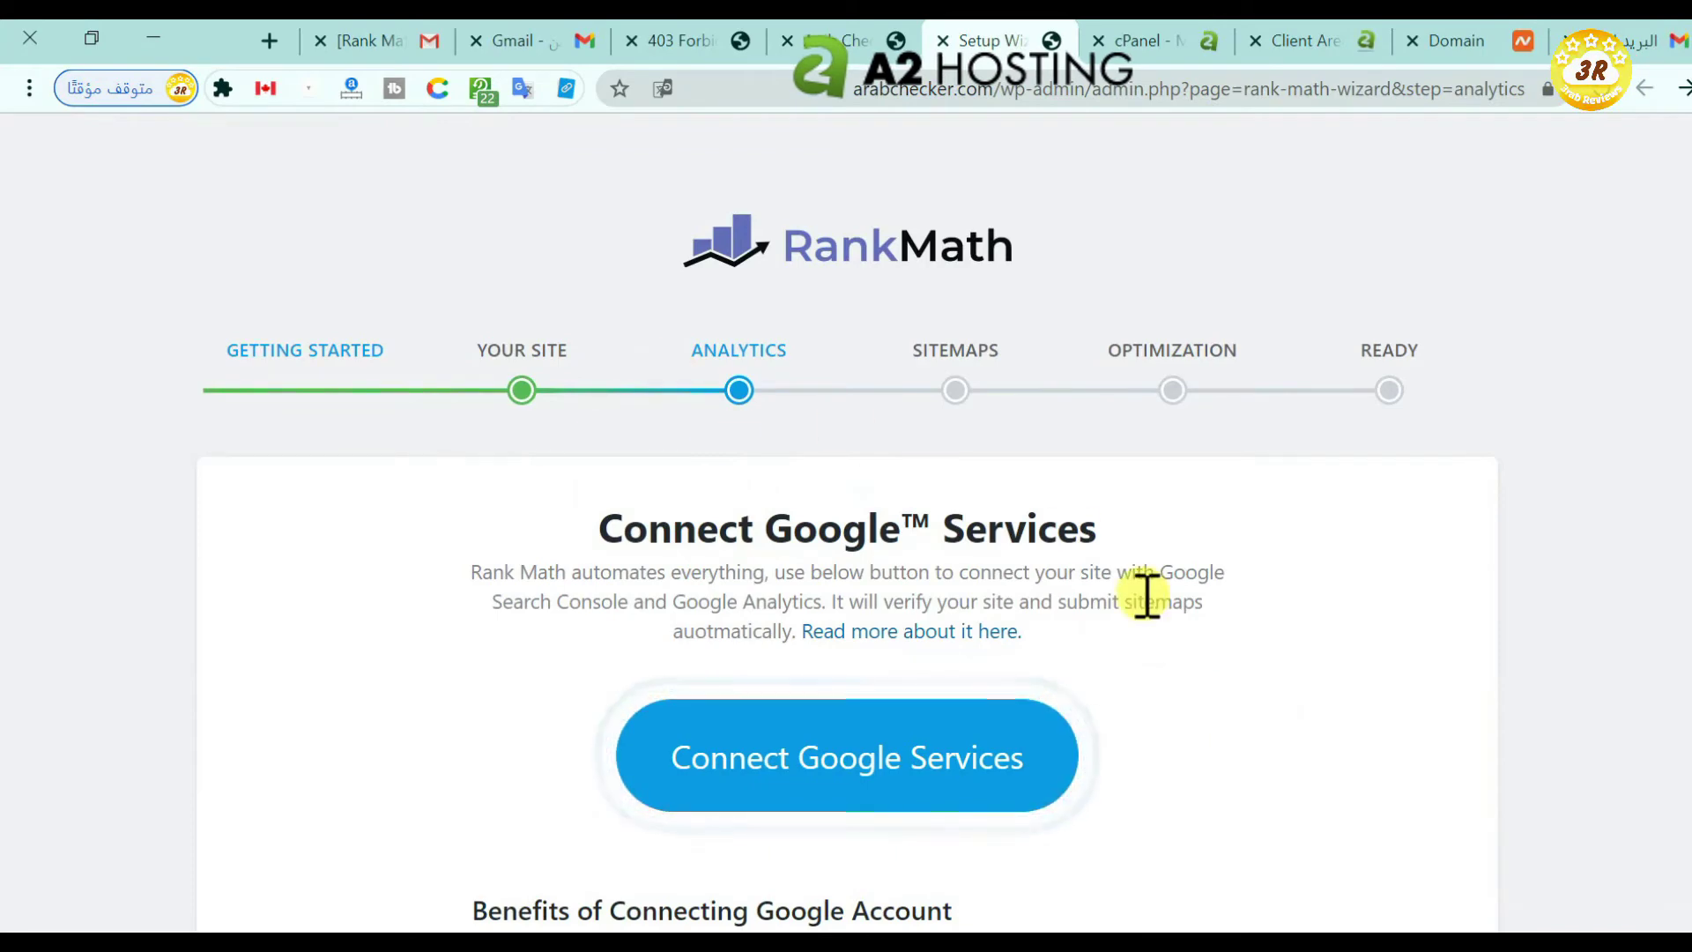
- Connect Google Services to Rank Math and dismiss the page translation prompt
{"action": "left_click_drag", "start_coordinate": [1683, 374], "coordinate": [1616, 525]}
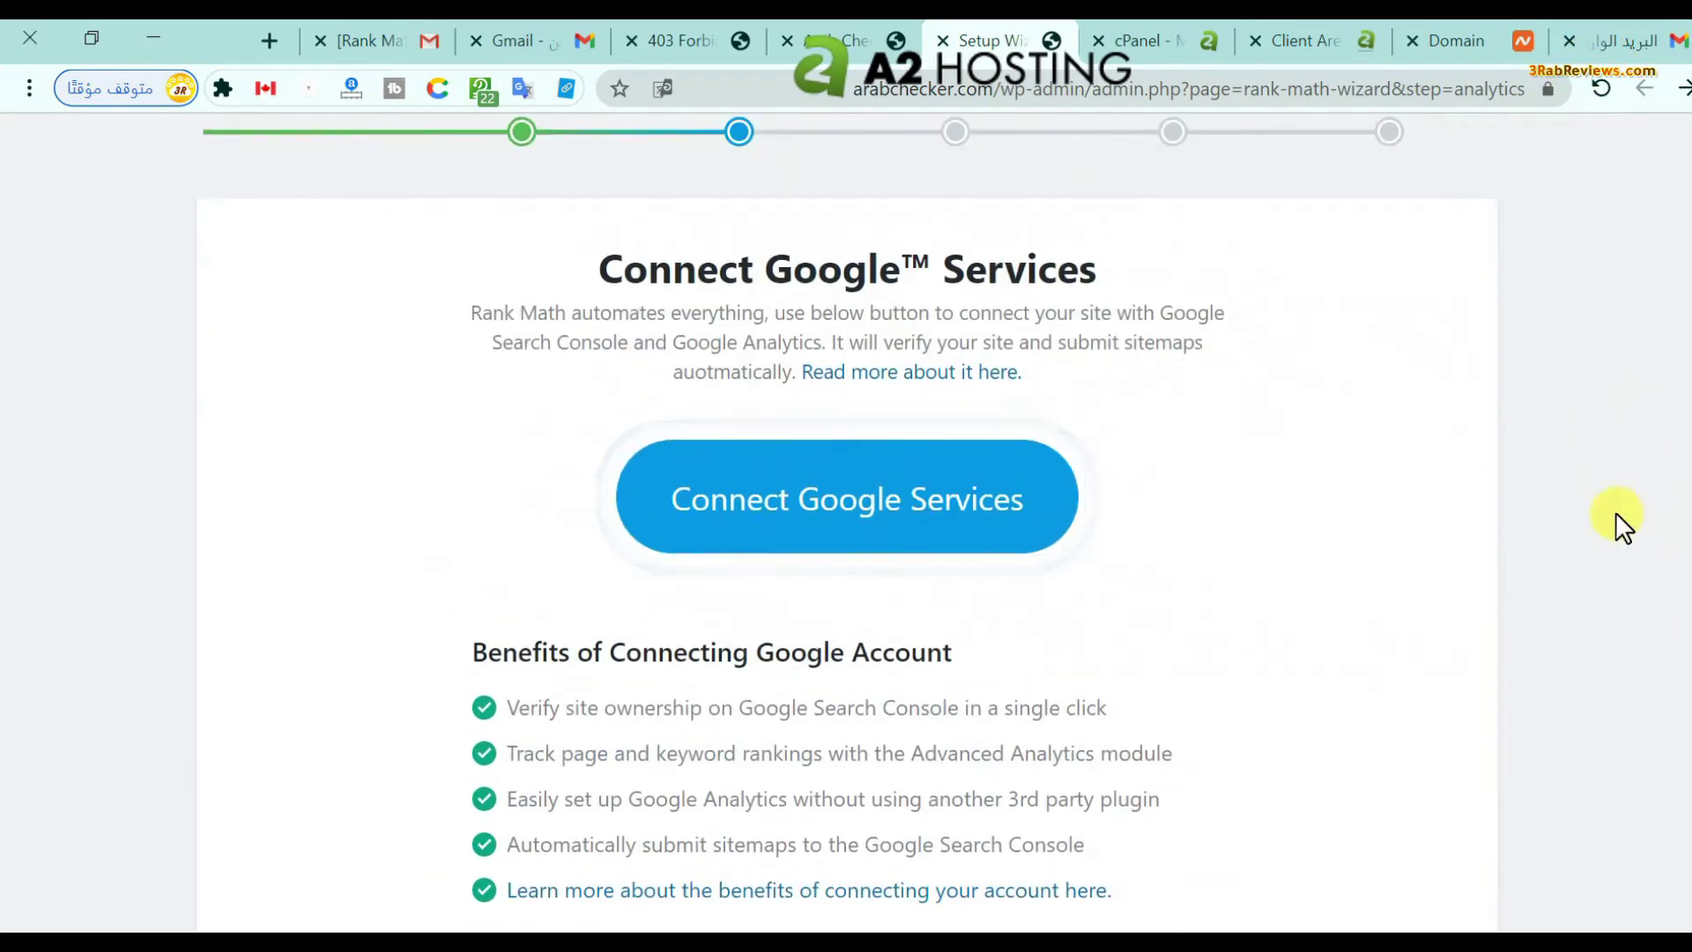
{"action": "left_click", "coordinate": [876, 498]}
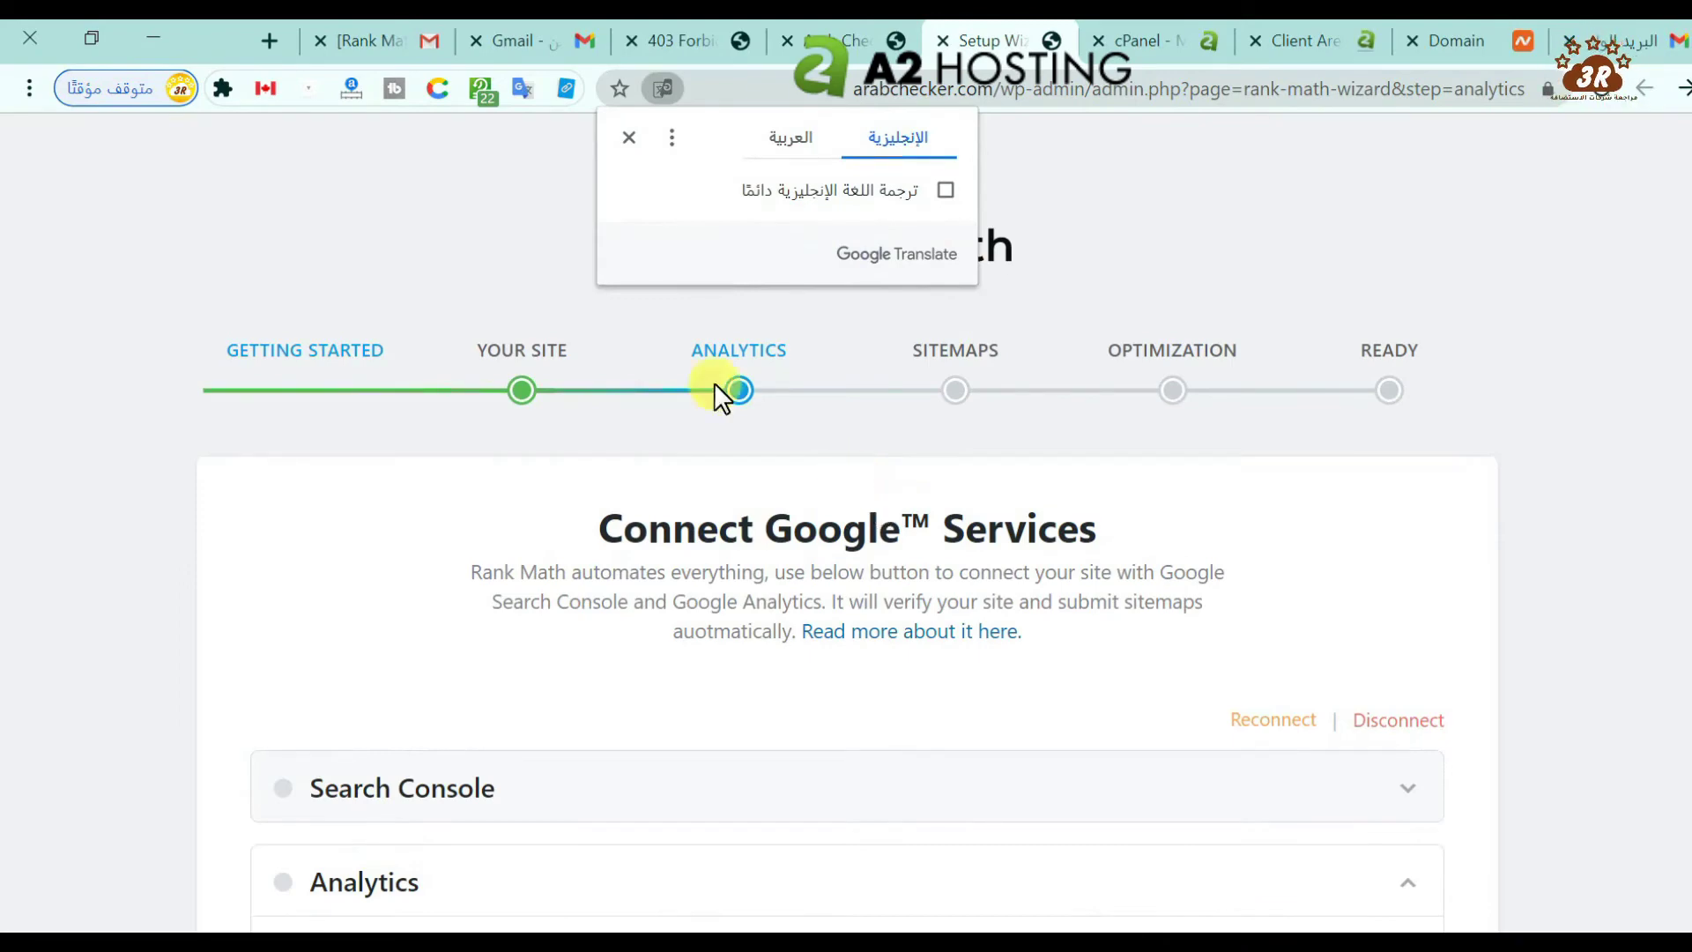
{"action": "left_click", "coordinate": [628, 137]}
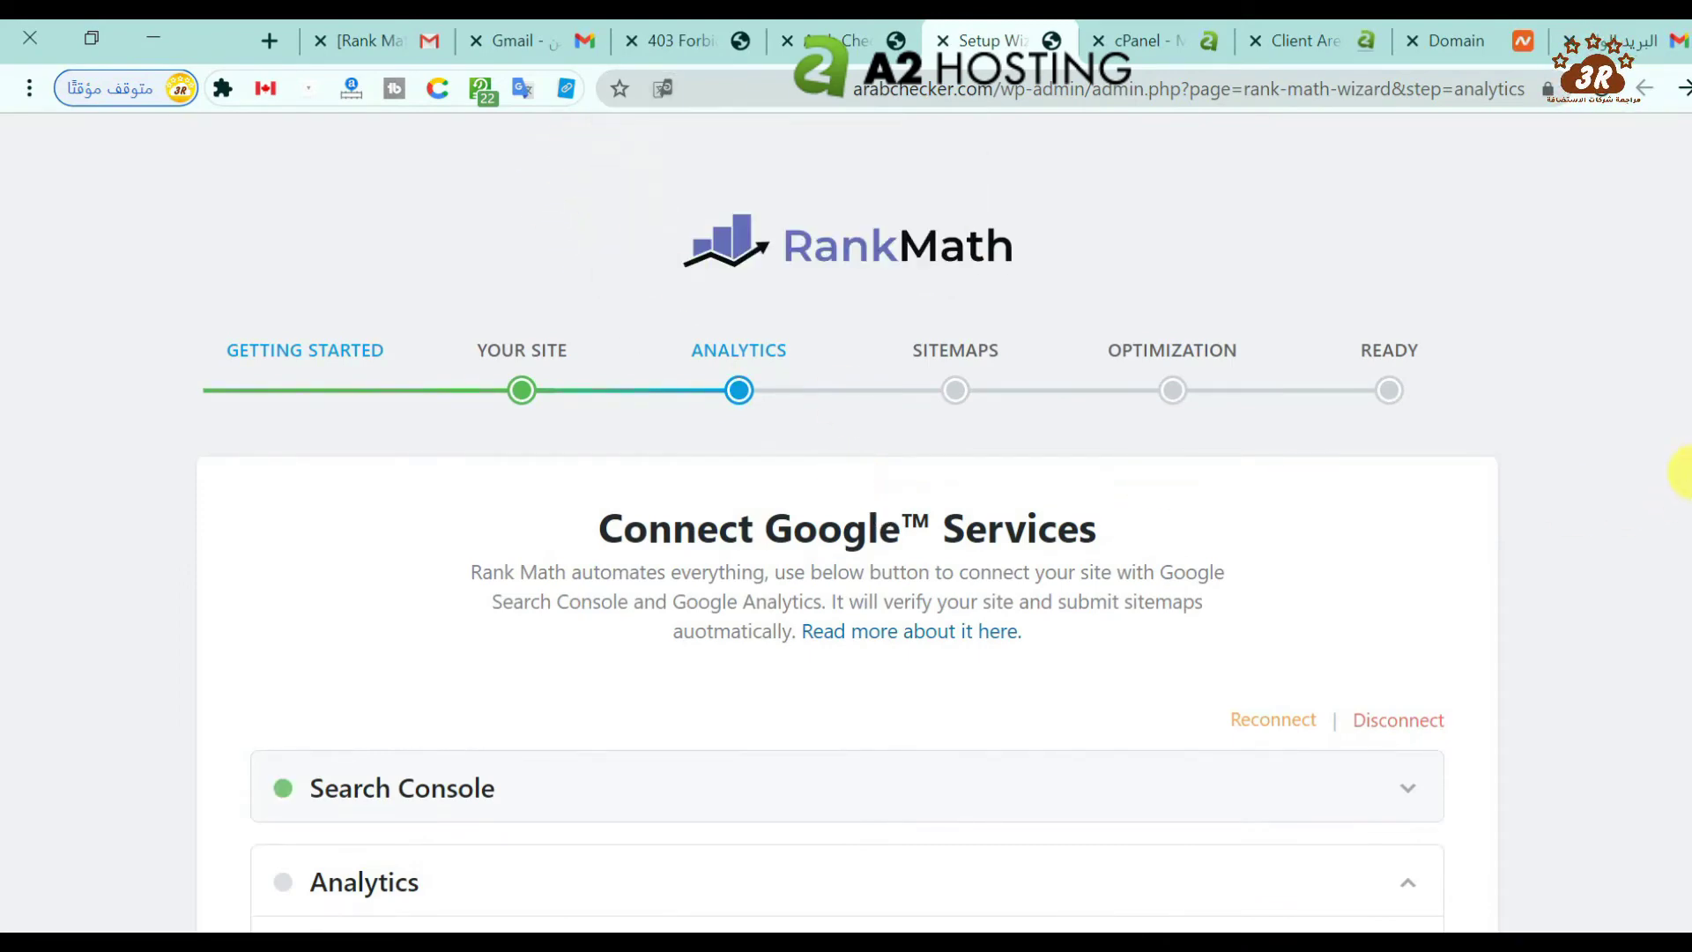
{"action": "scroll", "coordinate": [1510, 590], "scroll_direction": "down", "scroll_amount": 5}
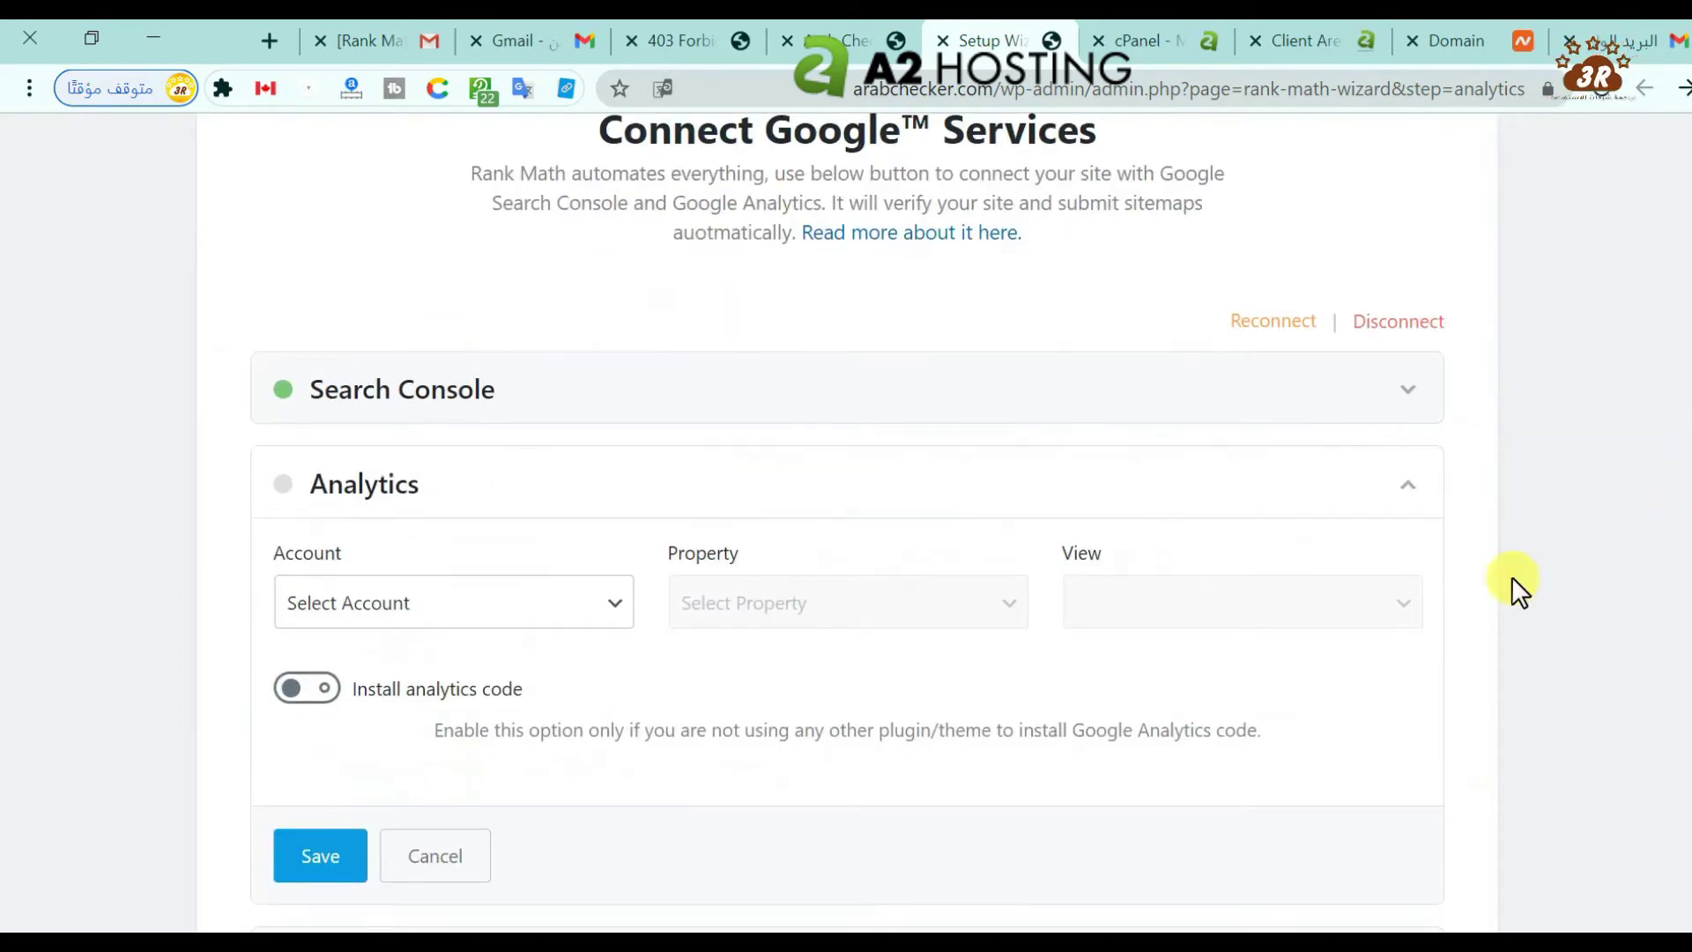
{"action": "left_click", "coordinate": [401, 389]}
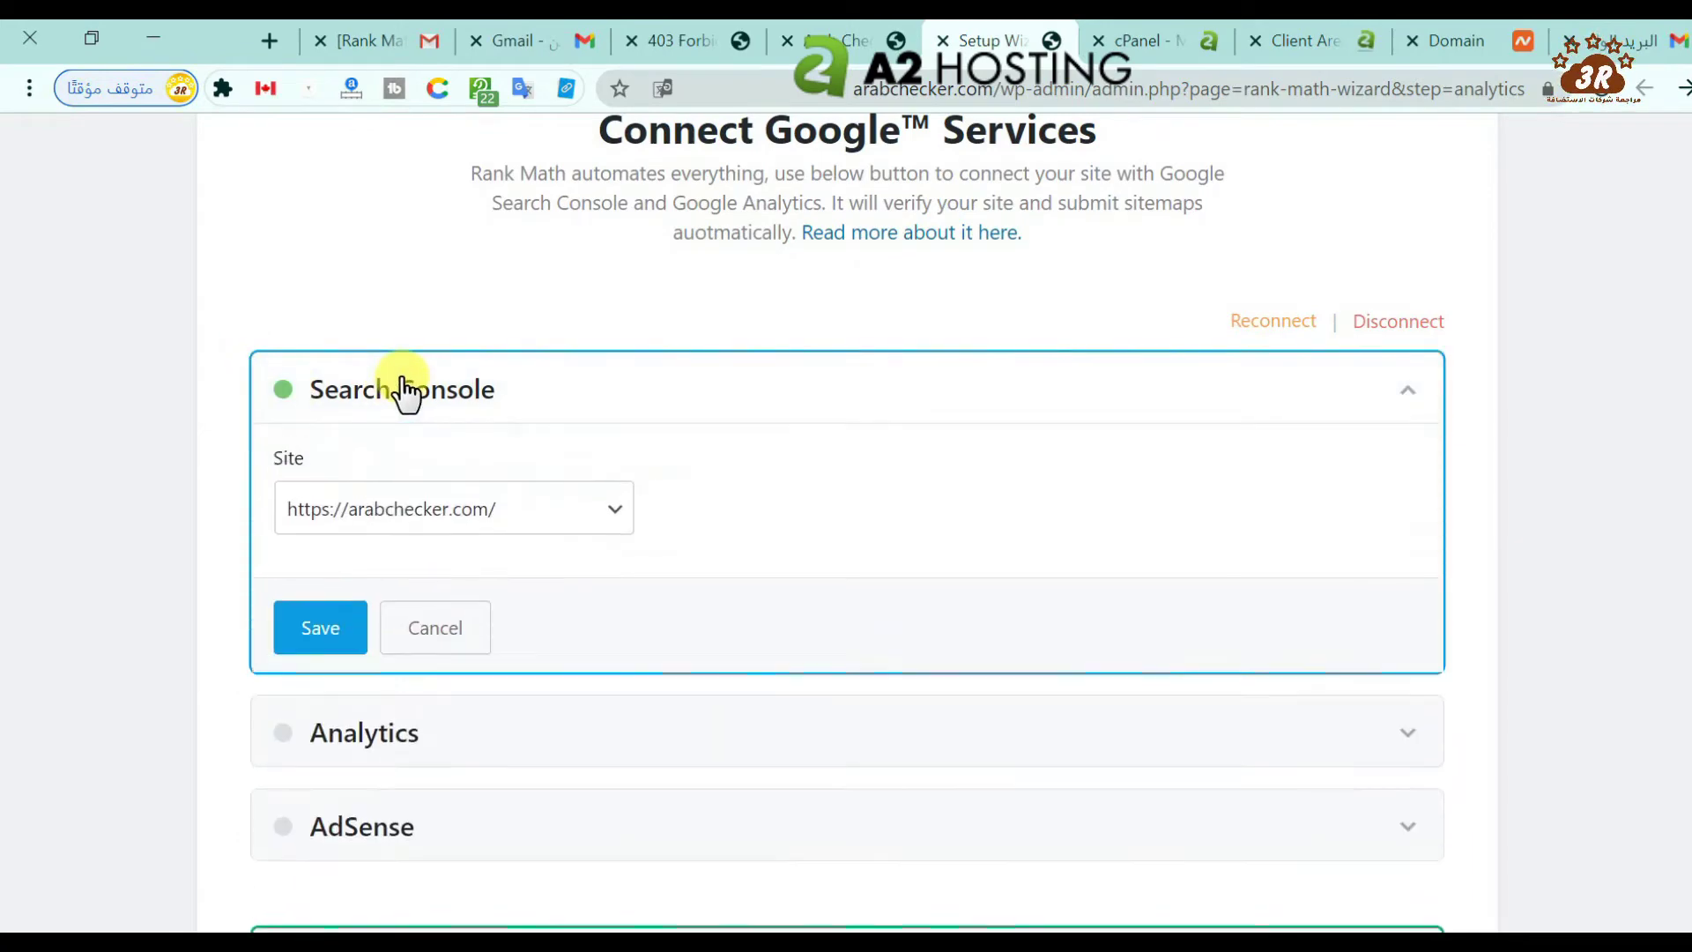
{"action": "left_click", "coordinate": [304, 536]}
{"action": "left_click", "coordinate": [333, 627]}
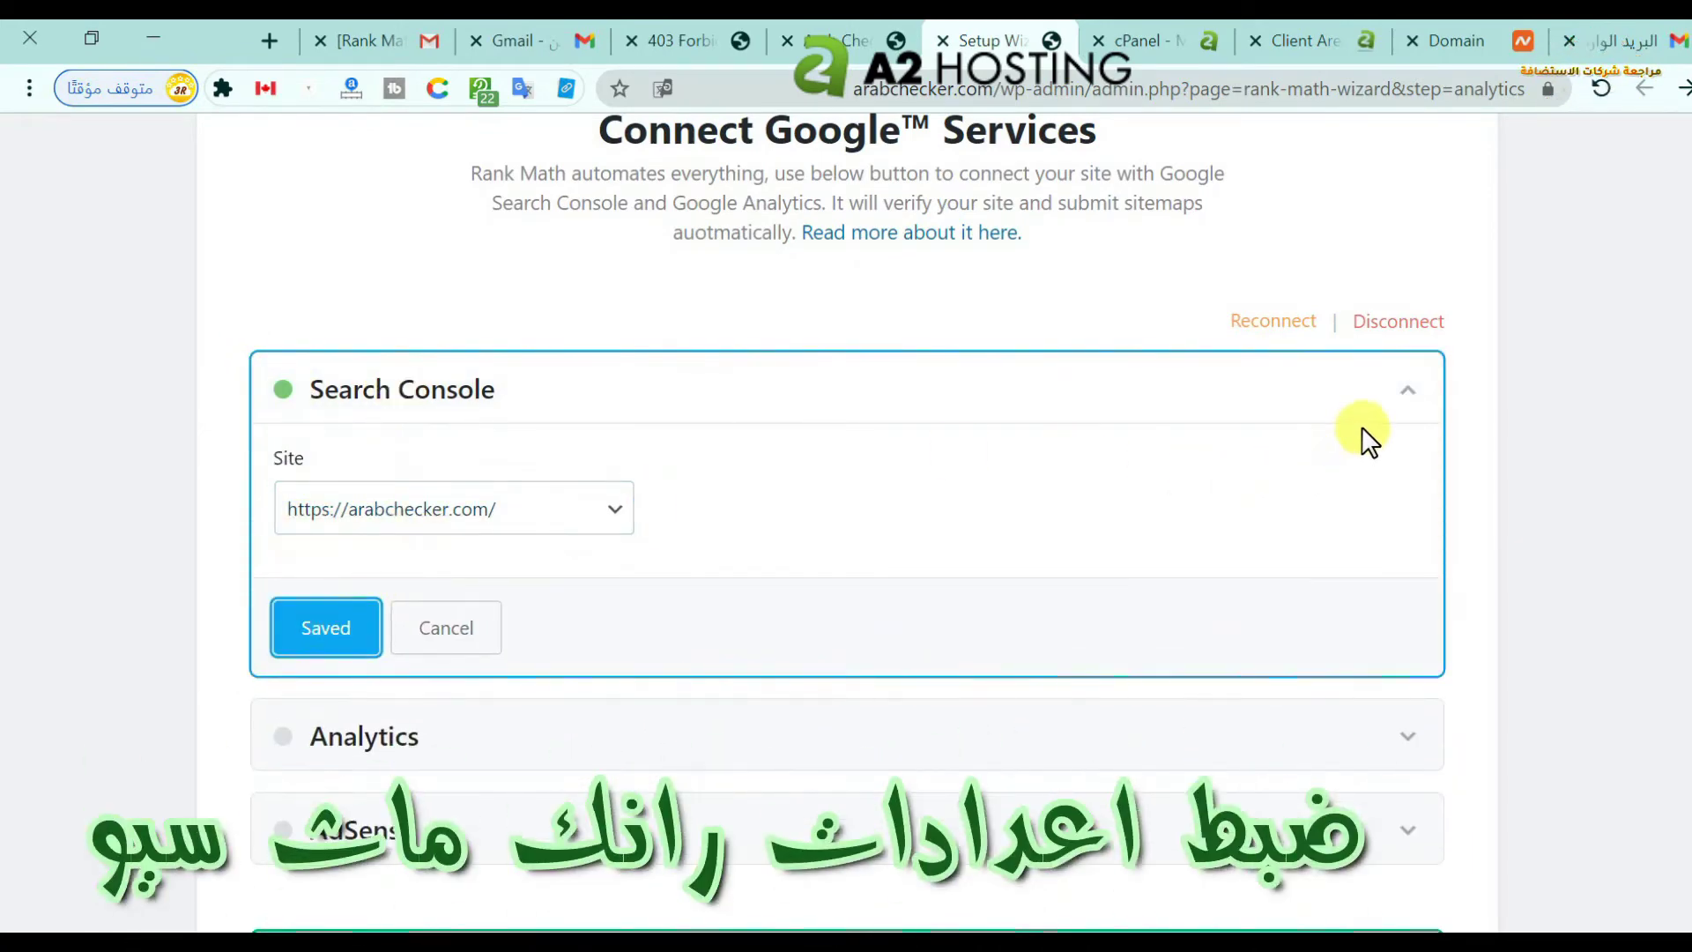
{"action": "left_click", "coordinate": [1408, 393]}
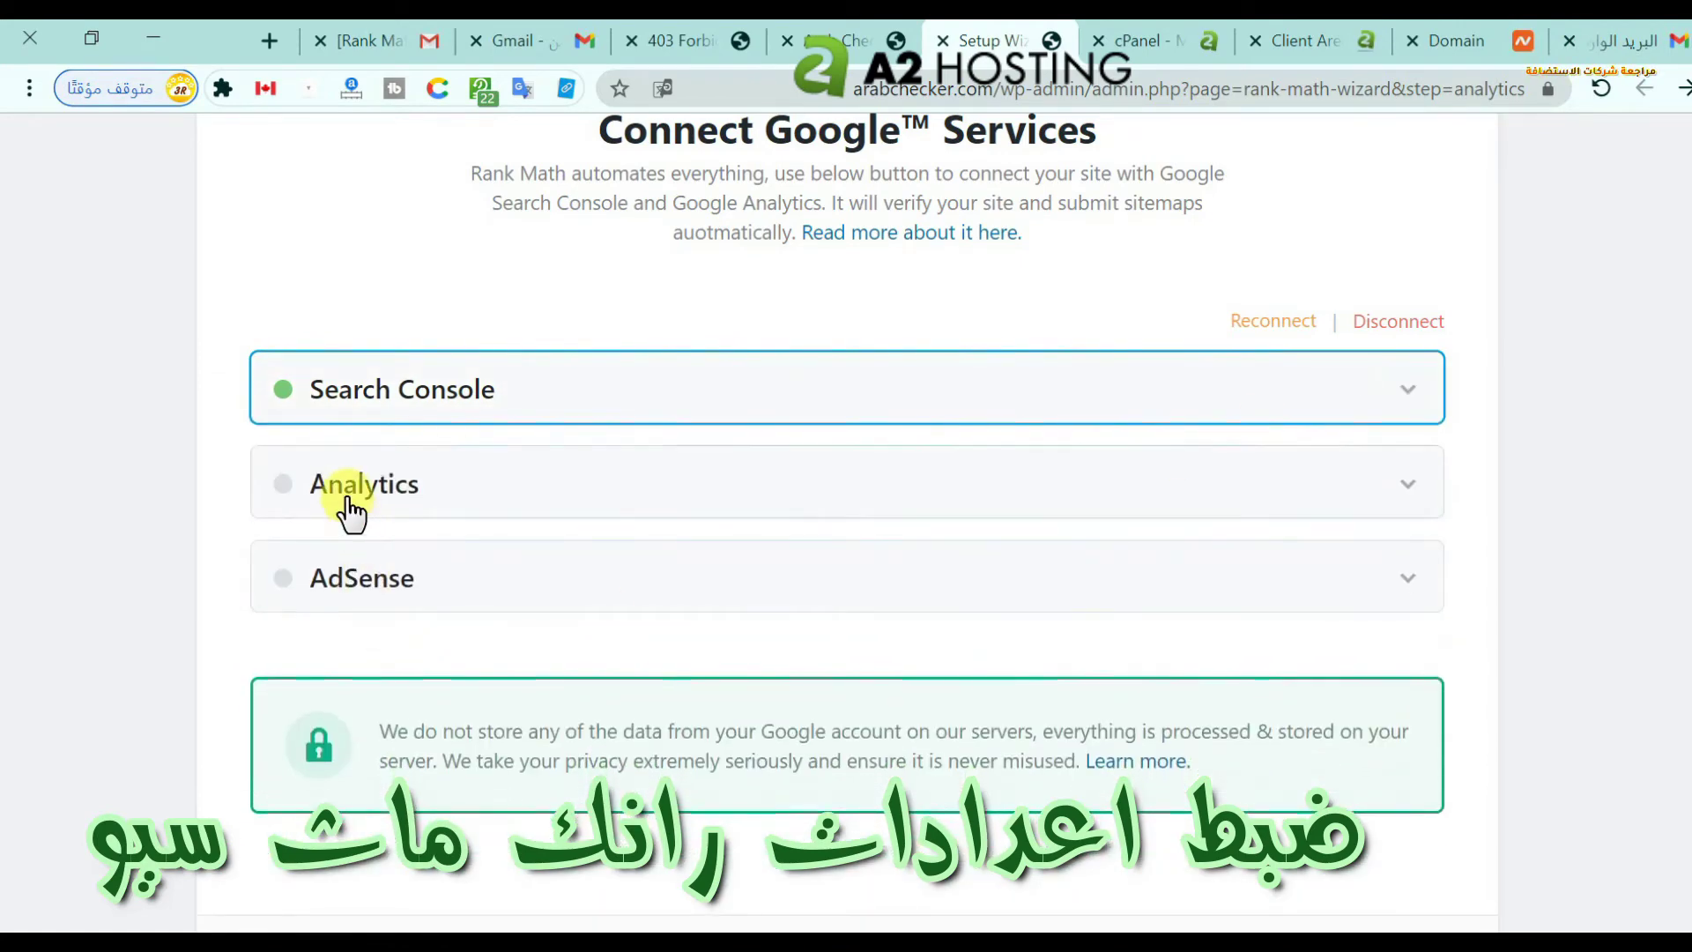
- Check the Analytics and AdSense account options without choosing an account, and save the Google services step to continue
{"action": "left_click", "coordinate": [351, 507]}
{"action": "left_click", "coordinate": [483, 608]}
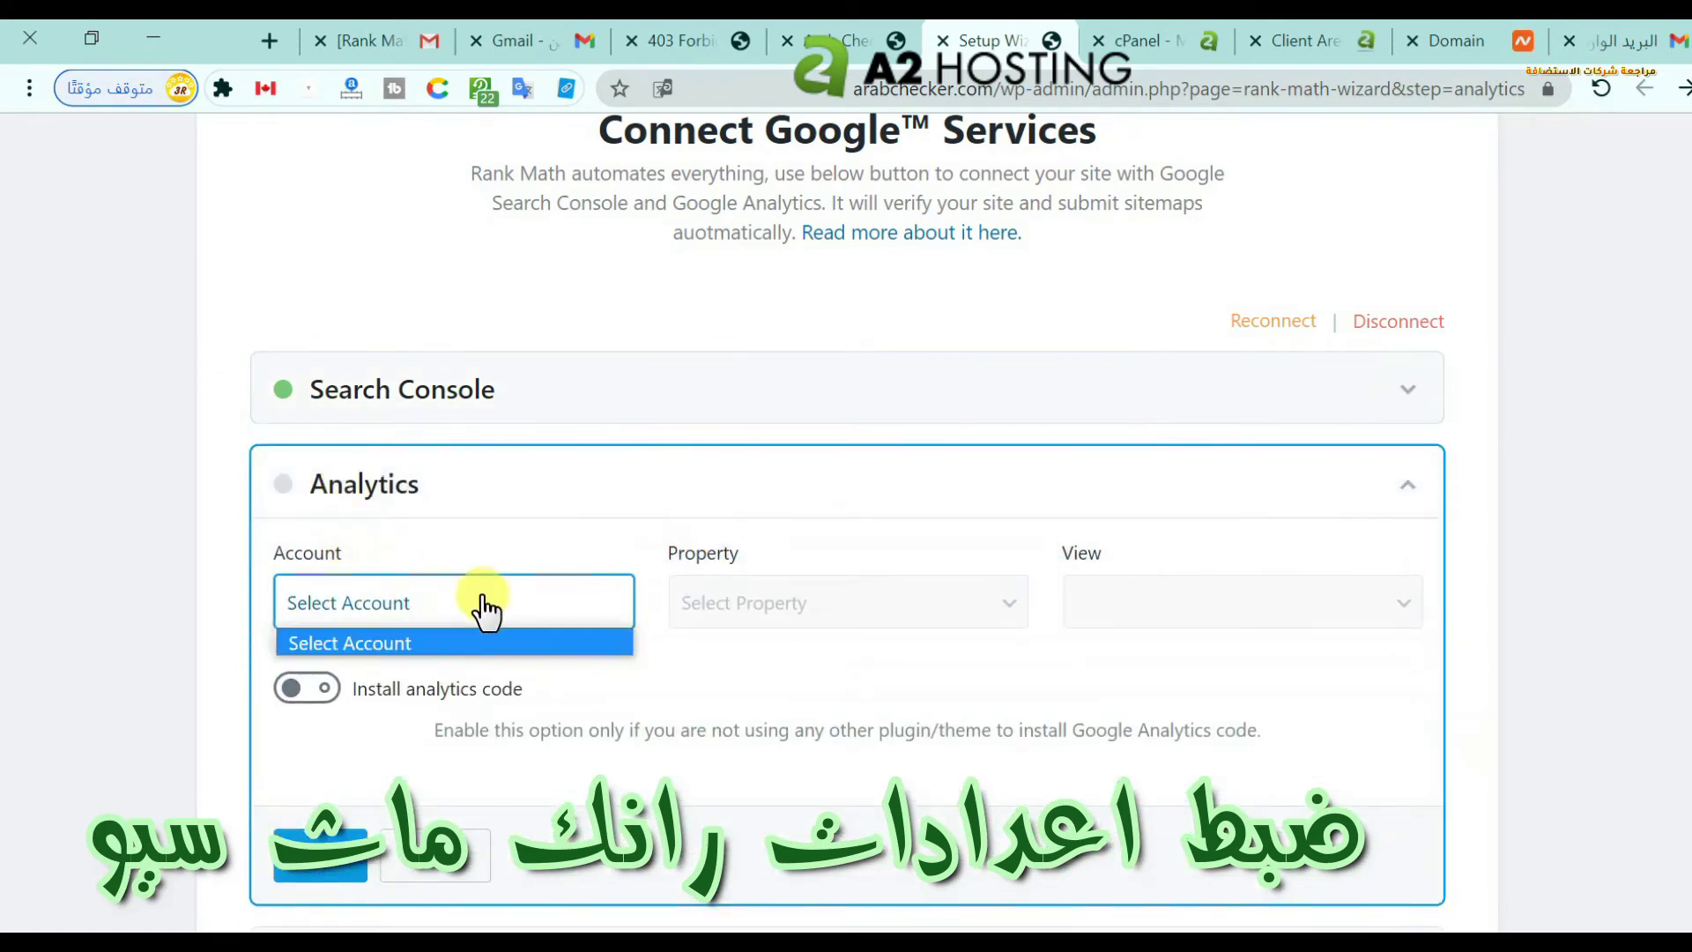
{"action": "left_click", "coordinate": [432, 413]}
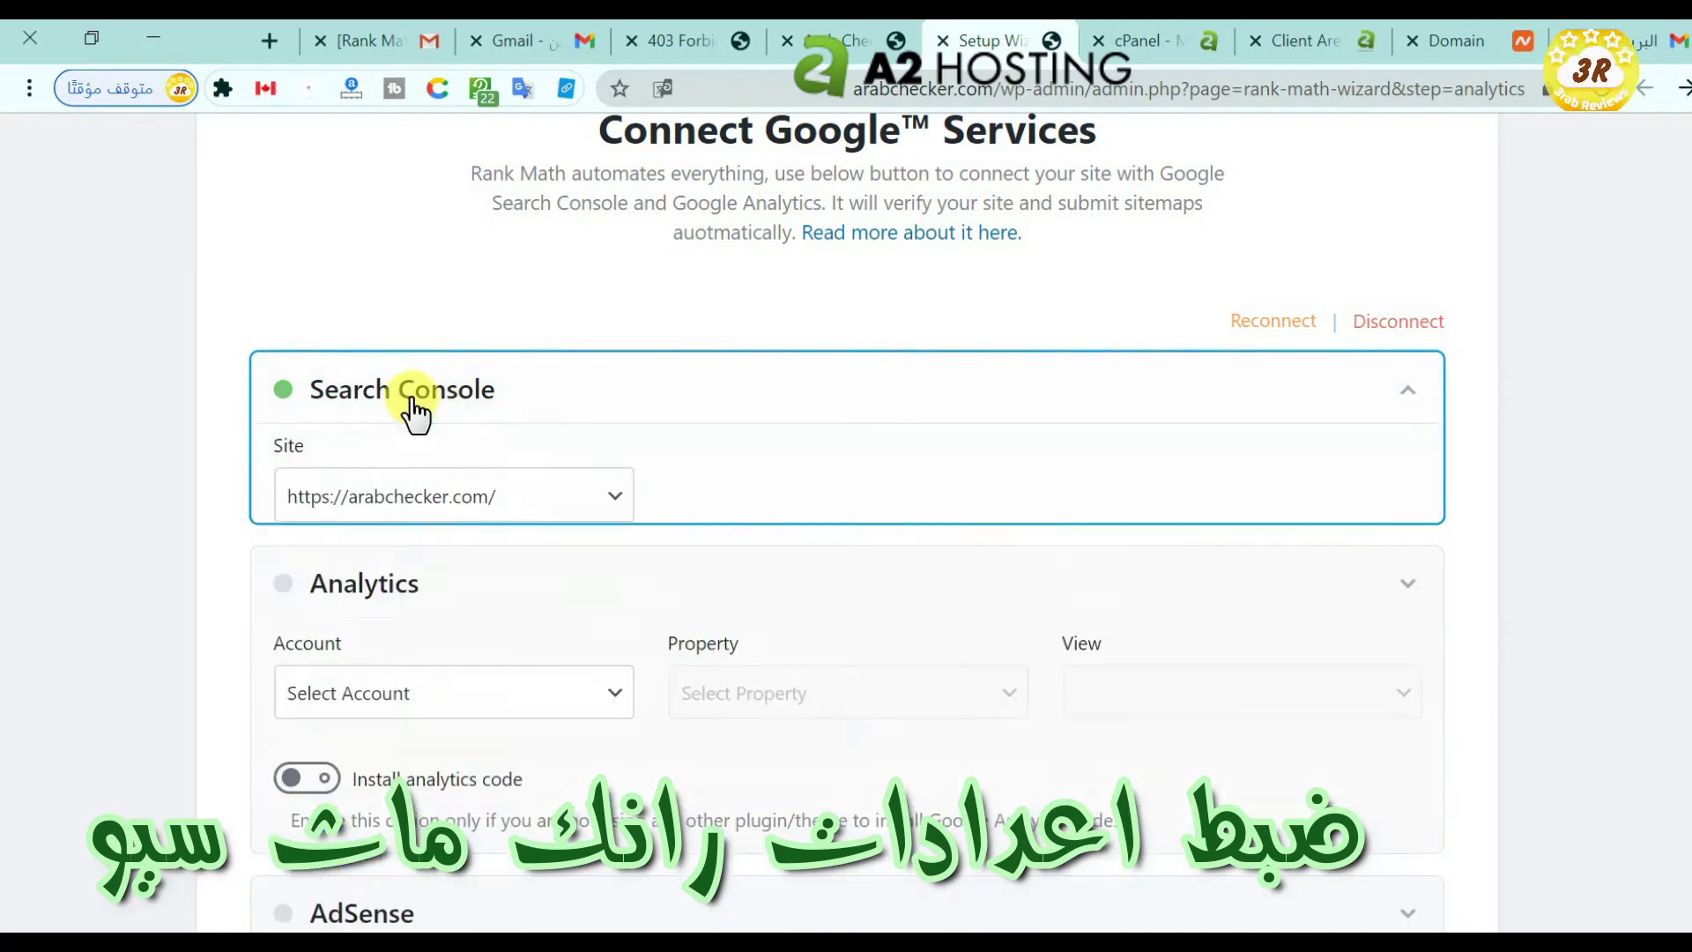
{"action": "left_click", "coordinate": [414, 411]}
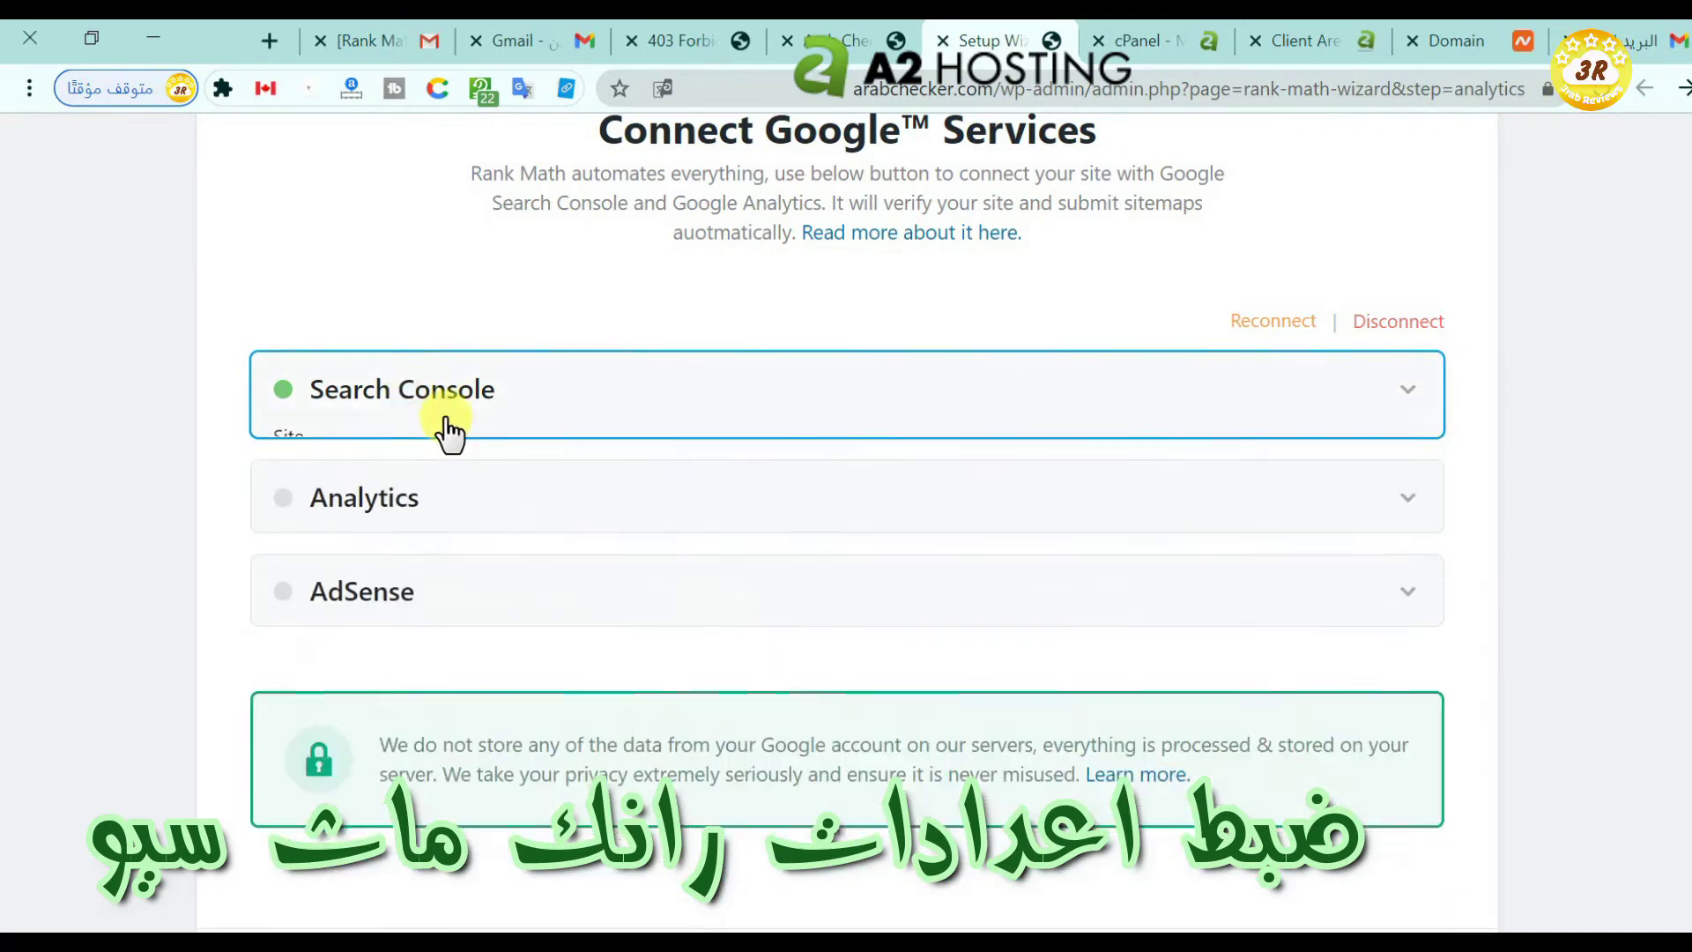
{"action": "left_click", "coordinate": [1411, 580]}
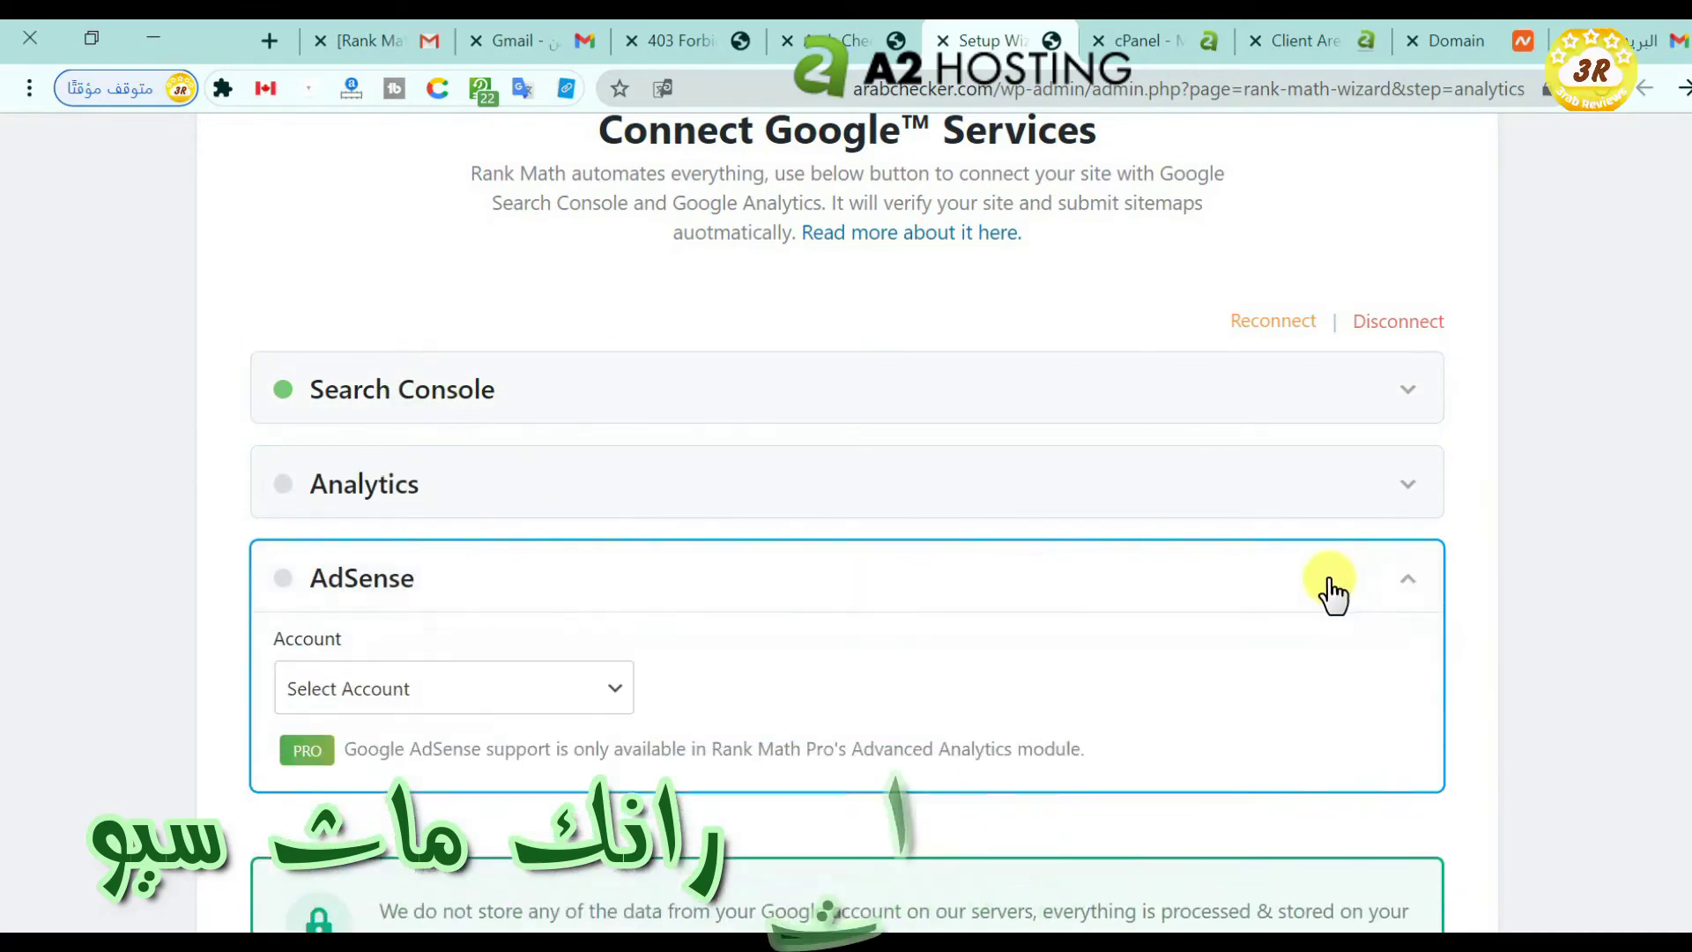
{"action": "left_click", "coordinate": [1329, 594]}
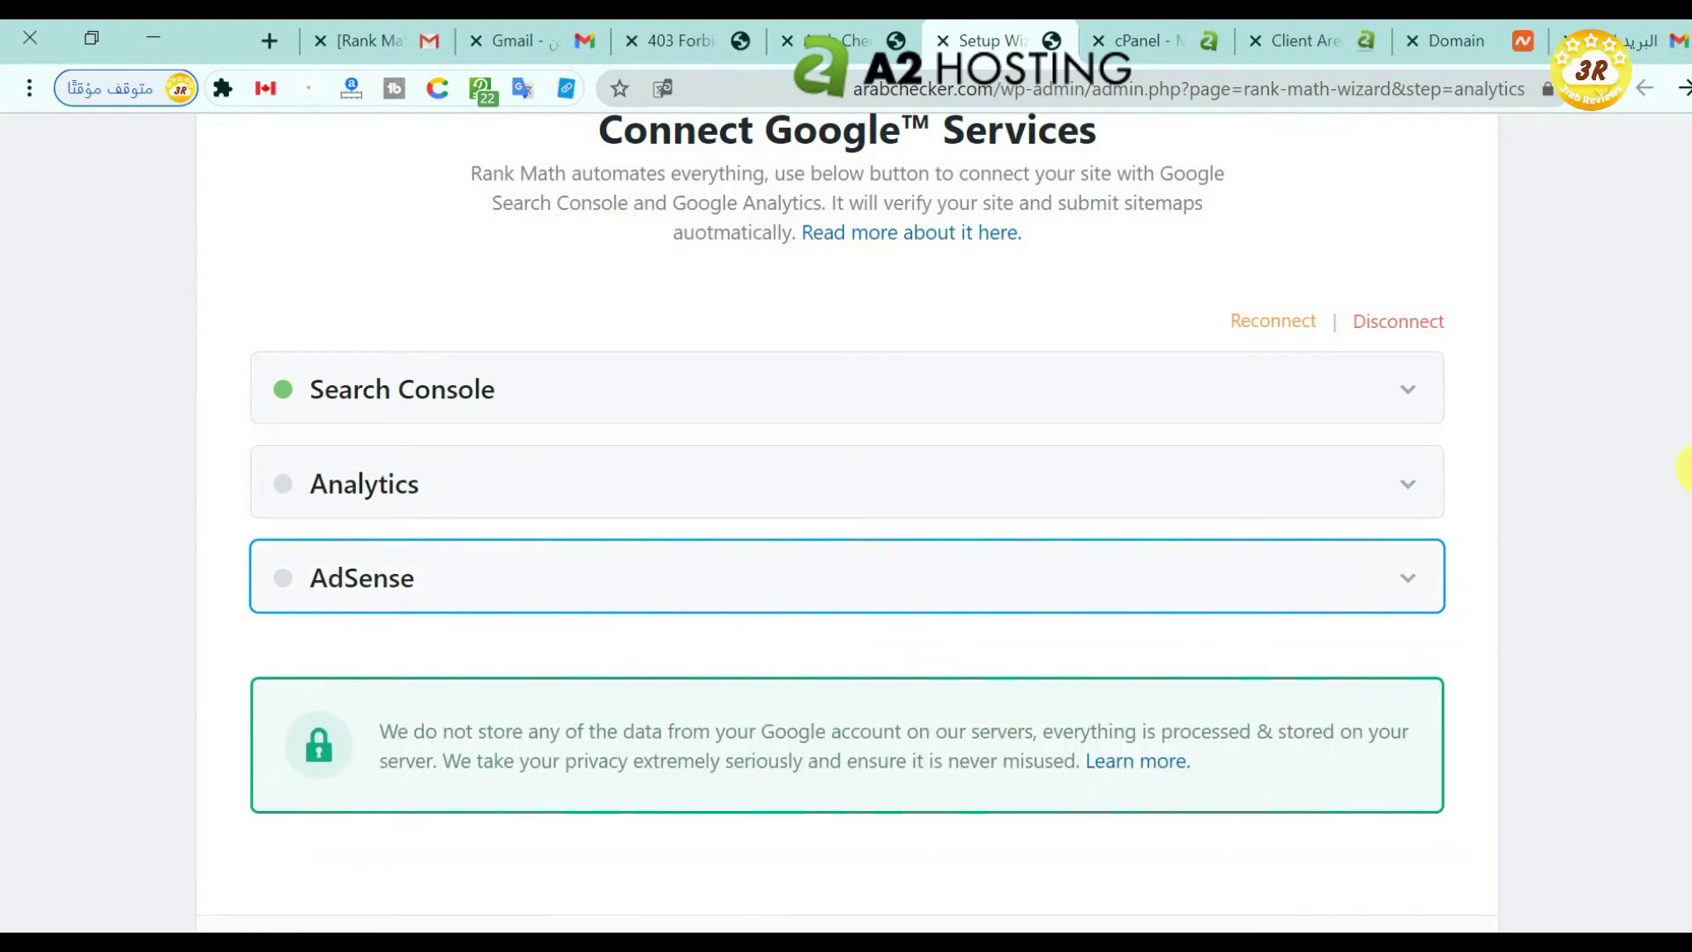
{"action": "scroll", "coordinate": [1683, 467], "scroll_direction": "down", "scroll_amount": 2}
{"action": "left_click", "coordinate": [1185, 414]}
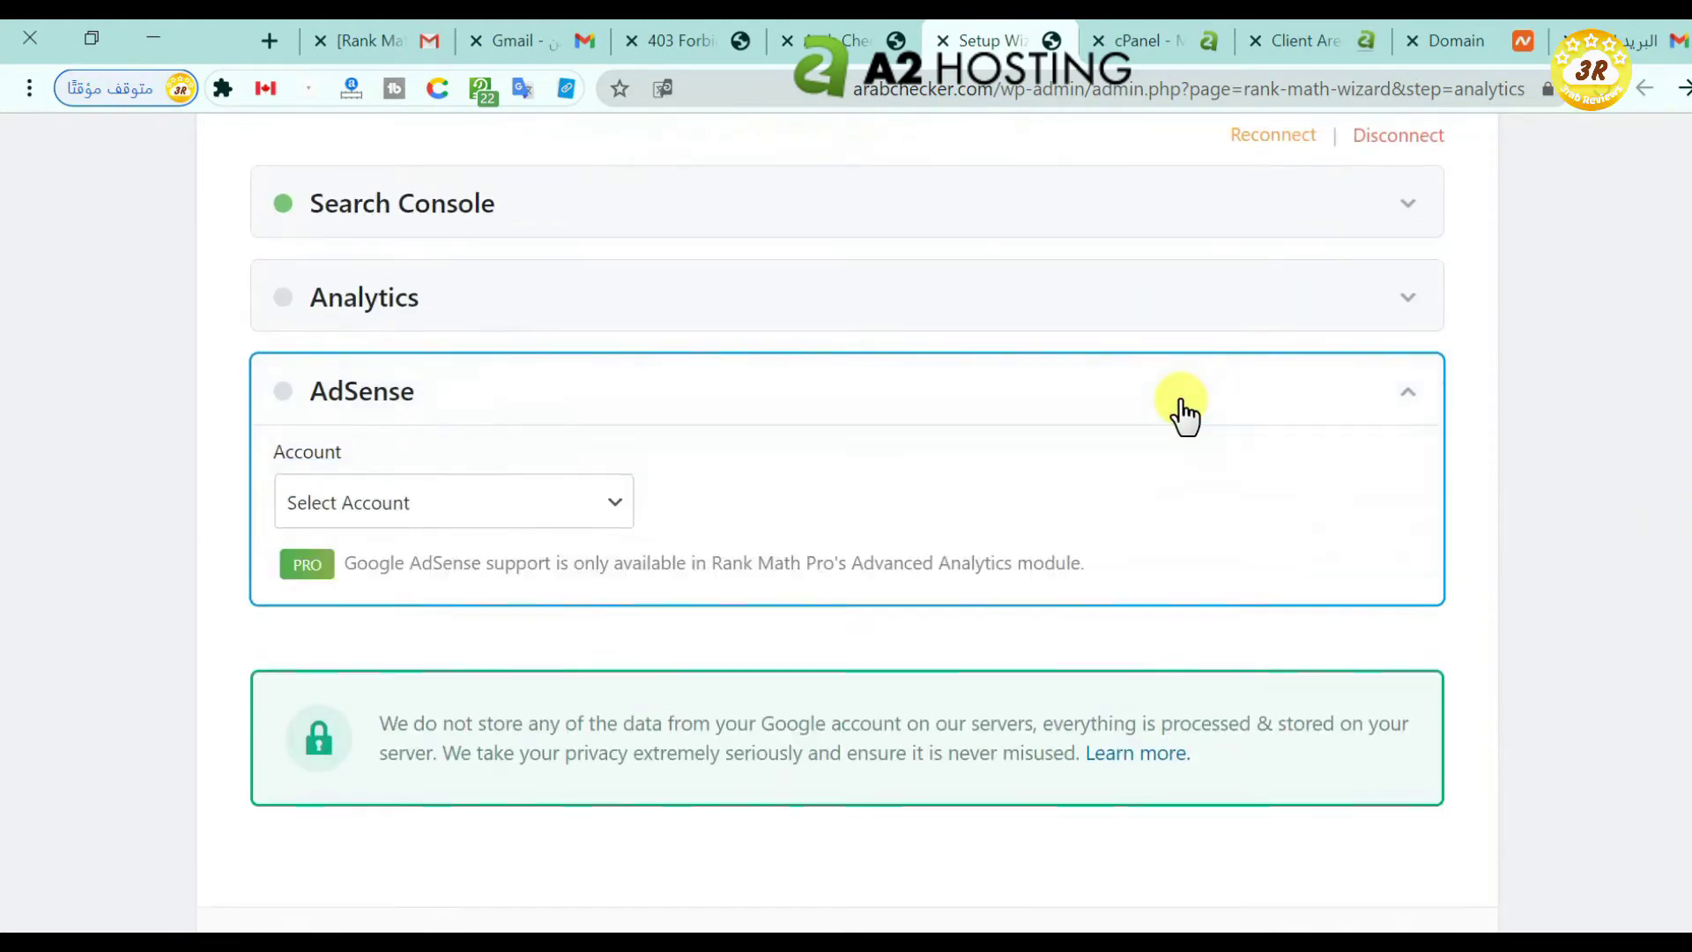
{"action": "left_click", "coordinate": [423, 401]}
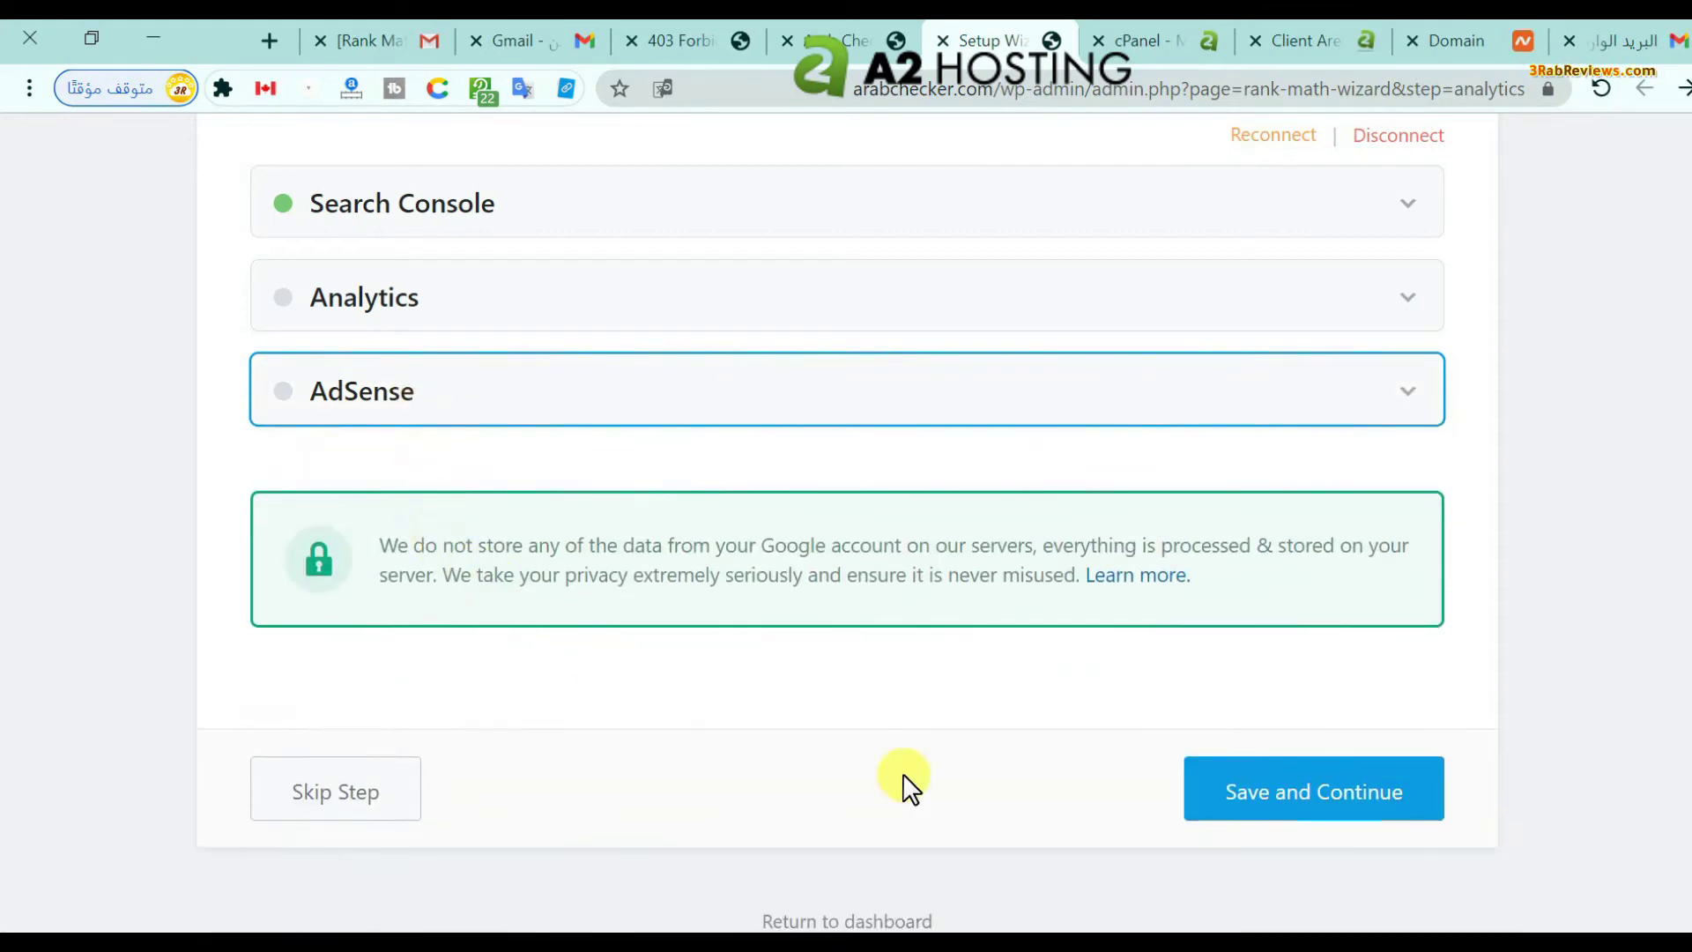
{"action": "left_click", "coordinate": [1291, 815]}
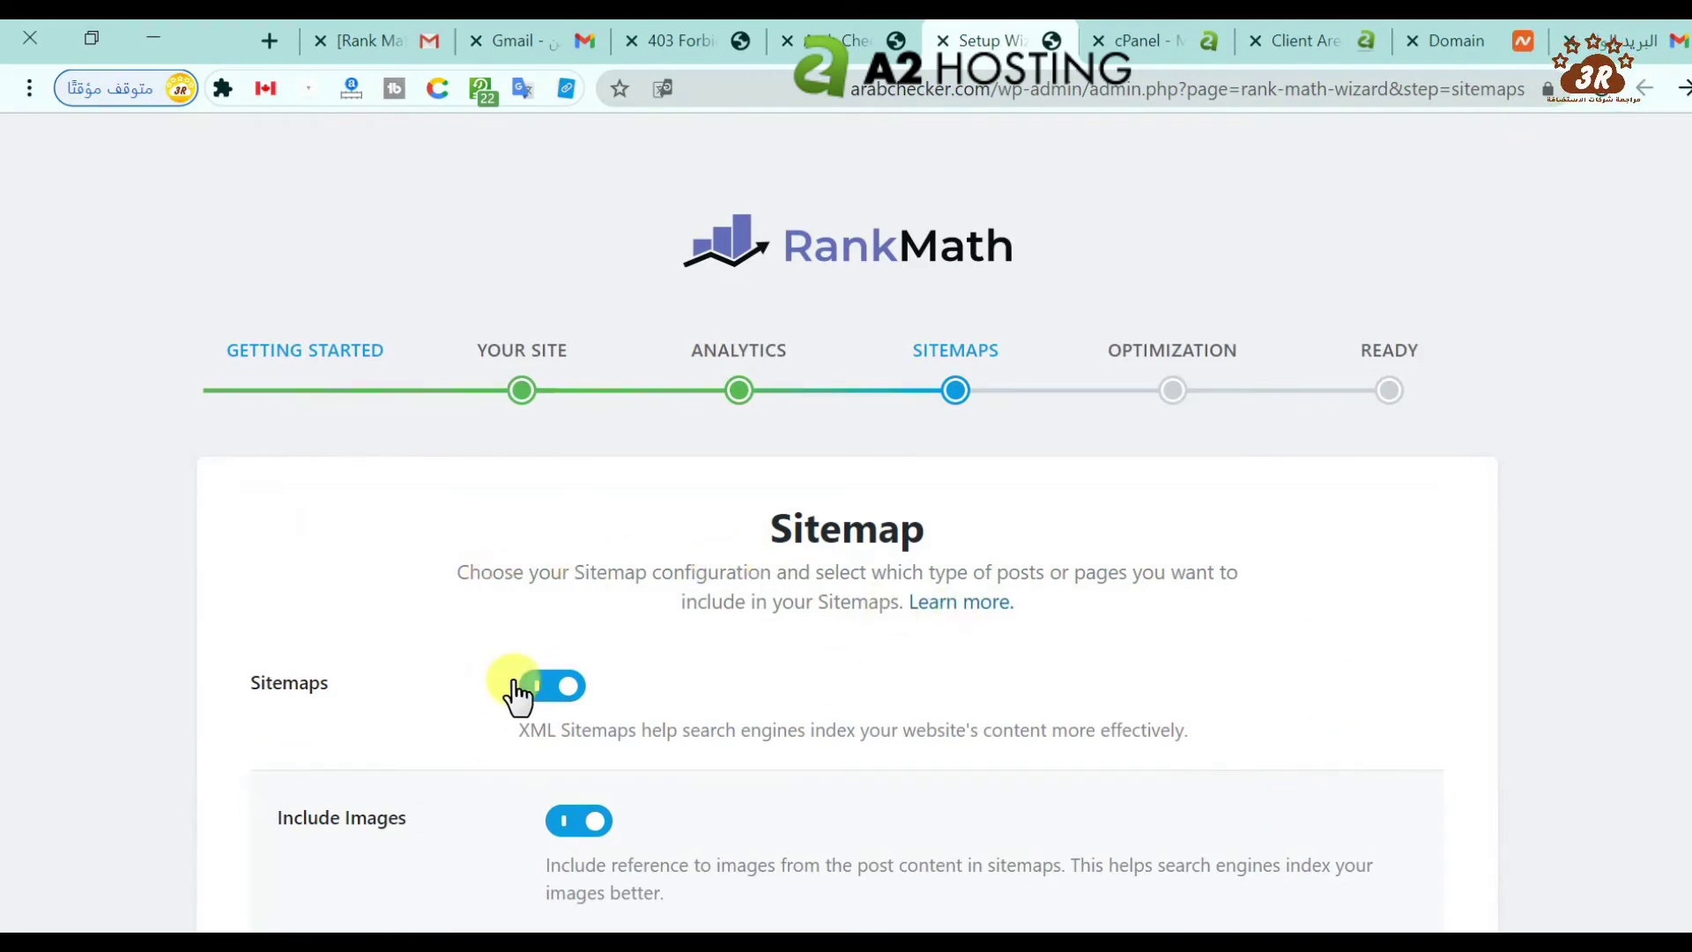
- Save the sitemap settings with sitemaps enabled and images, posts, pages and categories included
{"action": "scroll", "coordinate": [1685, 451], "scroll_direction": "down", "scroll_amount": 5}
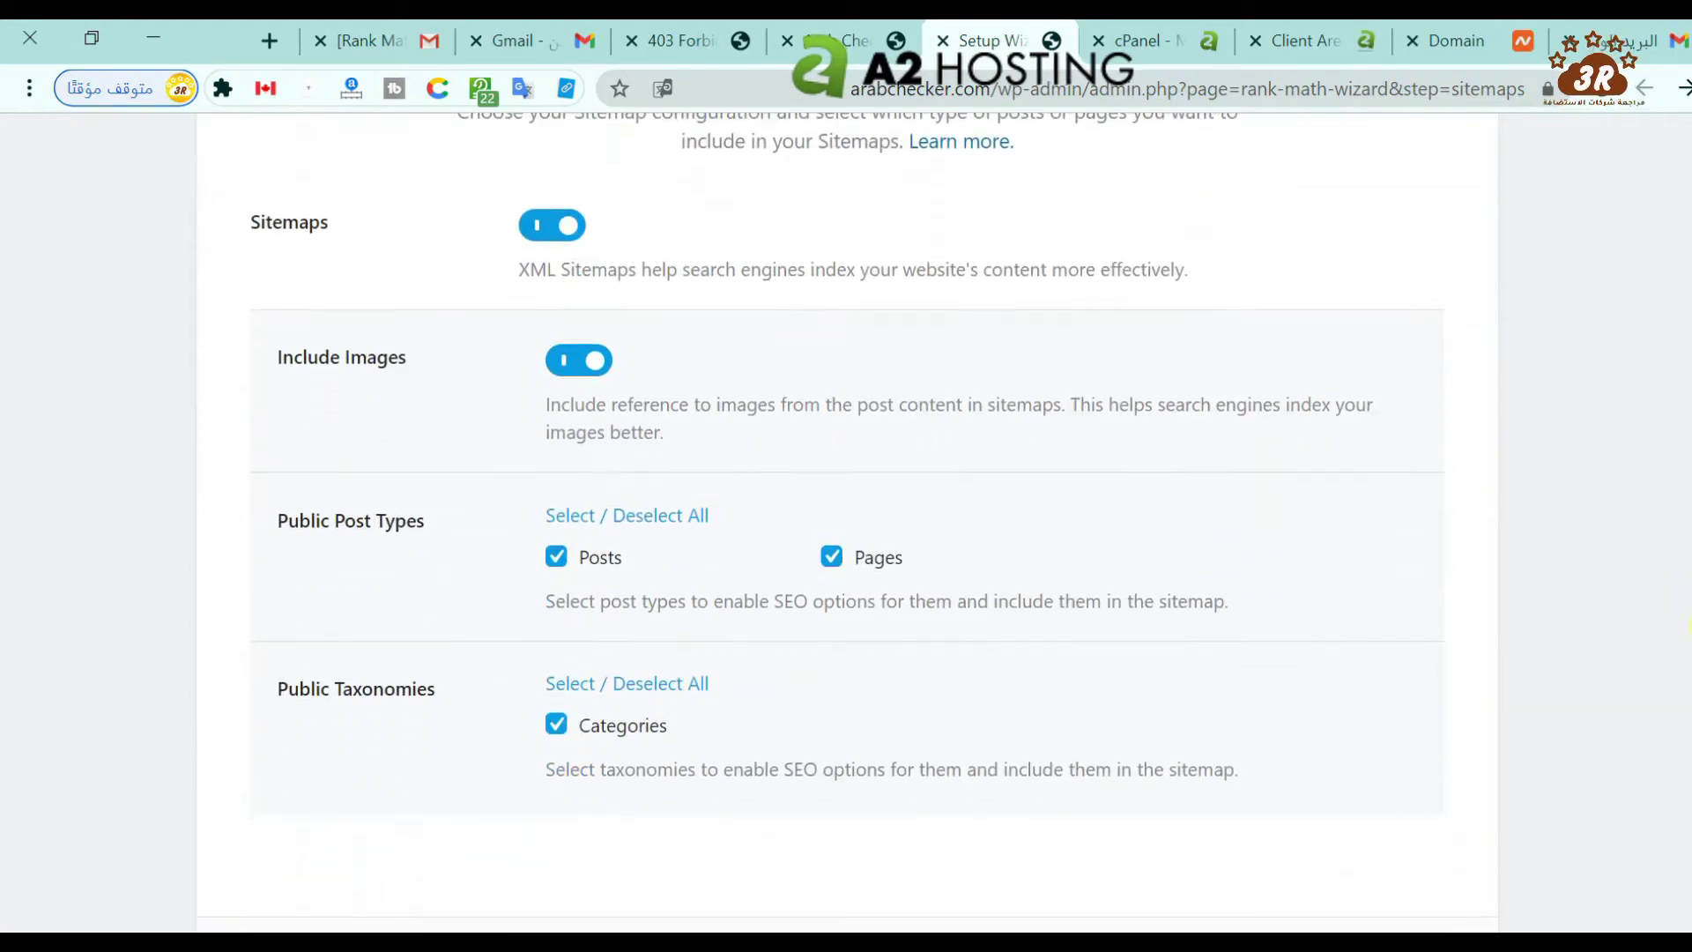
{"action": "left_click", "coordinate": [697, 678]}
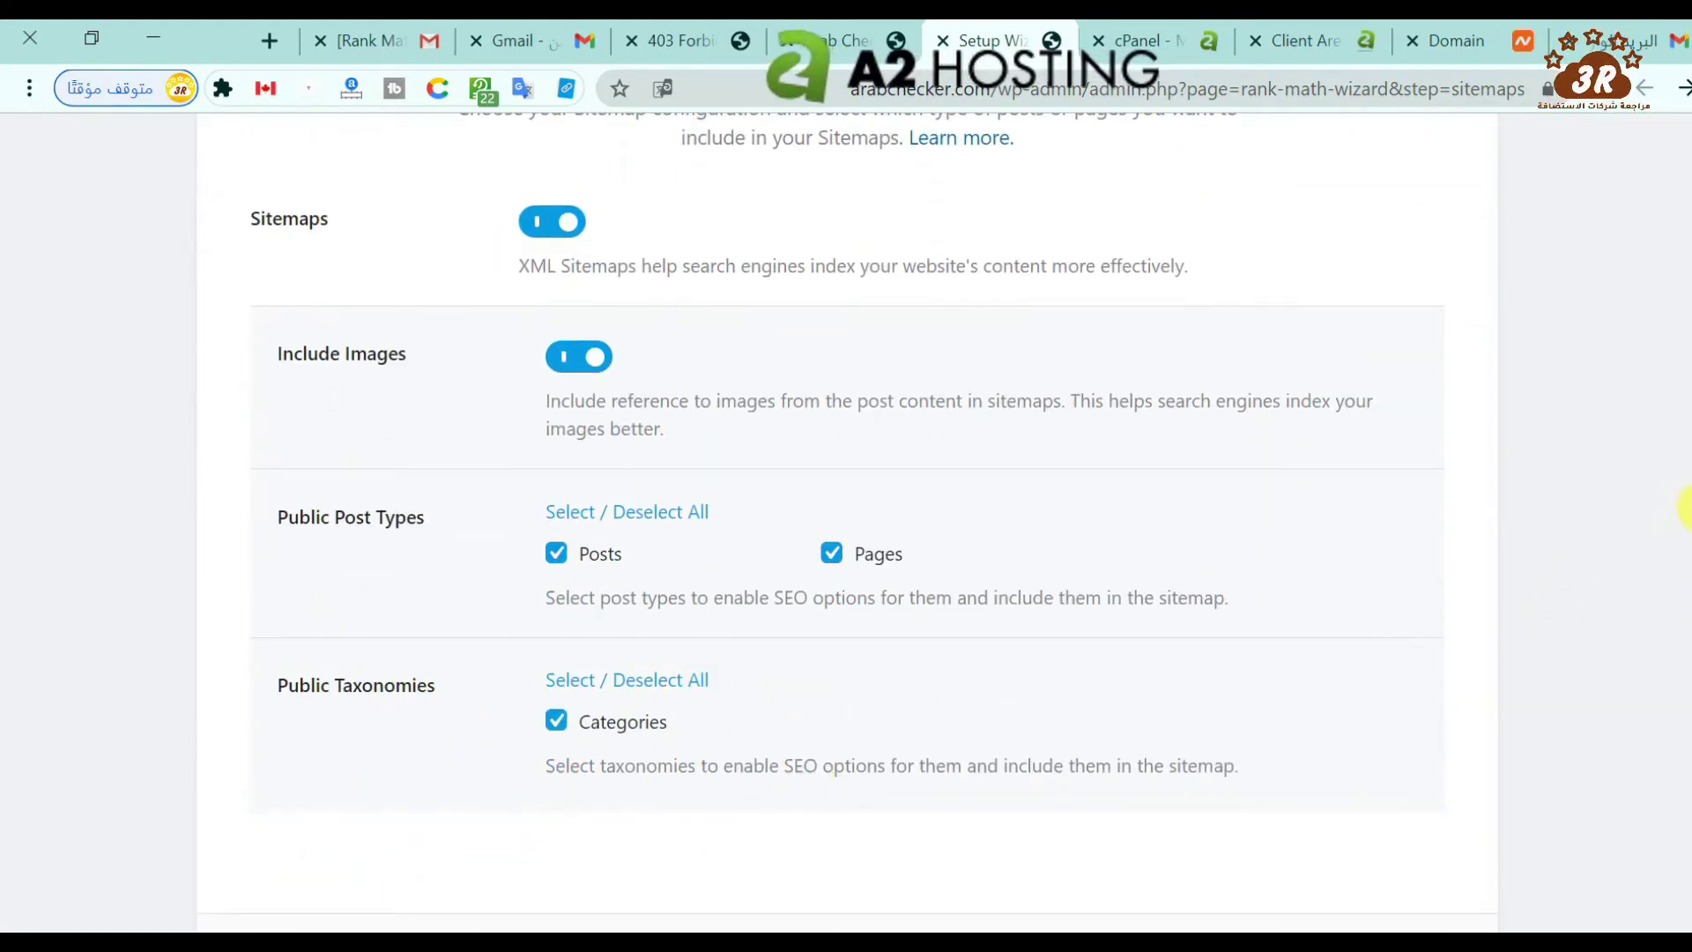
{"action": "scroll", "coordinate": [1680, 507], "scroll_direction": "down", "scroll_amount": 2}
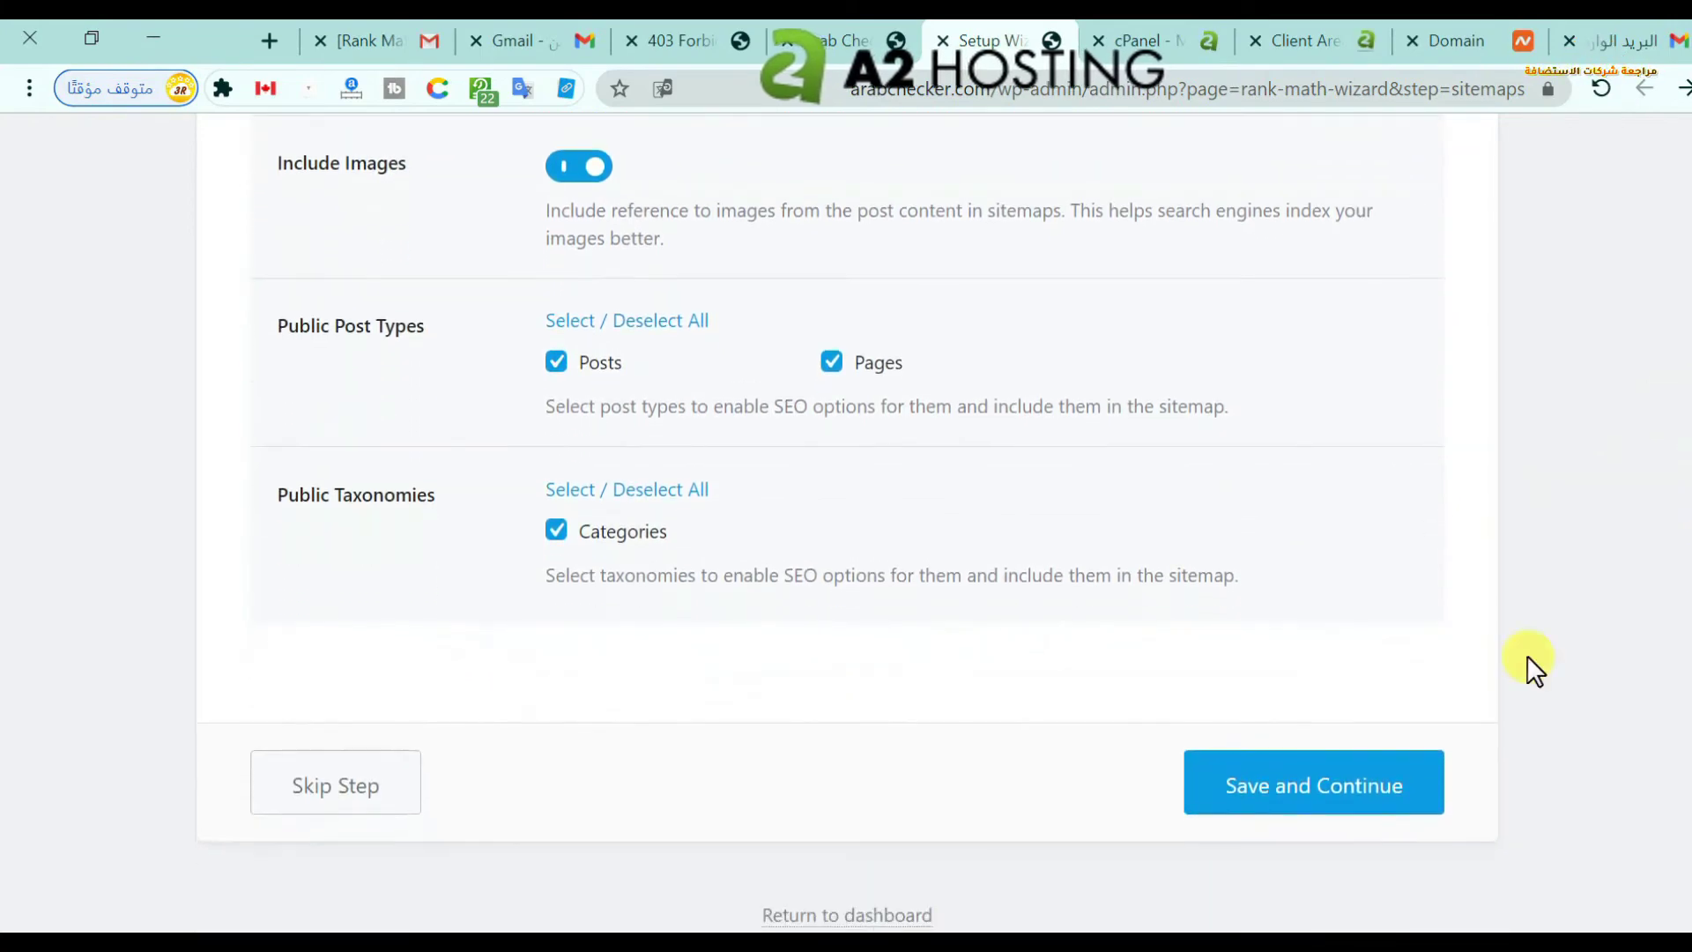
{"action": "left_click", "coordinate": [1262, 784]}
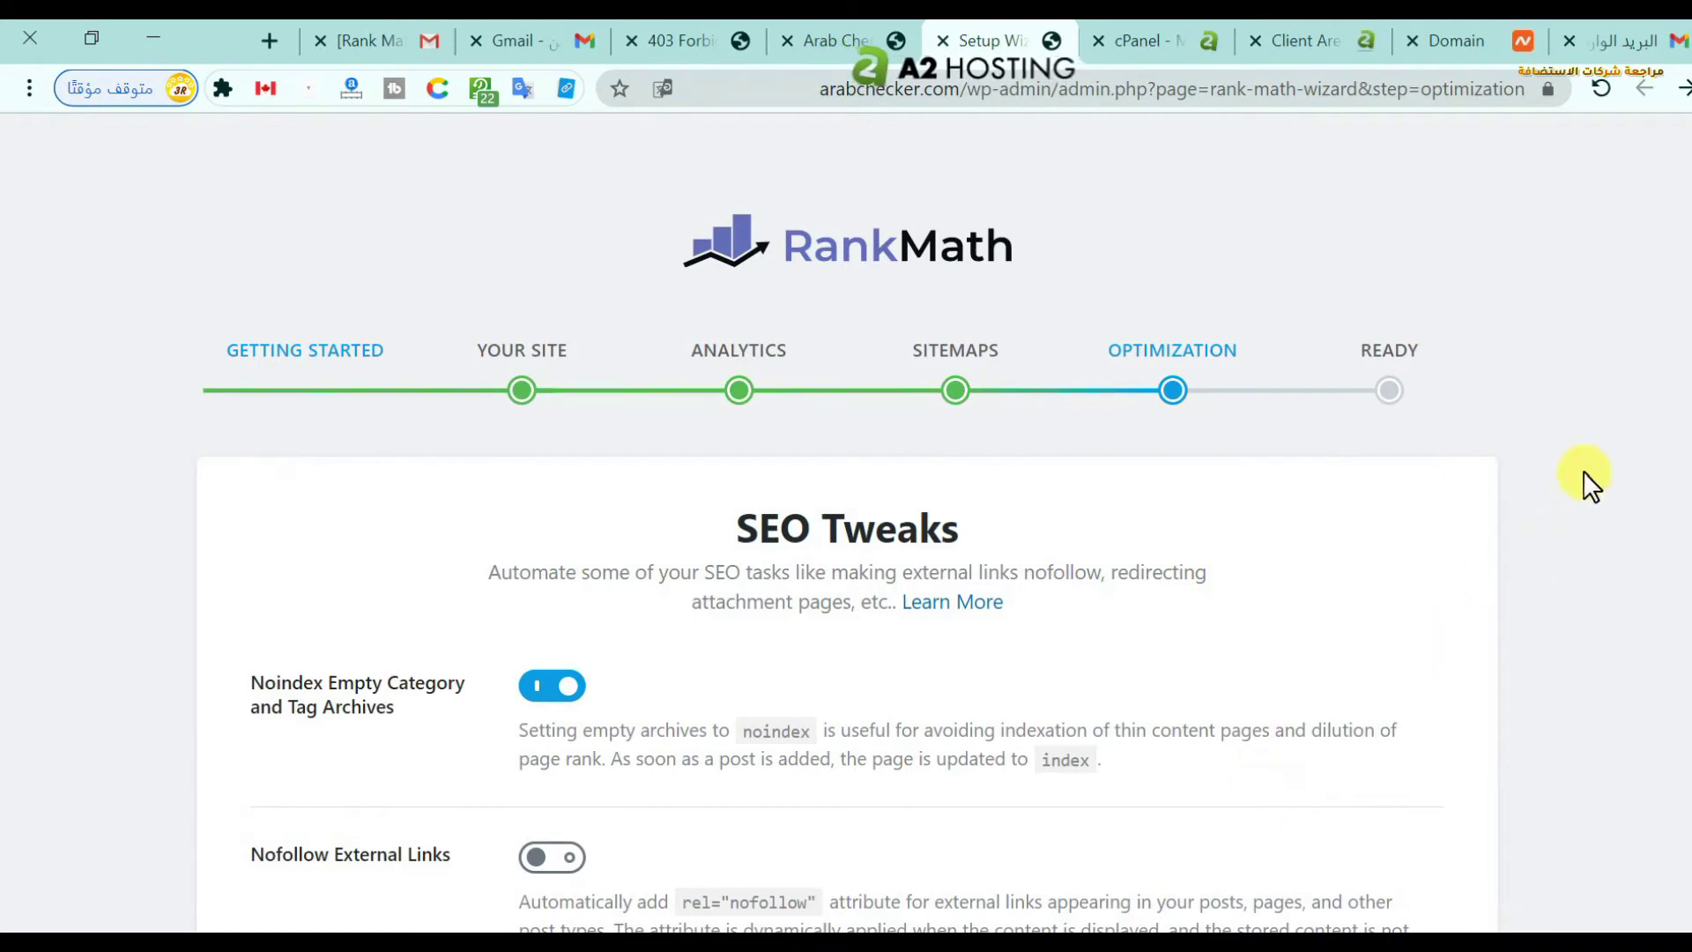
- Save the SEO tweaks with noindex for empty archives and opening external links in a new tab enabled, and nofollow external links disabled
{"action": "scroll", "coordinate": [1683, 365], "scroll_direction": "down", "scroll_amount": 3}
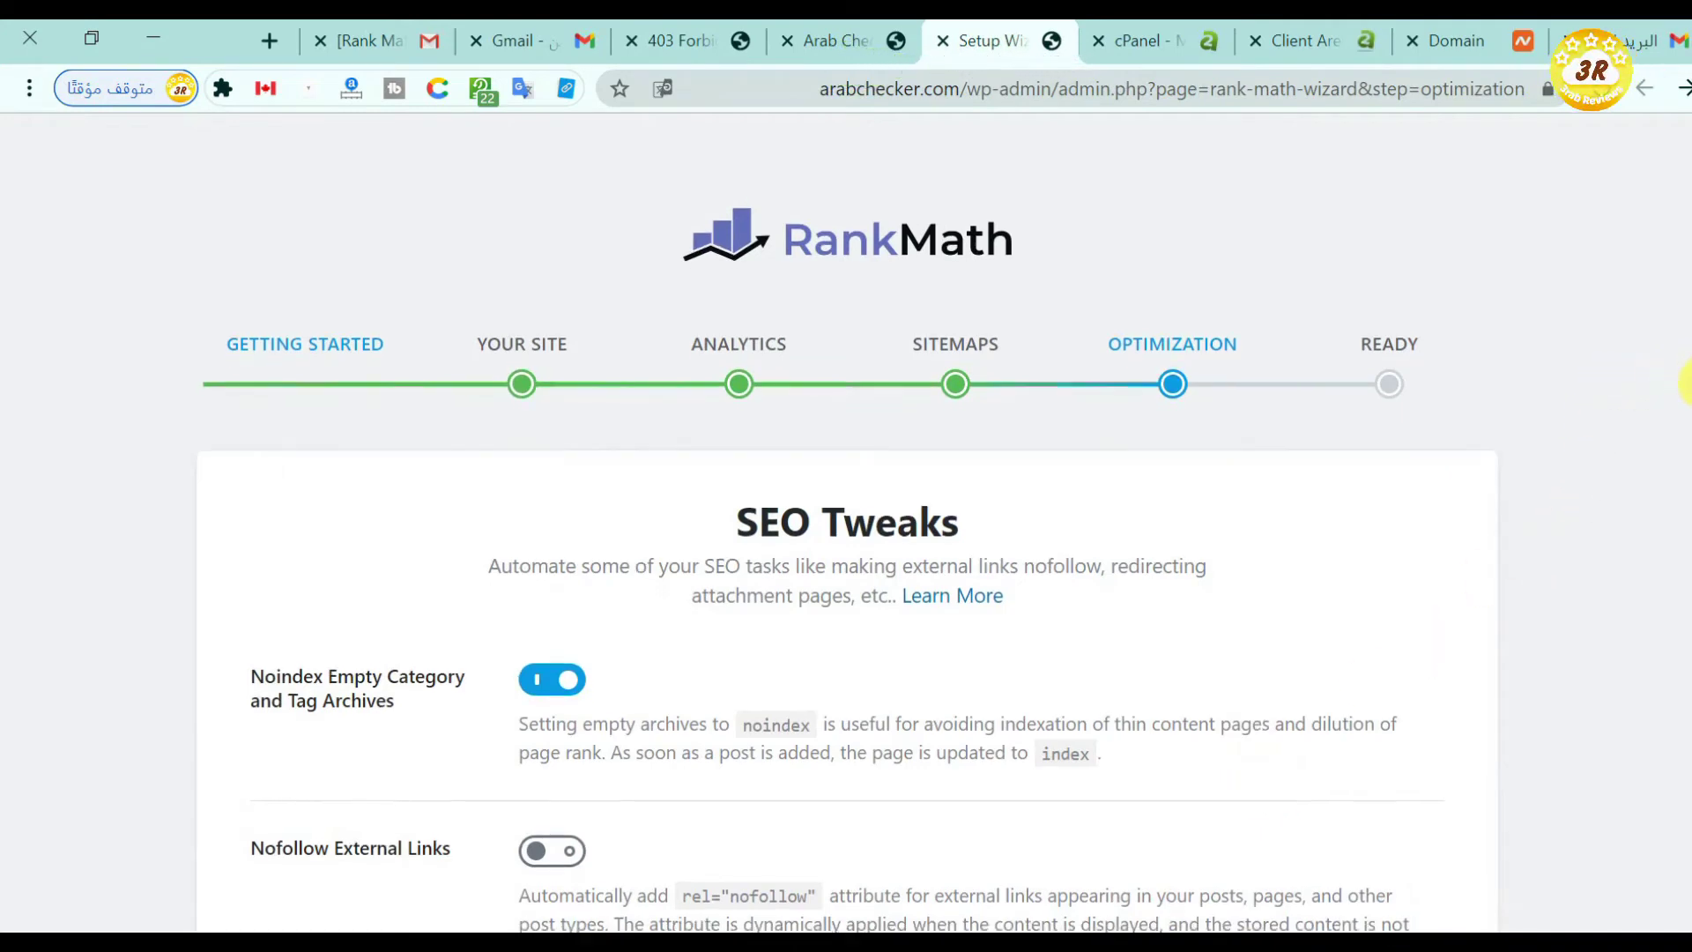
{"action": "scroll", "coordinate": [1688, 494], "scroll_direction": "down", "scroll_amount": 2}
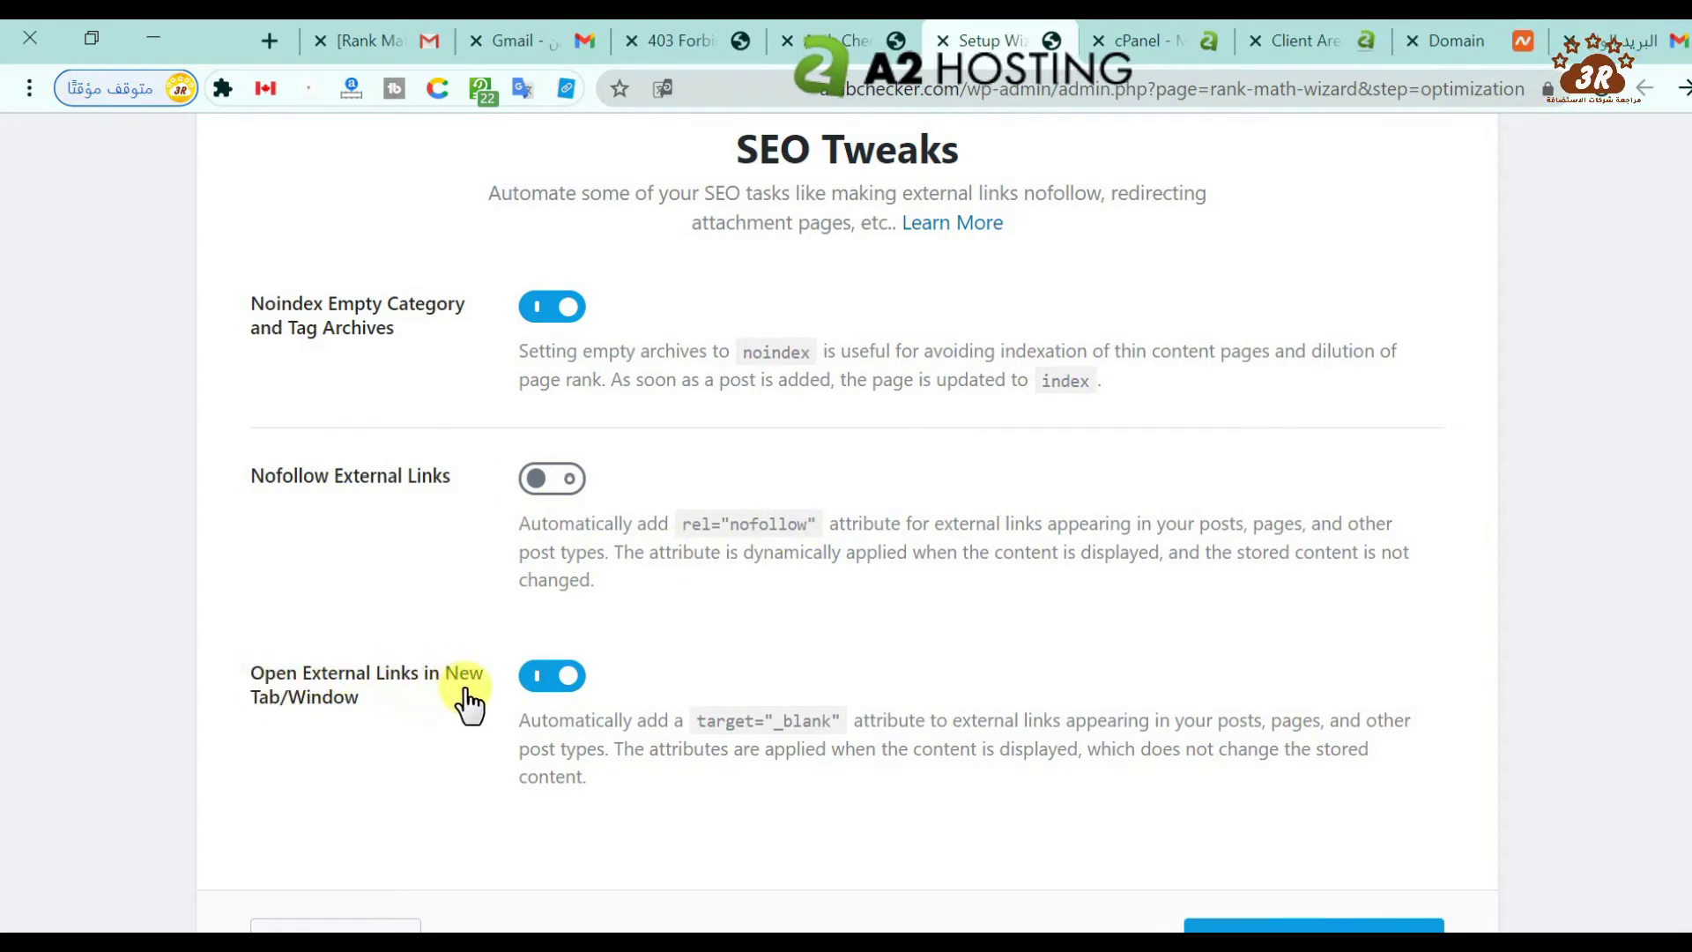
{"action": "left_click", "coordinate": [540, 678]}
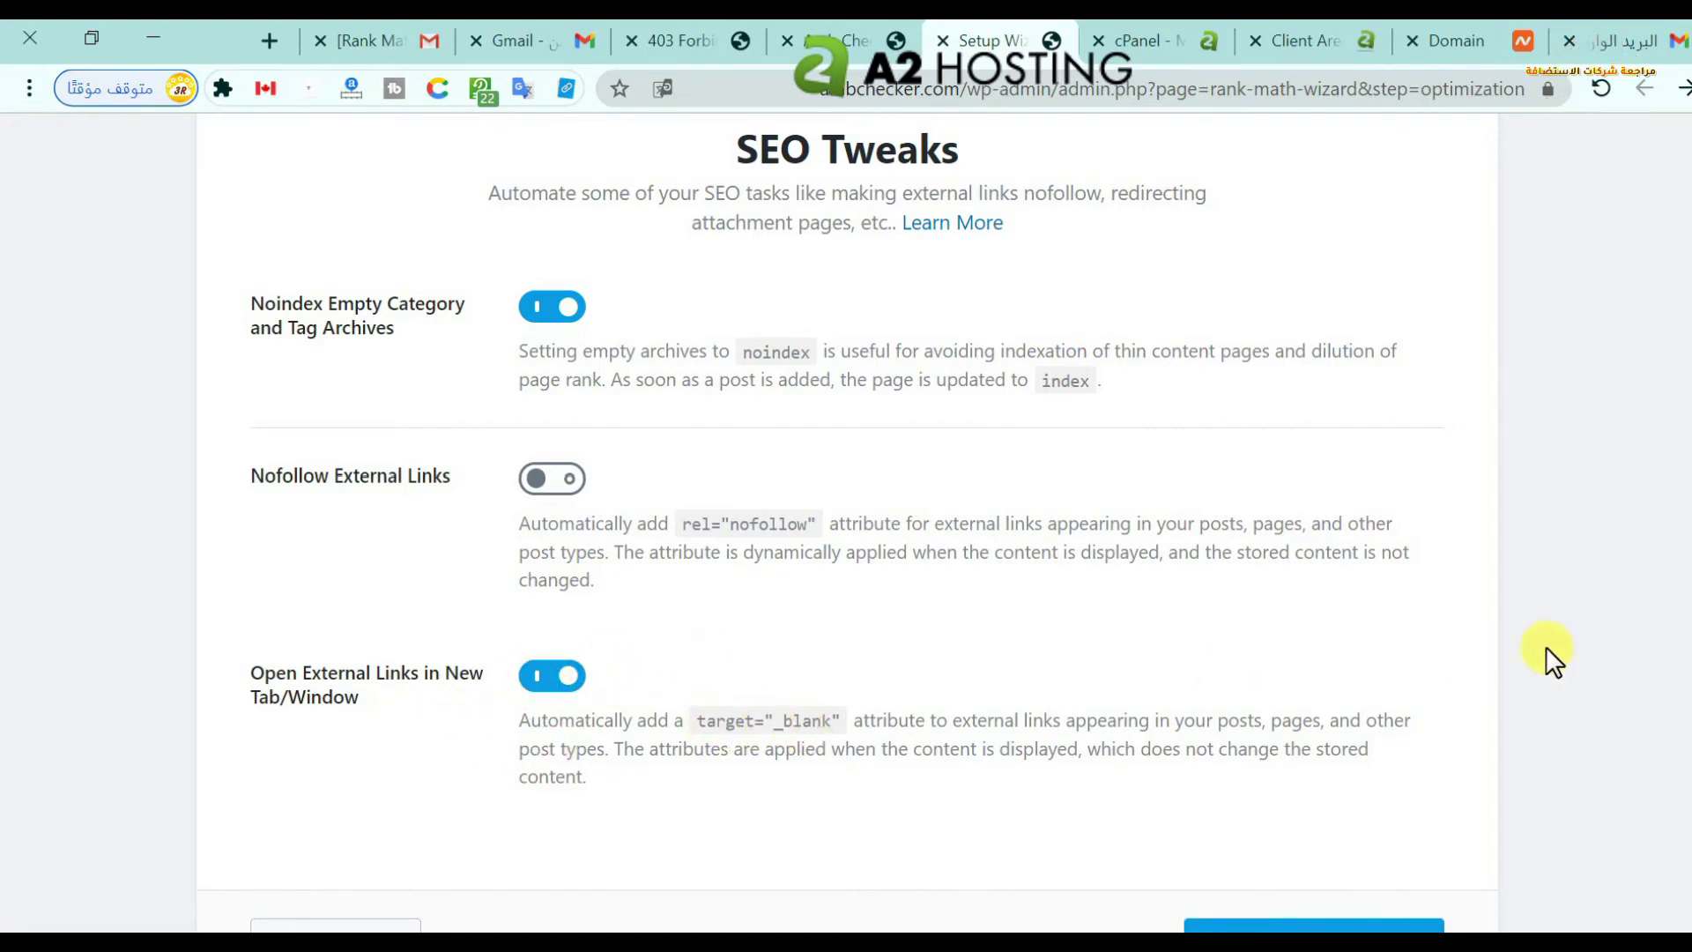
{"action": "scroll", "coordinate": [1395, 634], "scroll_direction": "down", "scroll_amount": 2}
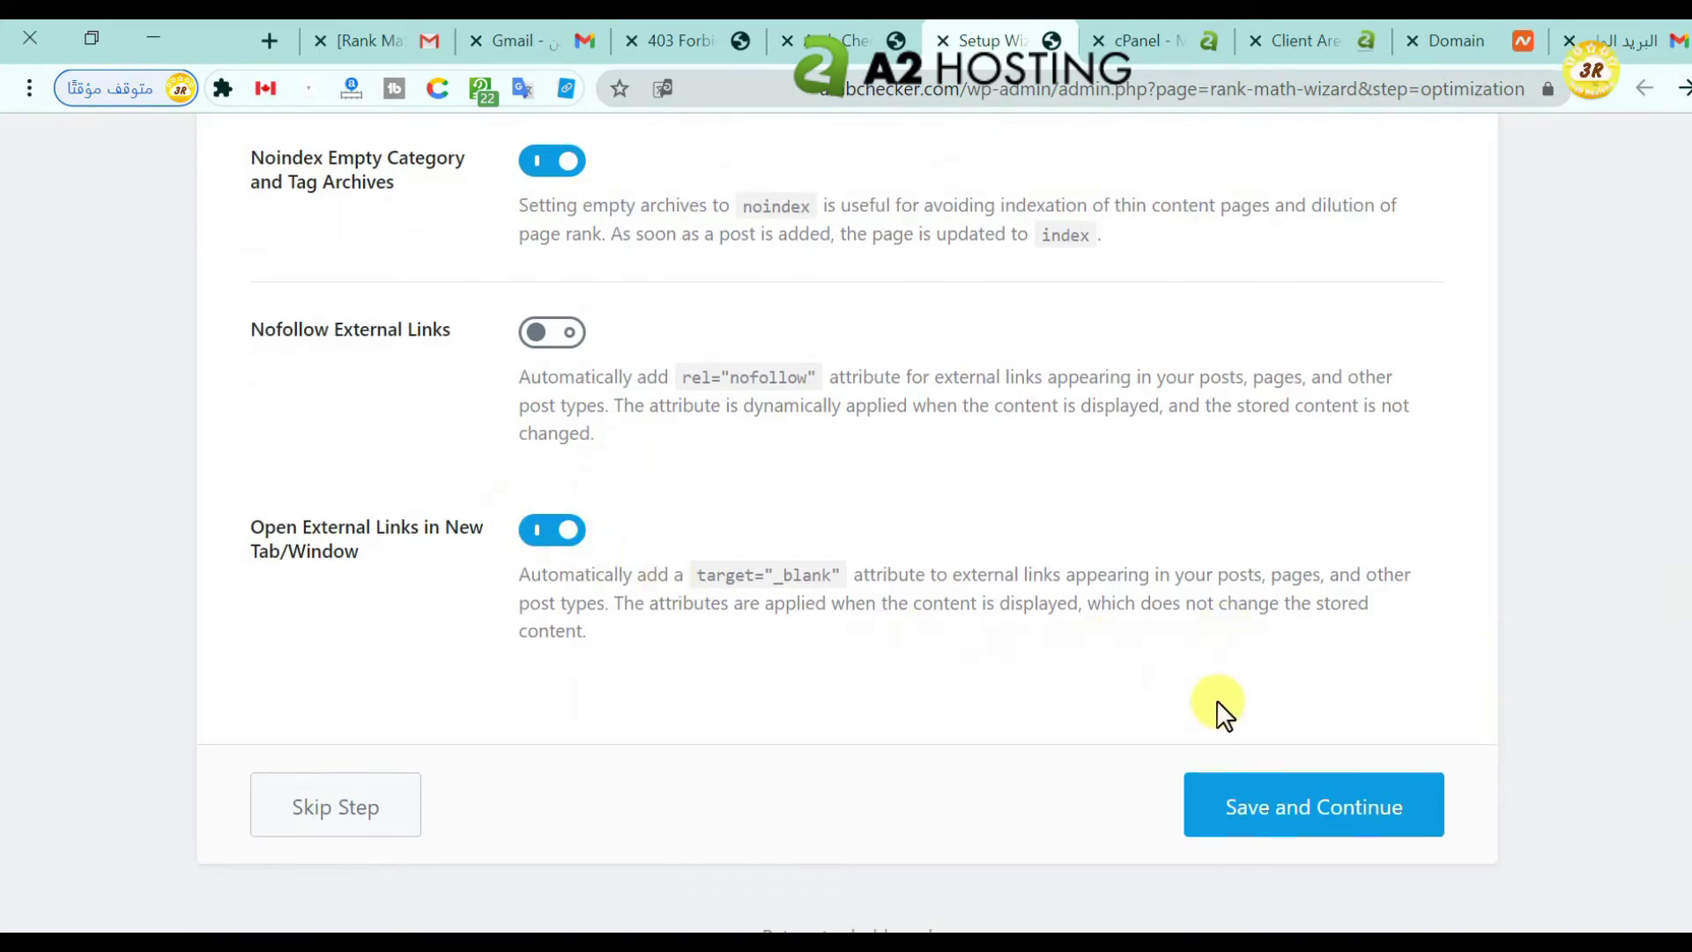
{"action": "left_click", "coordinate": [1275, 809]}
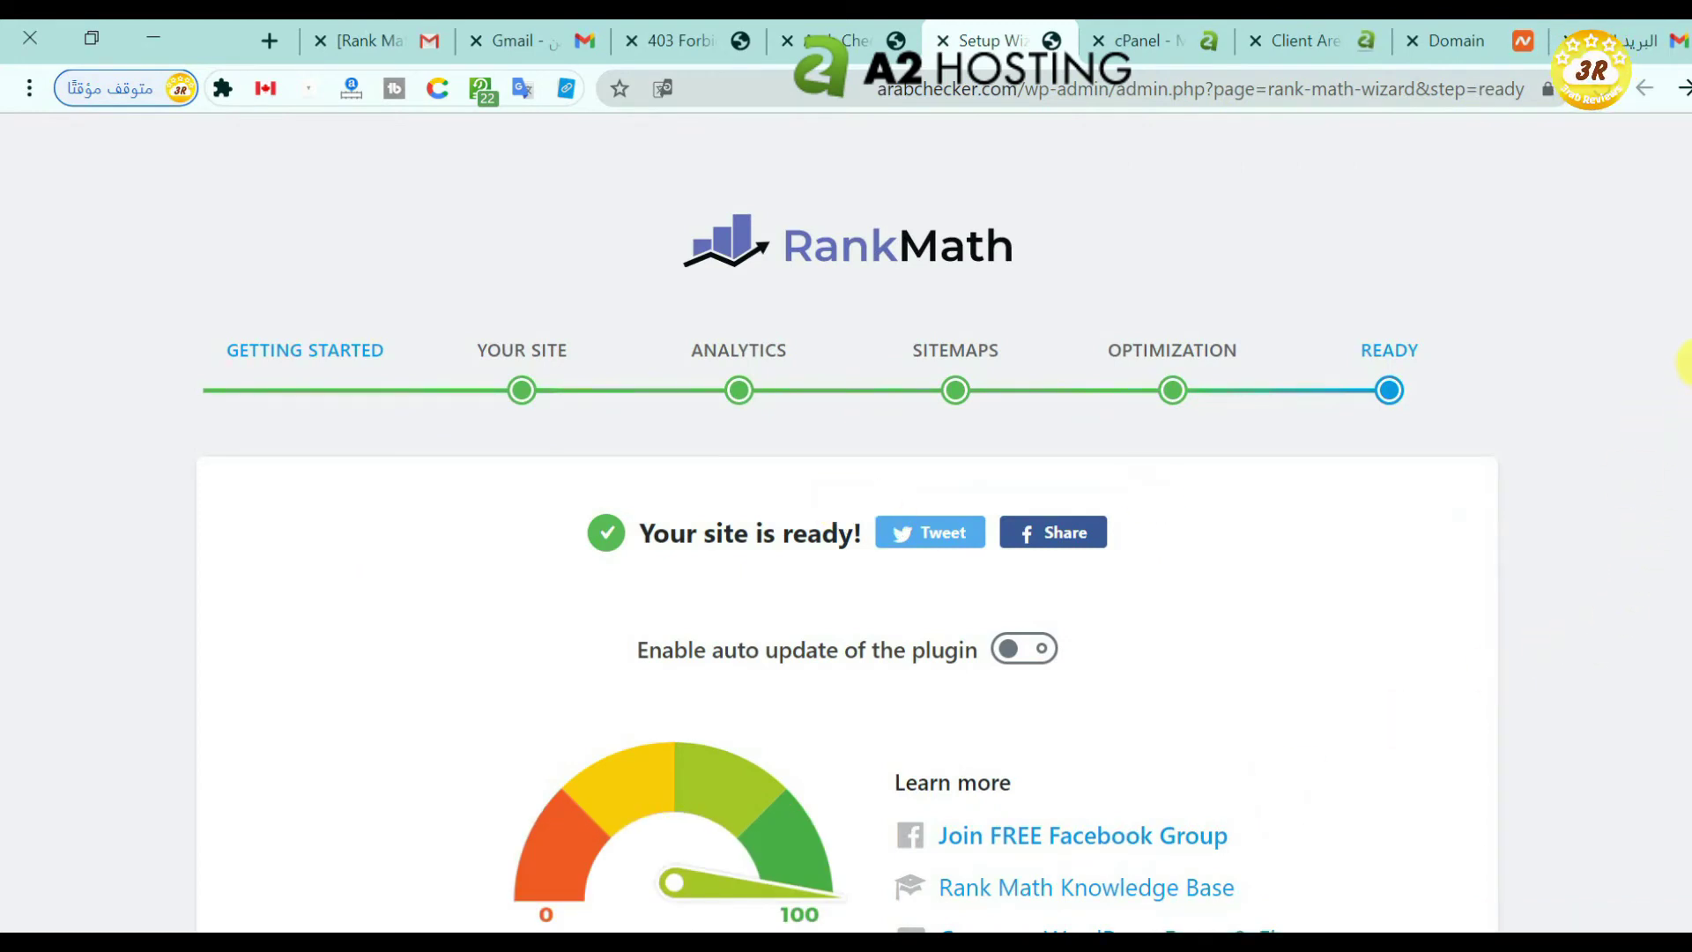
- Continue to the advanced setup options and pass the Role Manager step with the Role Manager disabled
{"action": "scroll", "coordinate": [1687, 361], "scroll_direction": "down", "scroll_amount": 4}
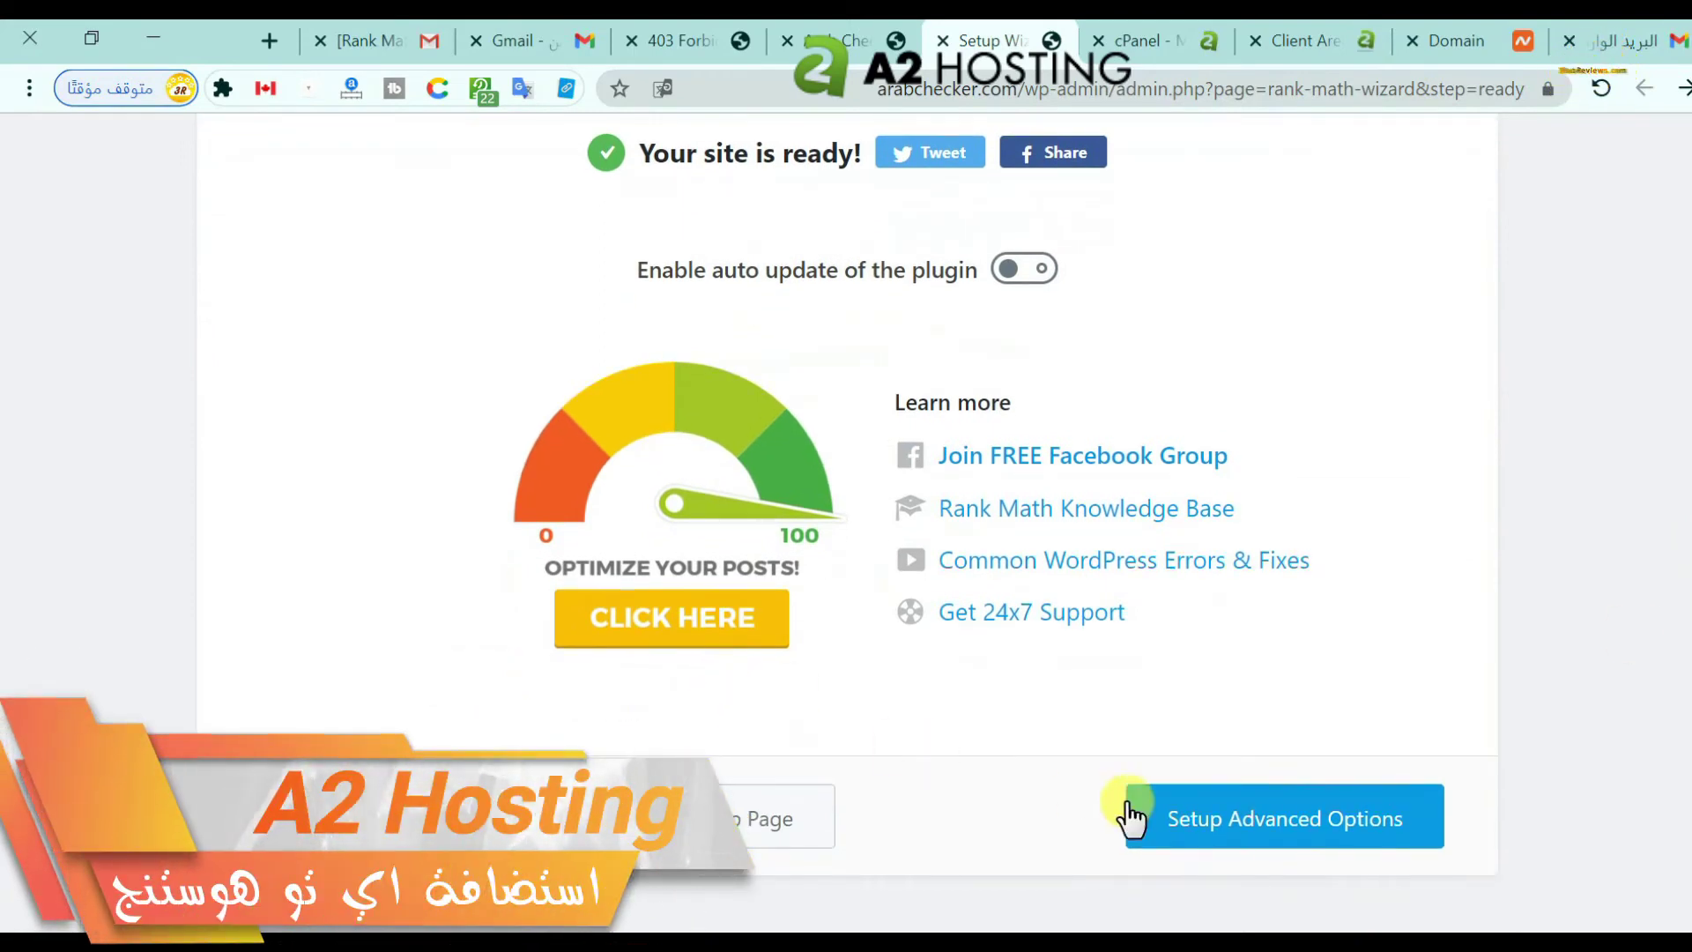
{"action": "left_click", "coordinate": [1249, 825]}
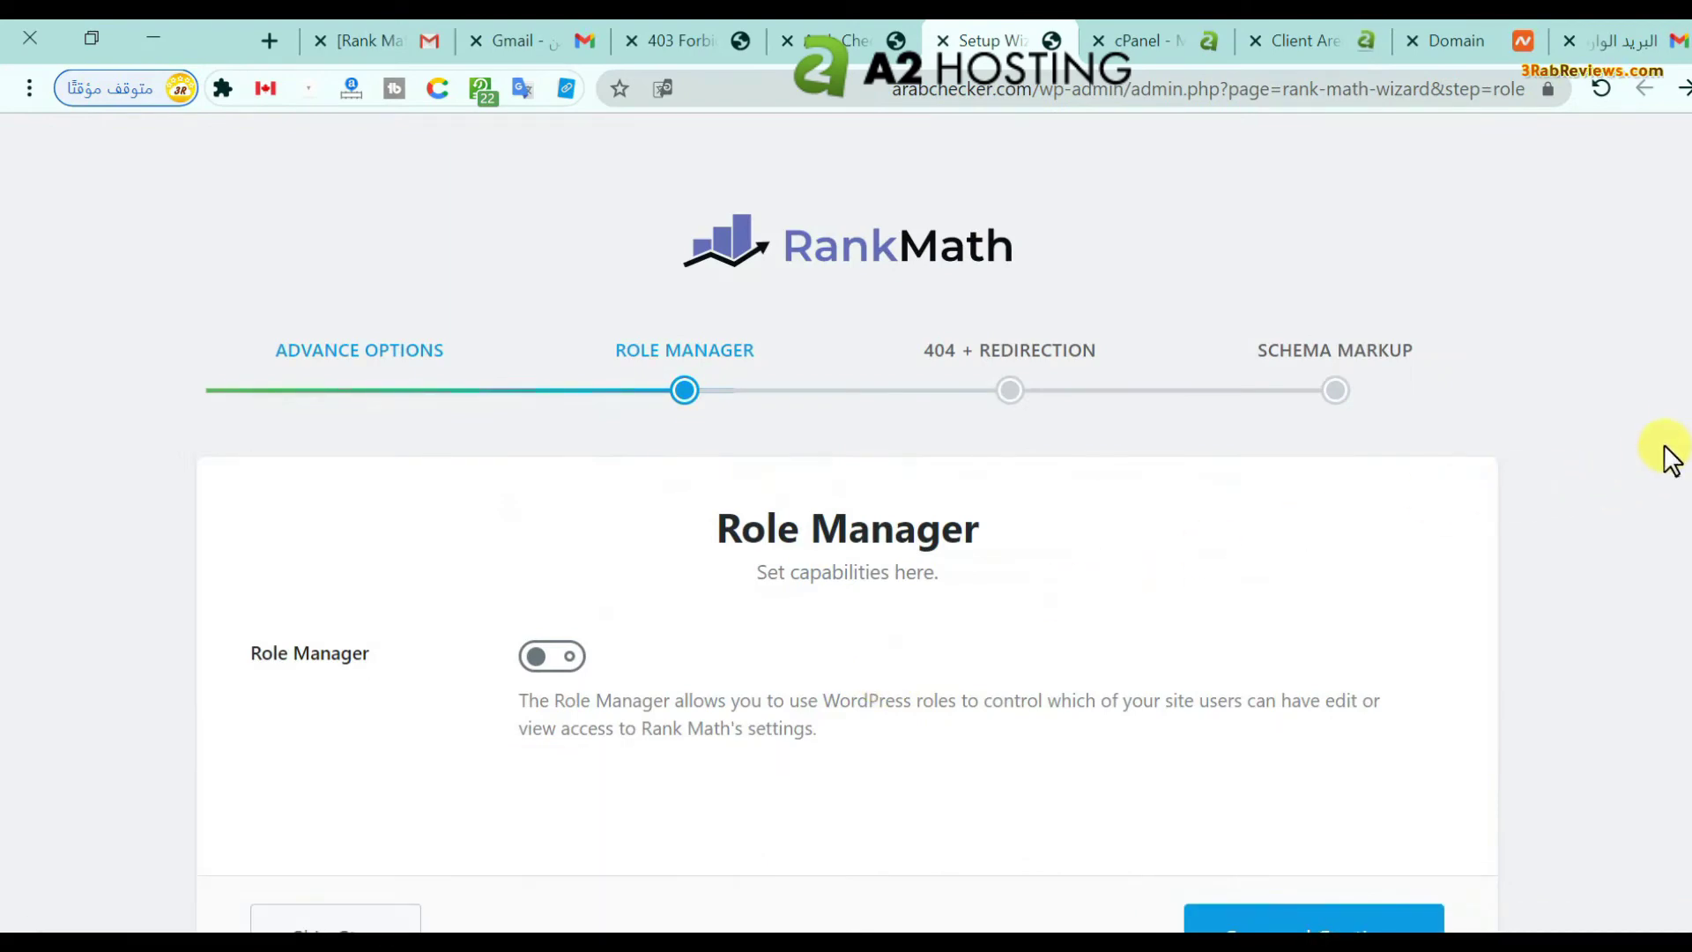
{"action": "scroll", "coordinate": [1678, 374], "scroll_direction": "down", "scroll_amount": 3}
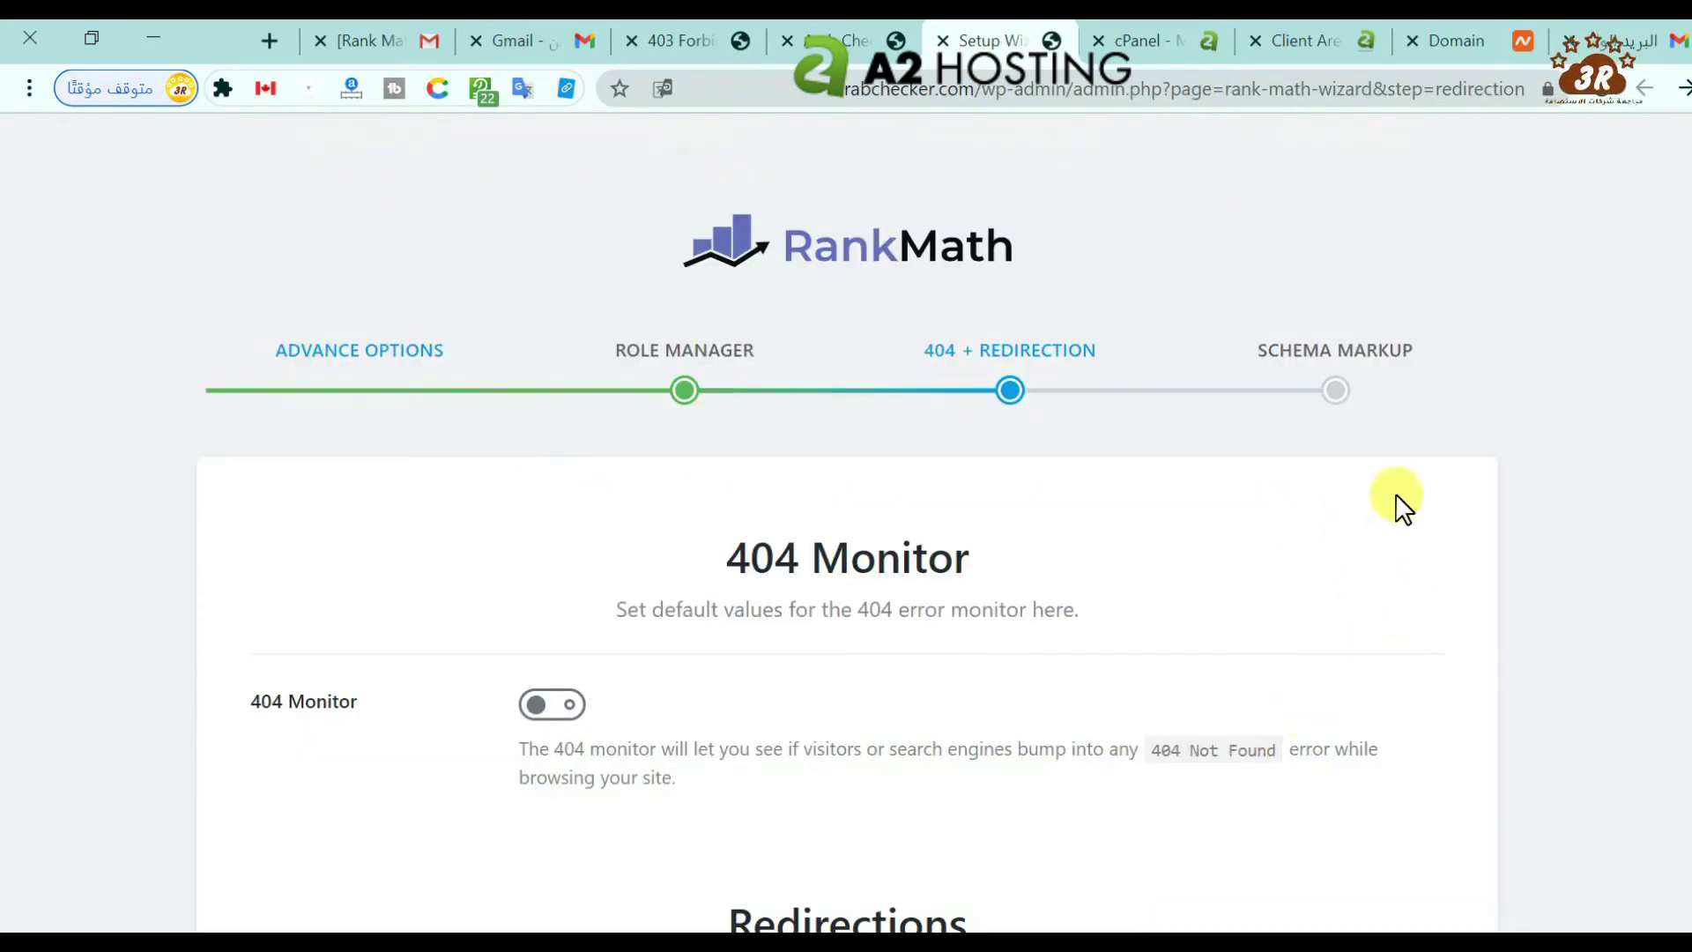
- Enable the 404 Monitor and Redirections in the advanced setup
{"action": "scroll", "coordinate": [1683, 370], "scroll_direction": "down", "scroll_amount": 4}
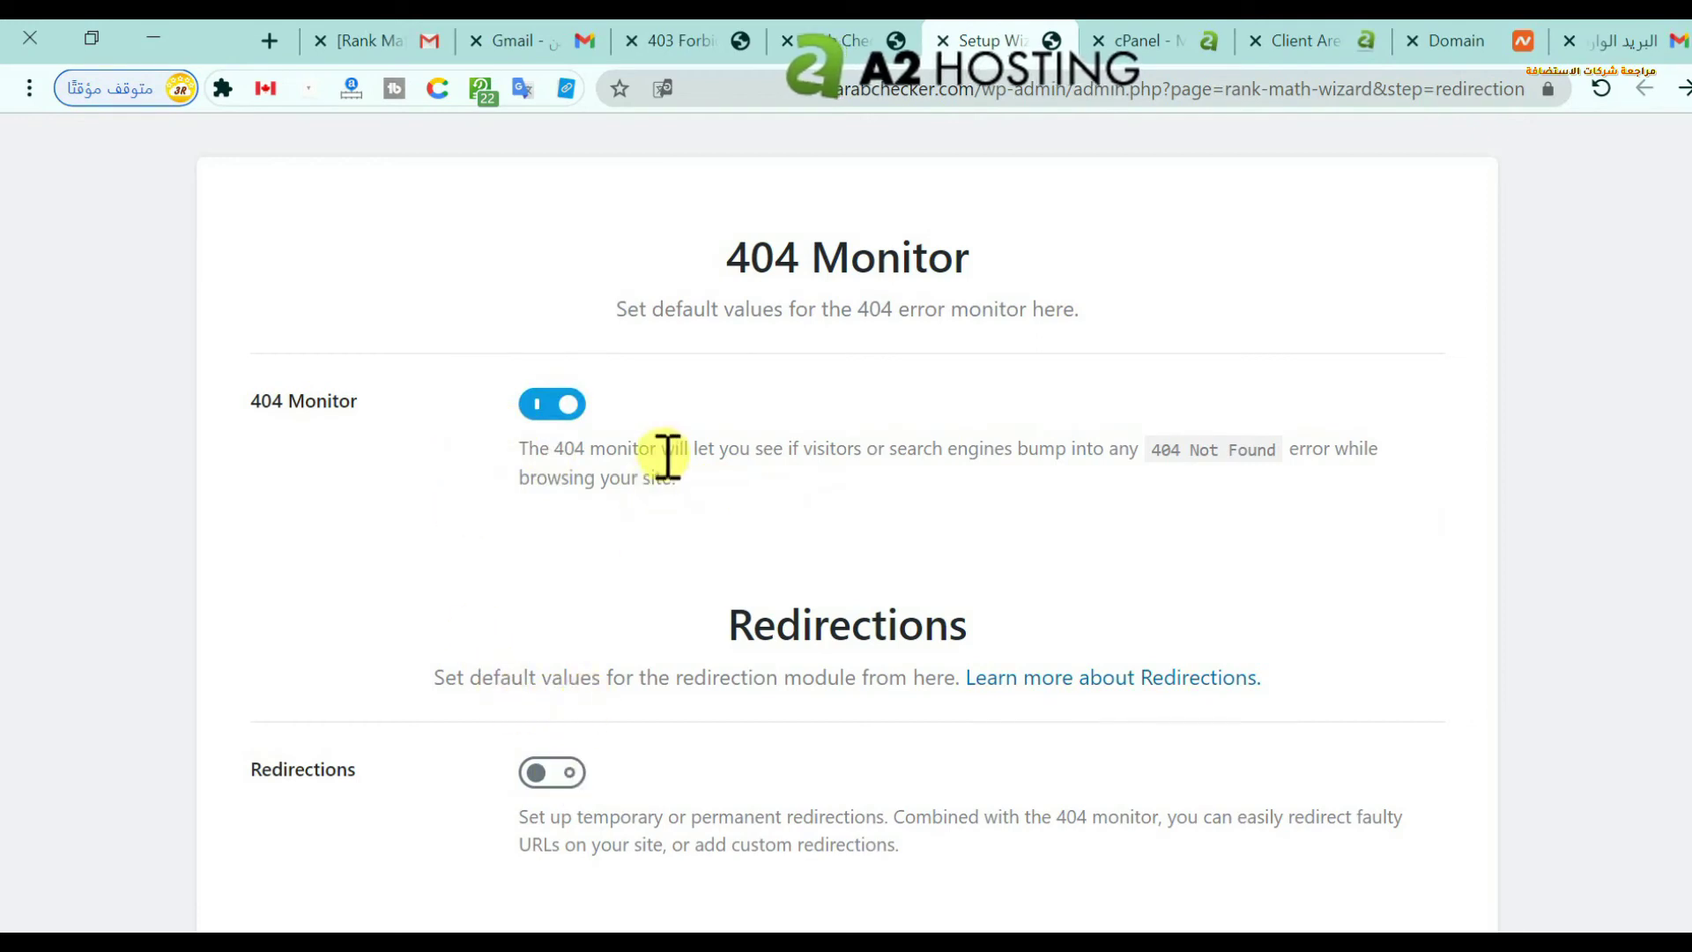
{"action": "left_click_drag", "start_coordinate": [667, 454], "coordinate": [977, 428]}
{"action": "left_click", "coordinate": [1094, 445]}
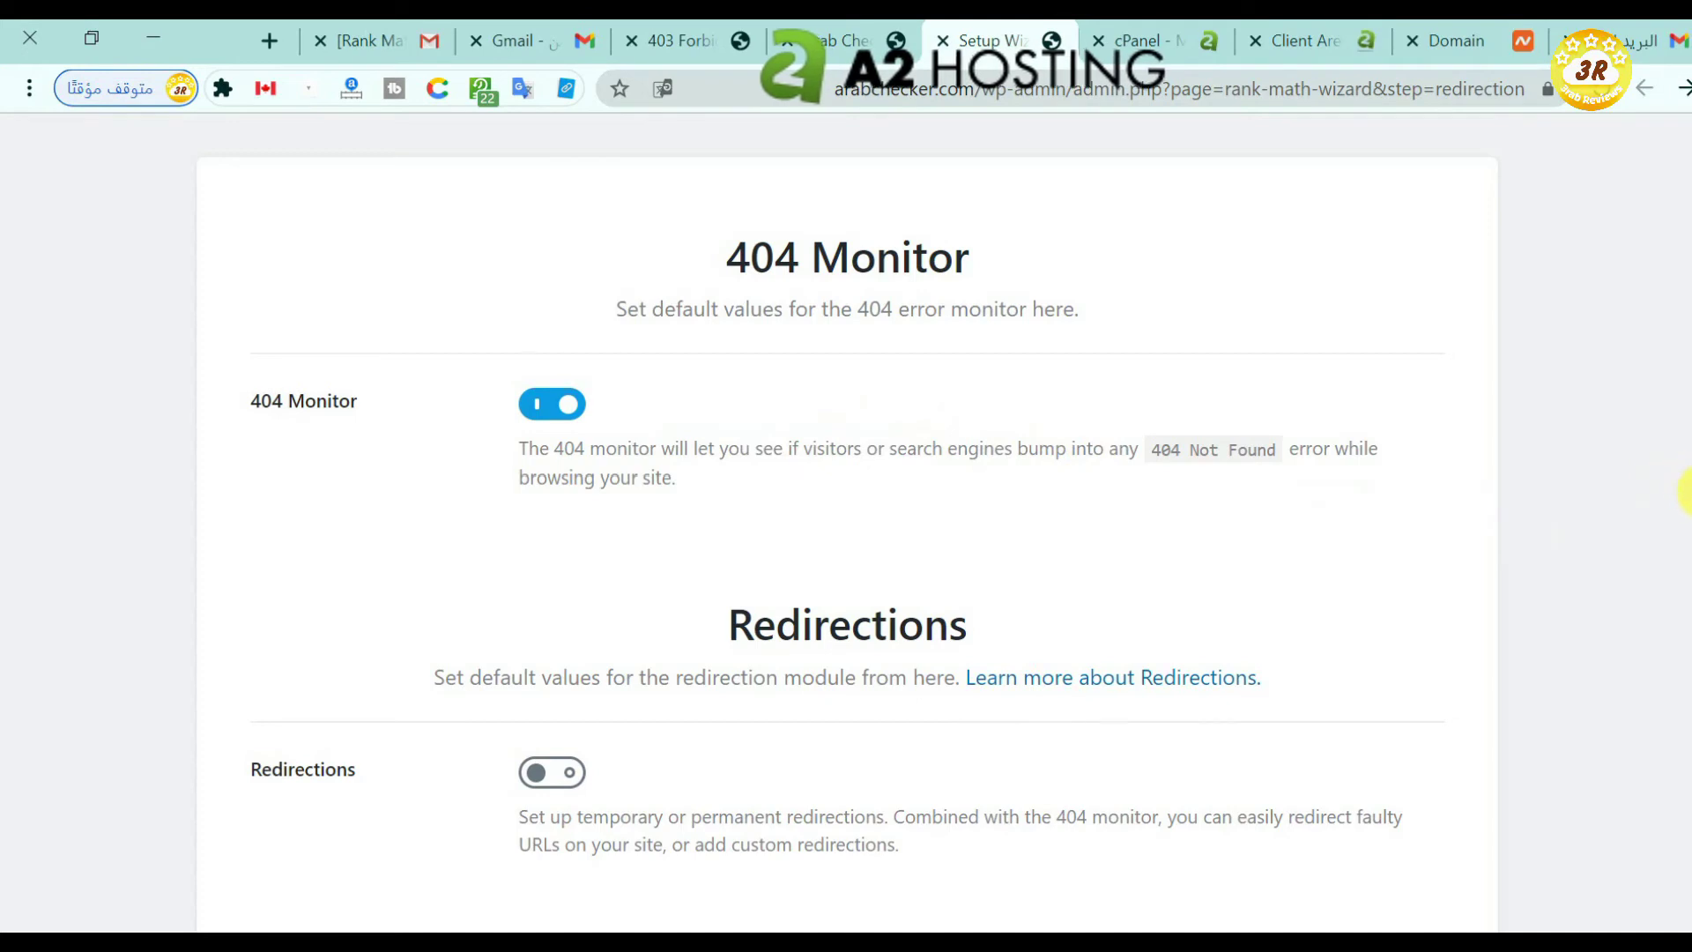
{"action": "scroll", "coordinate": [1685, 491], "scroll_direction": "down", "scroll_amount": 3}
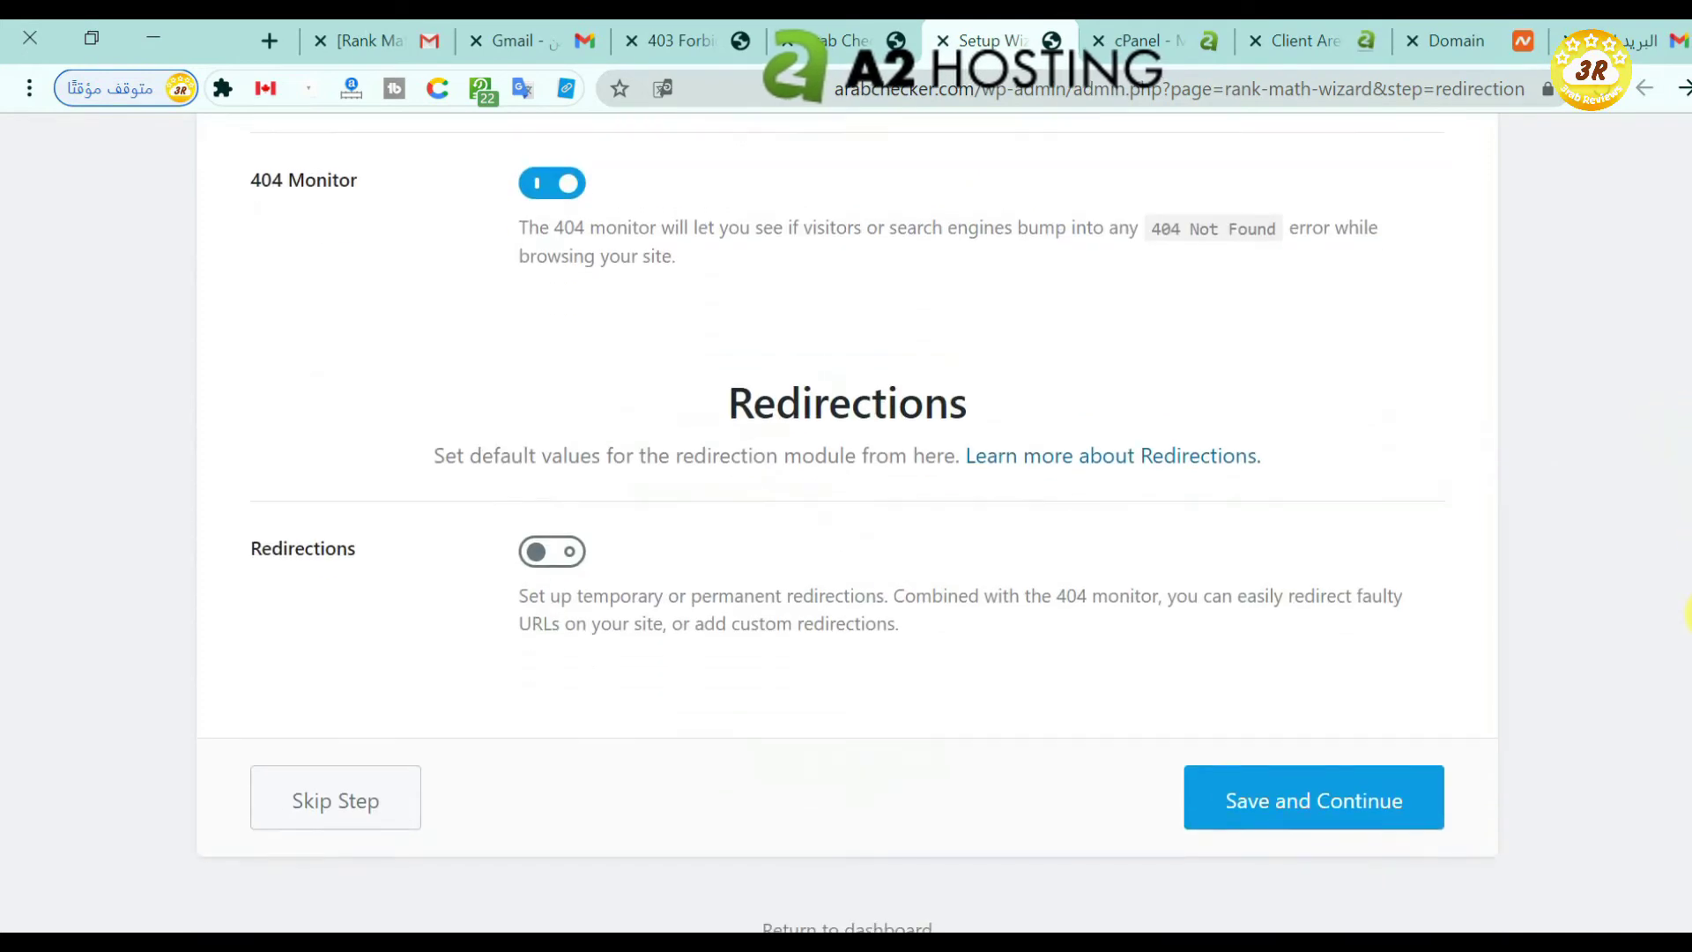
{"action": "left_click", "coordinate": [569, 555]}
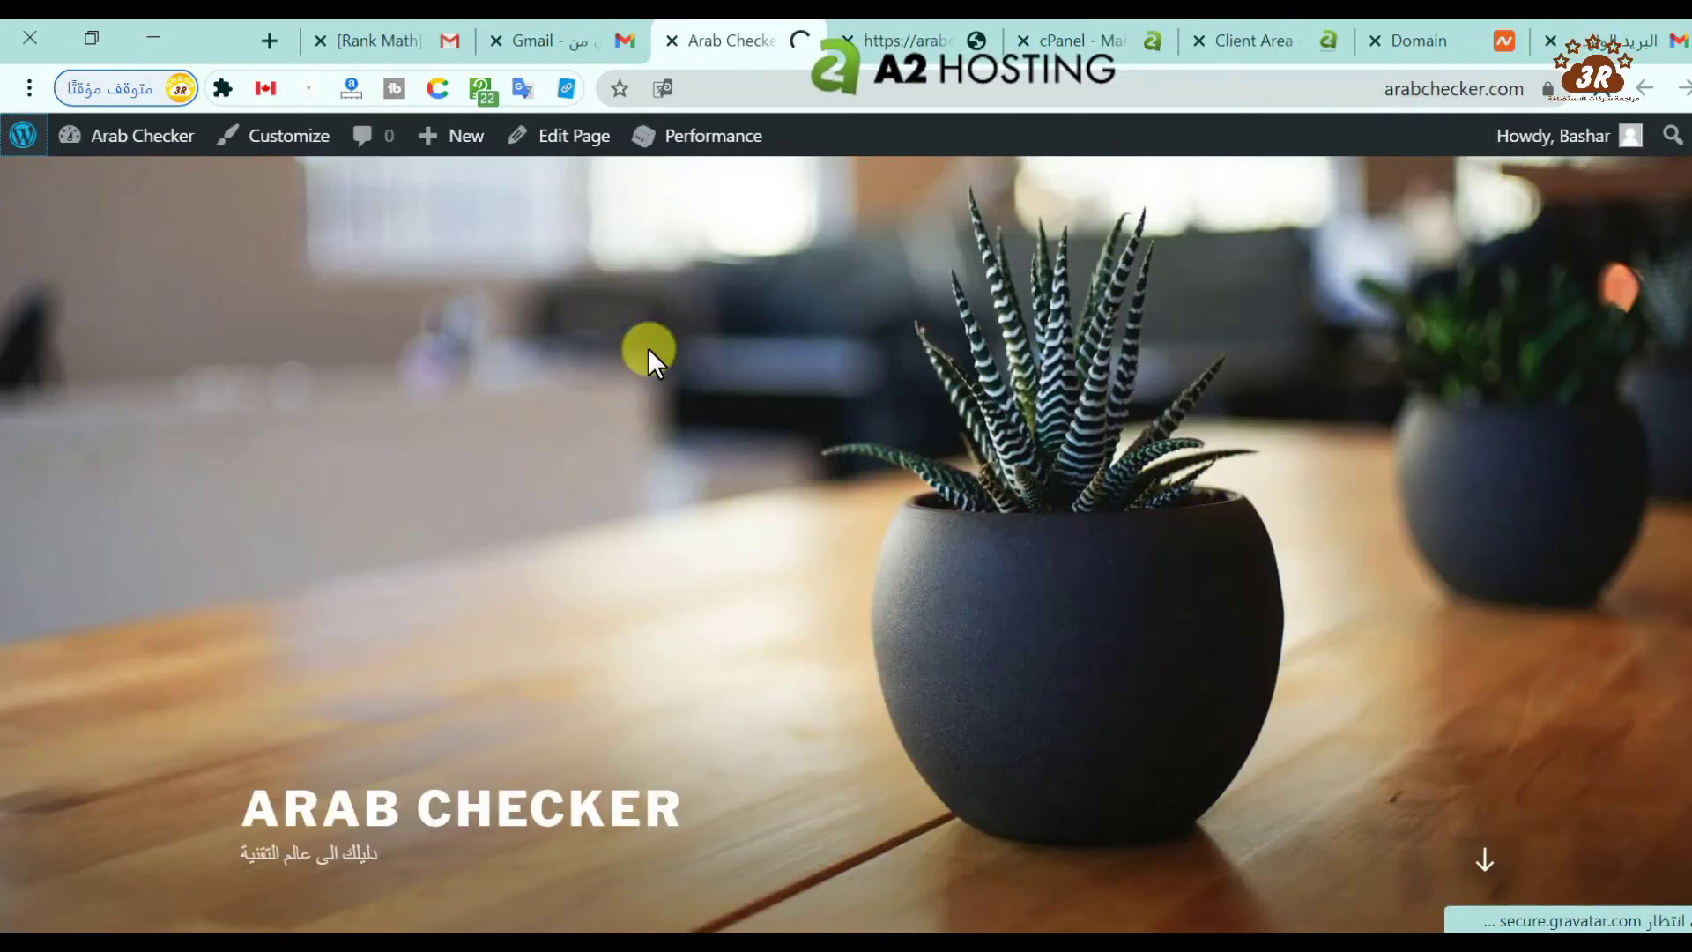
- Open the Rank Math dashboard from the WordPress admin and review the available SEO modules
{"action": "mouse_move", "coordinate": [23, 143]}
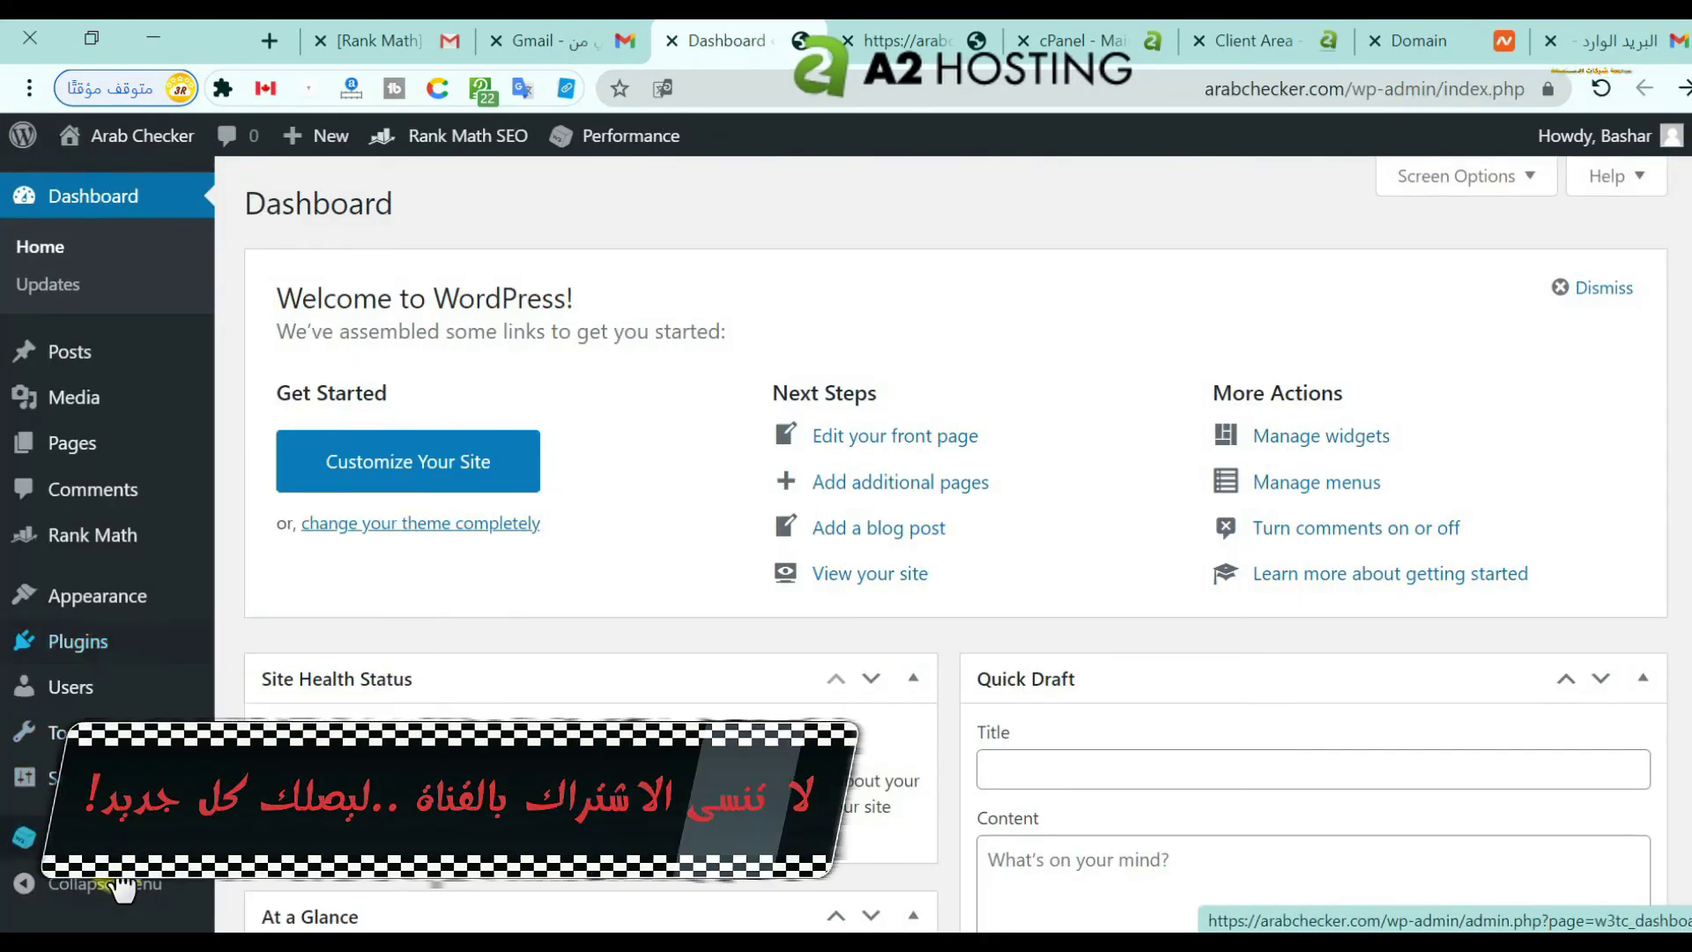
{"action": "mouse_move", "coordinate": [467, 136]}
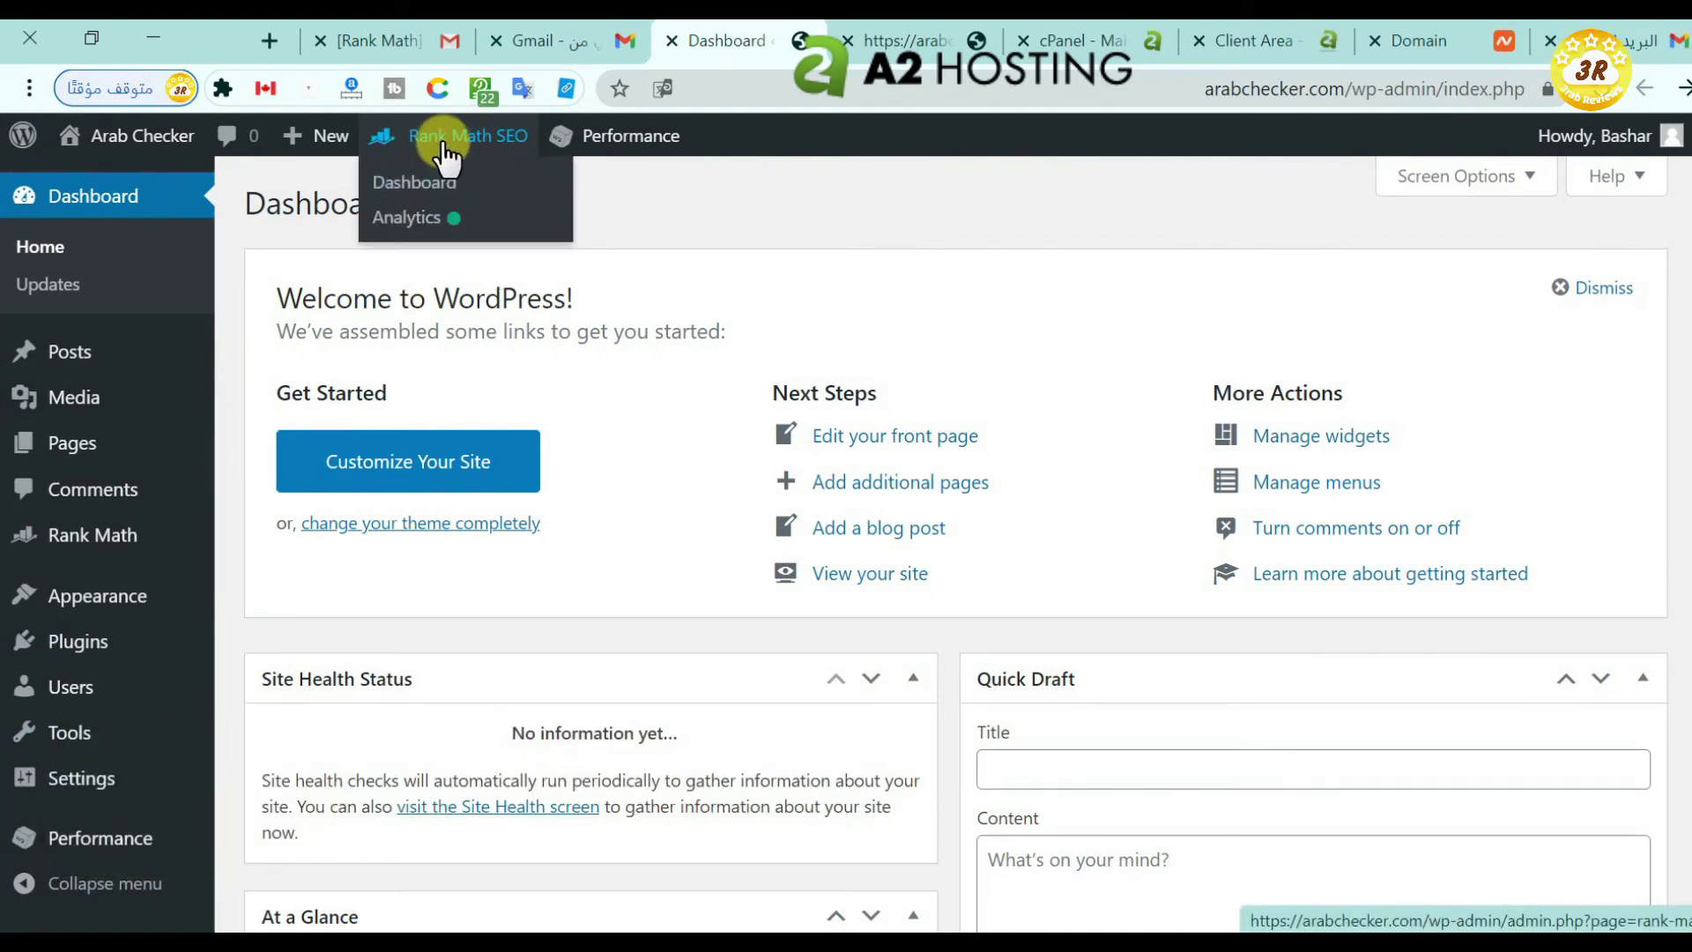
{"action": "left_click", "coordinate": [425, 180]}
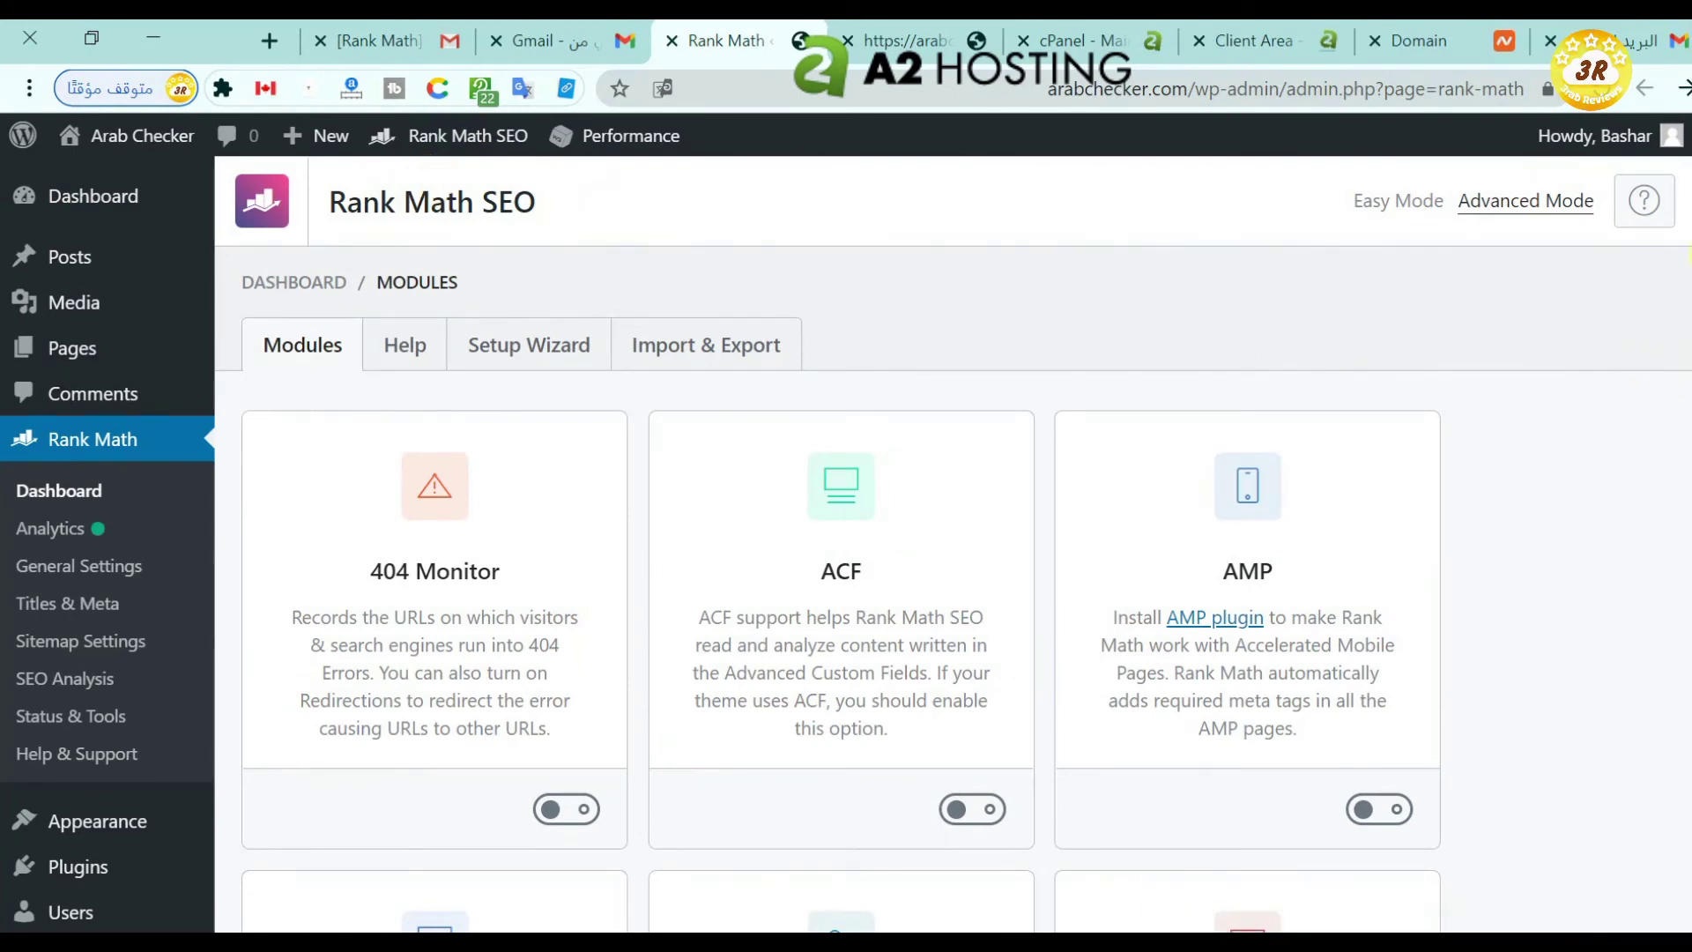
{"action": "scroll", "coordinate": [952, 547], "scroll_direction": "down", "scroll_amount": 6}
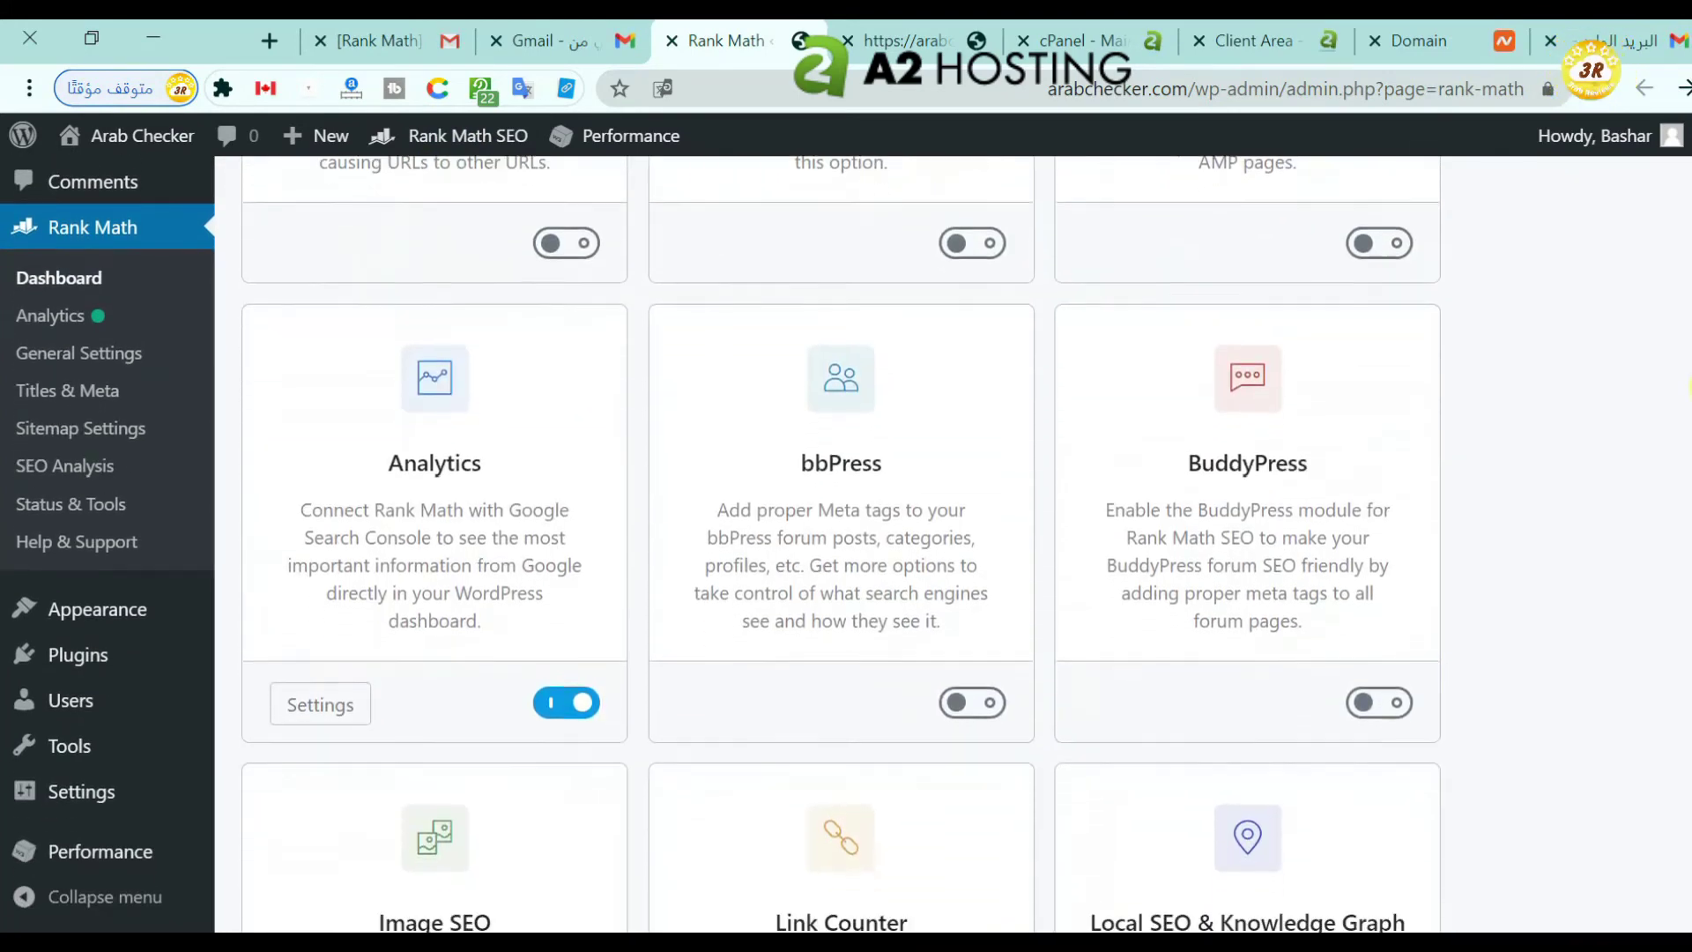
{"action": "scroll", "coordinate": [846, 545], "scroll_direction": "down", "scroll_amount": 7}
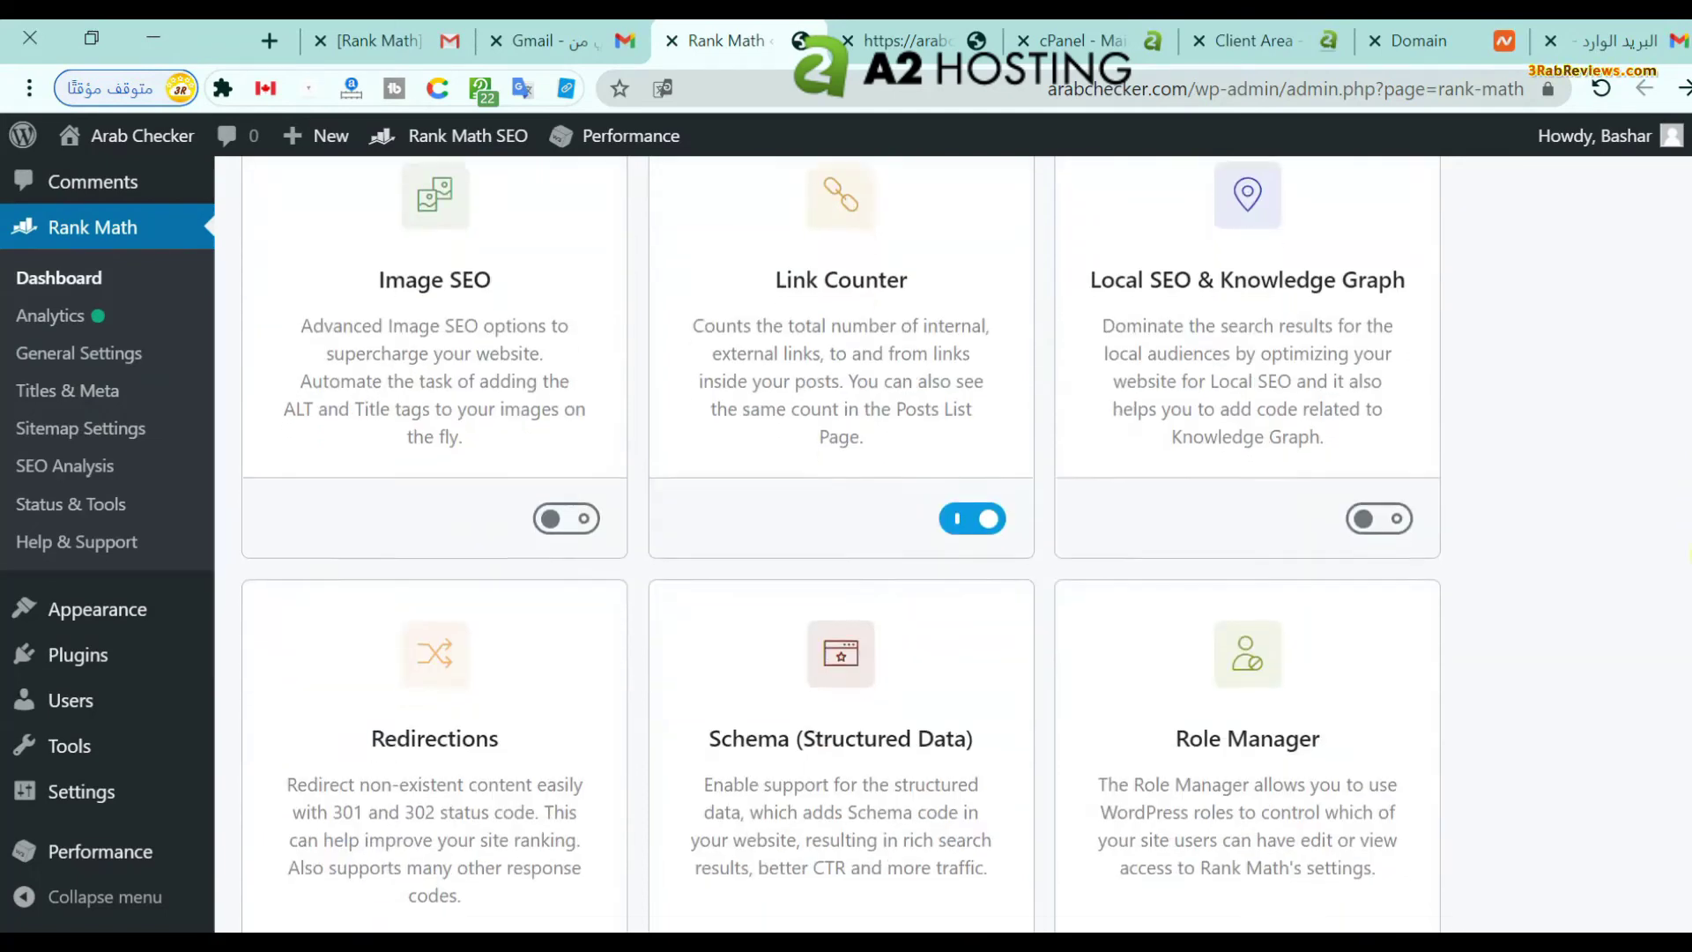
{"action": "scroll", "coordinate": [846, 544], "scroll_direction": "down", "scroll_amount": 5}
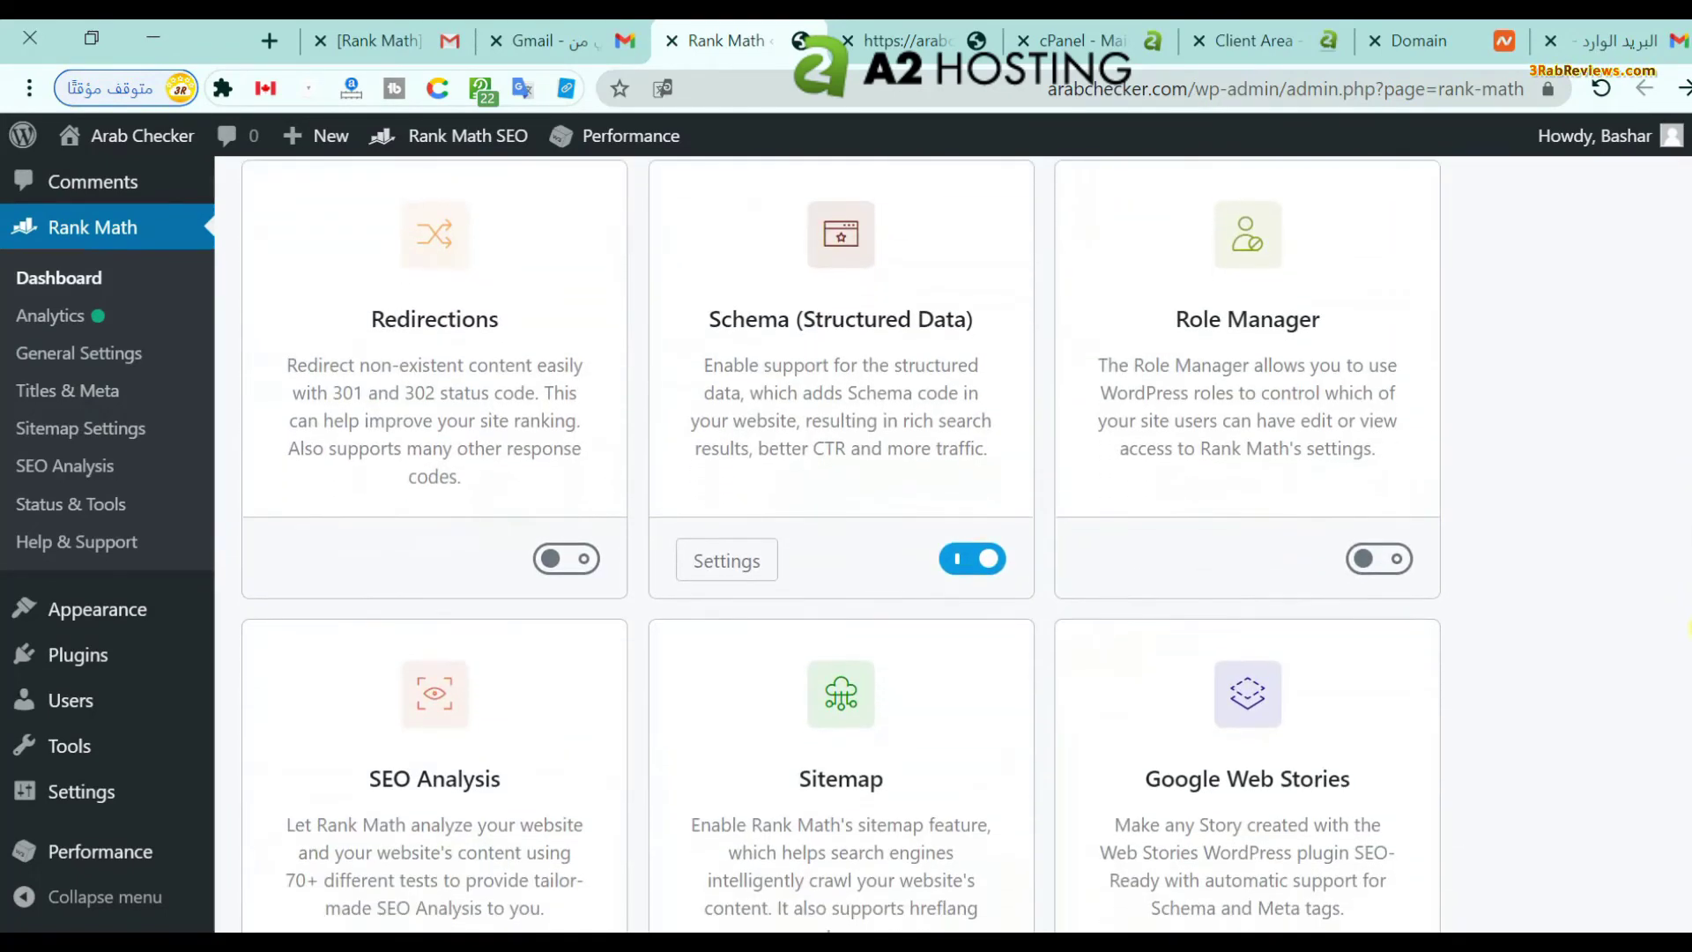
{"action": "scroll", "coordinate": [846, 544], "scroll_direction": "up", "scroll_amount": 1}
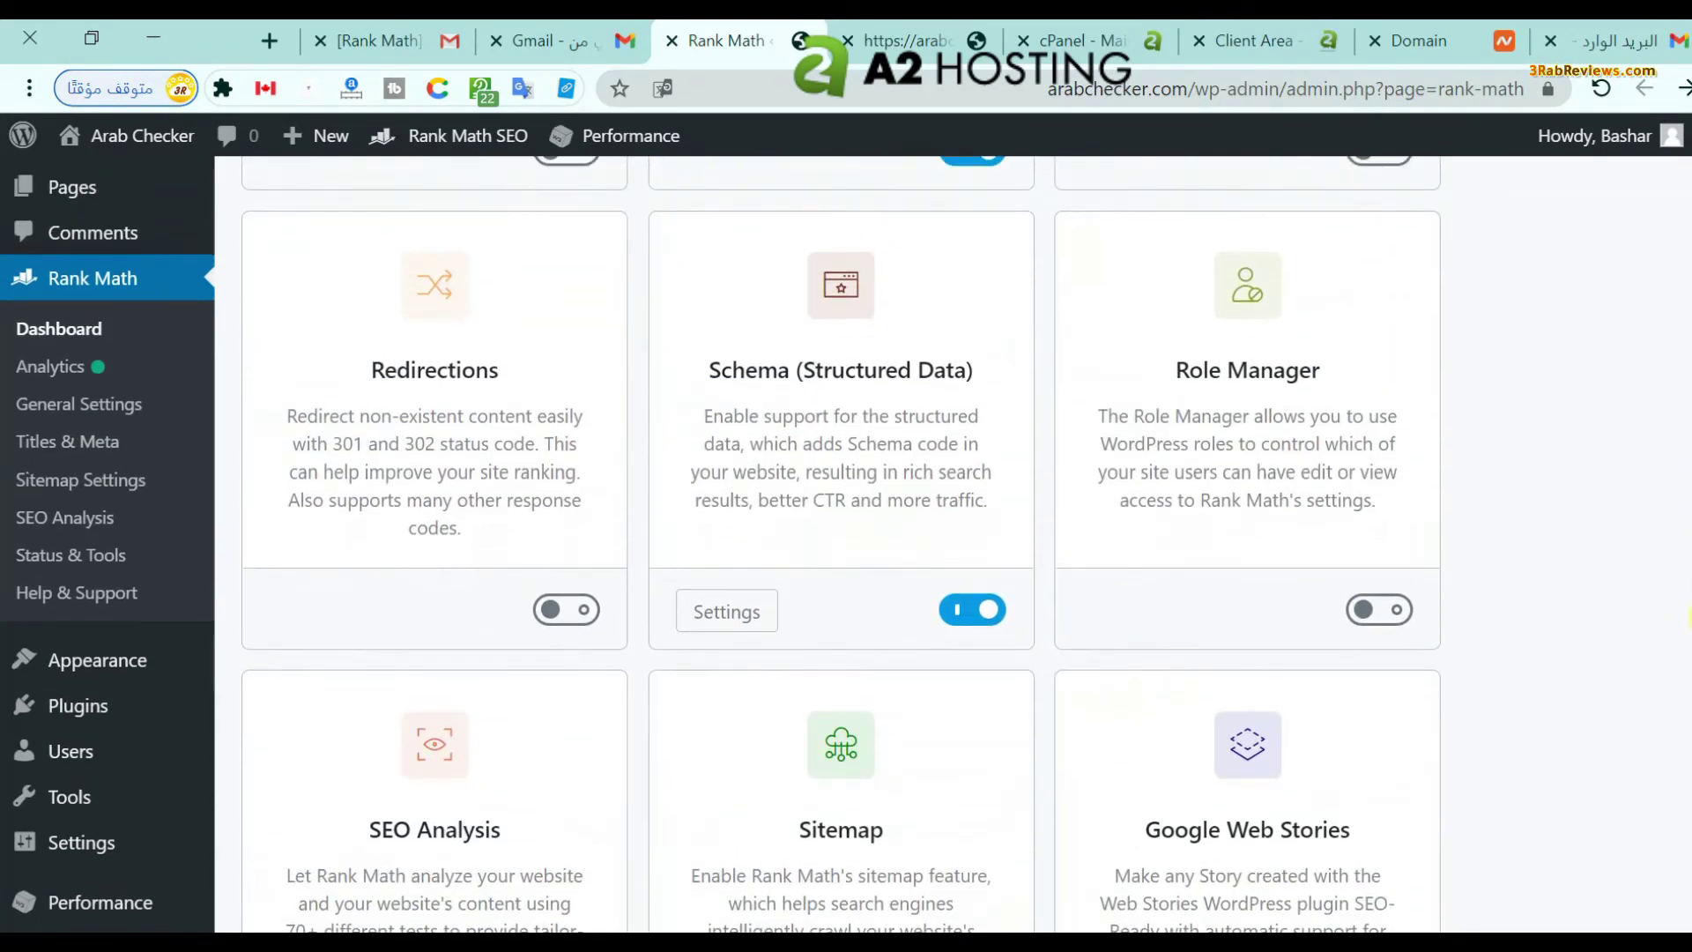
{"action": "scroll", "coordinate": [846, 544], "scroll_direction": "down", "scroll_amount": 1}
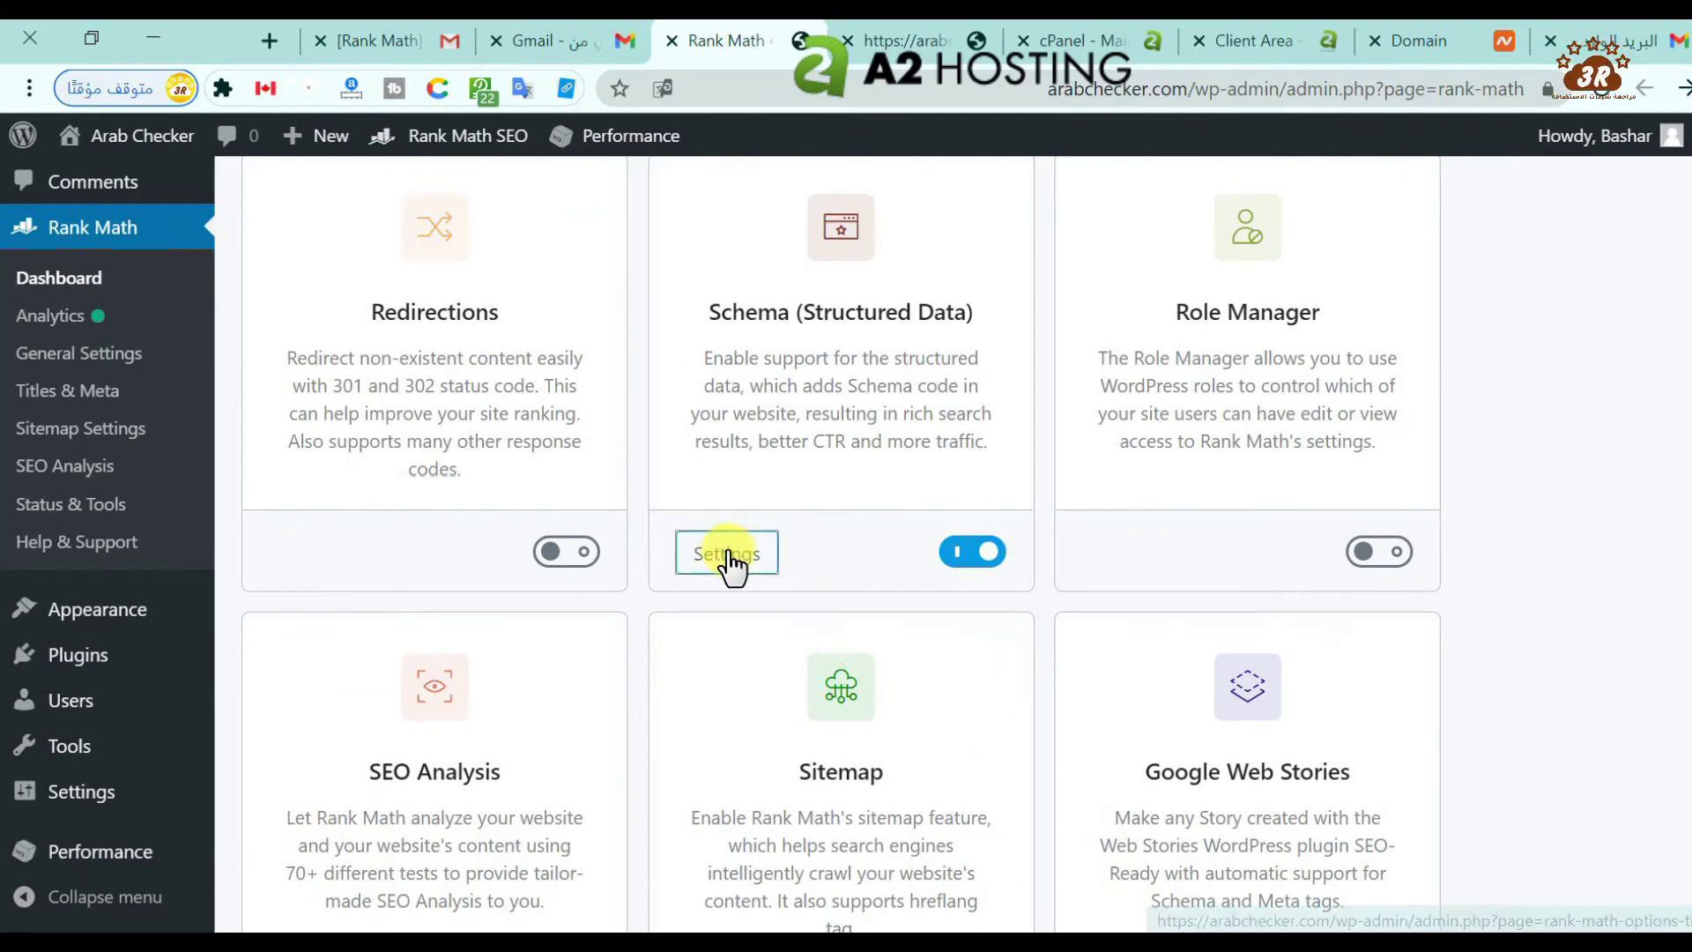
- Open the Schema (Structured Data) module's settings and review the title, description, schema and link options for Posts
{"action": "left_click", "coordinate": [727, 560]}
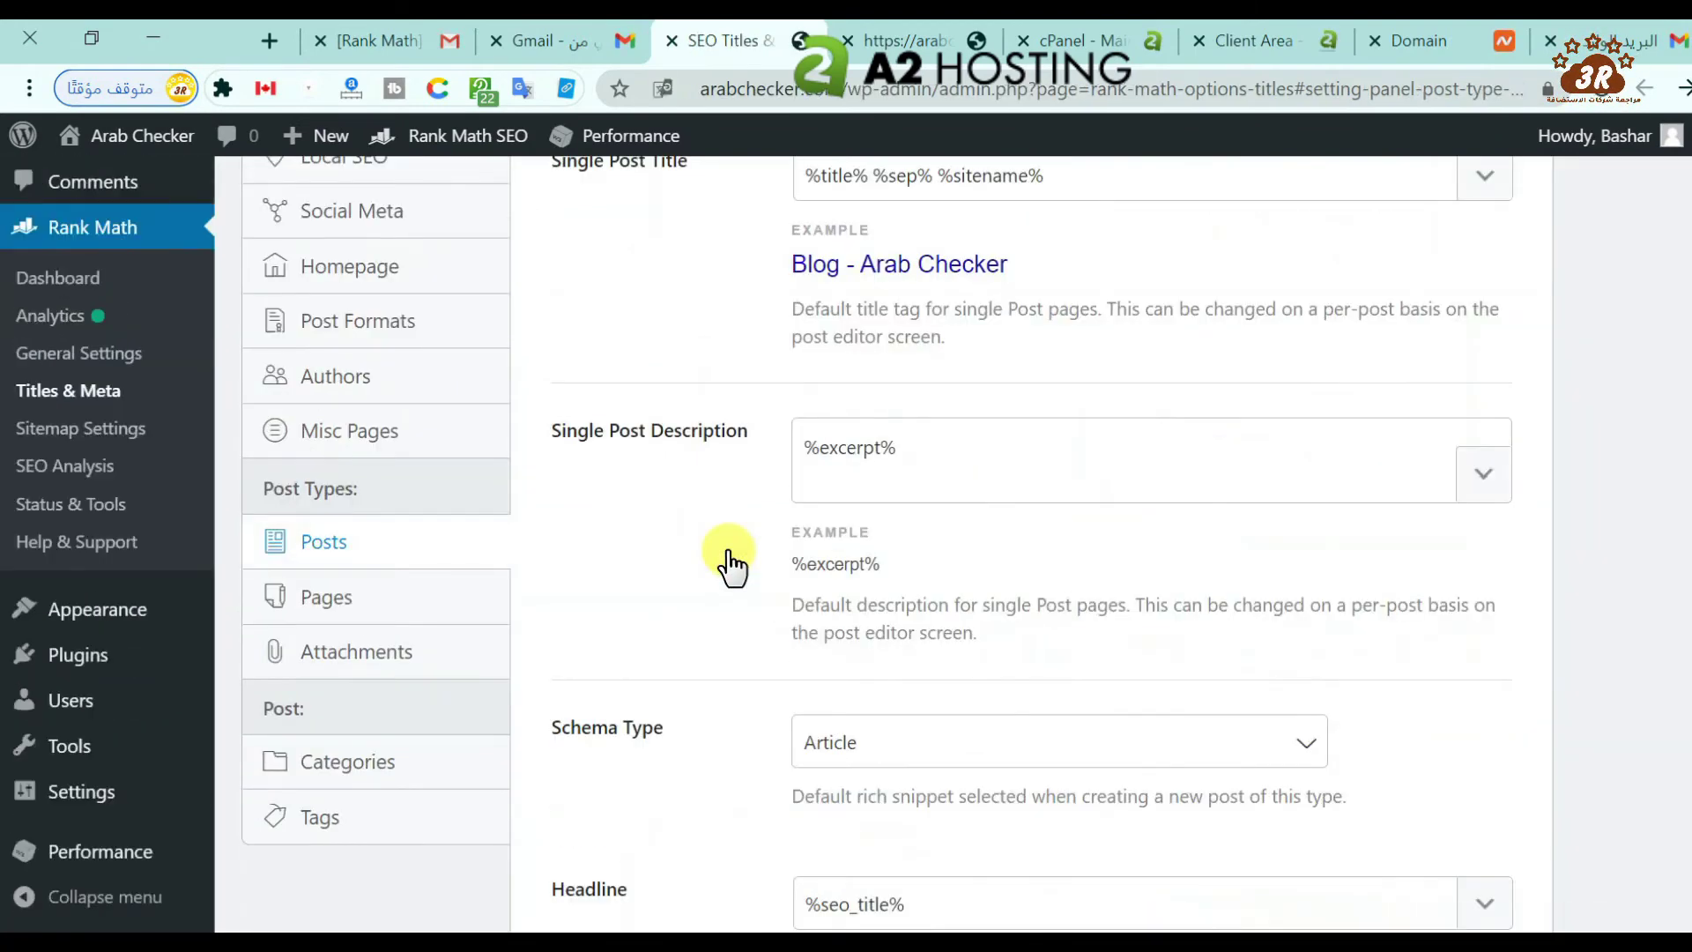
{"action": "scroll", "coordinate": [1687, 373], "scroll_direction": "up", "scroll_amount": 4}
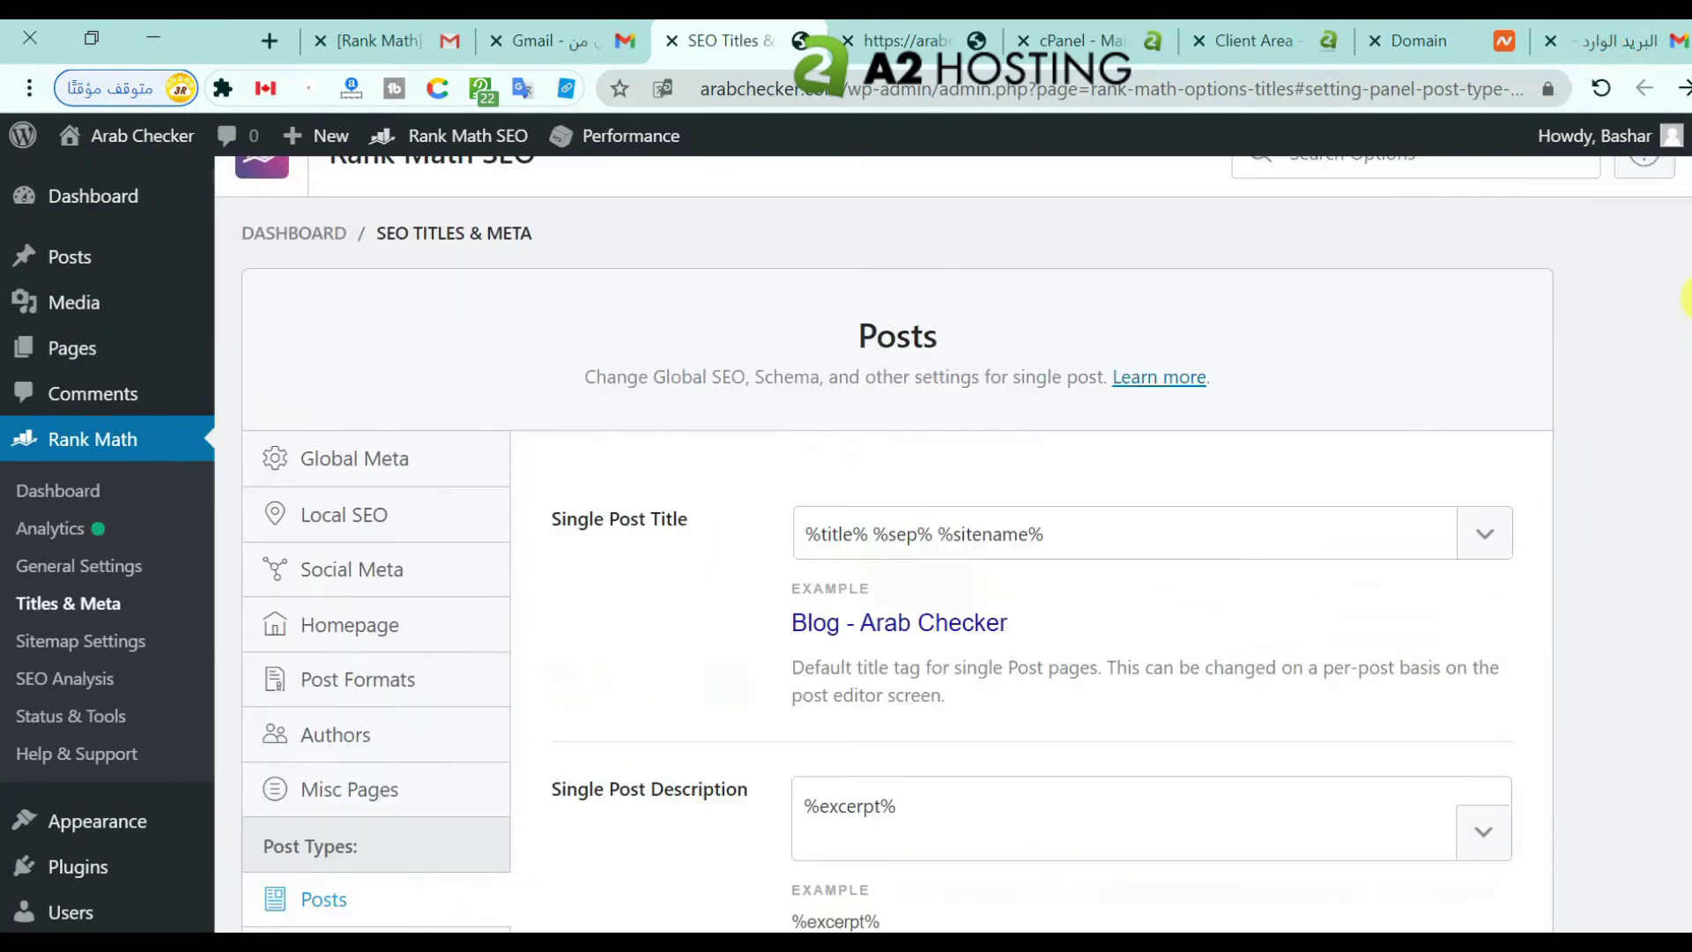
{"action": "scroll", "coordinate": [1688, 440], "scroll_direction": "down", "scroll_amount": 9}
{"action": "scroll", "coordinate": [1689, 441], "scroll_direction": "down", "scroll_amount": 10}
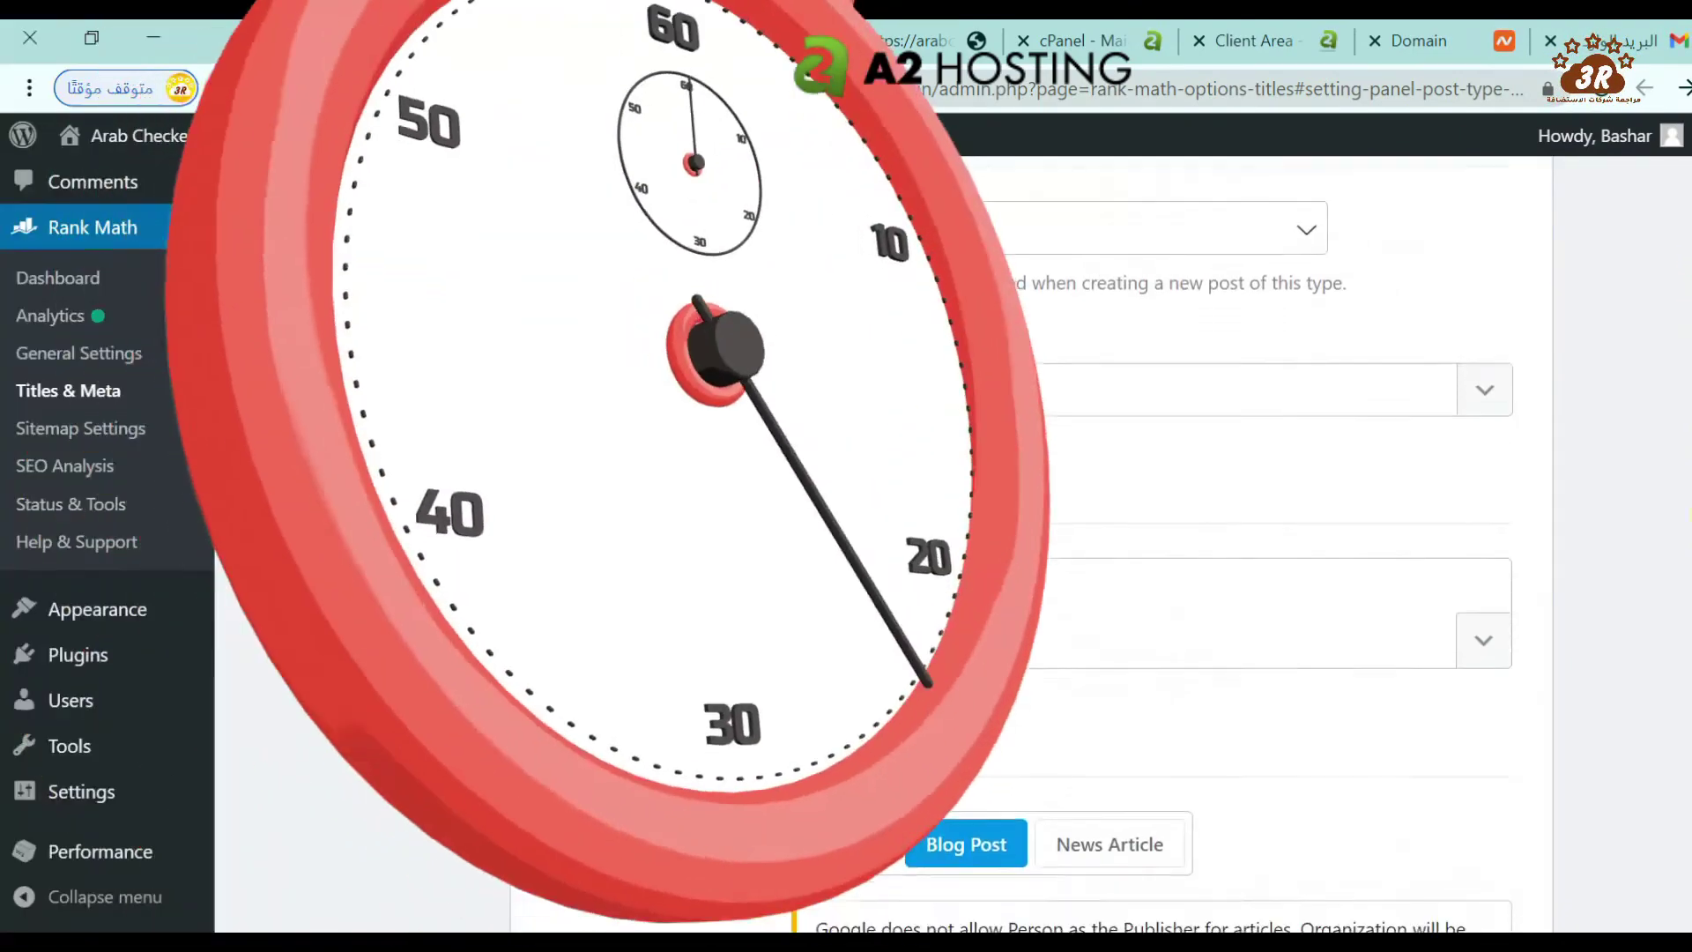
{"action": "scroll", "coordinate": [1049, 546], "scroll_direction": "down", "scroll_amount": 6}
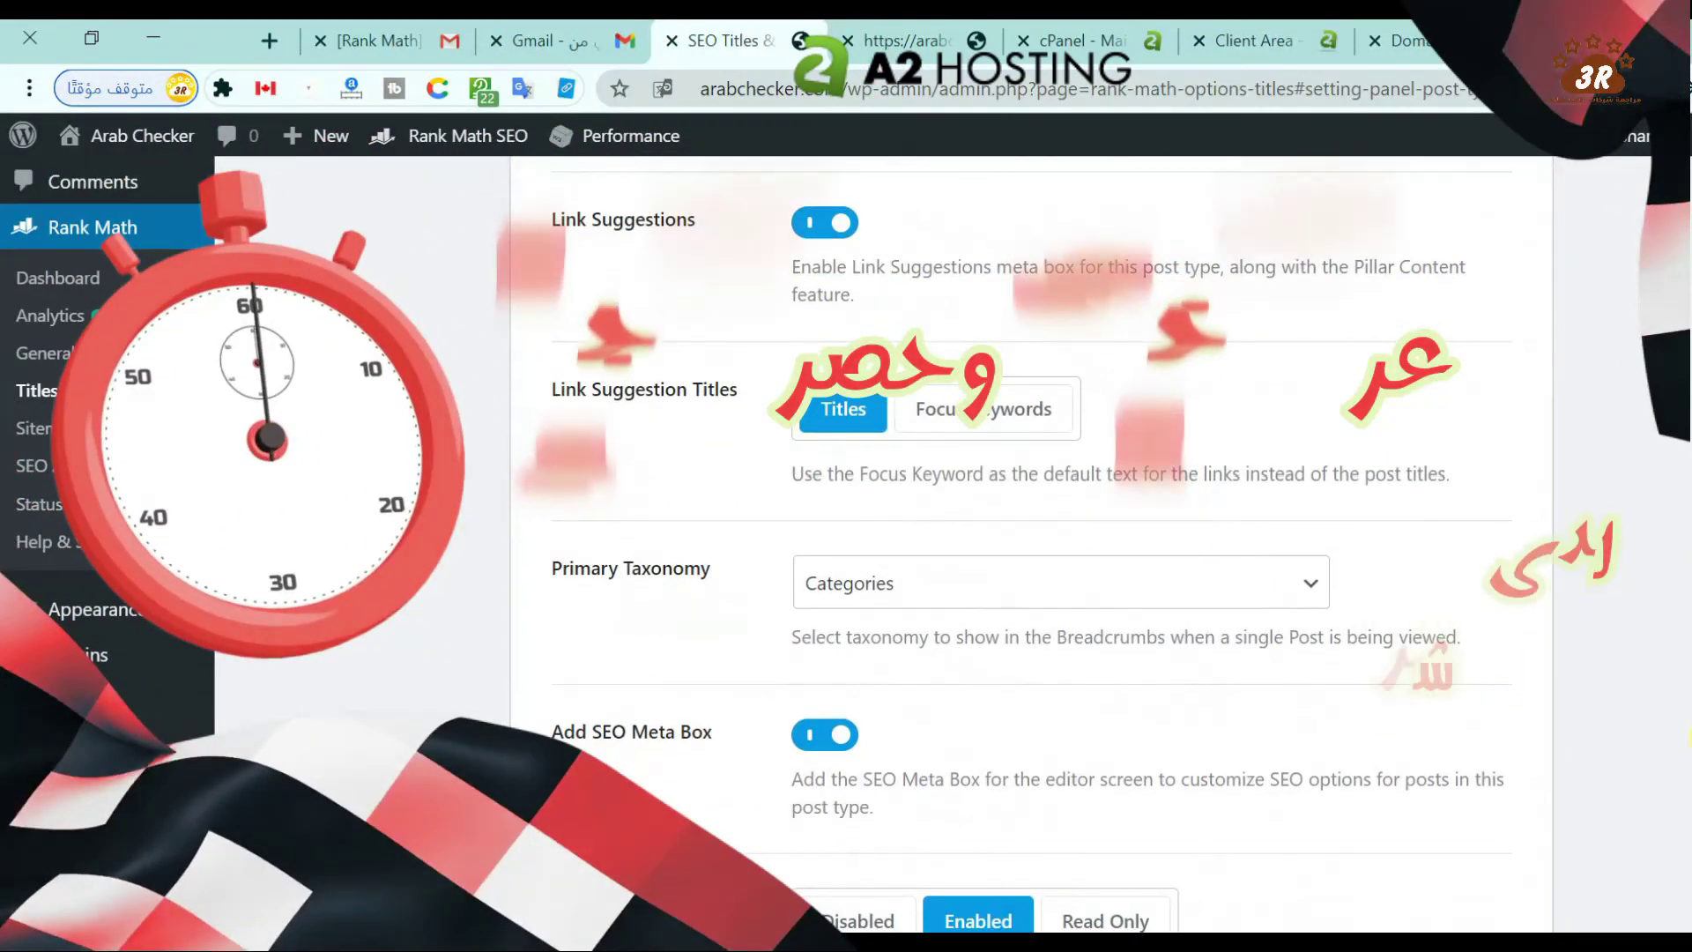
{"action": "scroll", "coordinate": [1048, 546], "scroll_direction": "up", "scroll_amount": 12}
{"action": "scroll", "coordinate": [861, 325], "scroll_direction": "up", "scroll_amount": 2}
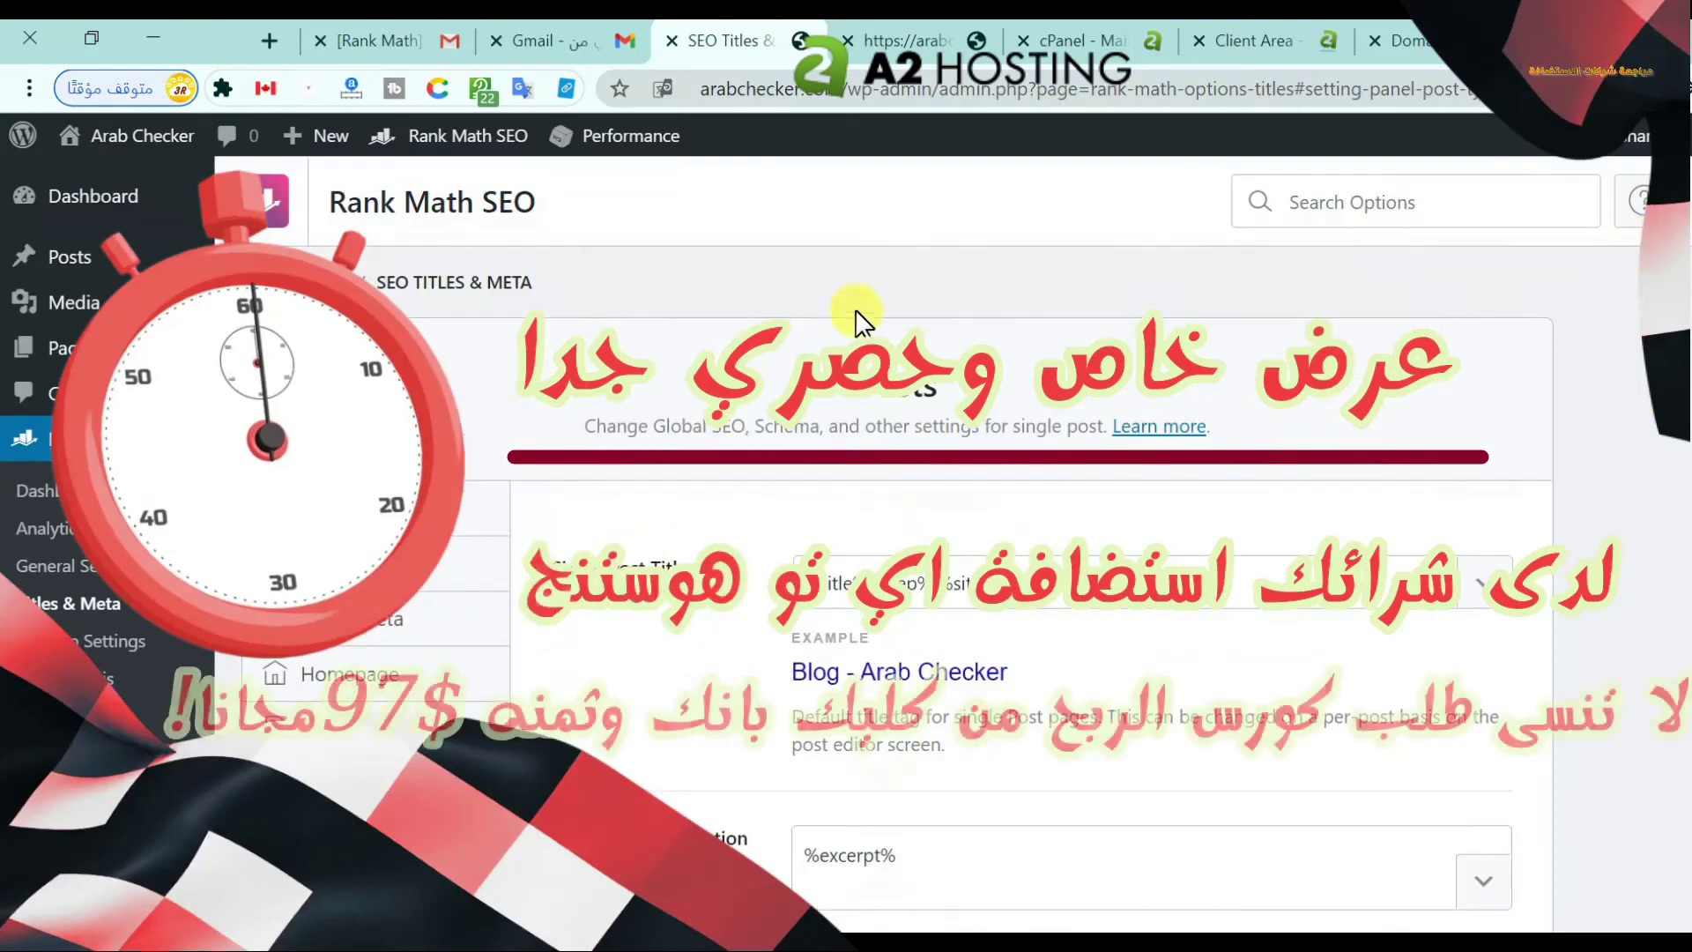
{"action": "left_click", "coordinate": [894, 41]}
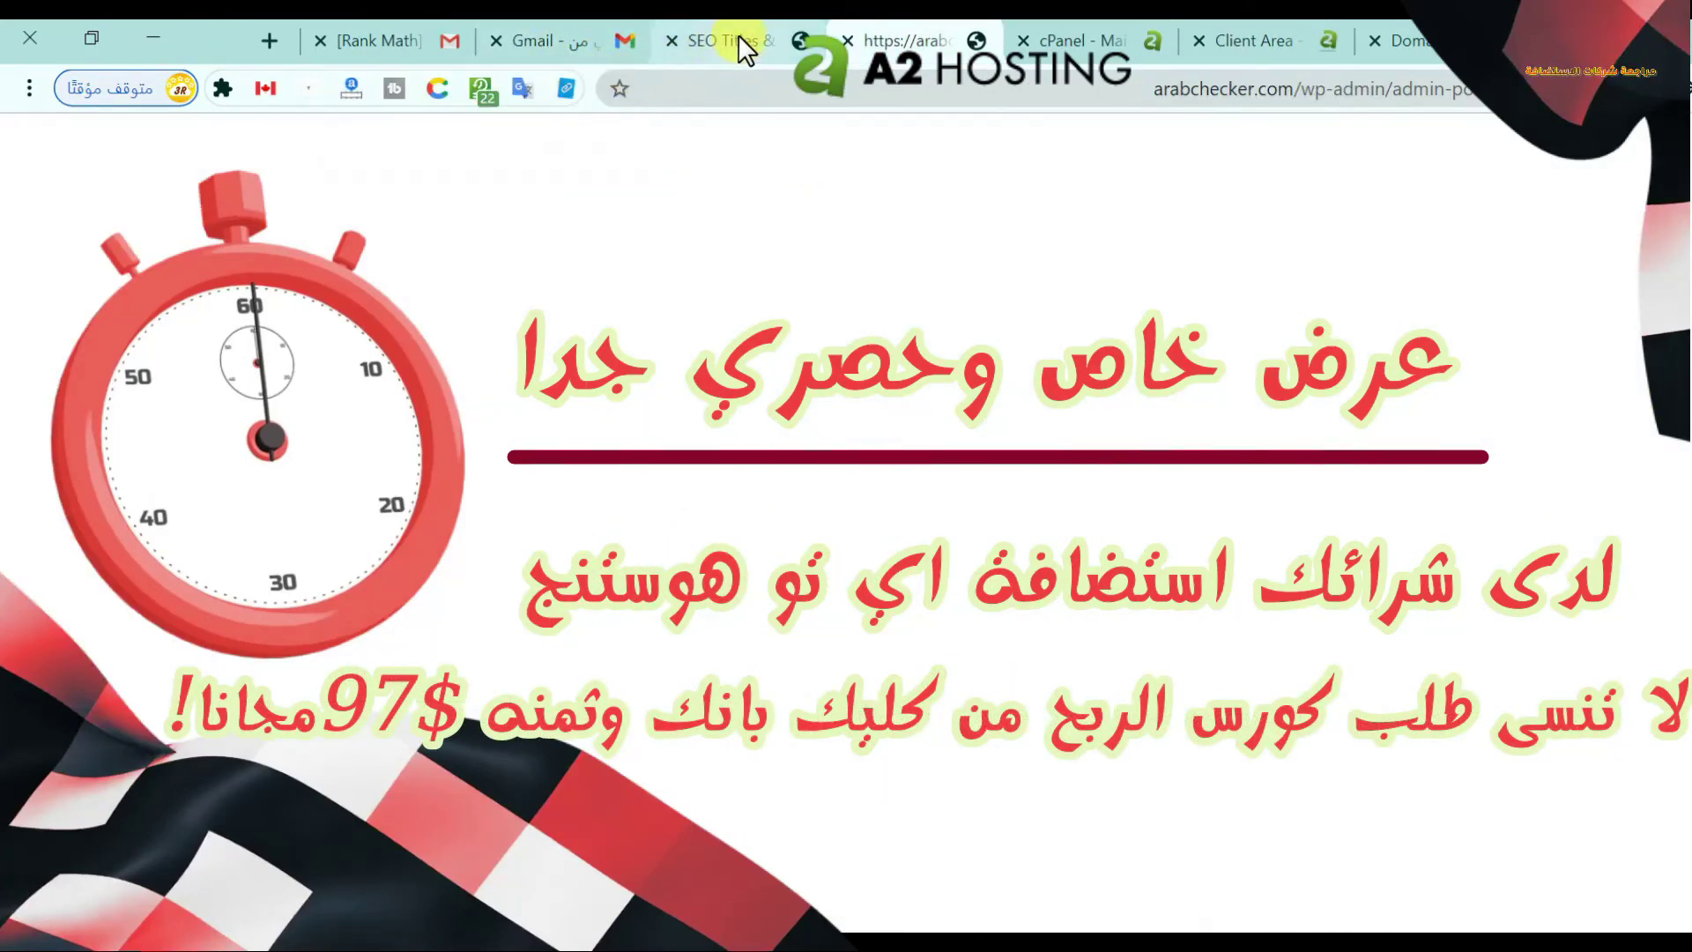
{"action": "left_click", "coordinate": [269, 40]}
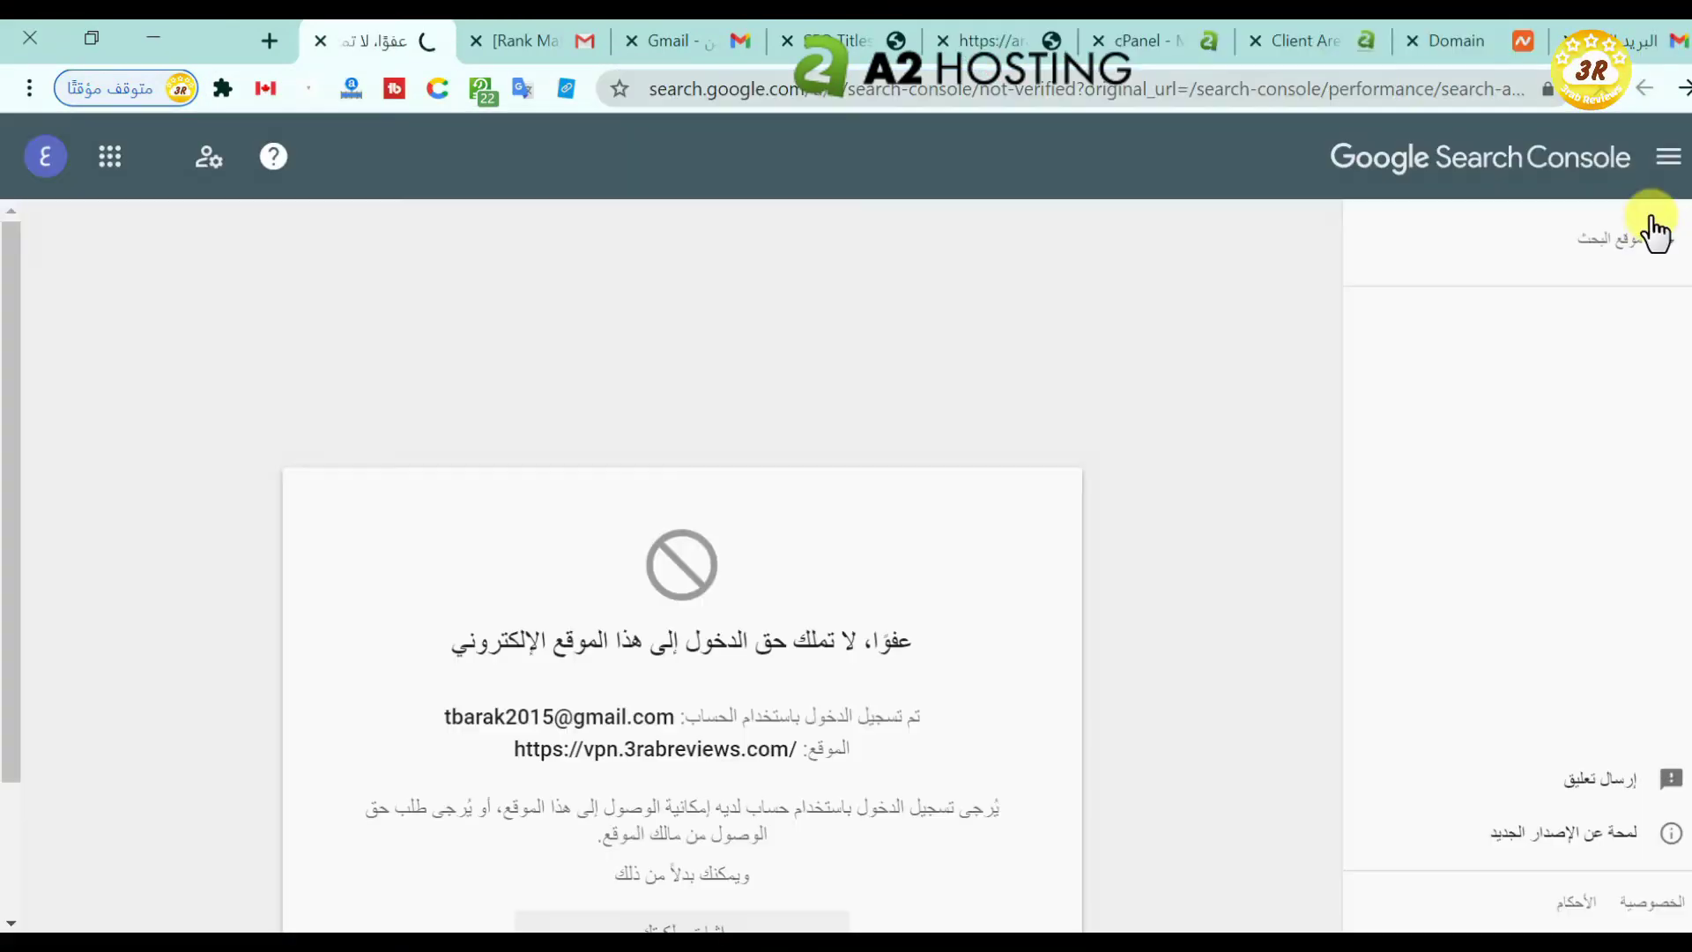
{"action": "left_click", "coordinate": [1644, 233]}
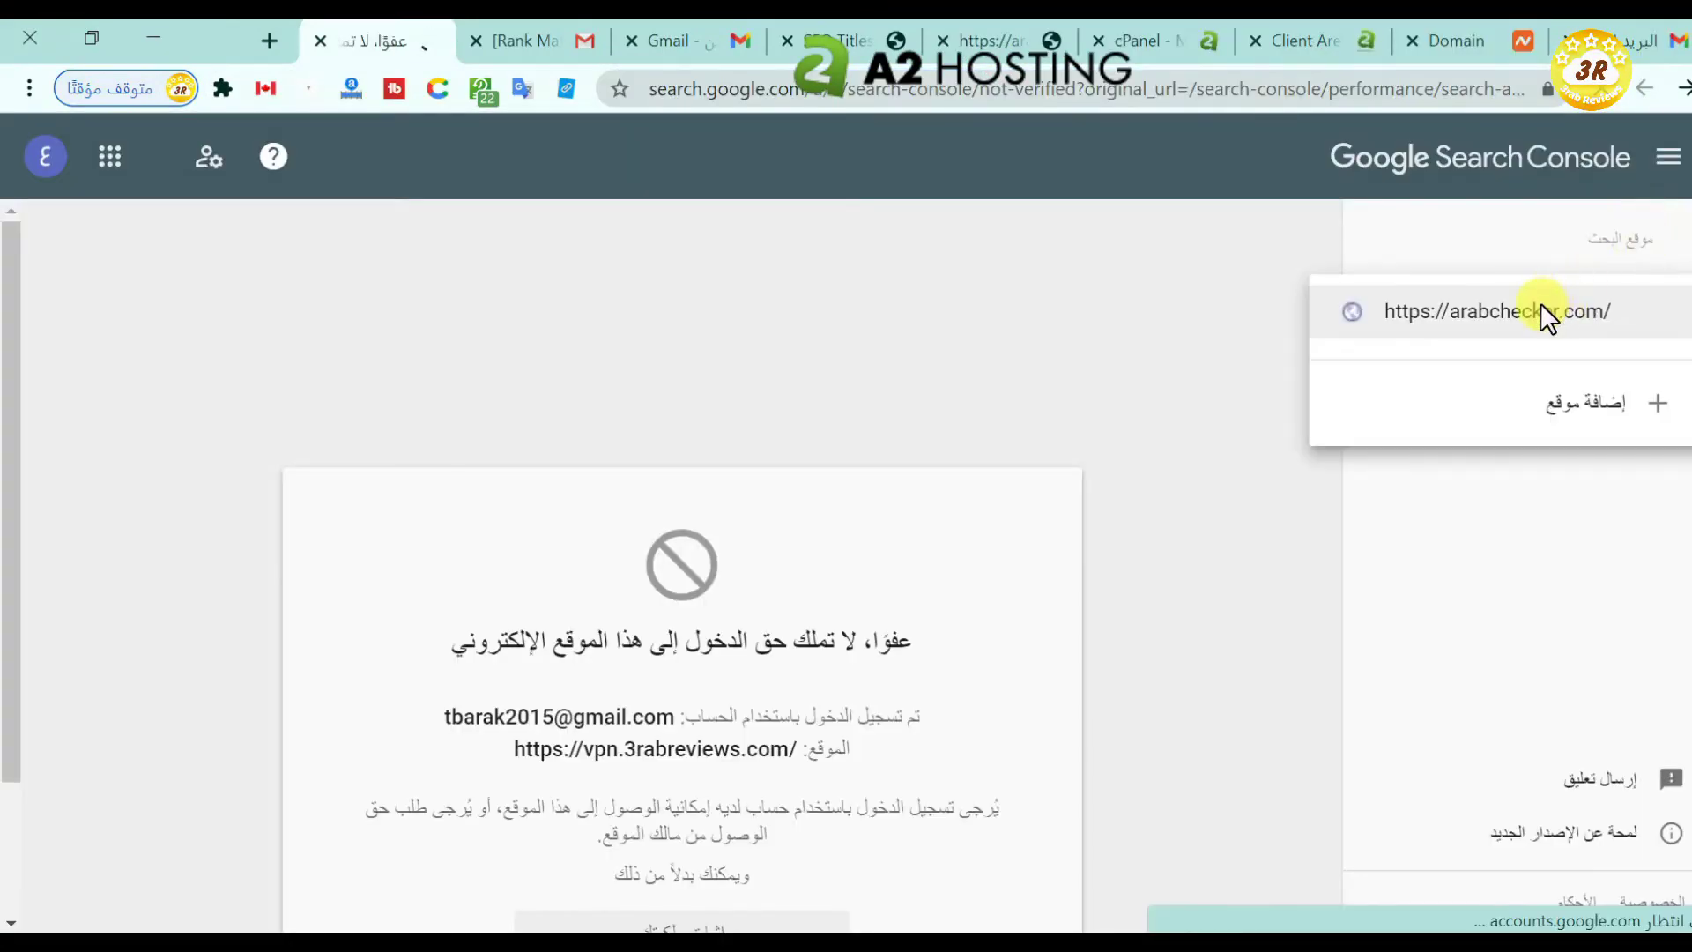
{"action": "left_click", "coordinate": [1056, 294]}
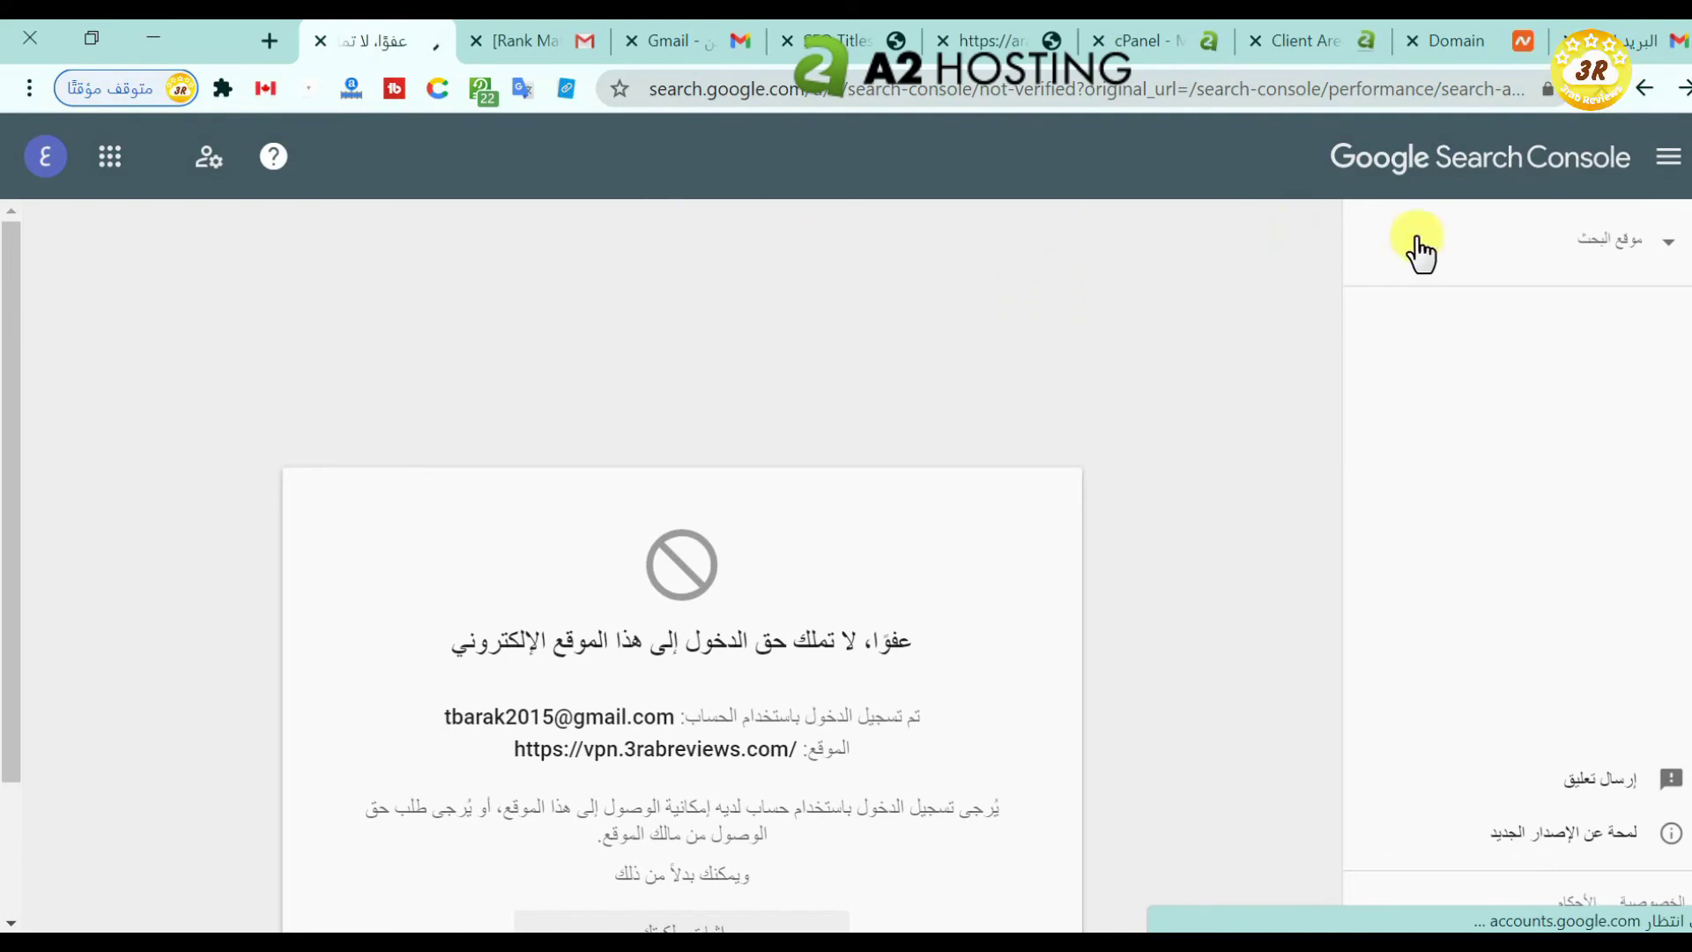
{"action": "left_click", "coordinate": [1609, 258]}
{"action": "left_click", "coordinate": [1538, 322]}
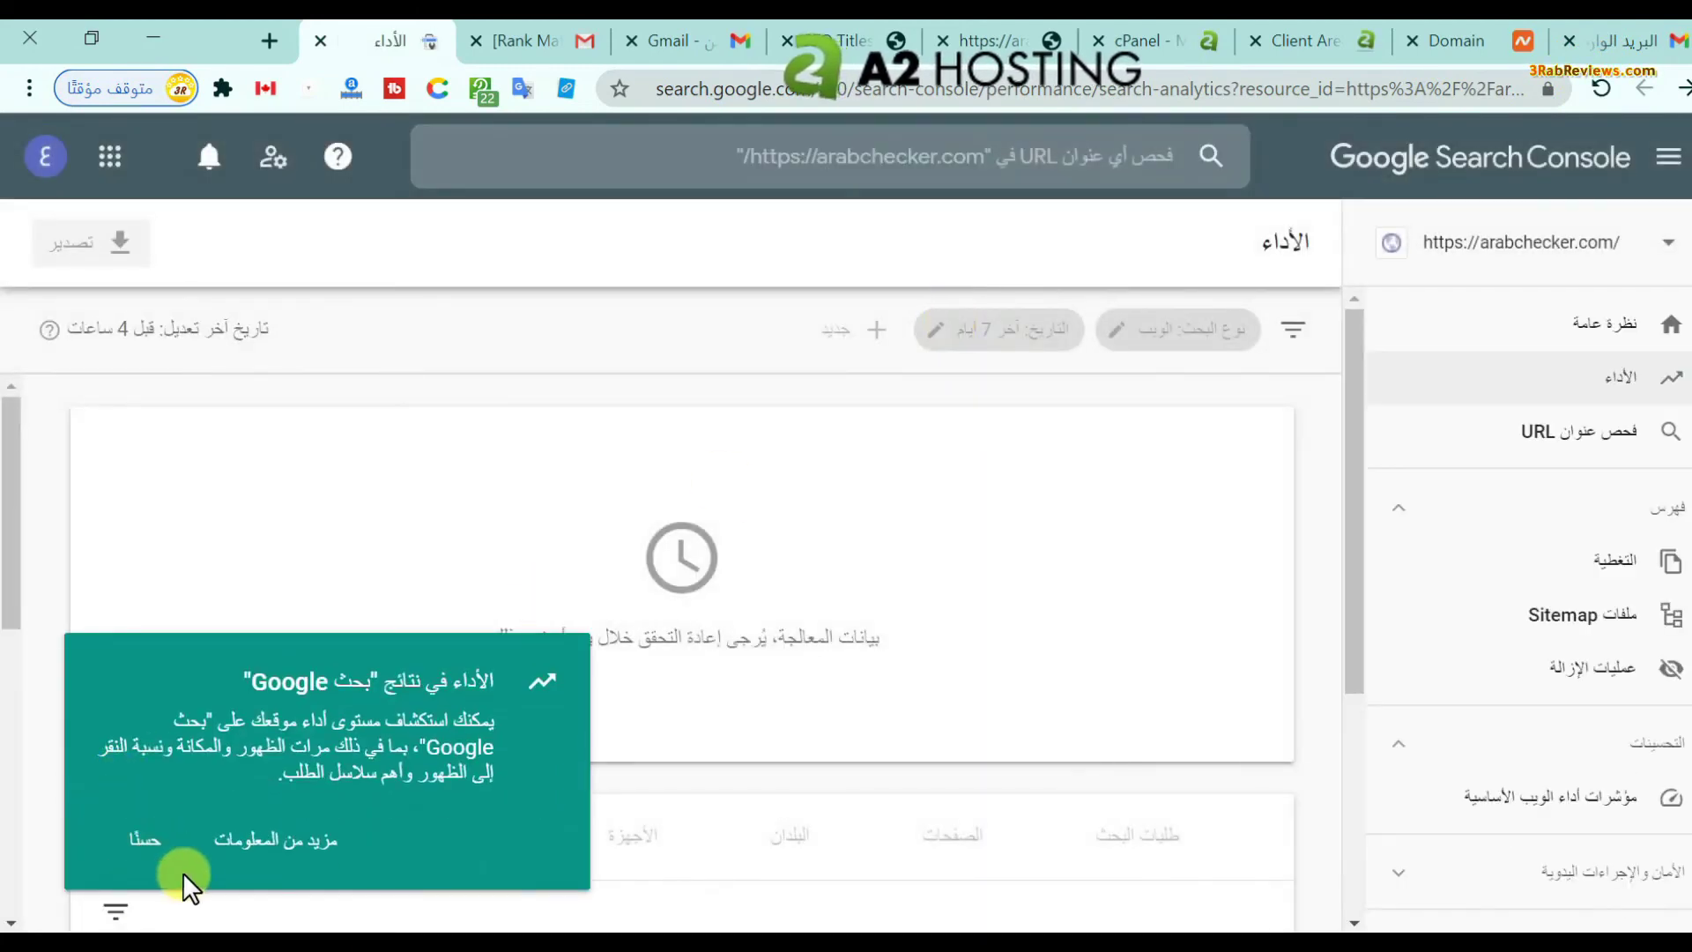
{"action": "left_click", "coordinate": [157, 841]}
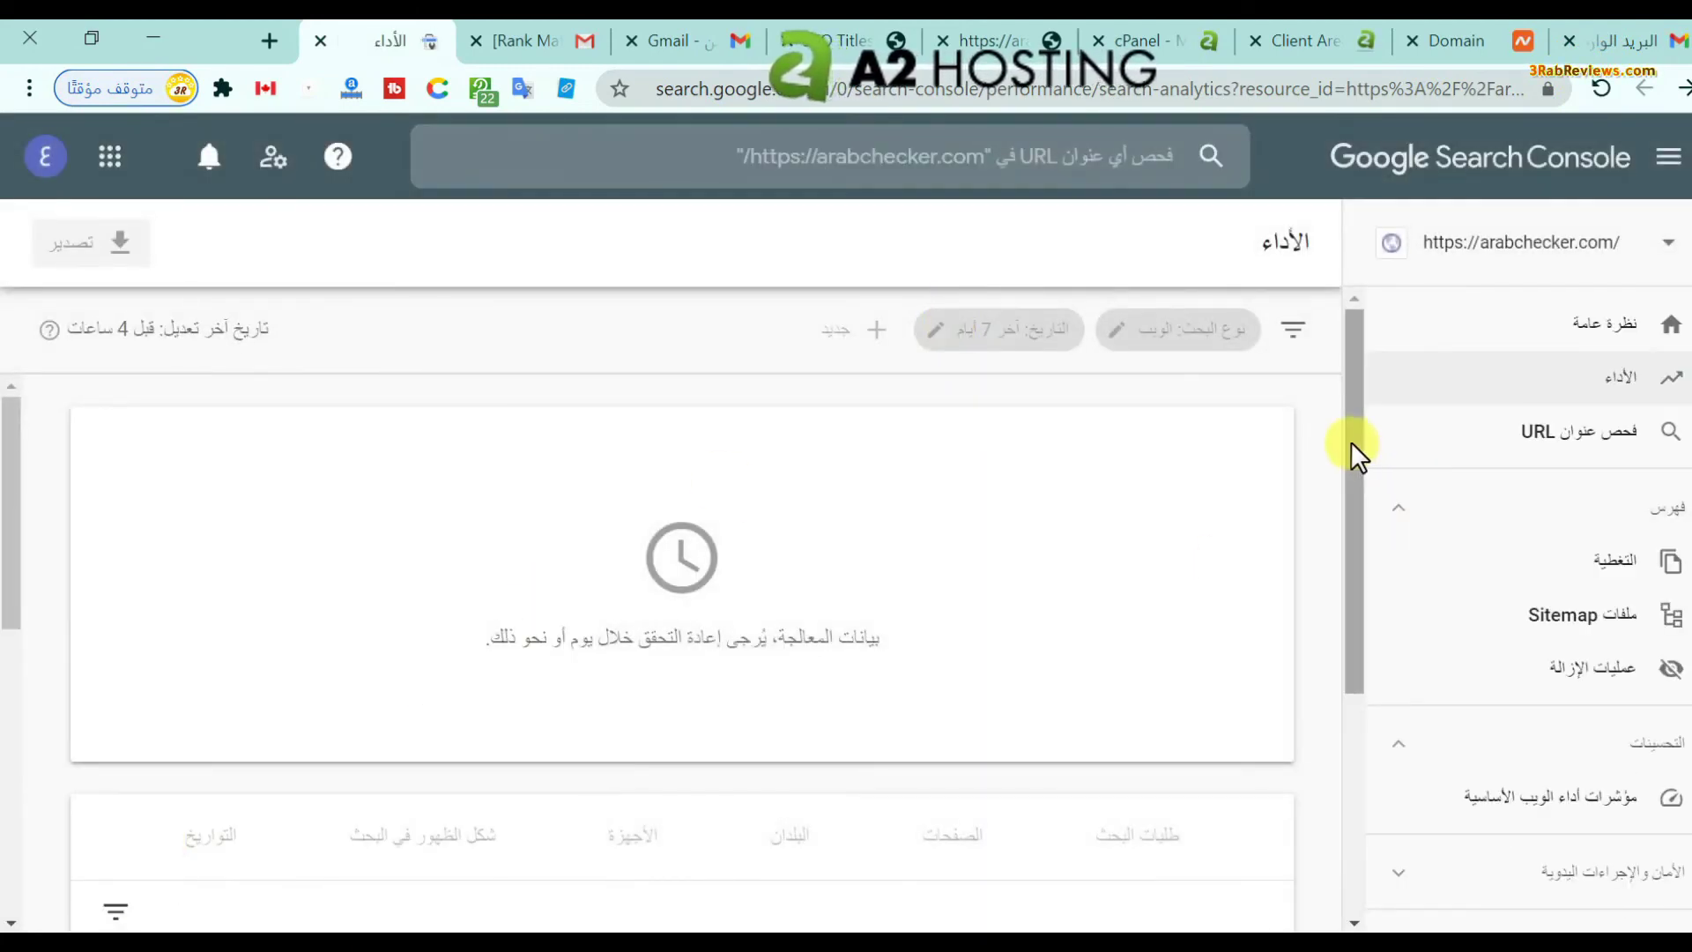
- Open the Search Console settings of the property and check its ownership verification, users and crawler details
{"action": "left_click_drag", "start_coordinate": [1349, 446], "coordinate": [1371, 687]}
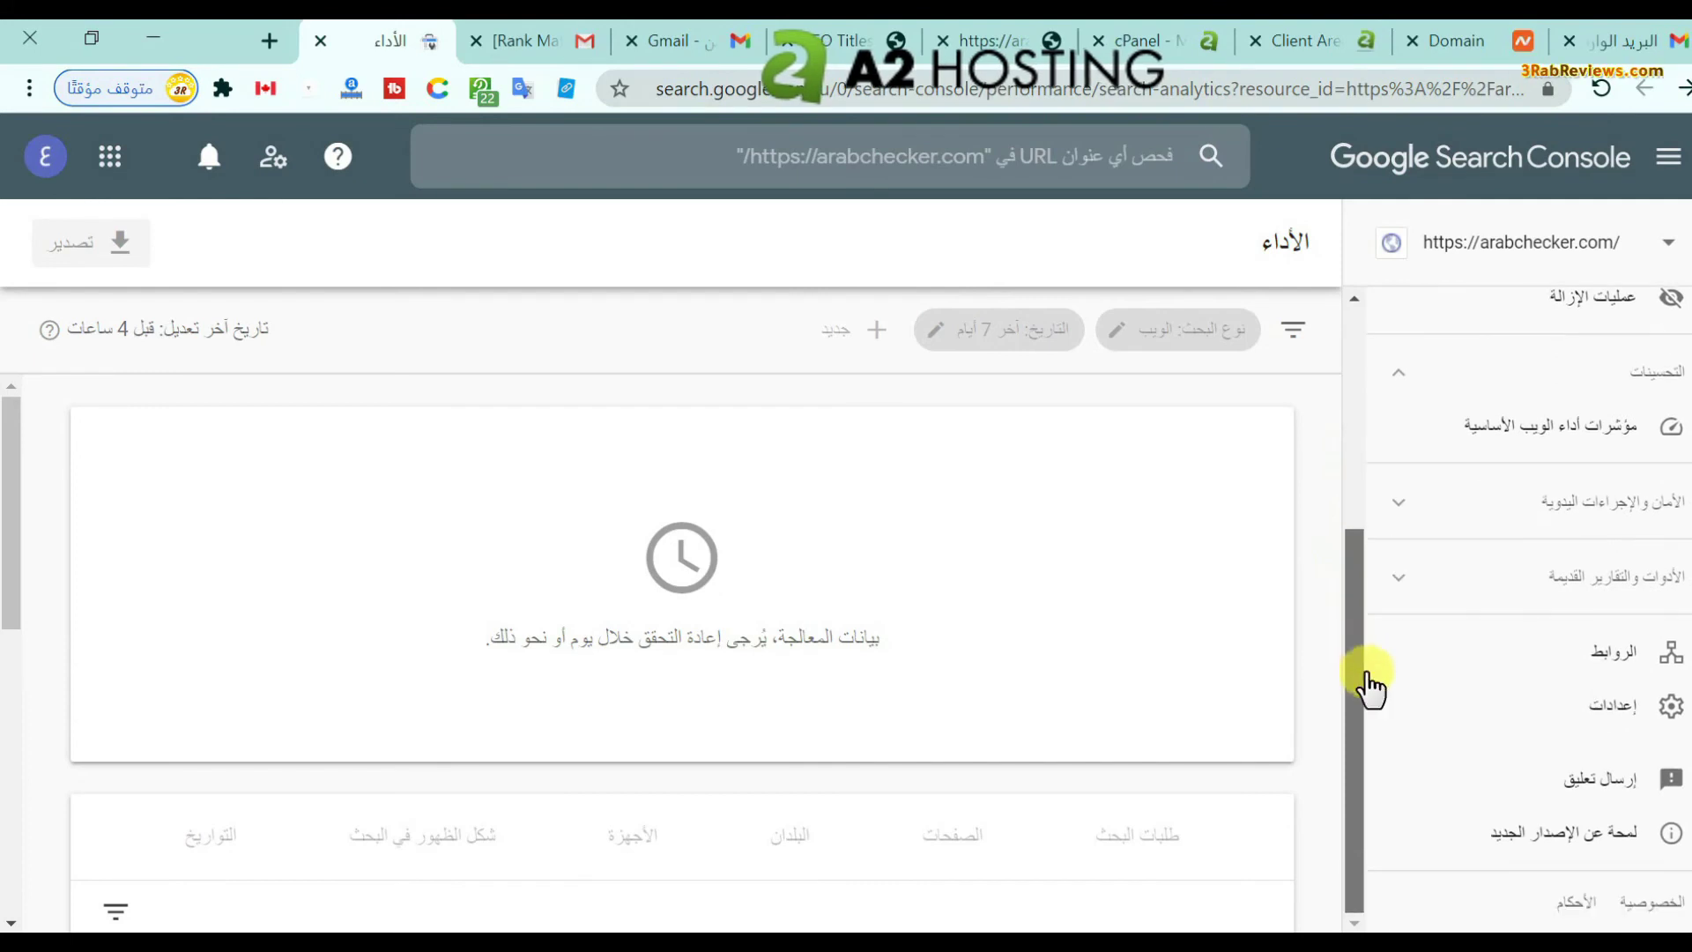
{"action": "left_click", "coordinate": [1622, 716]}
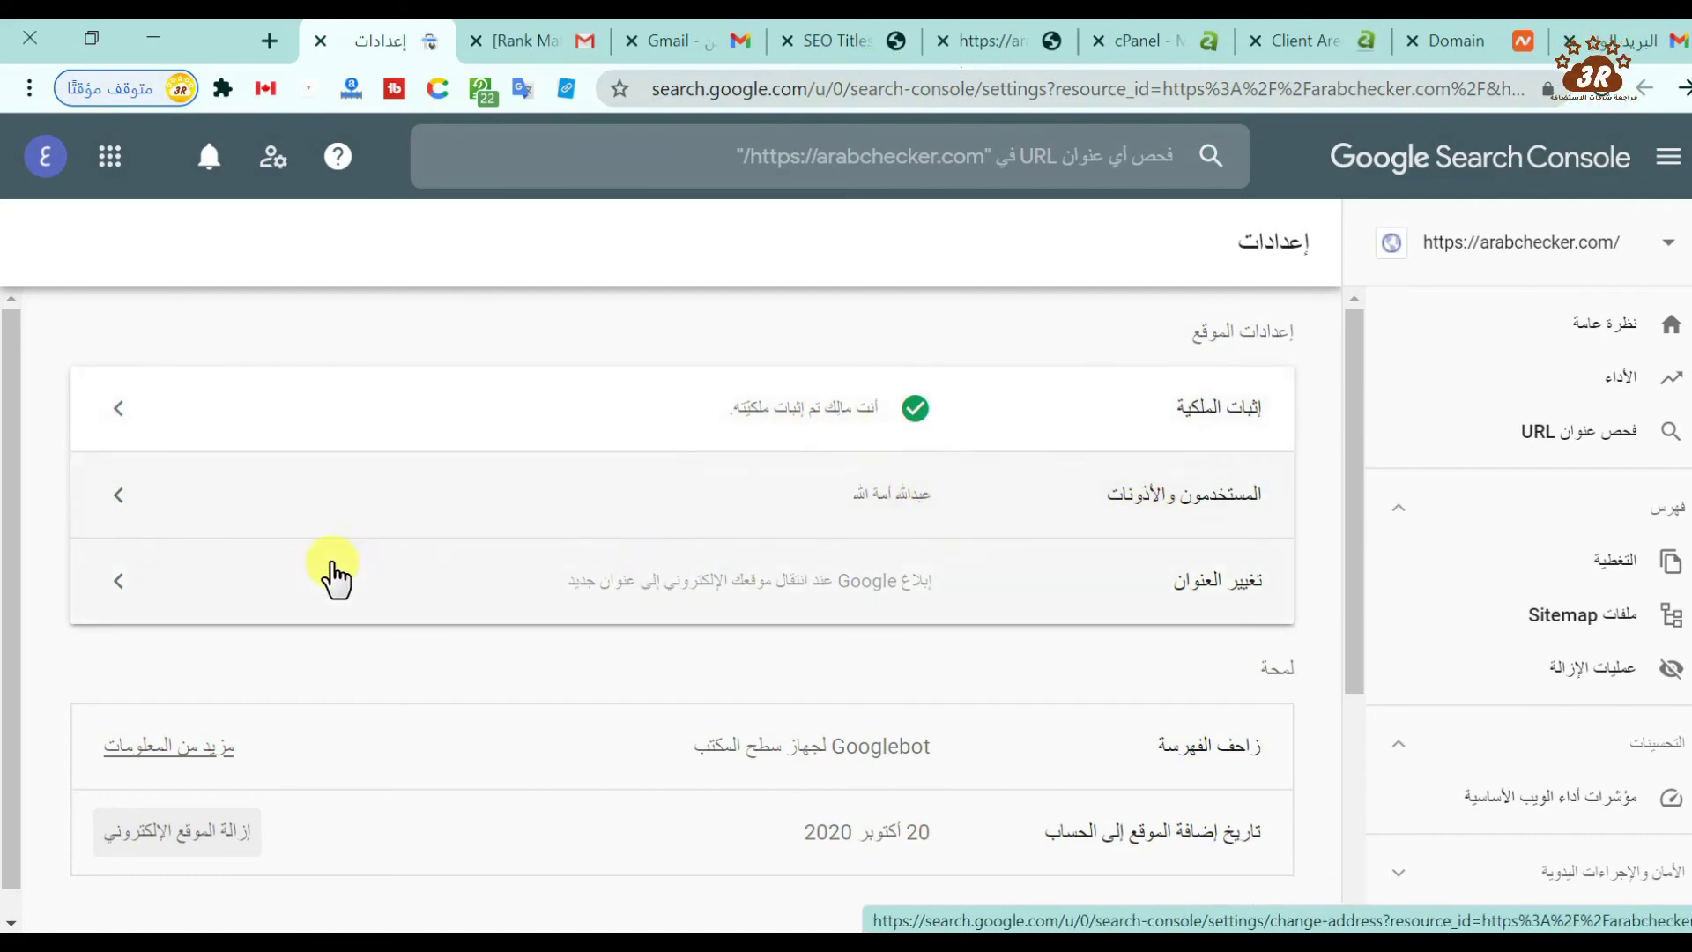
{"action": "scroll", "coordinate": [15, 494], "scroll_direction": "down", "scroll_amount": 1}
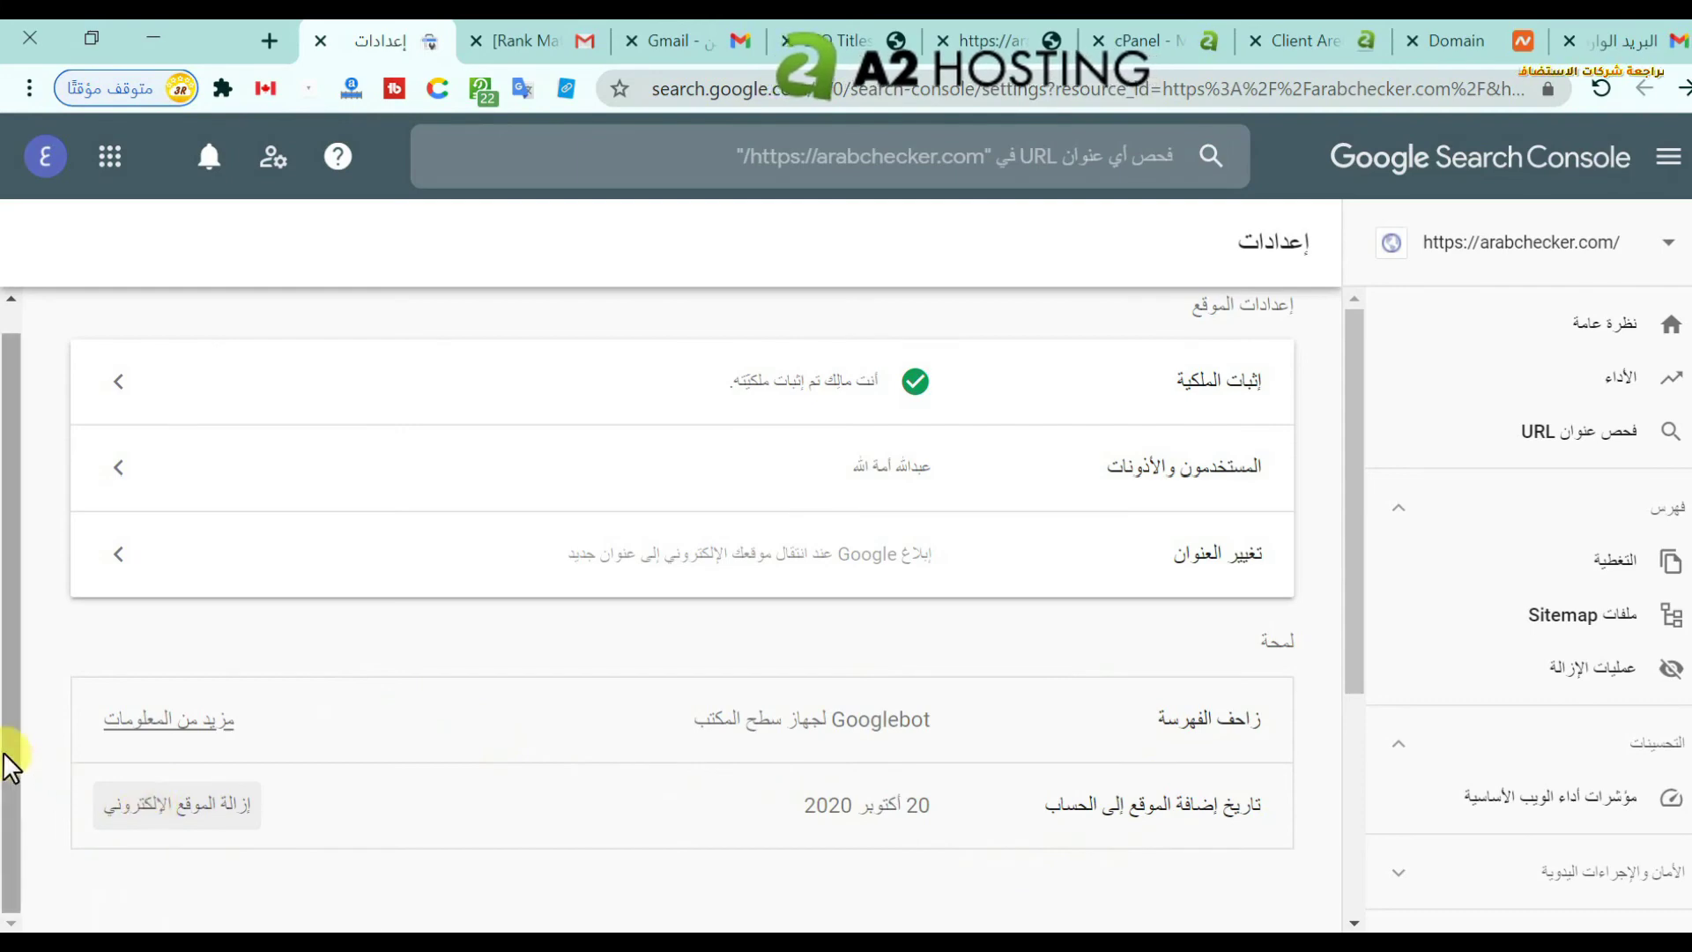
{"action": "scroll", "coordinate": [9, 705], "scroll_direction": "up", "scroll_amount": 1}
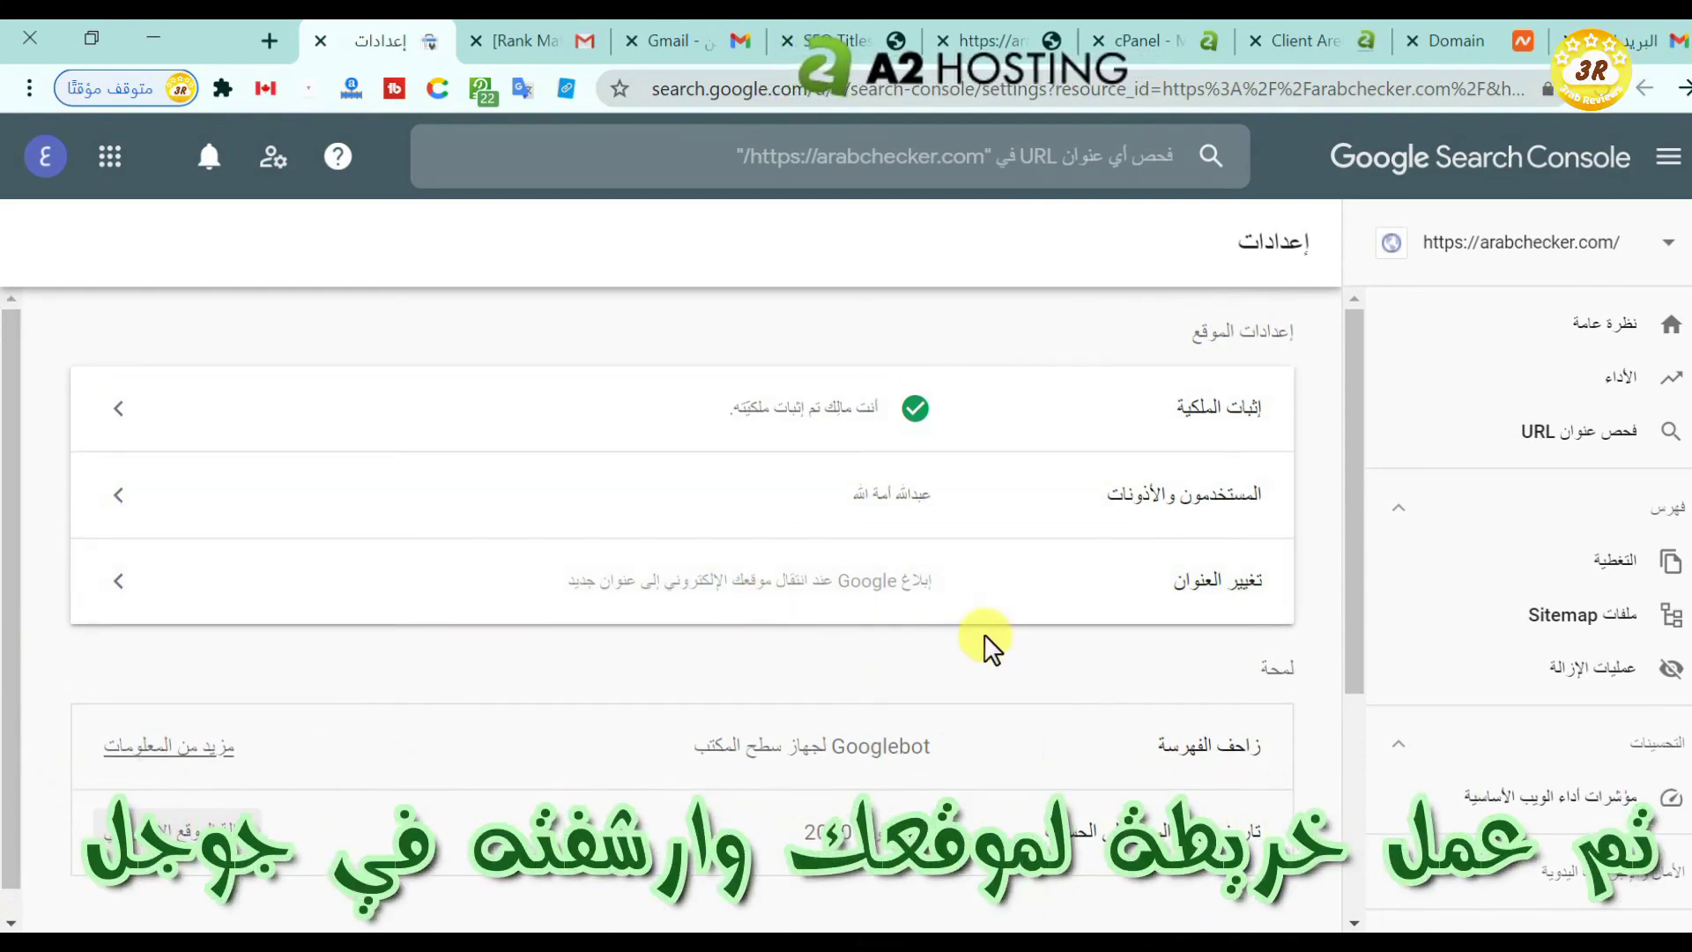
- Check the Links report of the property, and open the Sitemaps report to review the submitted sitemap_index.xml, dismissing the introductory tip
{"action": "left_click_drag", "start_coordinate": [1355, 604], "coordinate": [1392, 835]}
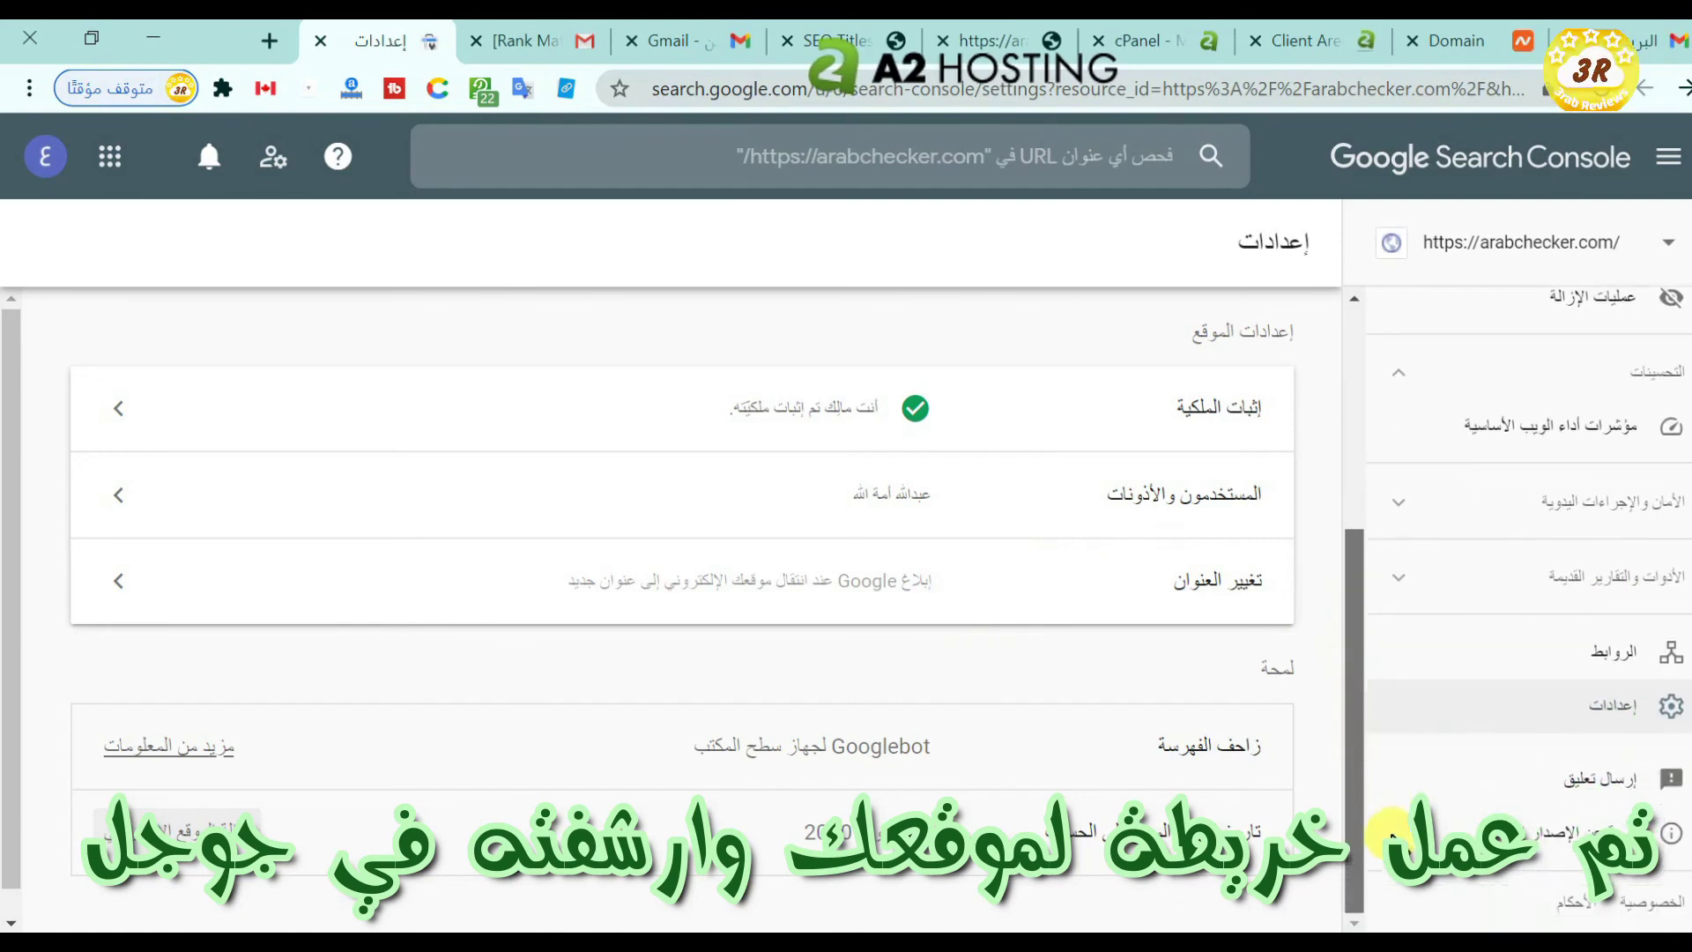
{"action": "left_click", "coordinate": [1594, 653]}
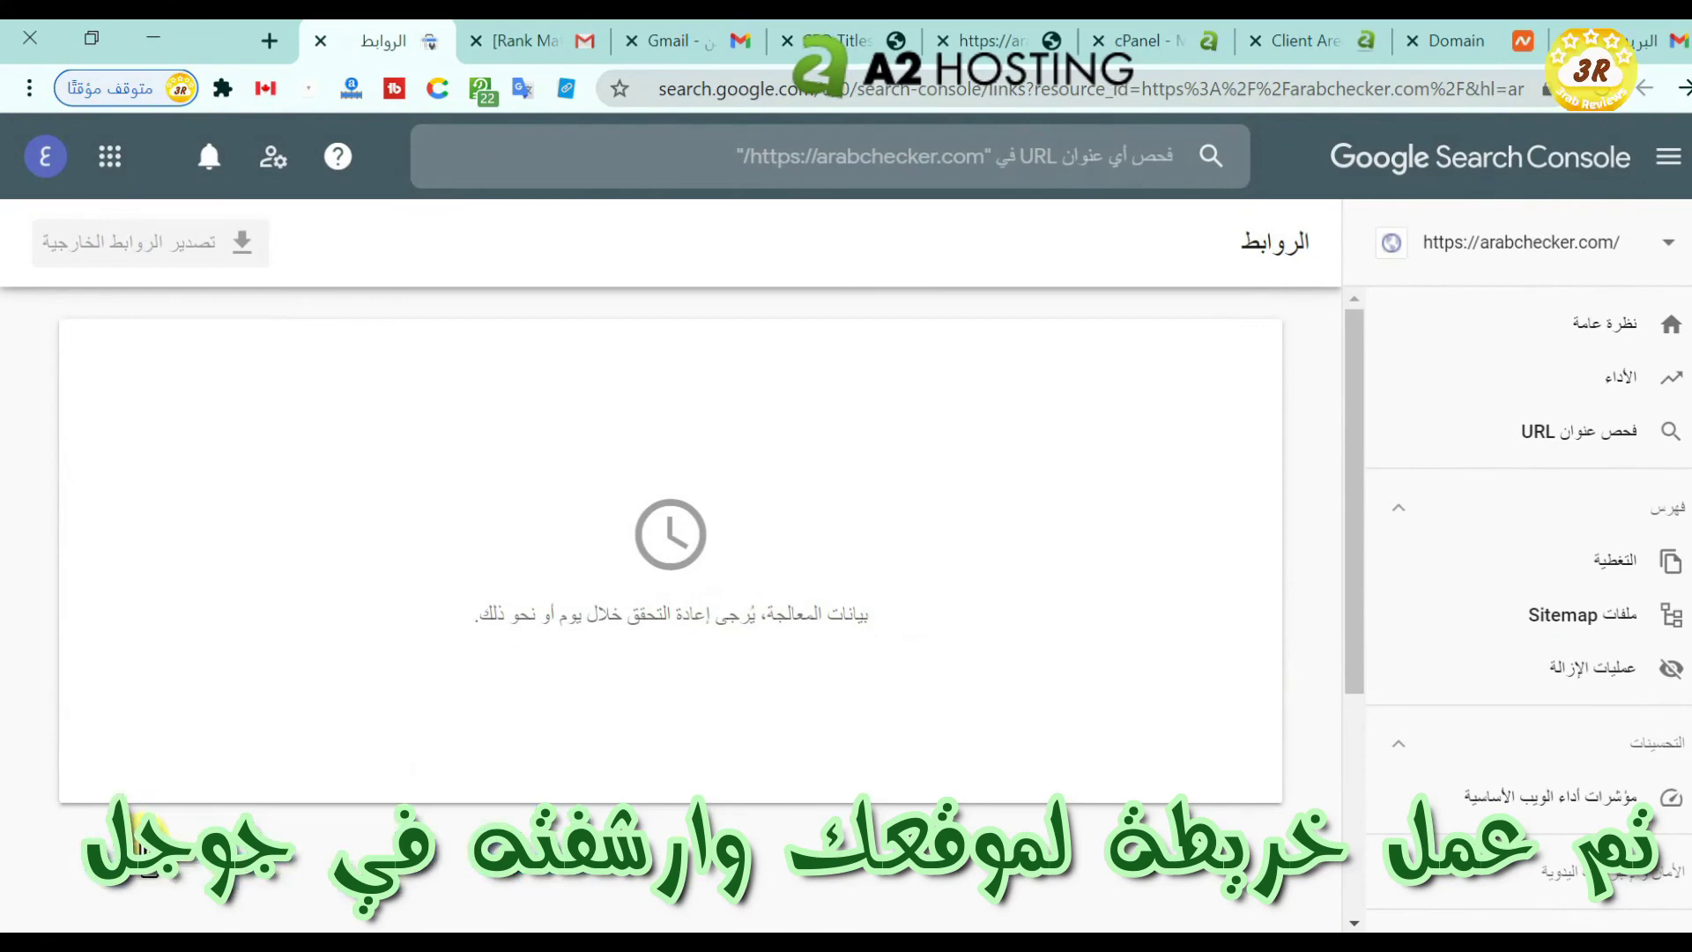
{"action": "left_click", "coordinate": [1452, 621]}
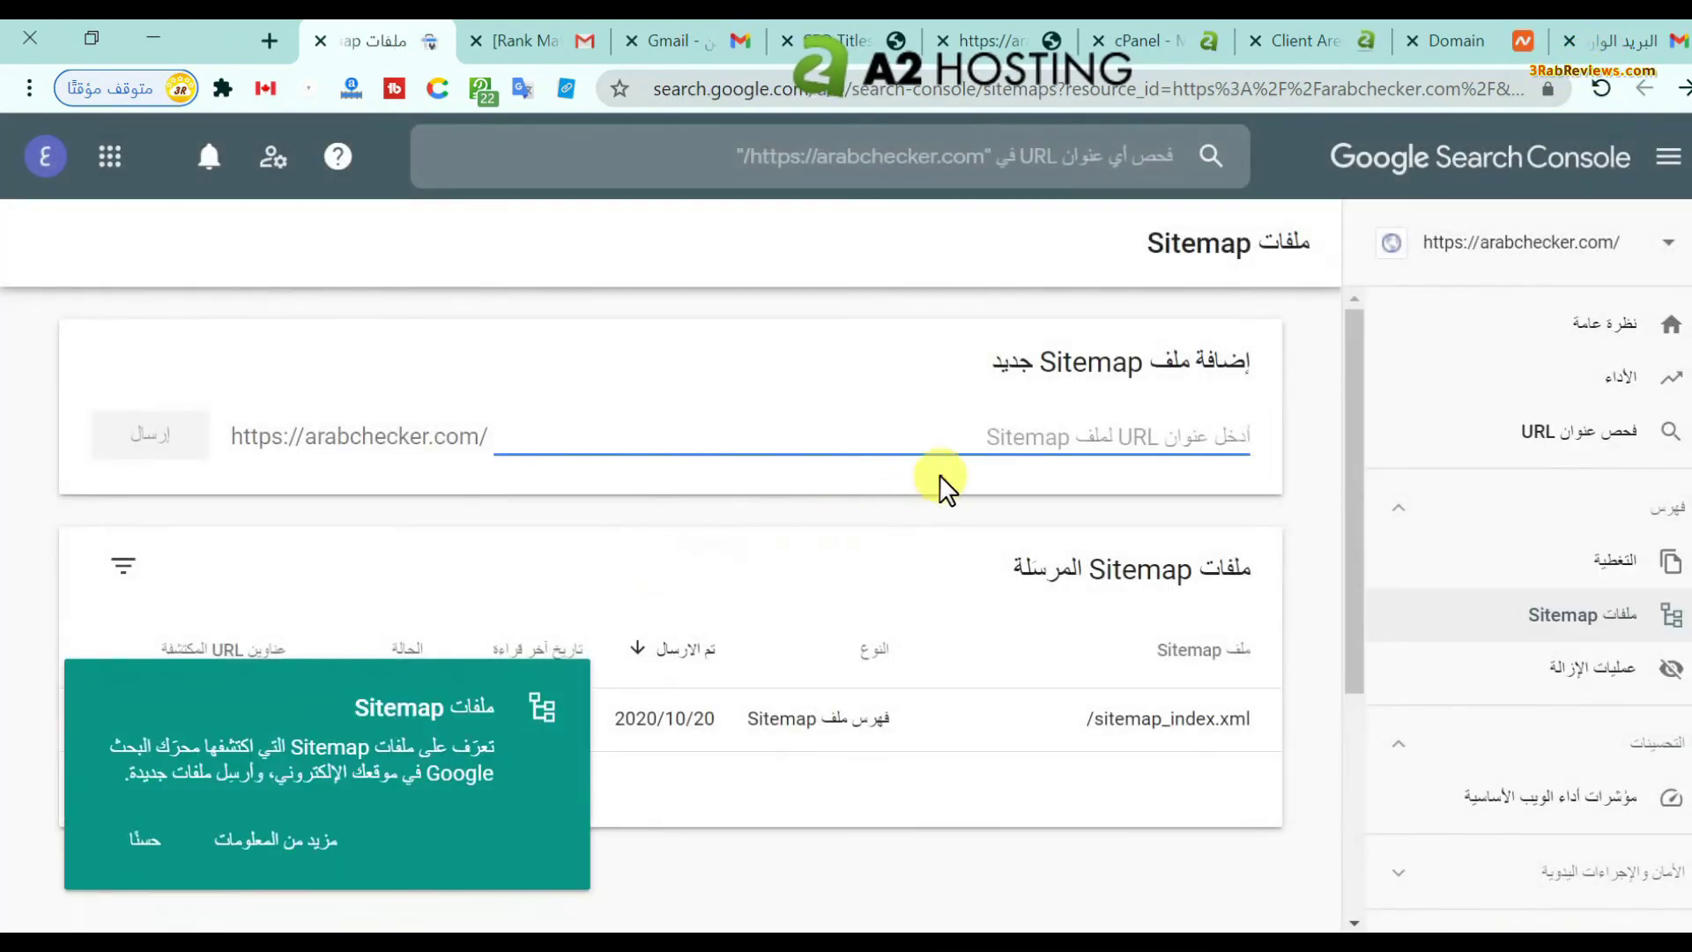
{"action": "left_click", "coordinate": [141, 840]}
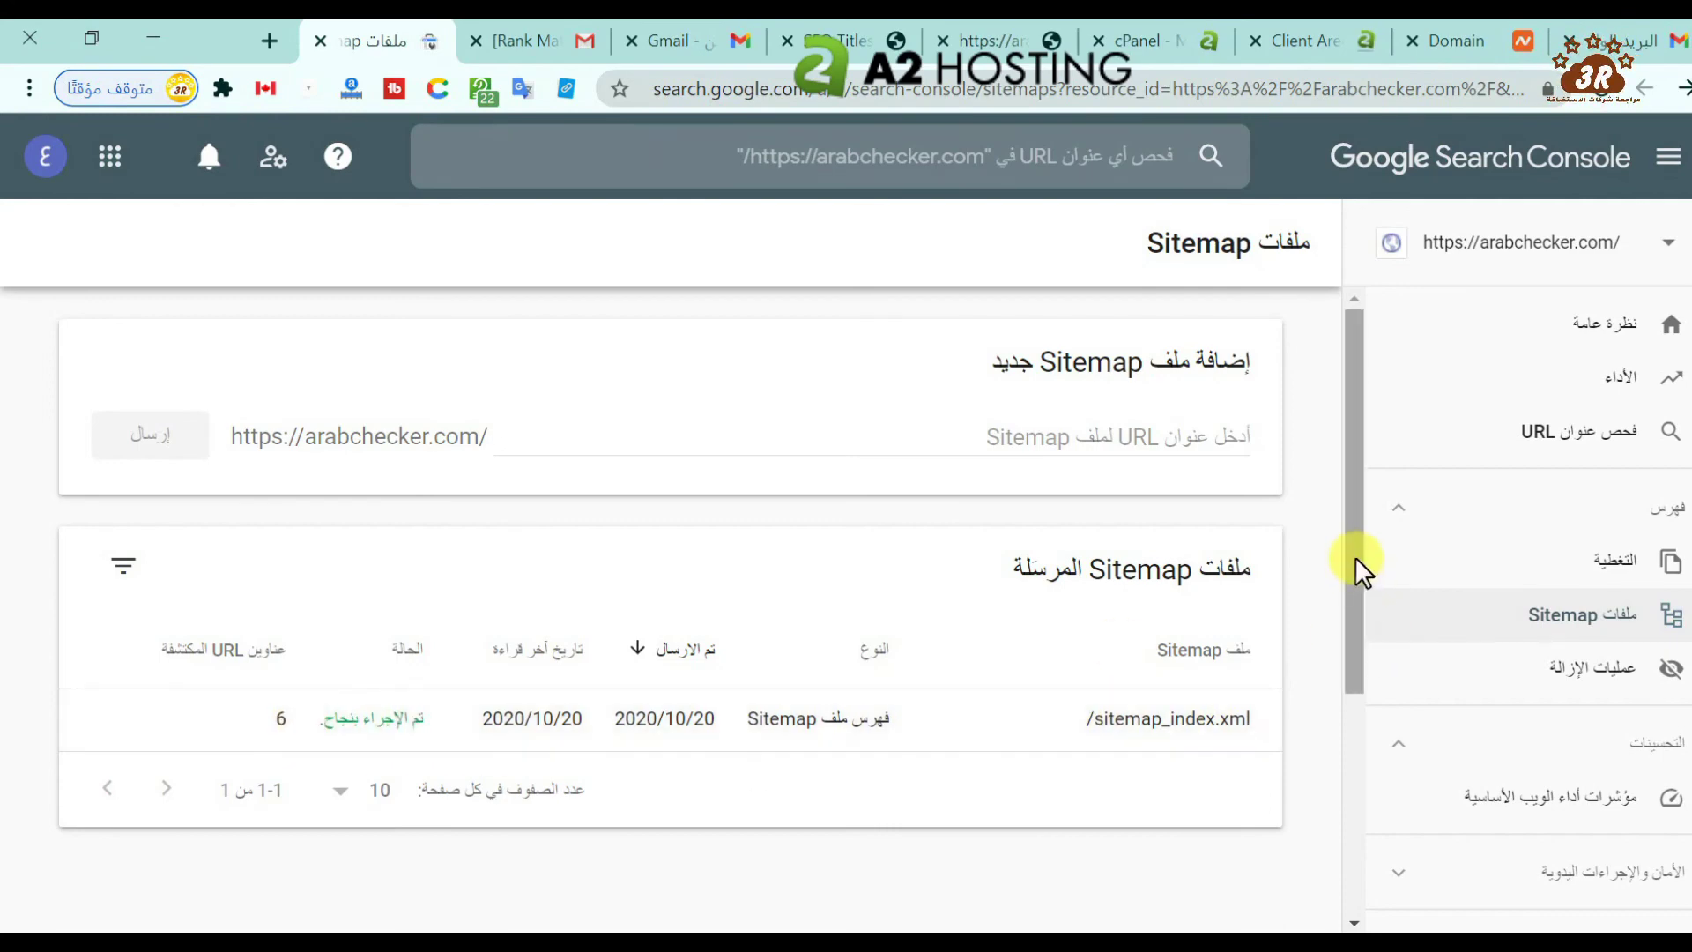
{"action": "left_click_drag", "start_coordinate": [1355, 557], "coordinate": [1369, 472]}
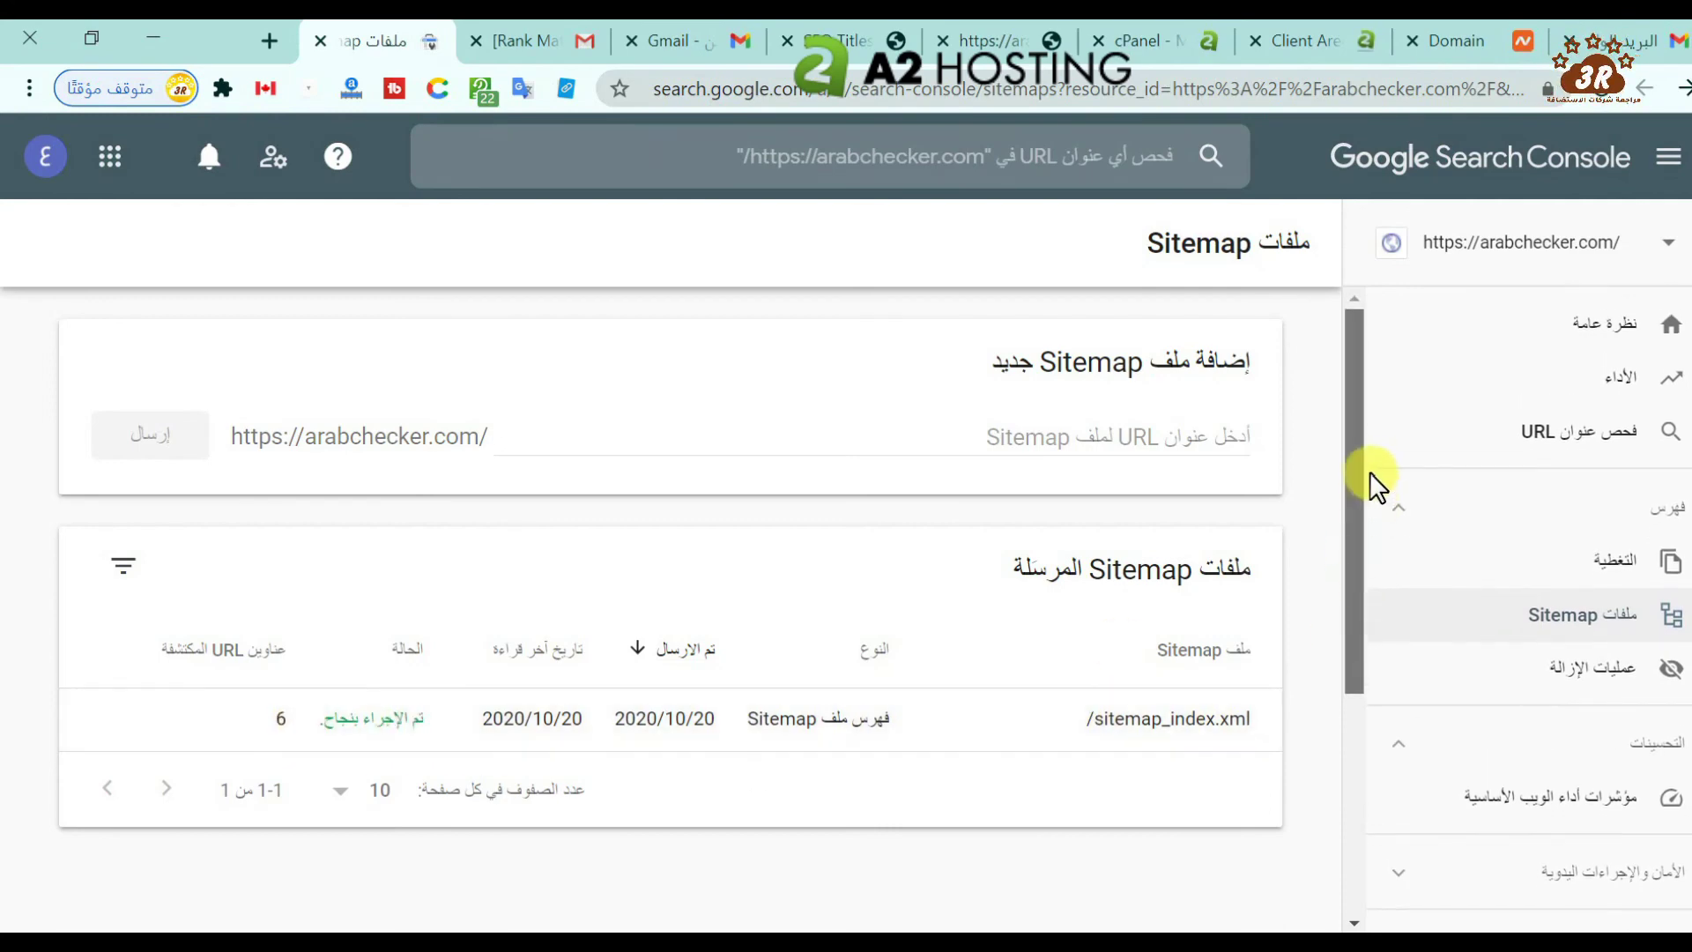
{"action": "left_click", "coordinate": [1564, 256]}
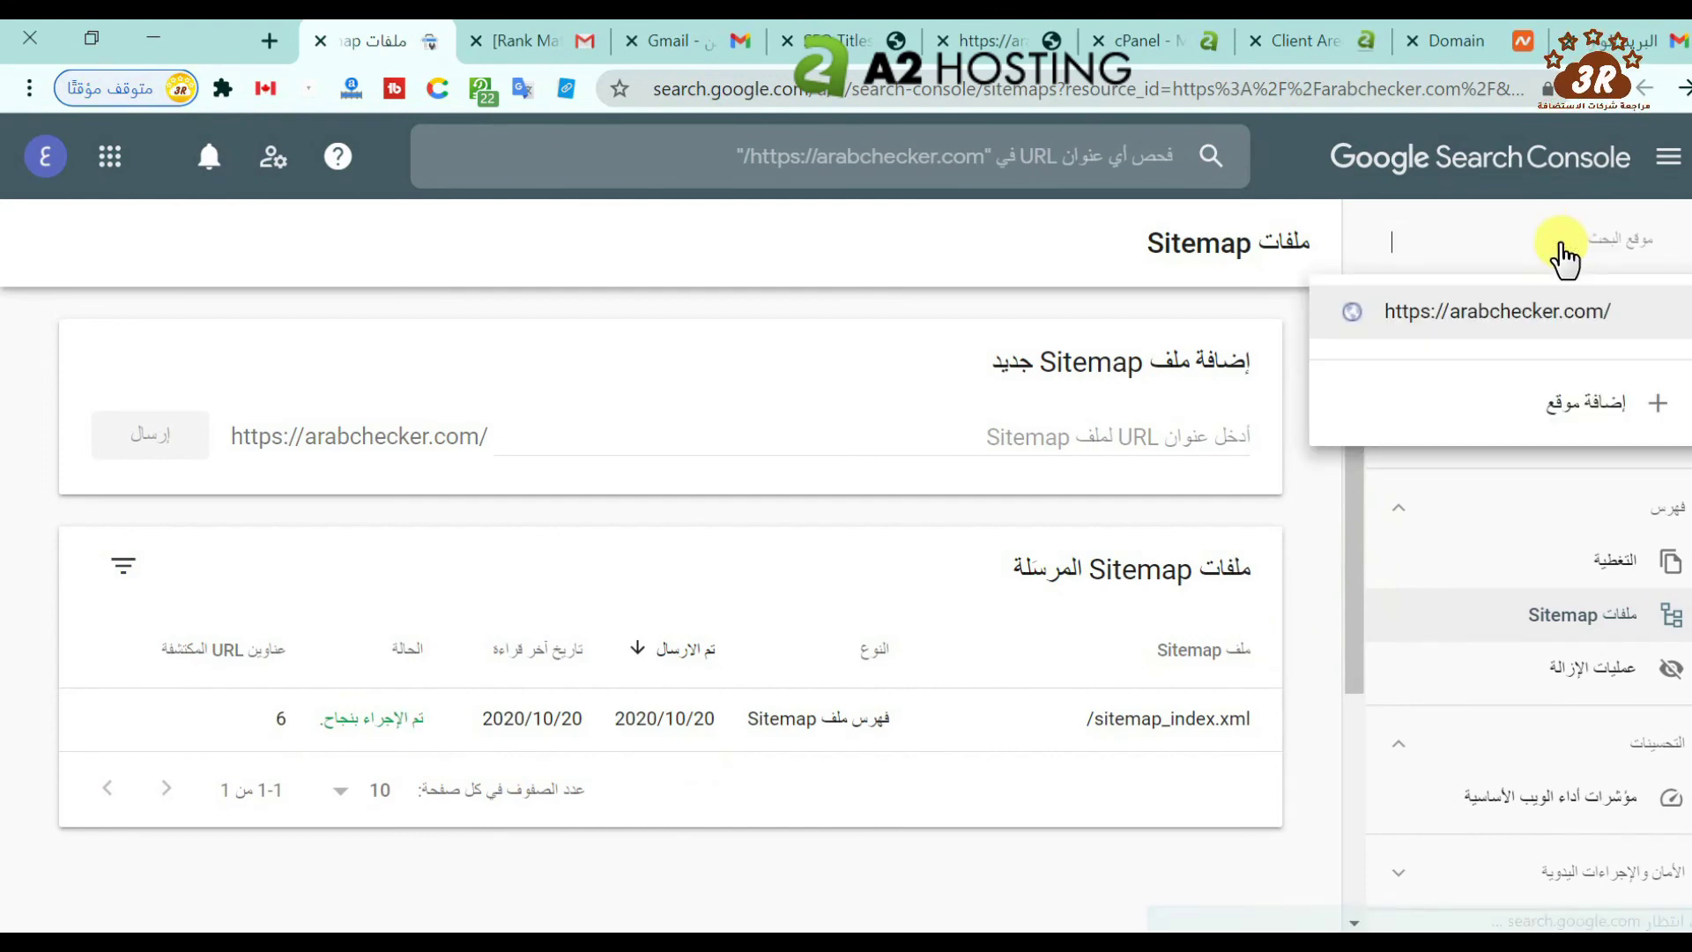
{"action": "left_click", "coordinate": [1354, 583]}
{"action": "left_click_drag", "start_coordinate": [1348, 585], "coordinate": [1351, 393]}
{"action": "left_click", "coordinate": [1617, 341]}
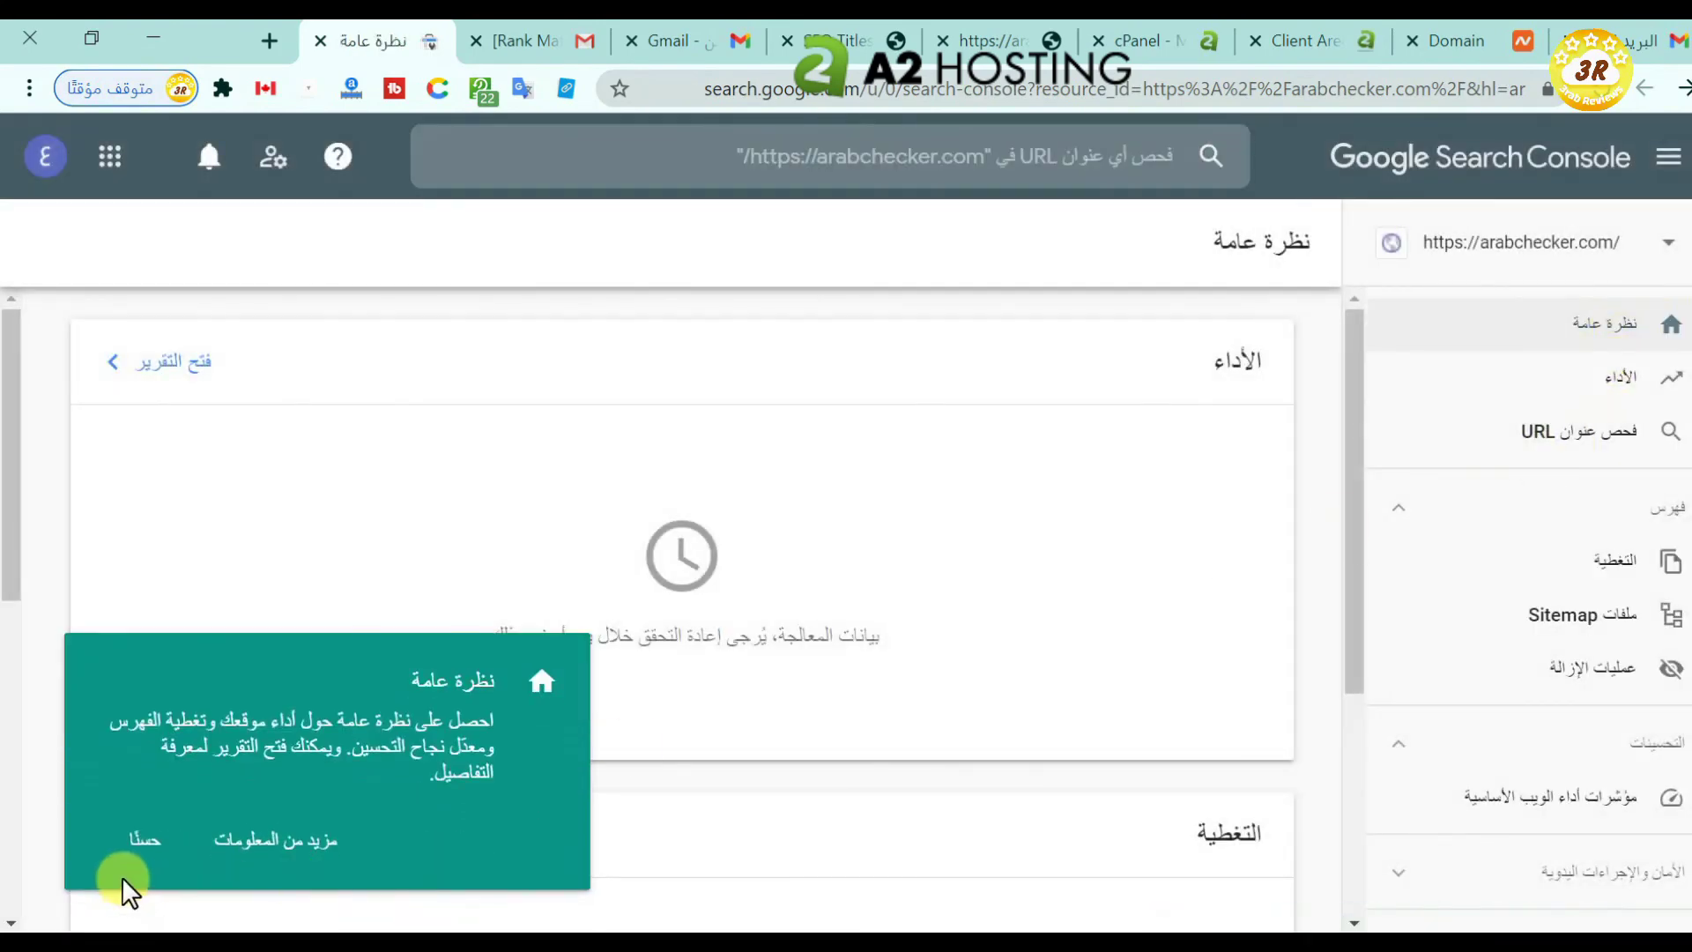
{"action": "left_click", "coordinate": [141, 841]}
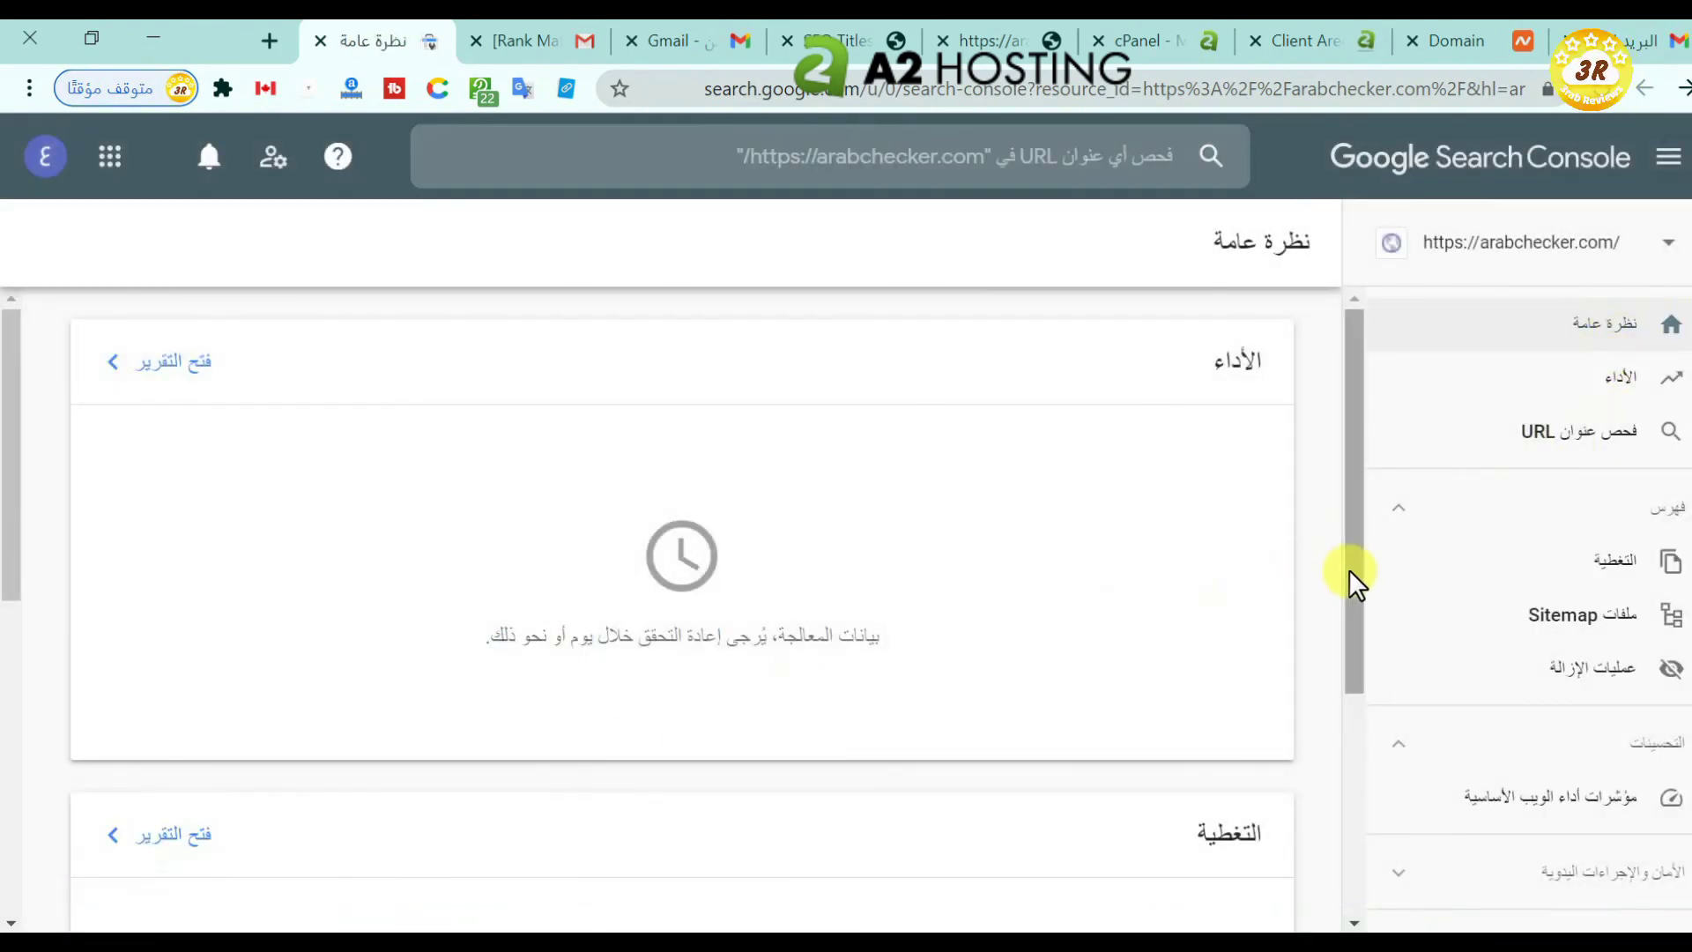
- Open the ownership verification details in the property's settings and review the verification methods
{"action": "left_click_drag", "start_coordinate": [1349, 568], "coordinate": [1364, 784]}
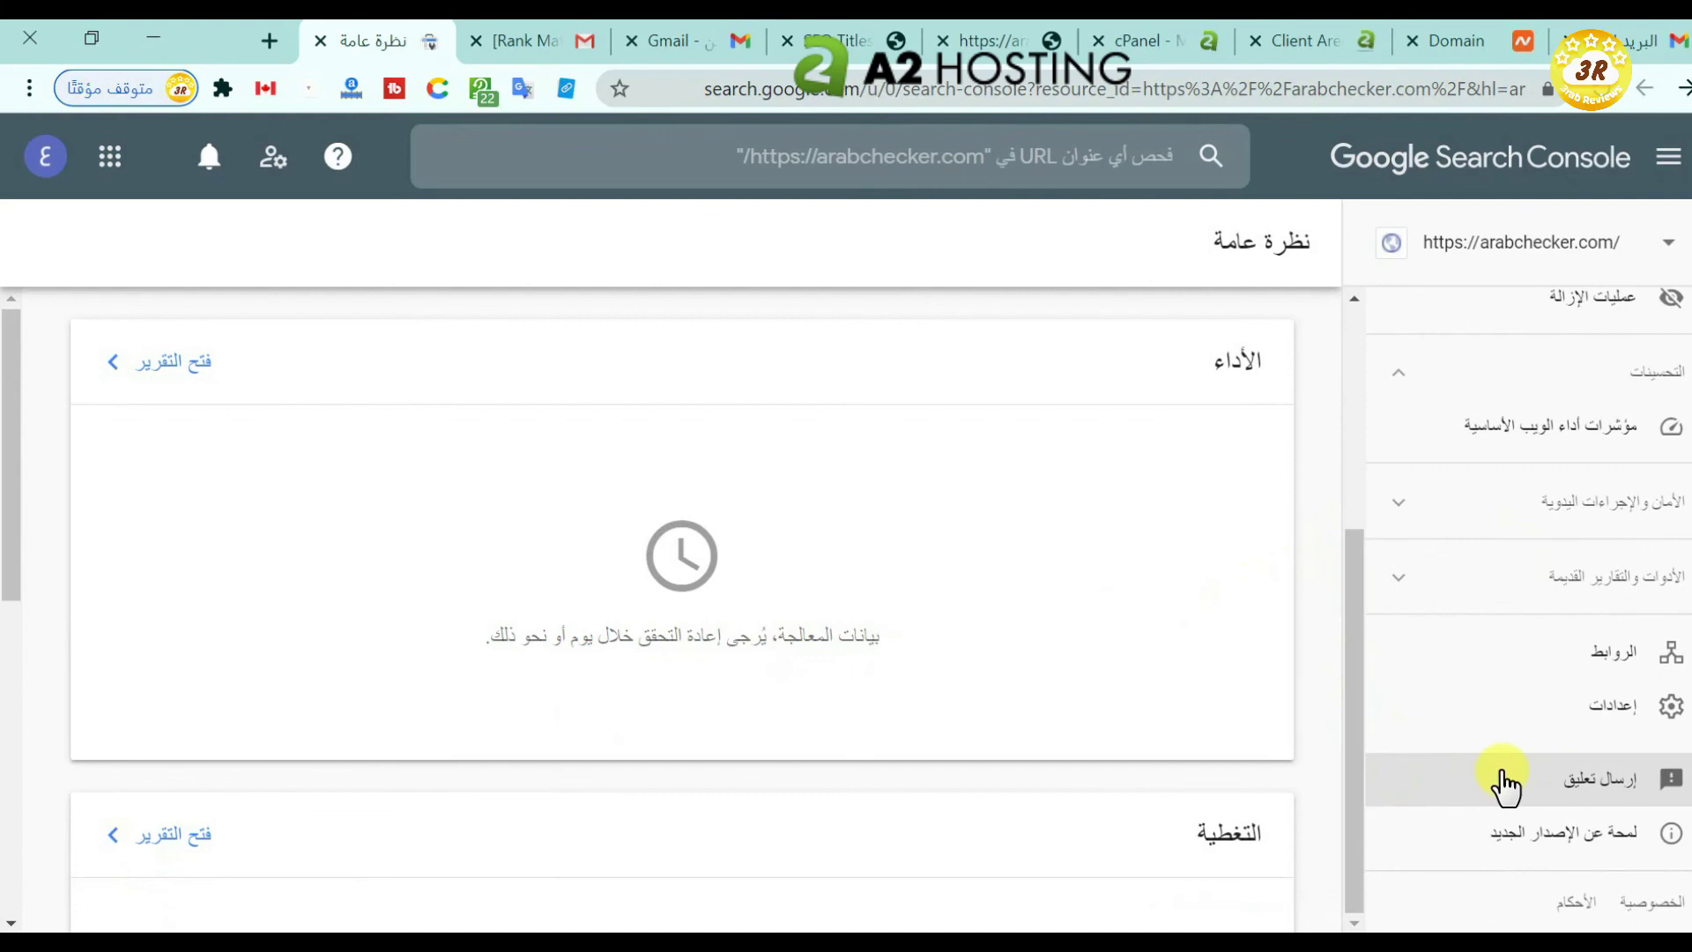
{"action": "left_click", "coordinate": [1652, 712]}
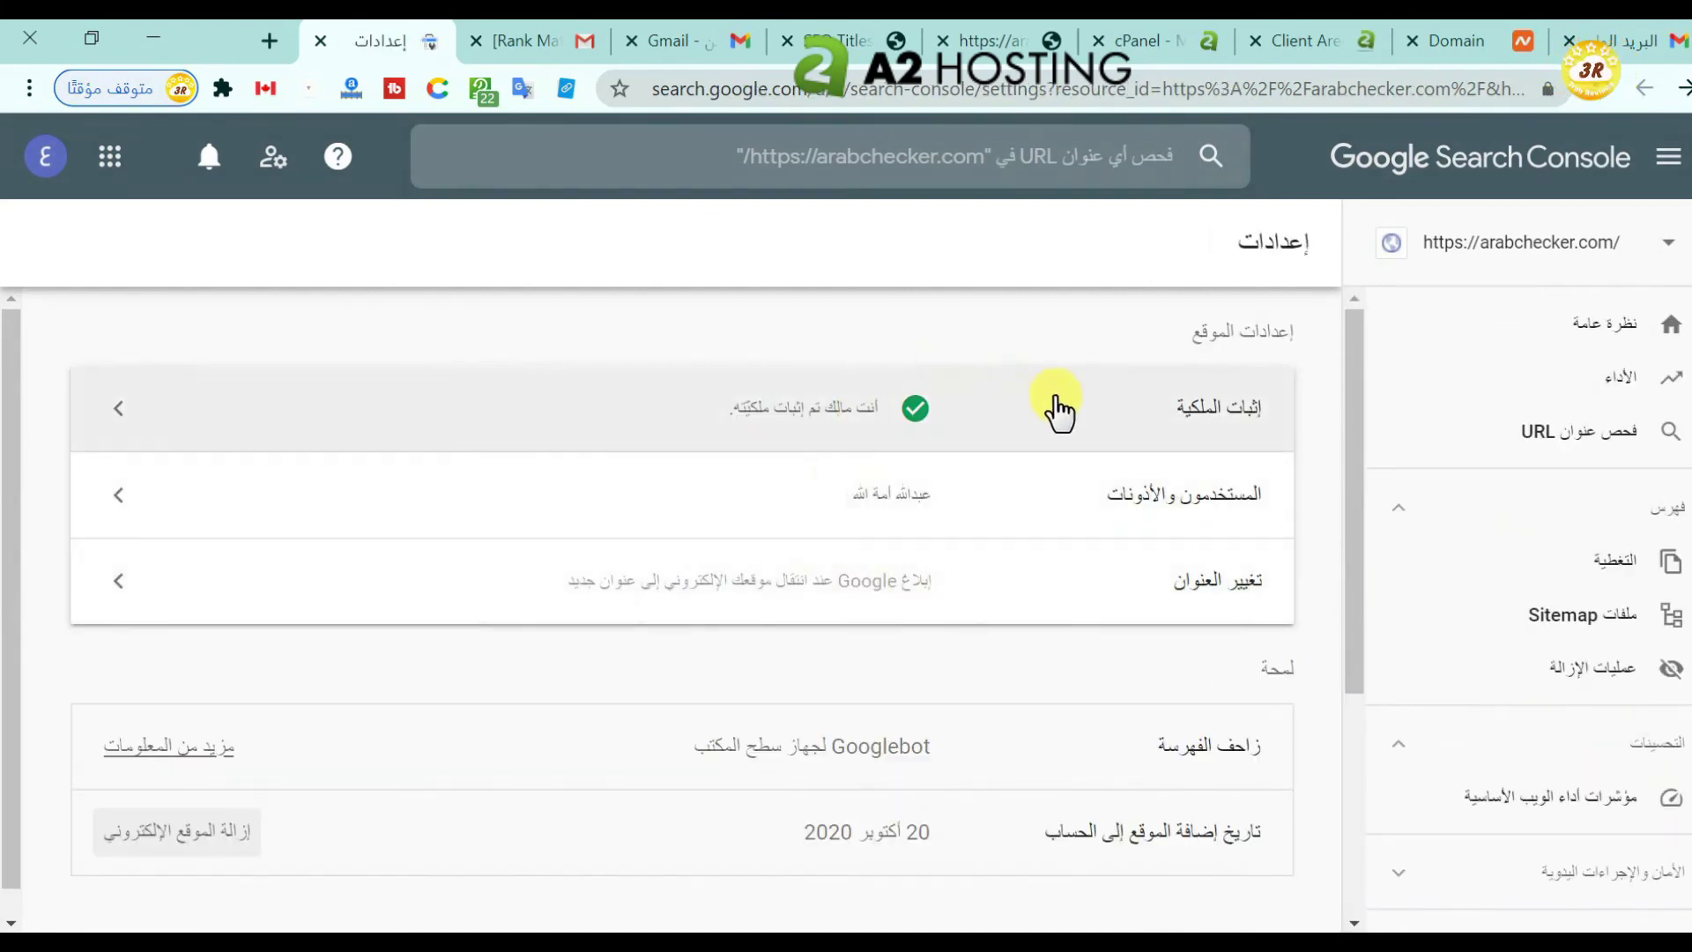
{"action": "left_click", "coordinate": [661, 406]}
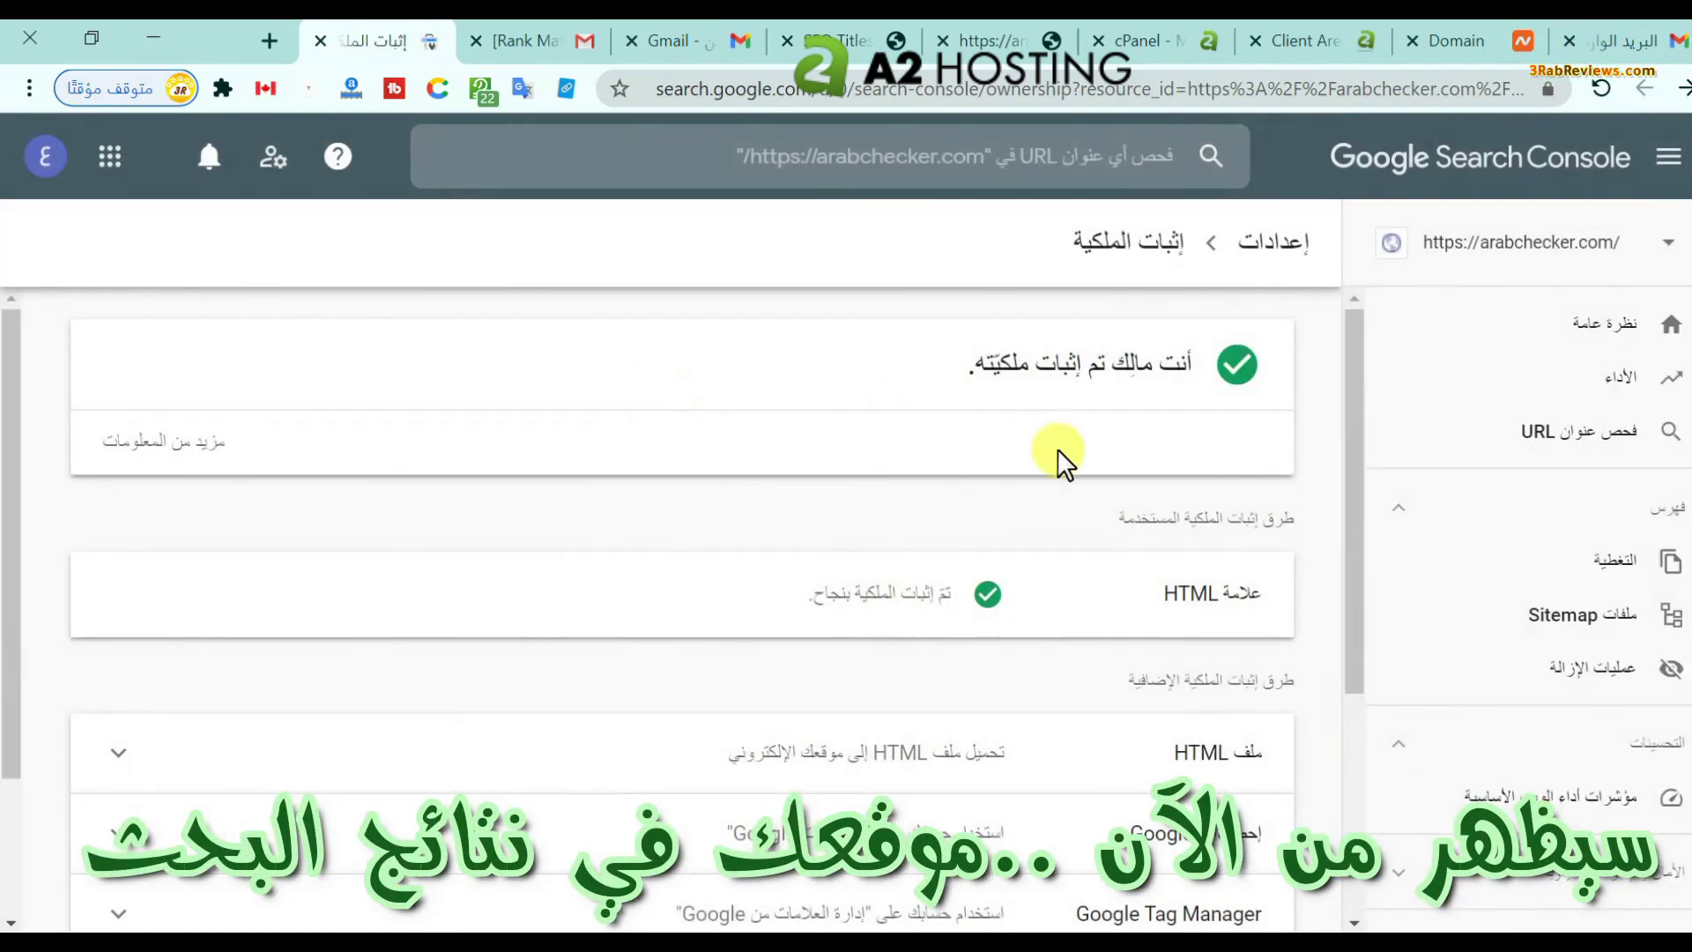
{"action": "left_click_drag", "start_coordinate": [9, 482], "coordinate": [7, 432]}
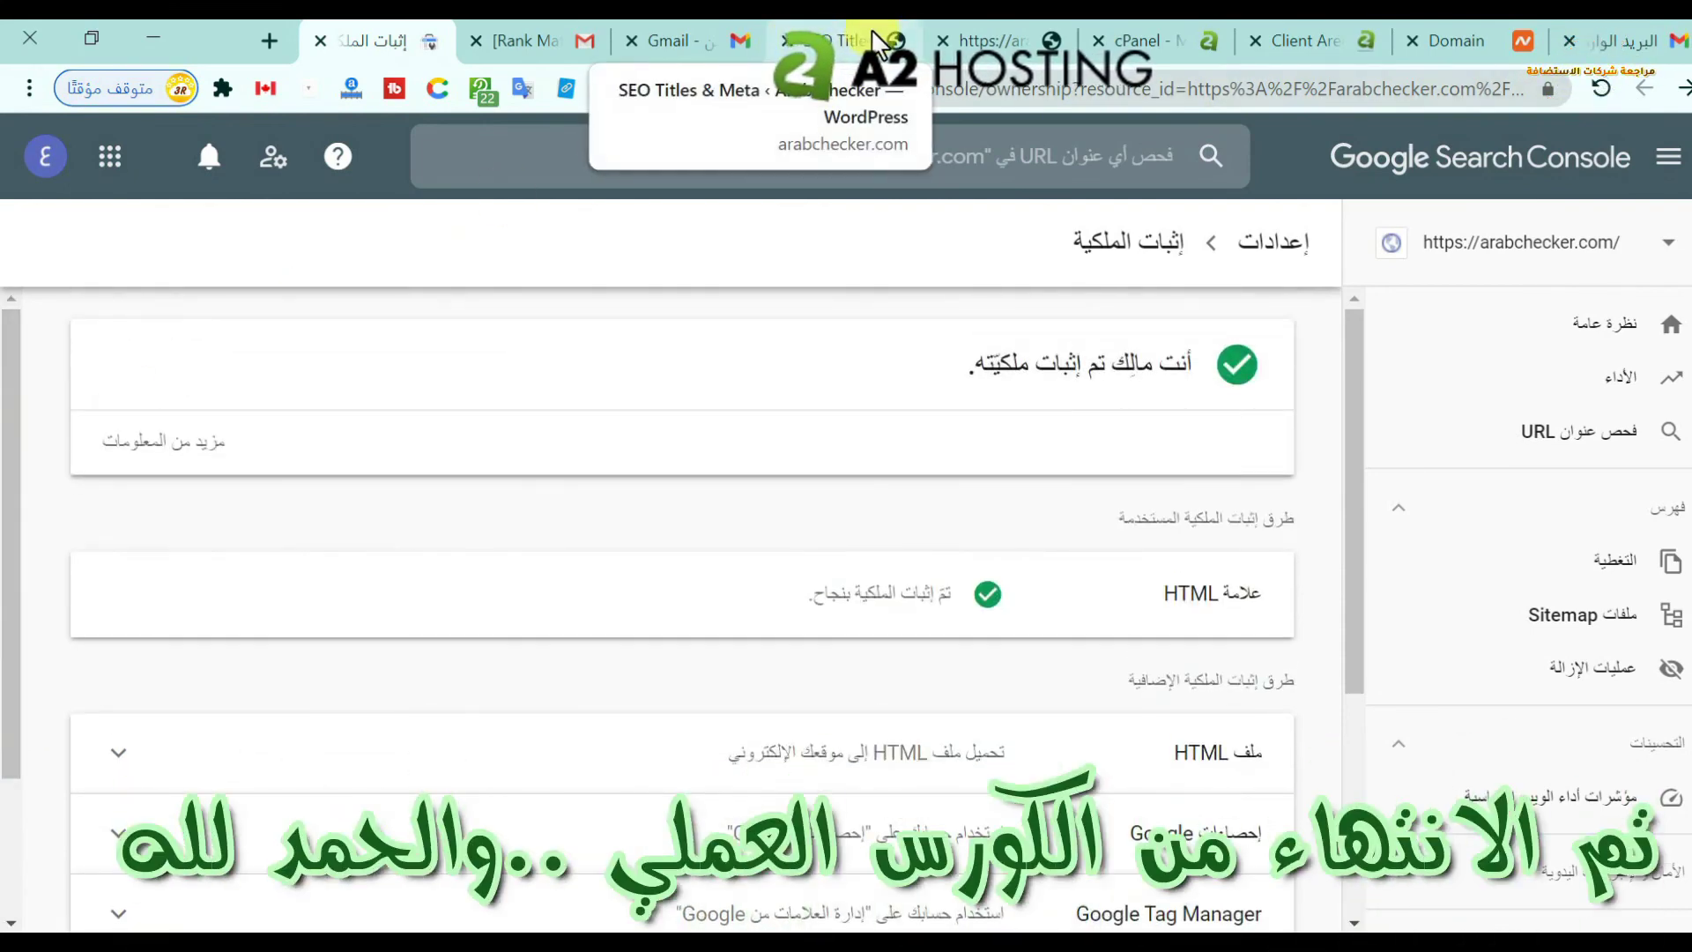
- Switch to the WordPress admin browser tab and open Rank Math's Analytics, including its Site Analytics view
{"action": "left_click", "coordinate": [809, 53]}
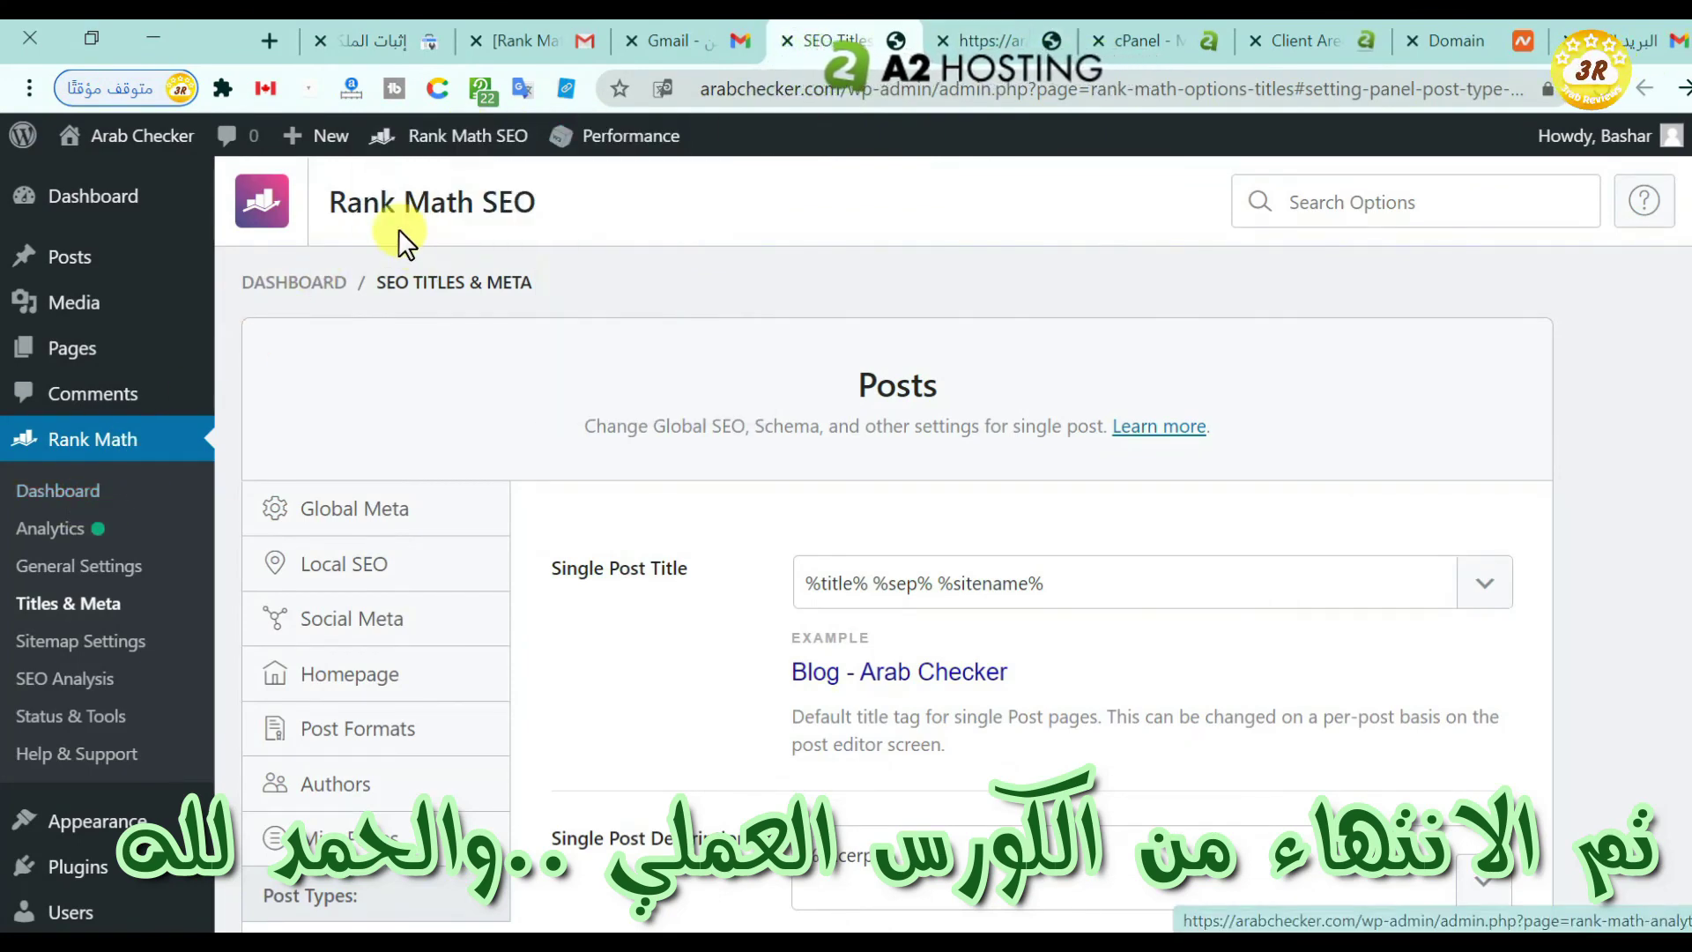
{"action": "mouse_move", "coordinate": [438, 161]}
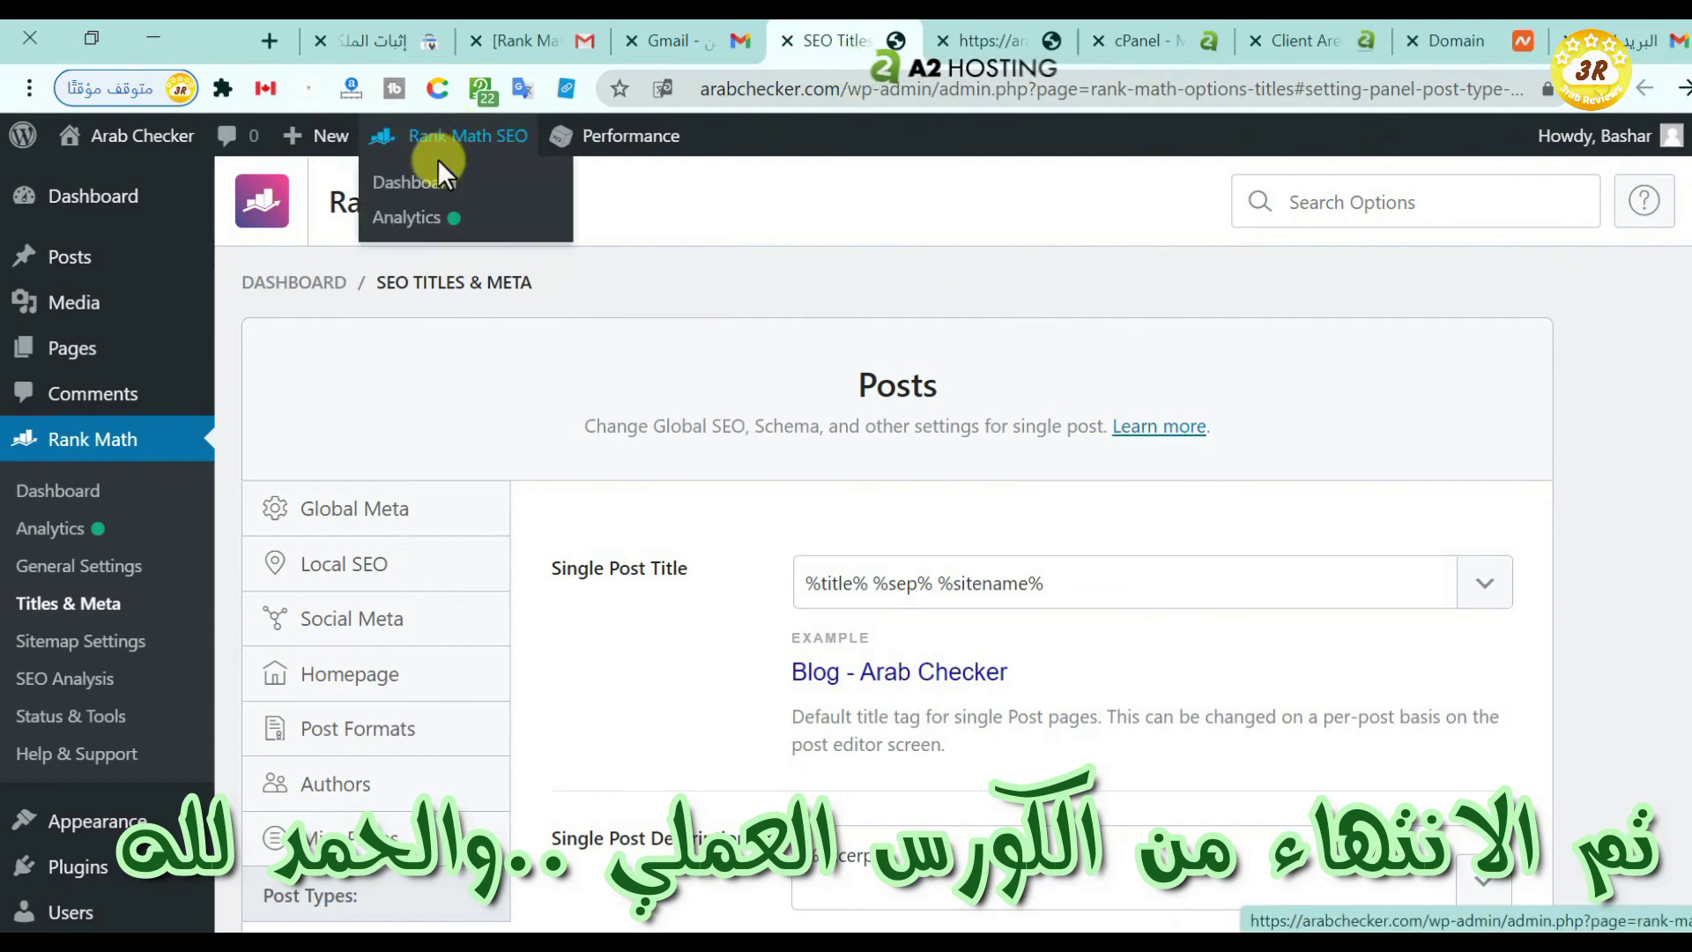
{"action": "left_click", "coordinate": [422, 218]}
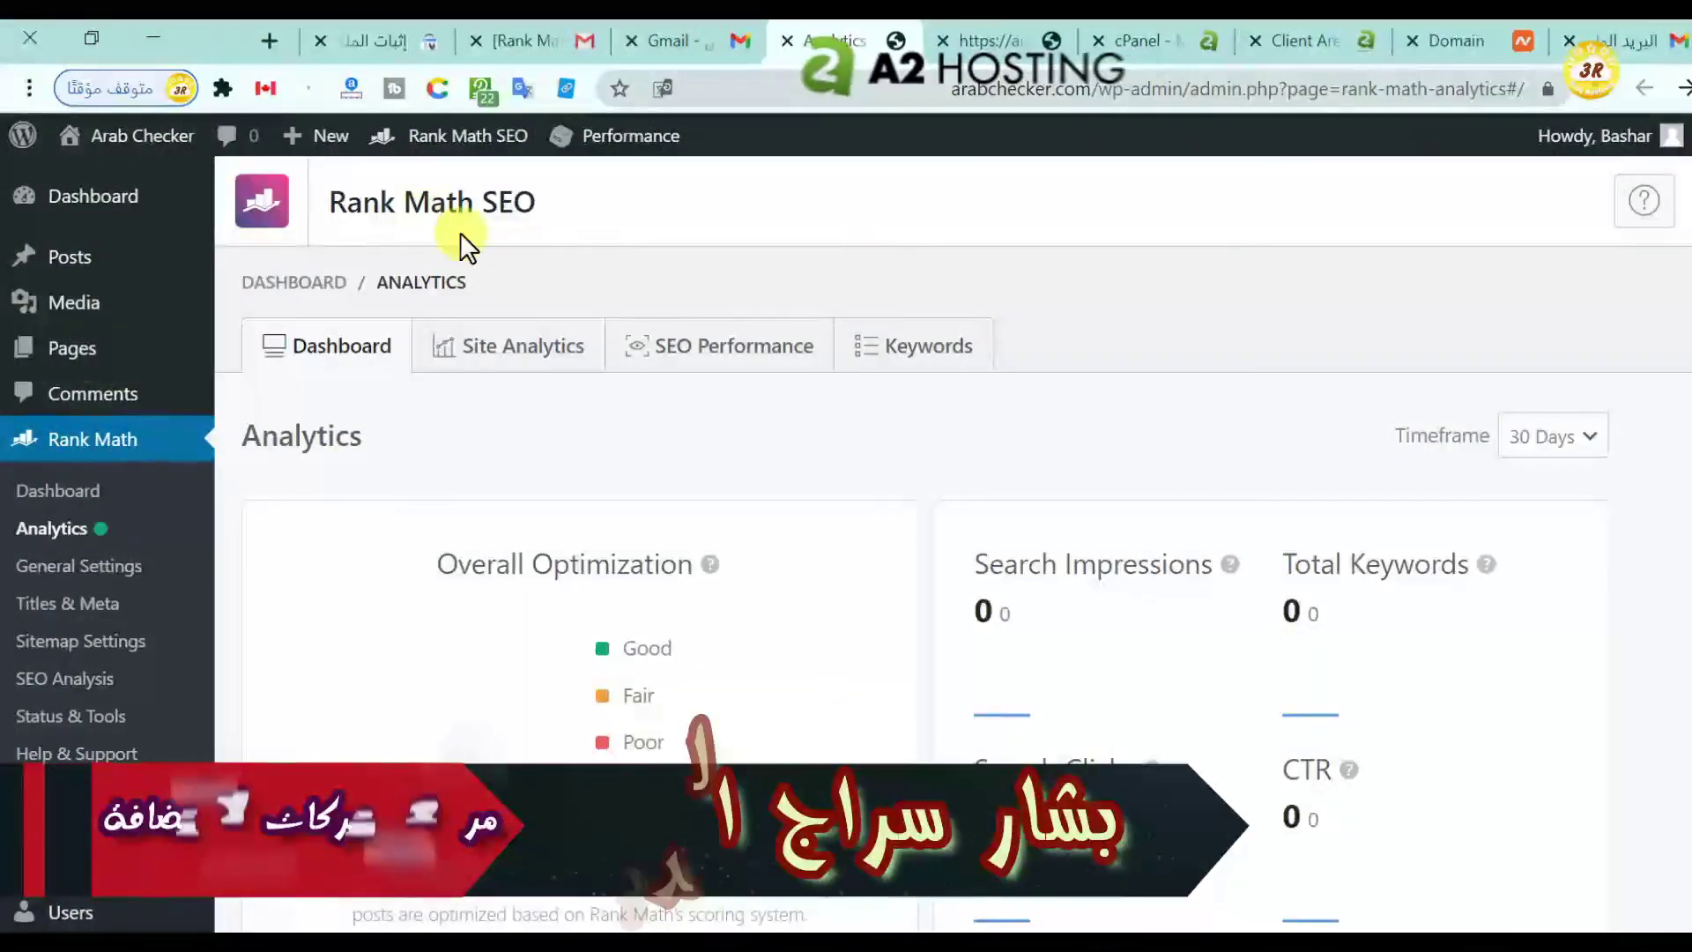
{"action": "left_click", "coordinate": [546, 346]}
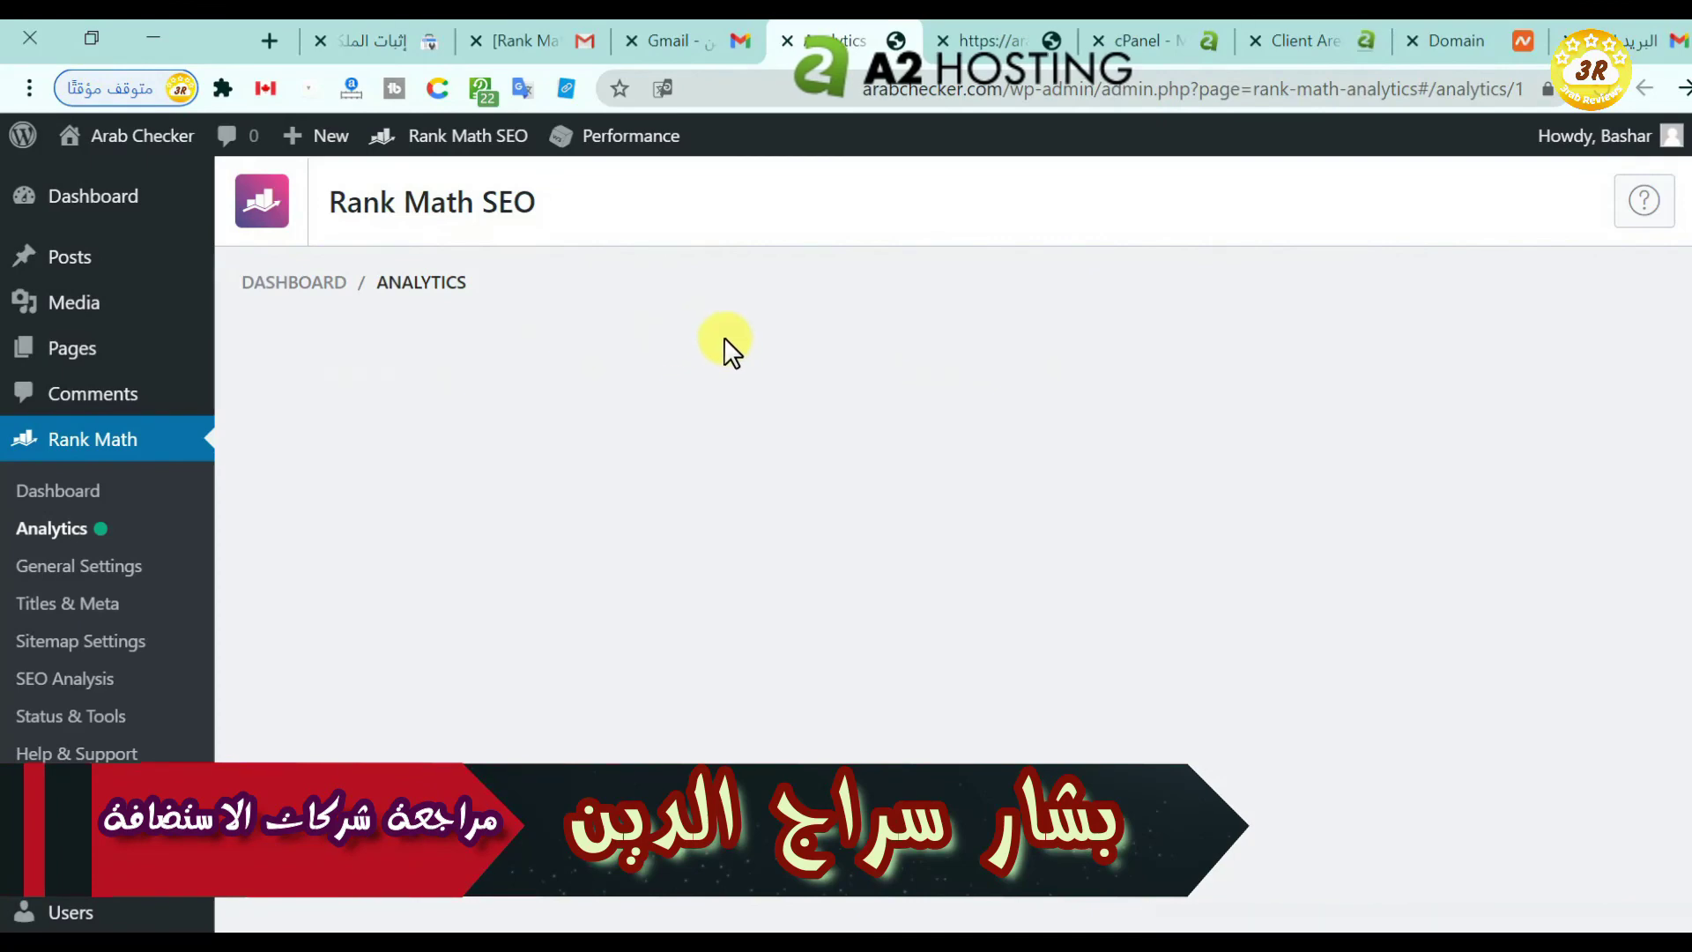